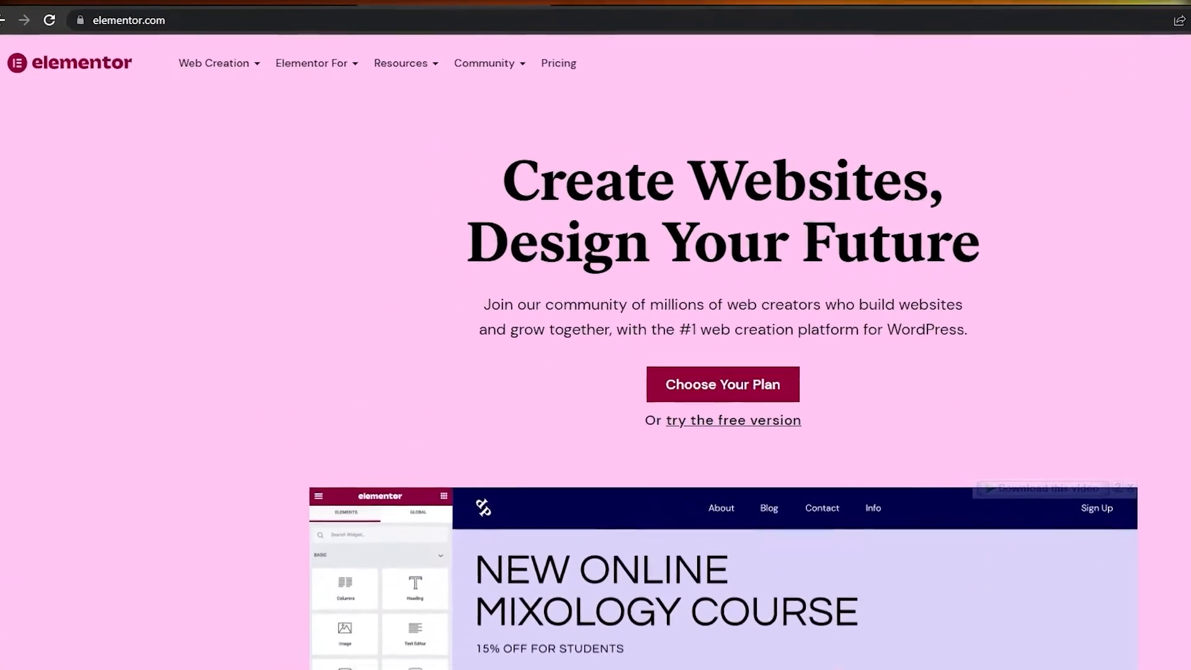
- Open the plan selection page from the homepage and compare the Website Builder and Website Builder + Hosting options
scroll(1090, 348, down, 5)
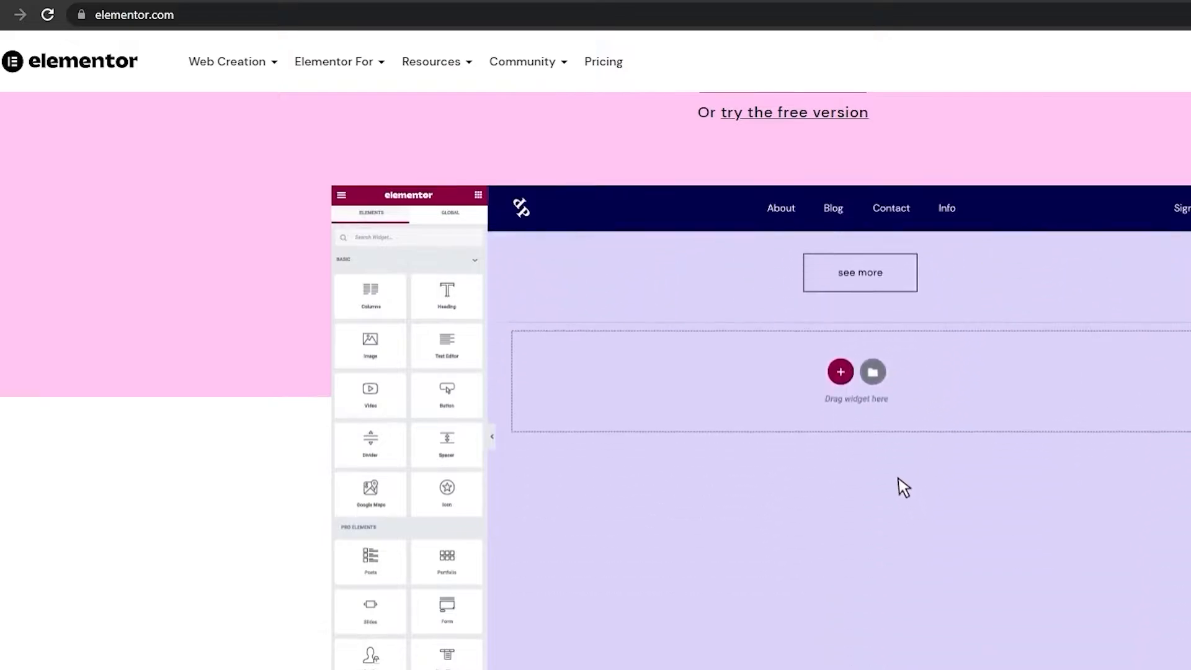
scroll(1187, 332, up, 5)
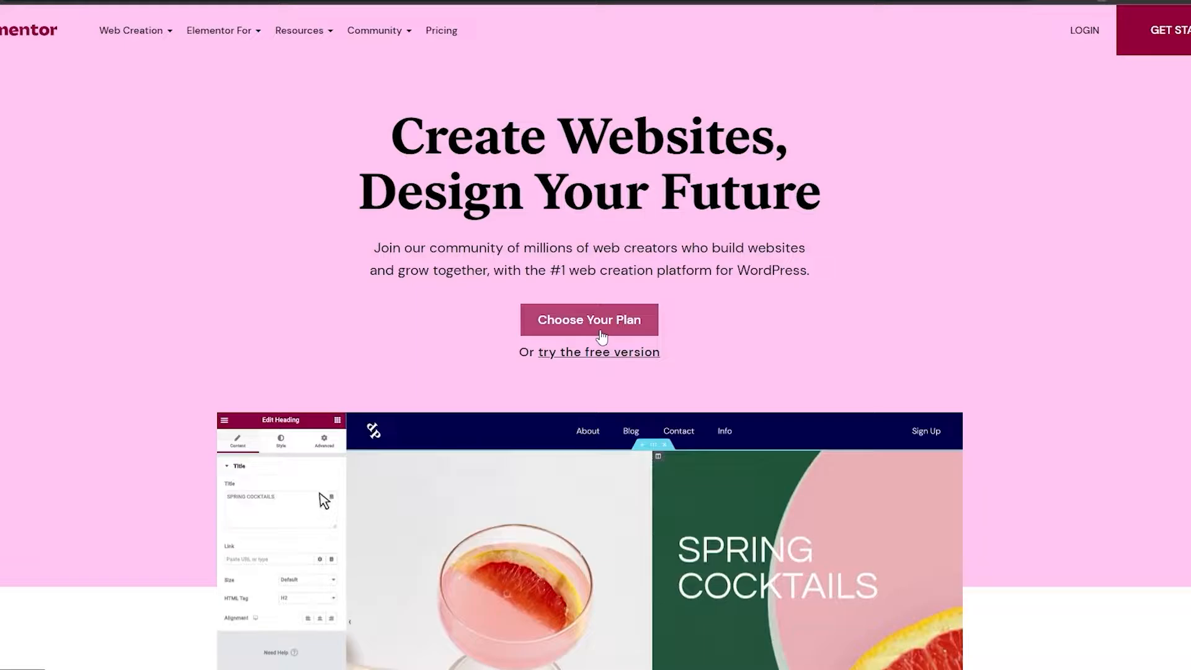
click(601, 329)
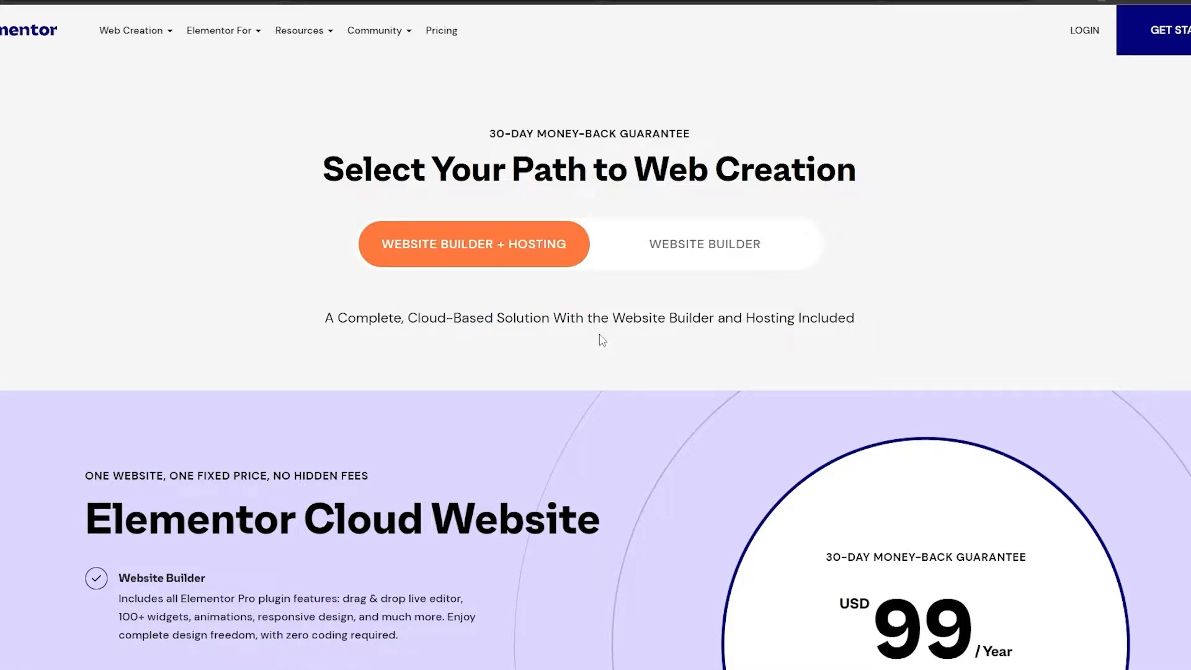
scroll(603, 336, down, 1)
scroll(602, 332, up, 1)
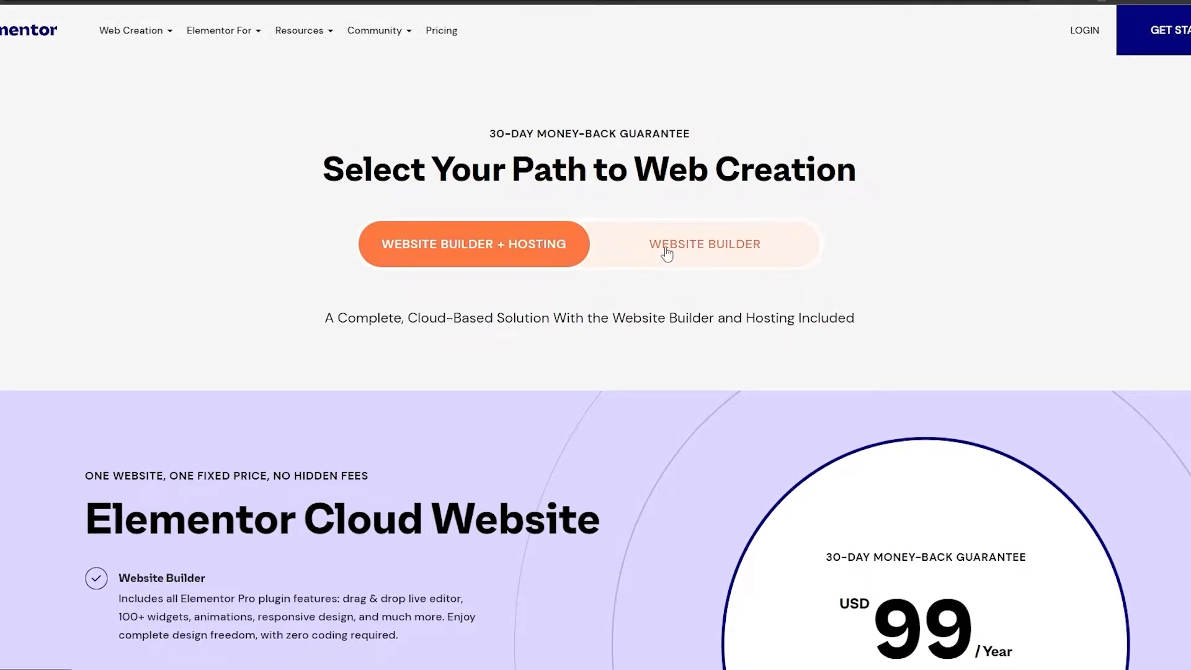
click(670, 275)
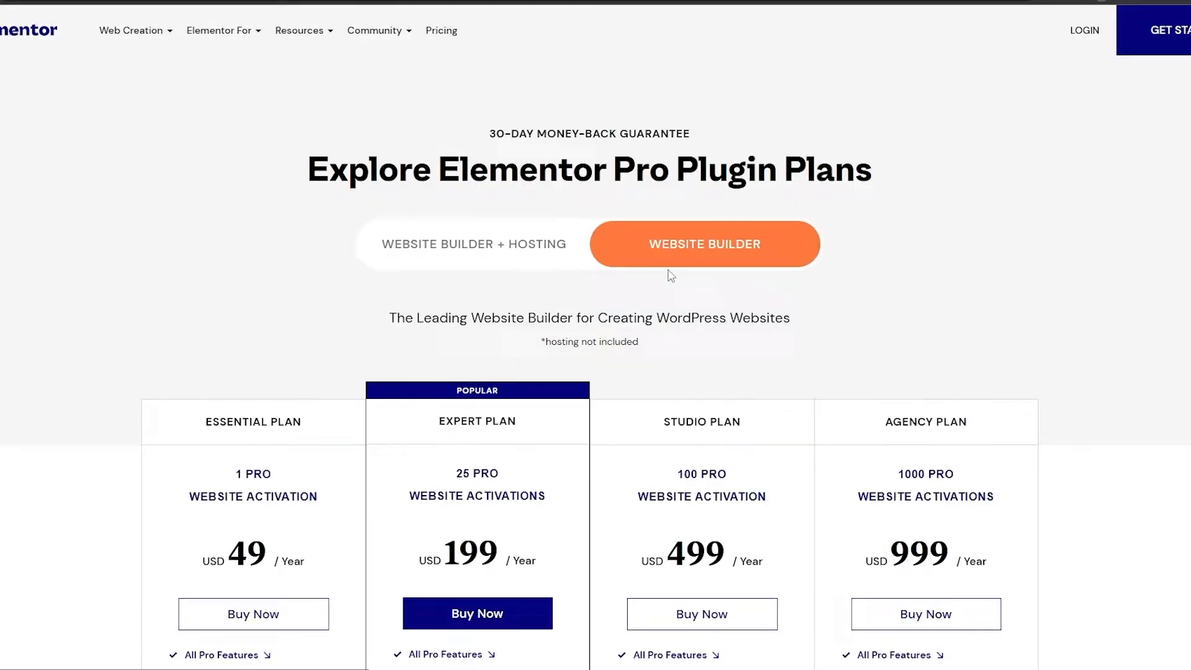
click(517, 258)
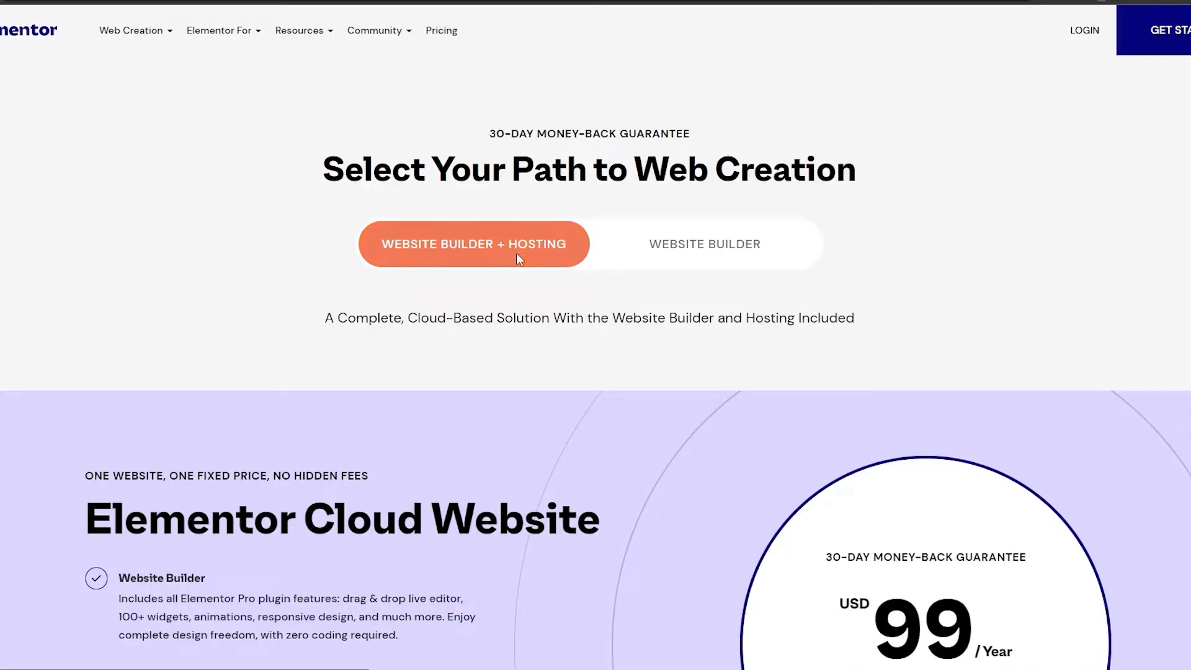
- Examine the Elementor Cloud Website plan and its Design, CMS Tools, Hosting and Support features
scroll(516, 251, down, 3)
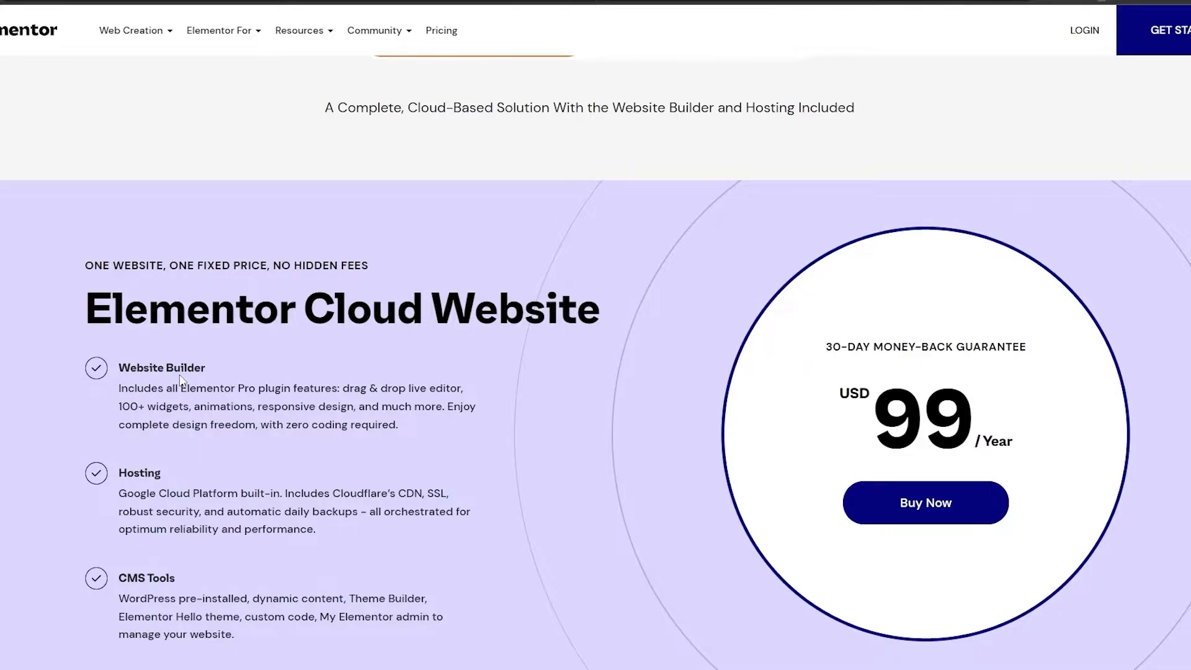
scroll(181, 379, down, 2)
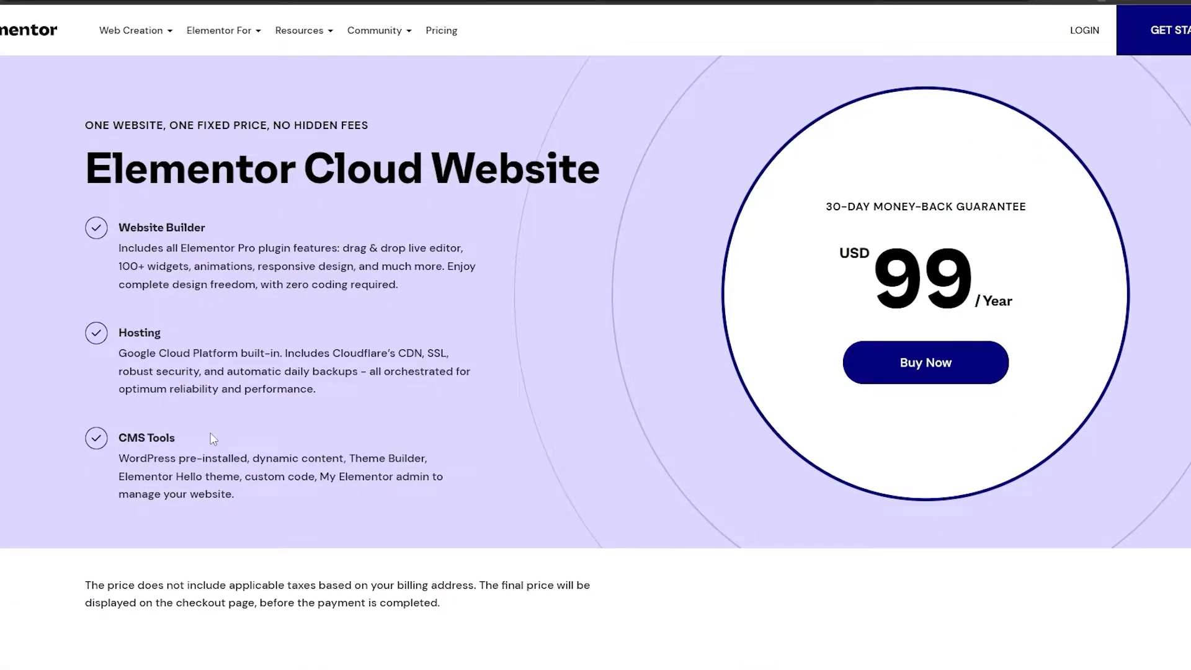
scroll(213, 439, down, 7)
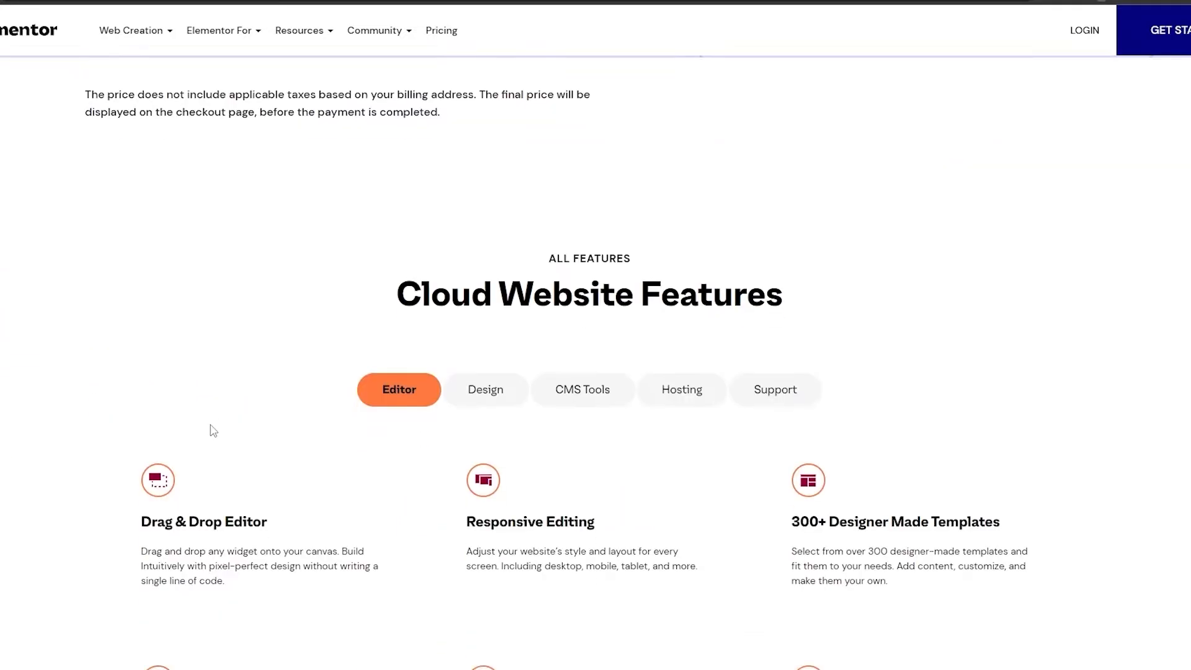
scroll(213, 430, down, 3)
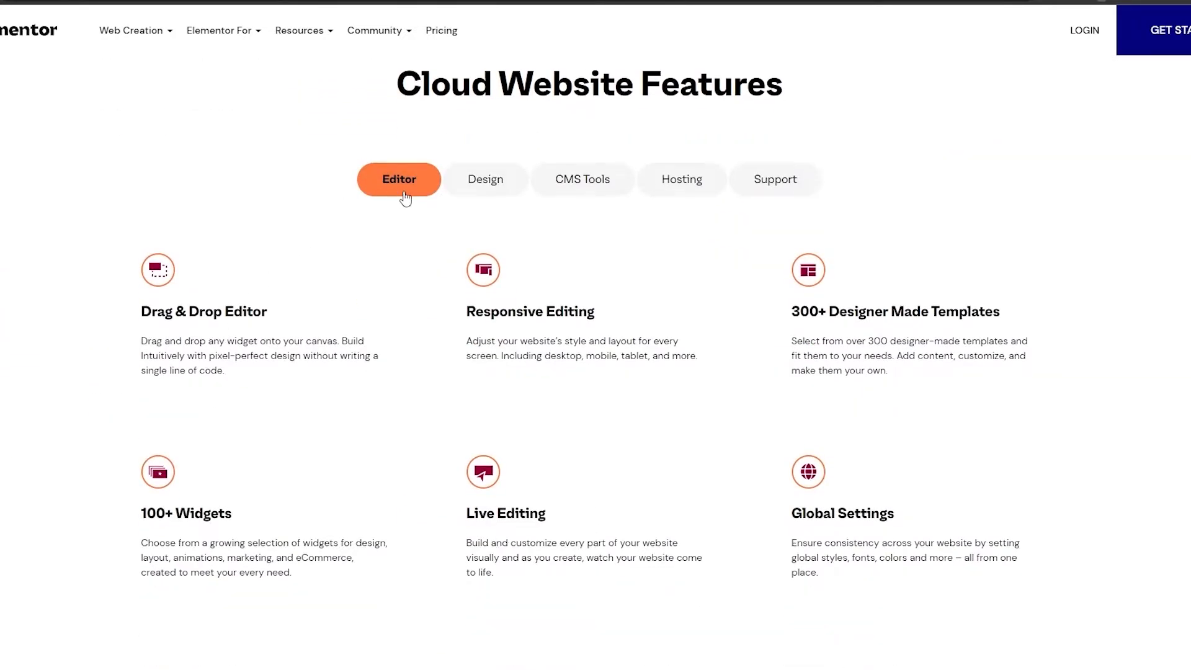
click(491, 195)
click(559, 194)
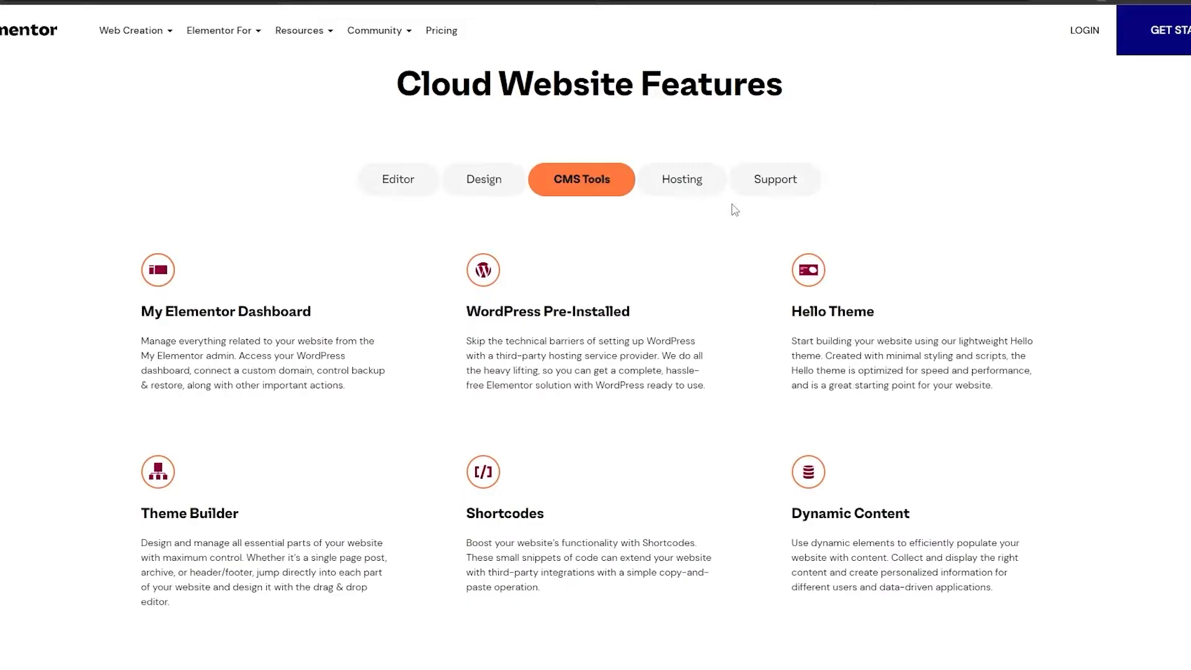
click(701, 195)
click(768, 192)
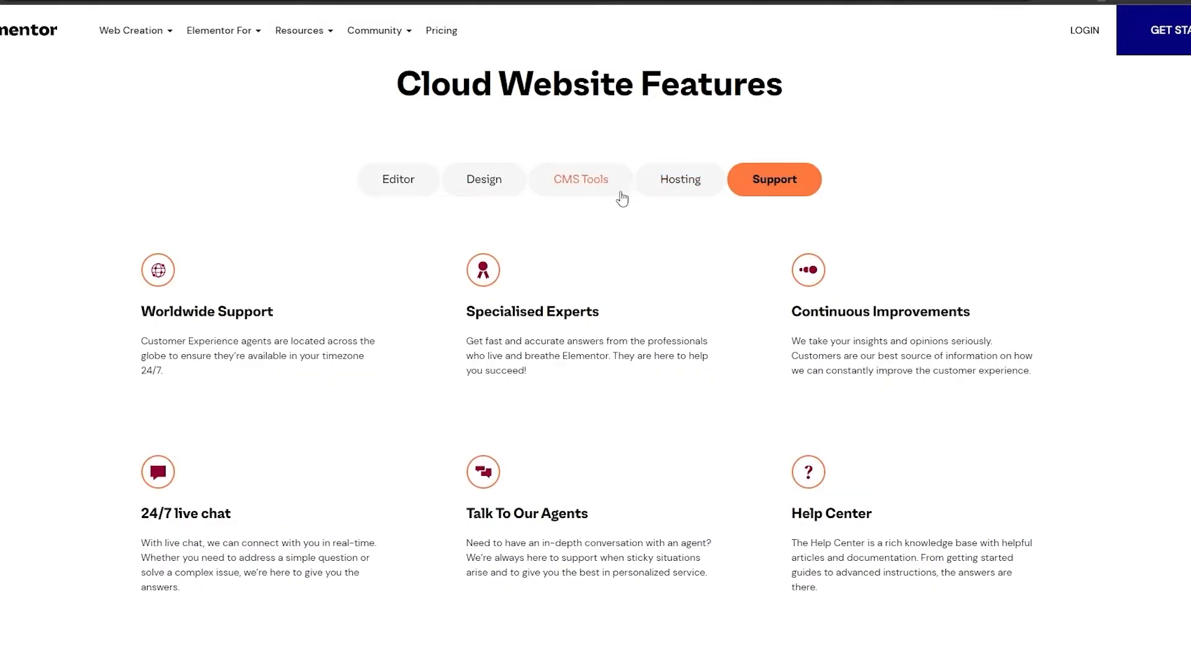
click(620, 198)
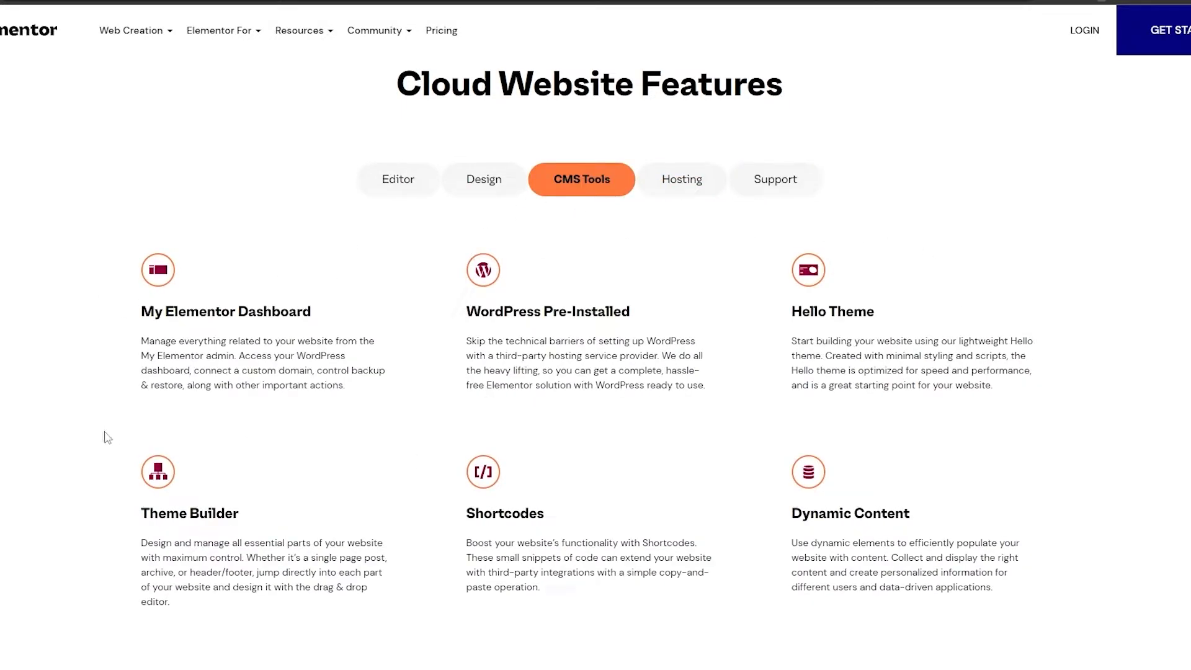
- Show the Website Builder plugin plans and examine the yearly prices of the Essential and Expert plans
scroll(688, 501, up, 12)
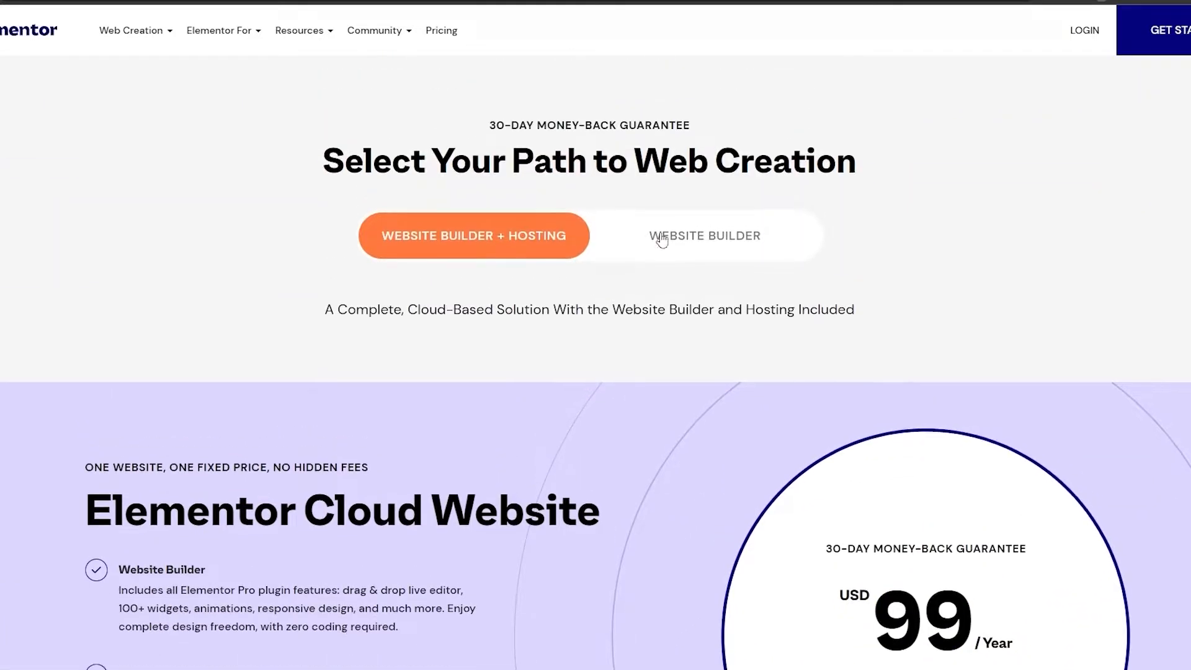
click(662, 239)
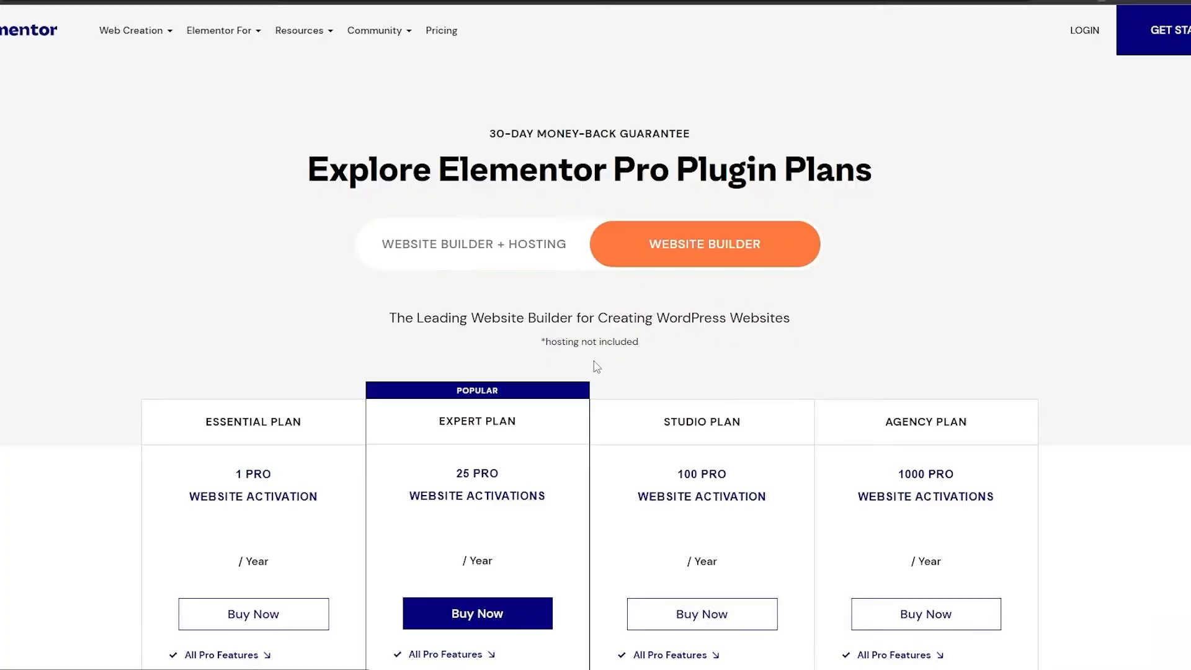
scroll(701, 229, down, 3)
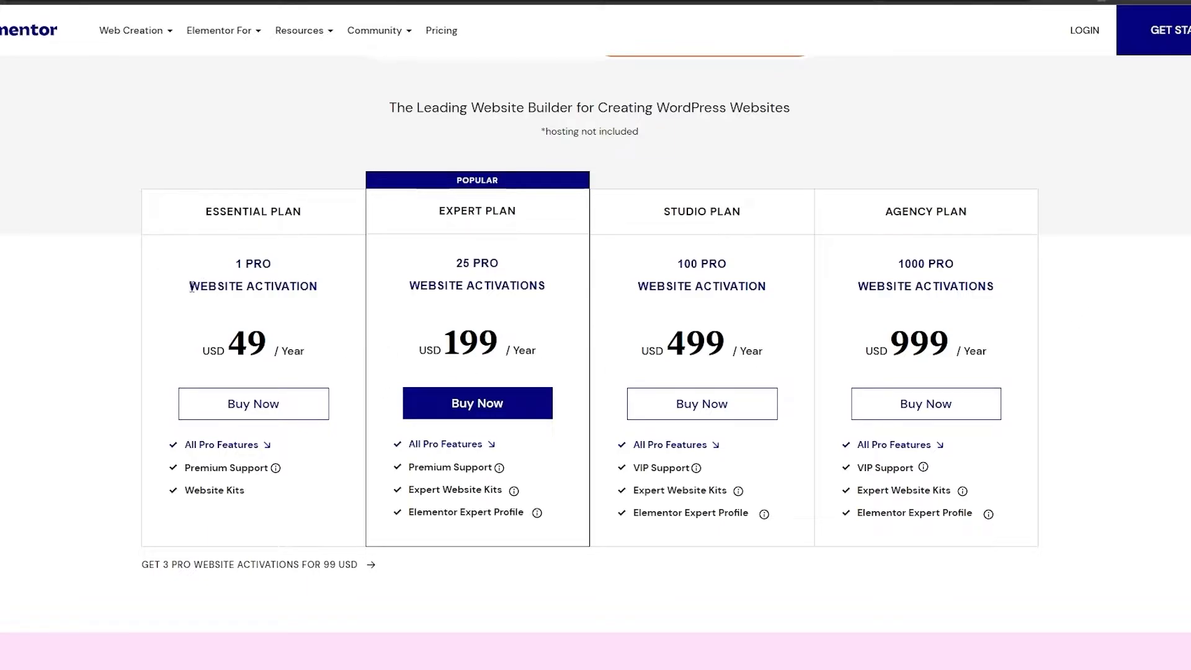
double_click(248, 347)
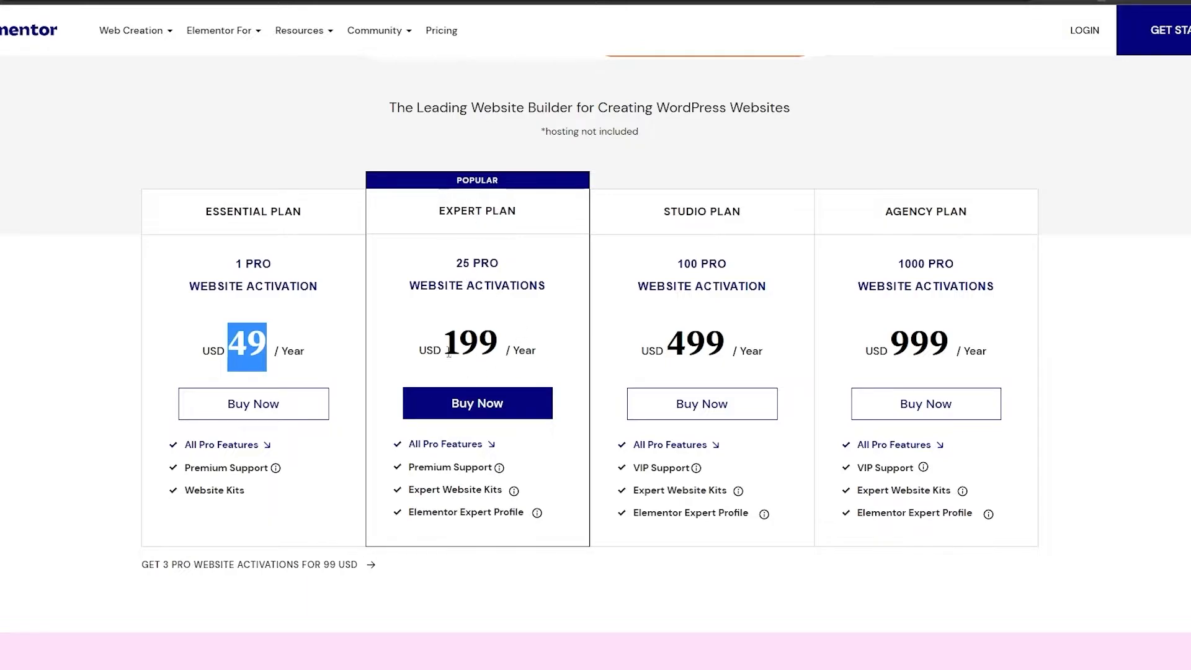
click(481, 352)
double_click(463, 347)
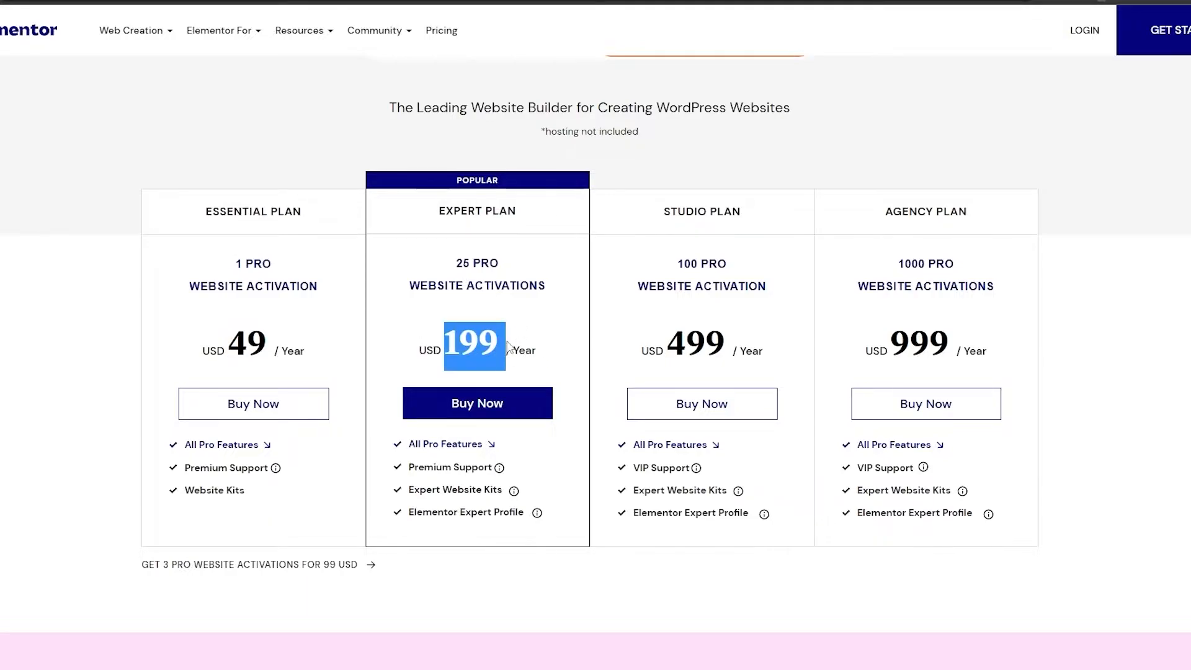
click(521, 346)
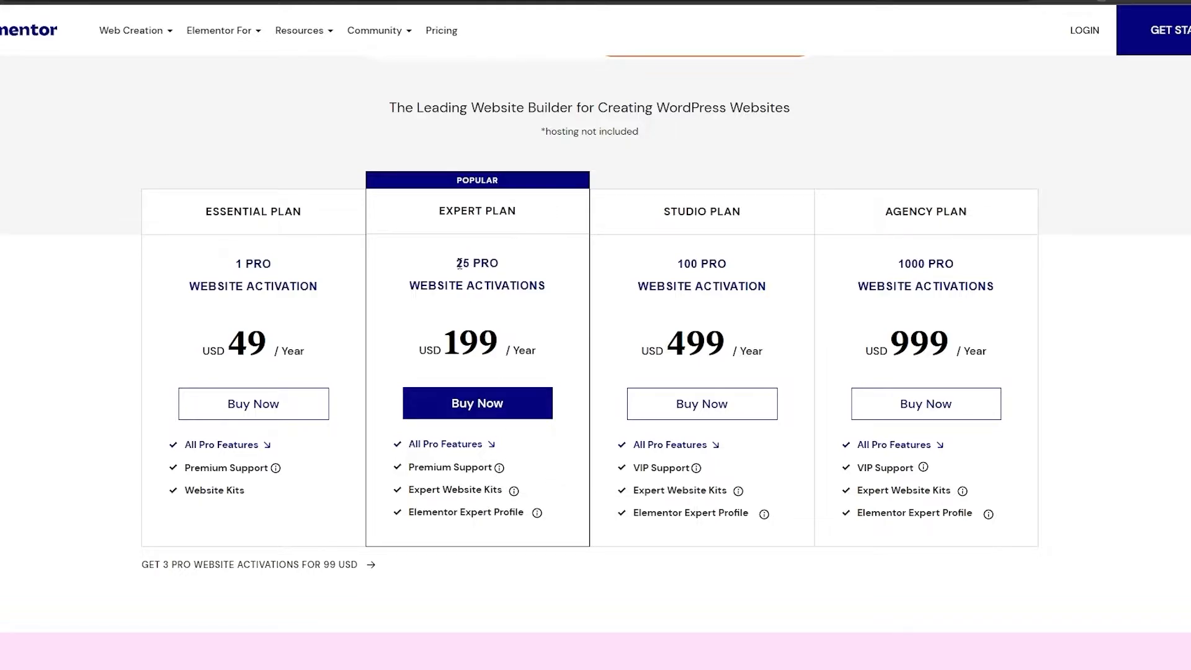
- Compare the website activations included in the Expert, Essential and Studio plans, and check the Agency plan
drag(460, 263, 551, 269)
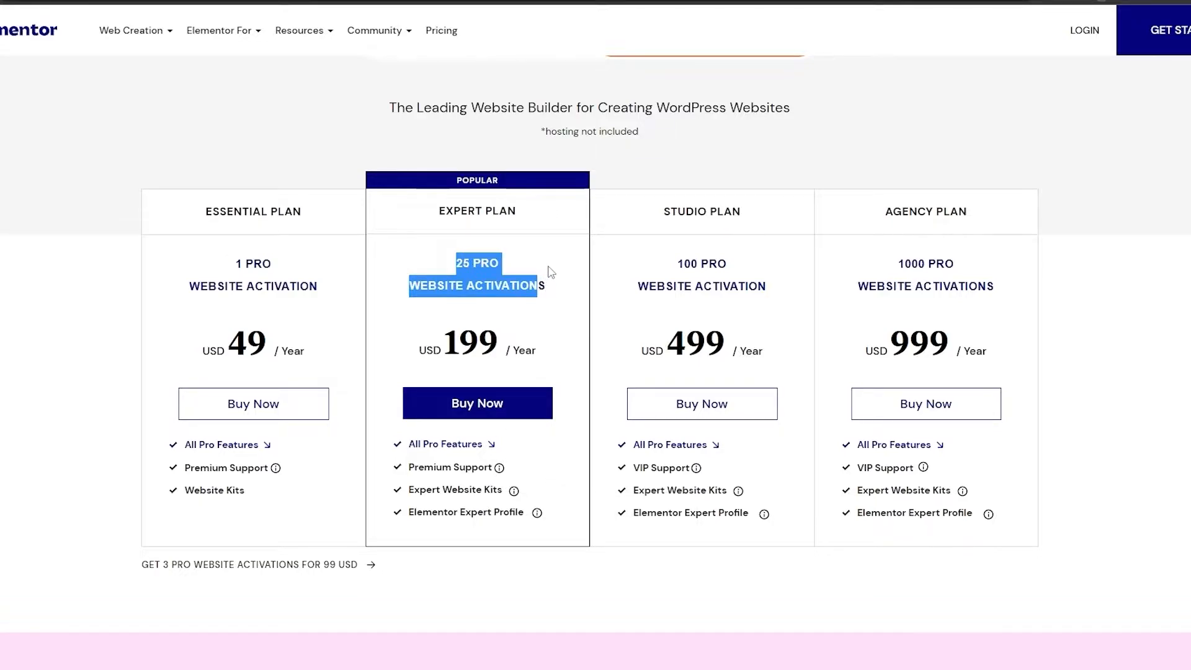
click(537, 273)
drag(236, 264, 300, 271)
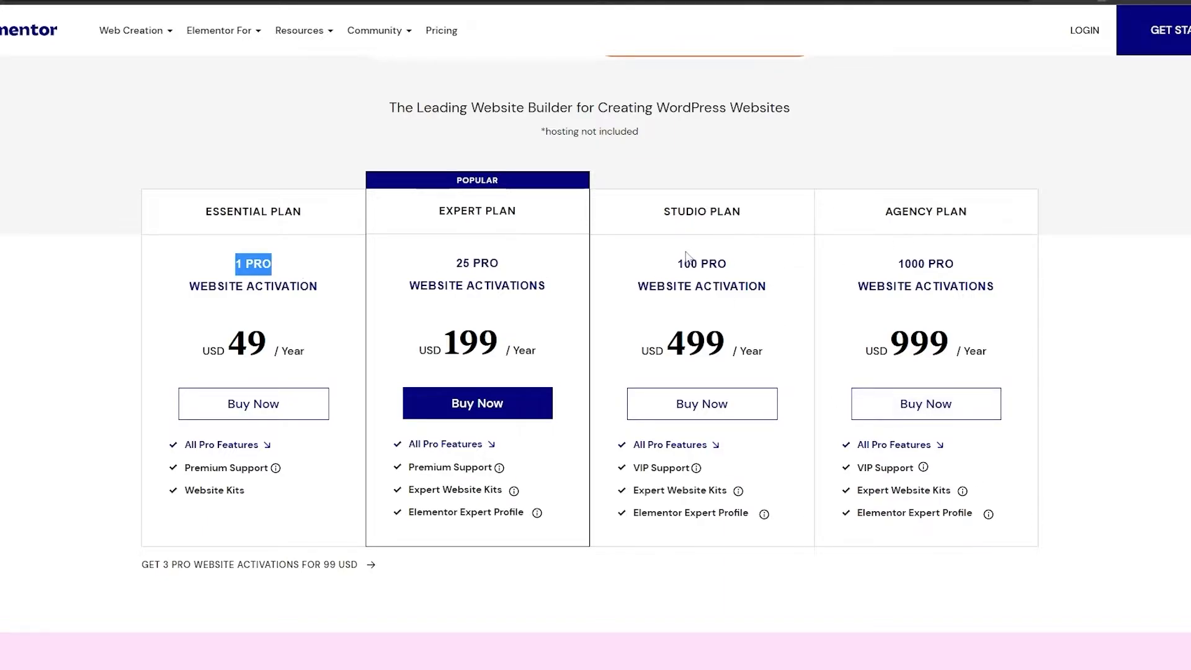
drag(682, 267, 767, 282)
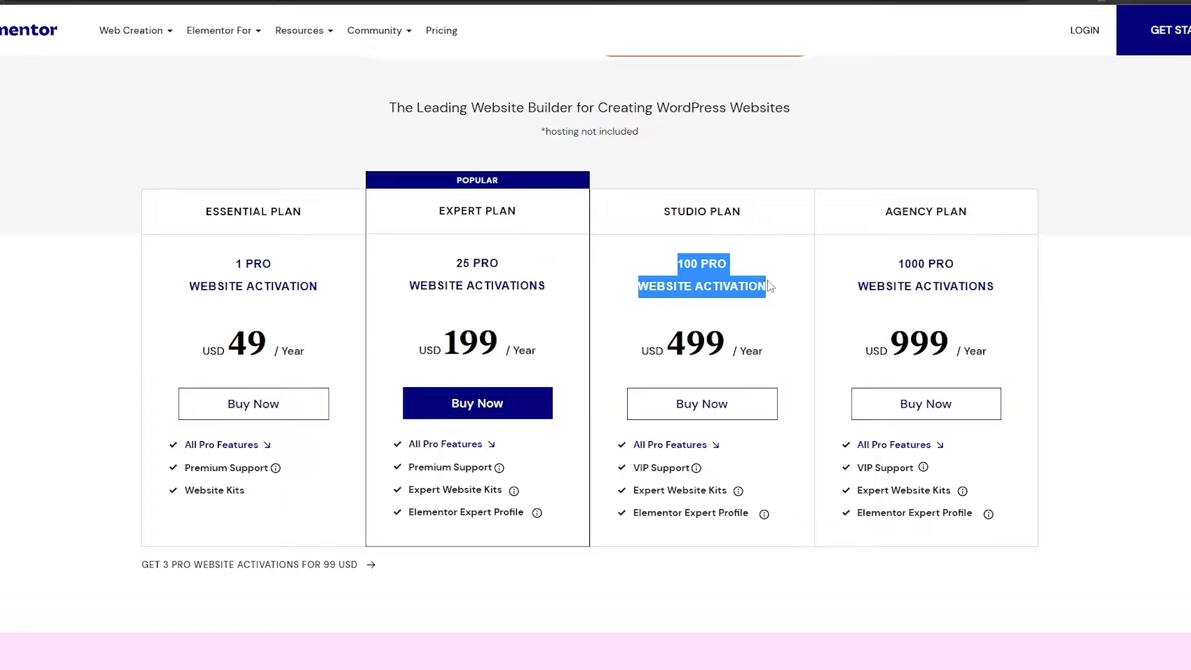
drag(677, 210, 733, 212)
drag(886, 213, 1002, 248)
click(1145, 256)
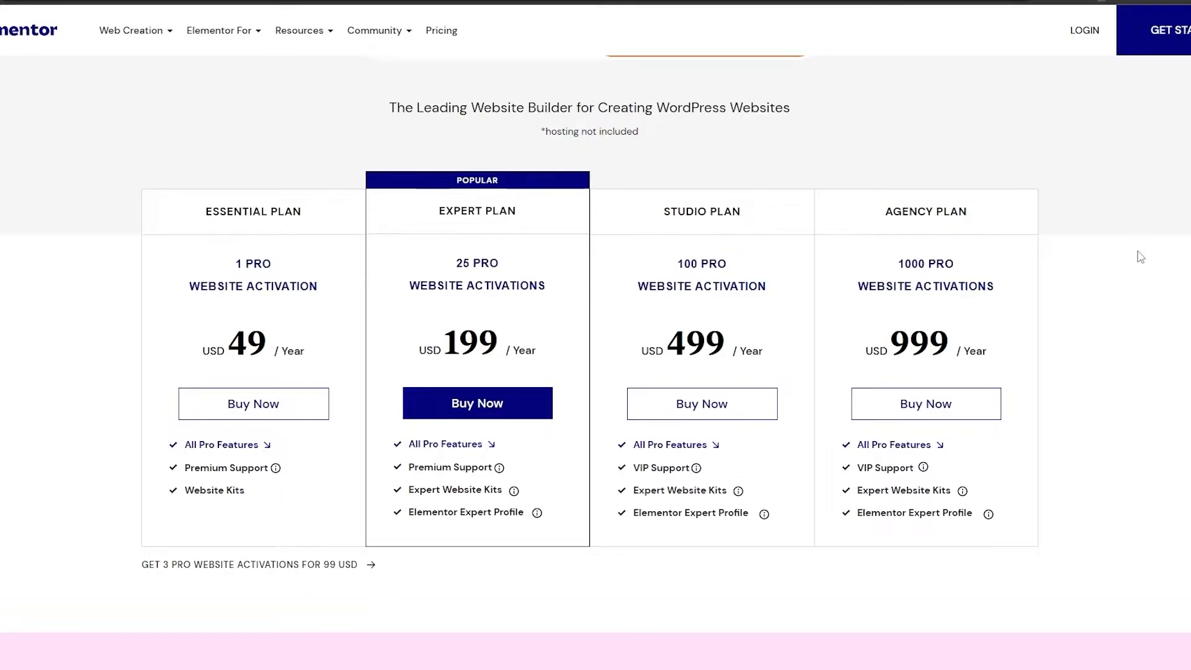
- Return to the Website Builder + Hosting option and review its Cloud Website offer
scroll(1140, 256, up, 3)
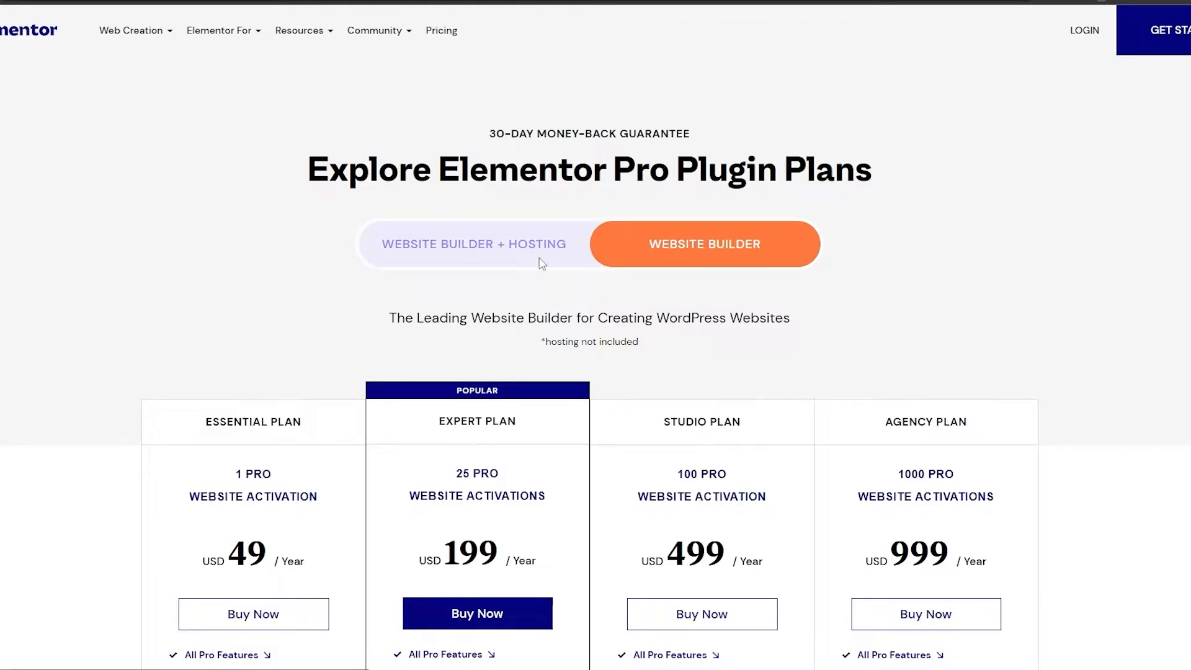
click(542, 263)
scroll(629, 263, down, 3)
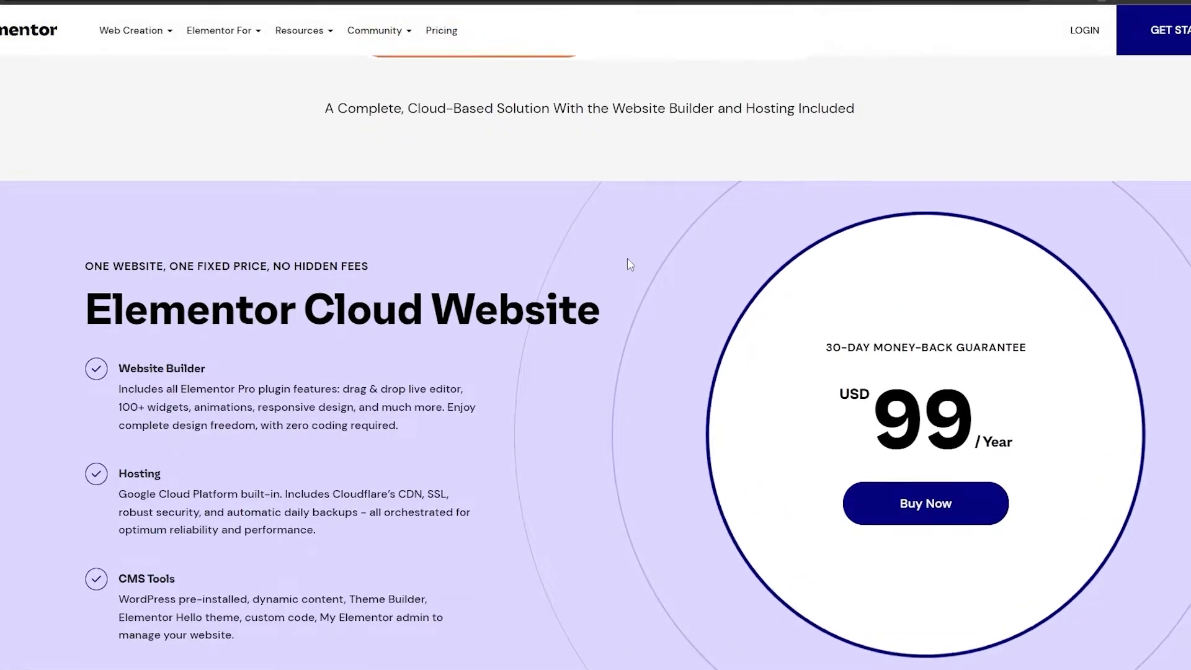
scroll(627, 258, up, 2)
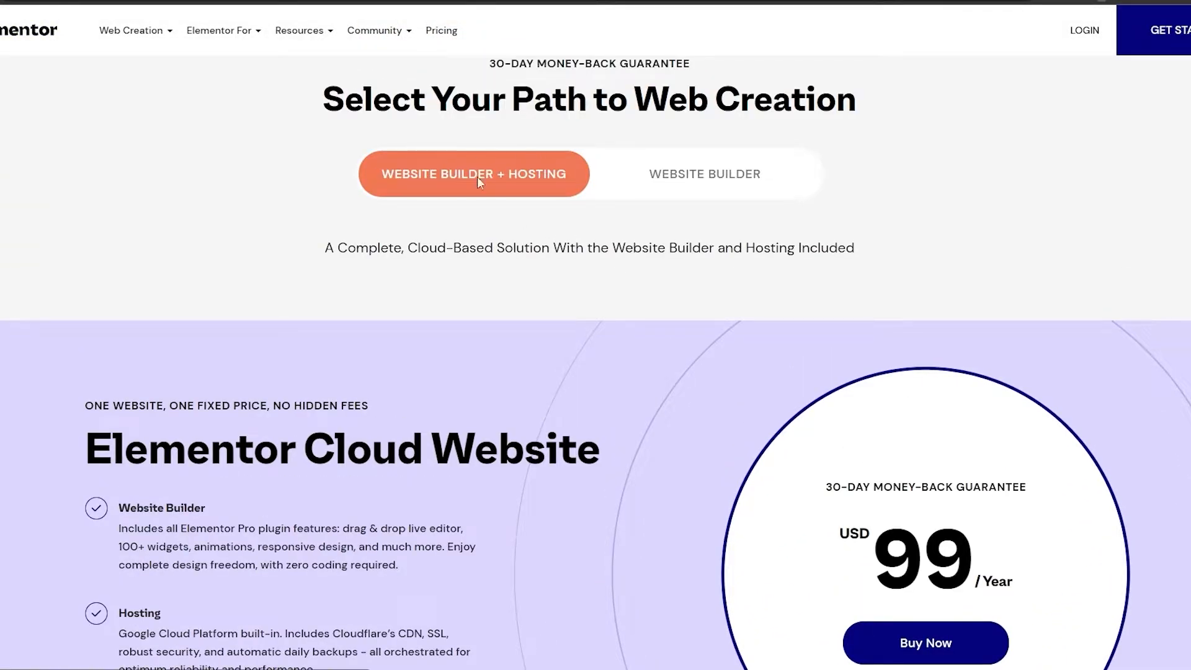
drag(499, 181, 548, 193)
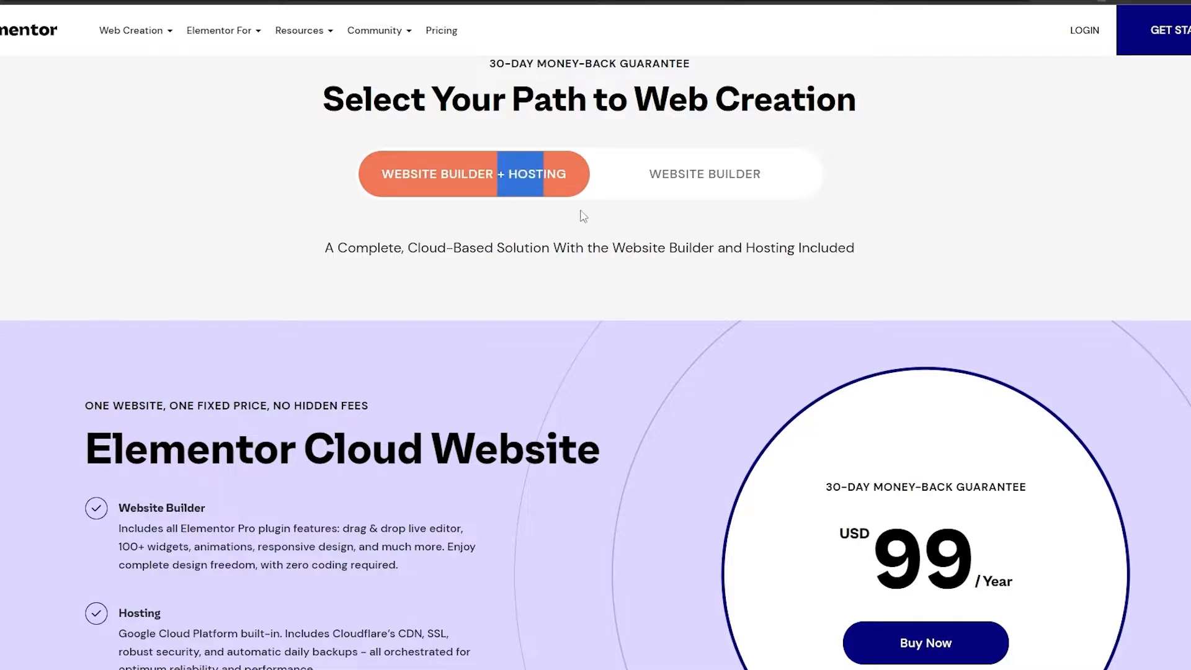
click(587, 213)
scroll(643, 305, down, 4)
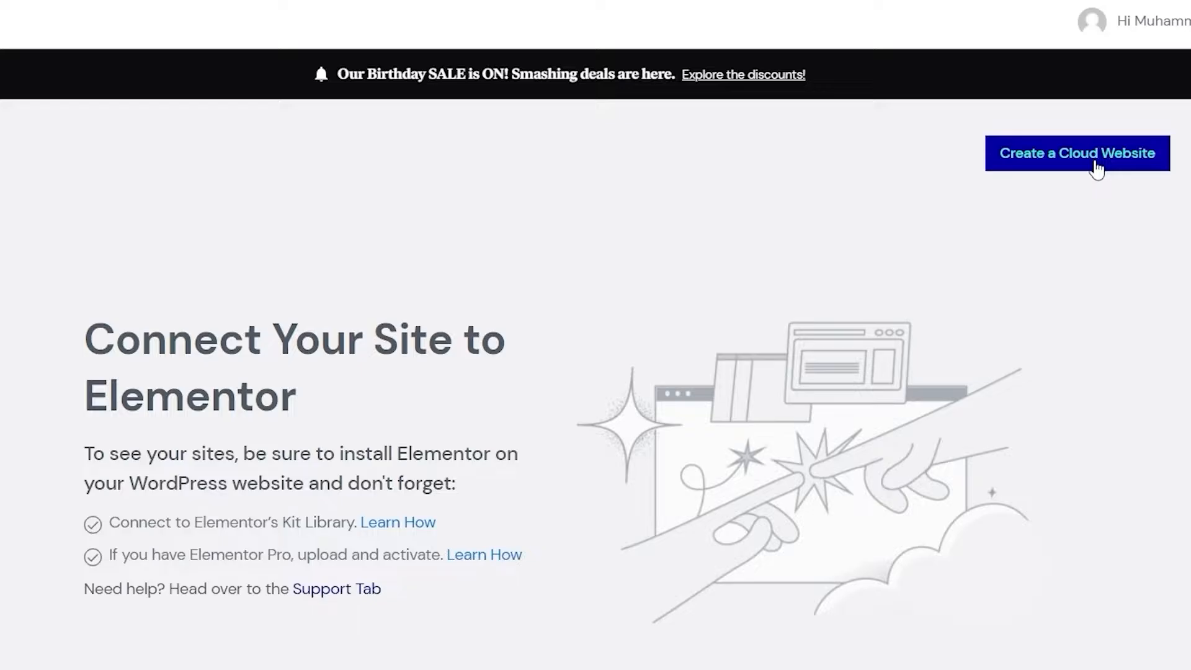
- Start creating a cloud website from the account dashboard and name it Jimmys
click(1097, 168)
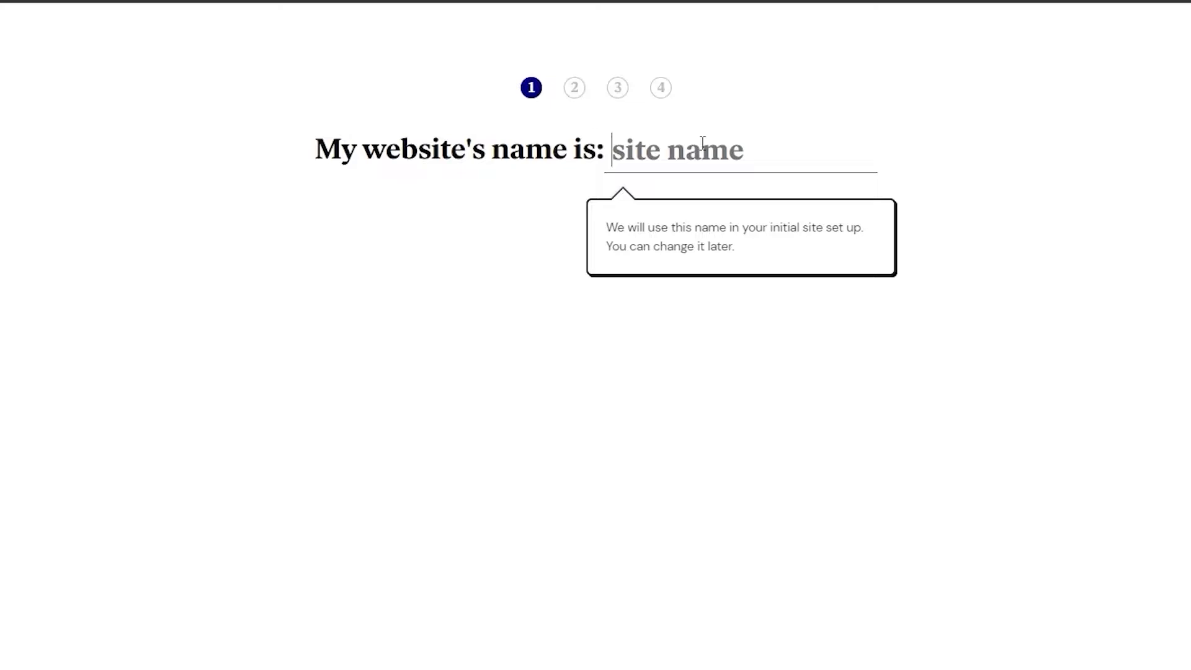
text(Jimmy's)
key(Left)
key(BackSpace)
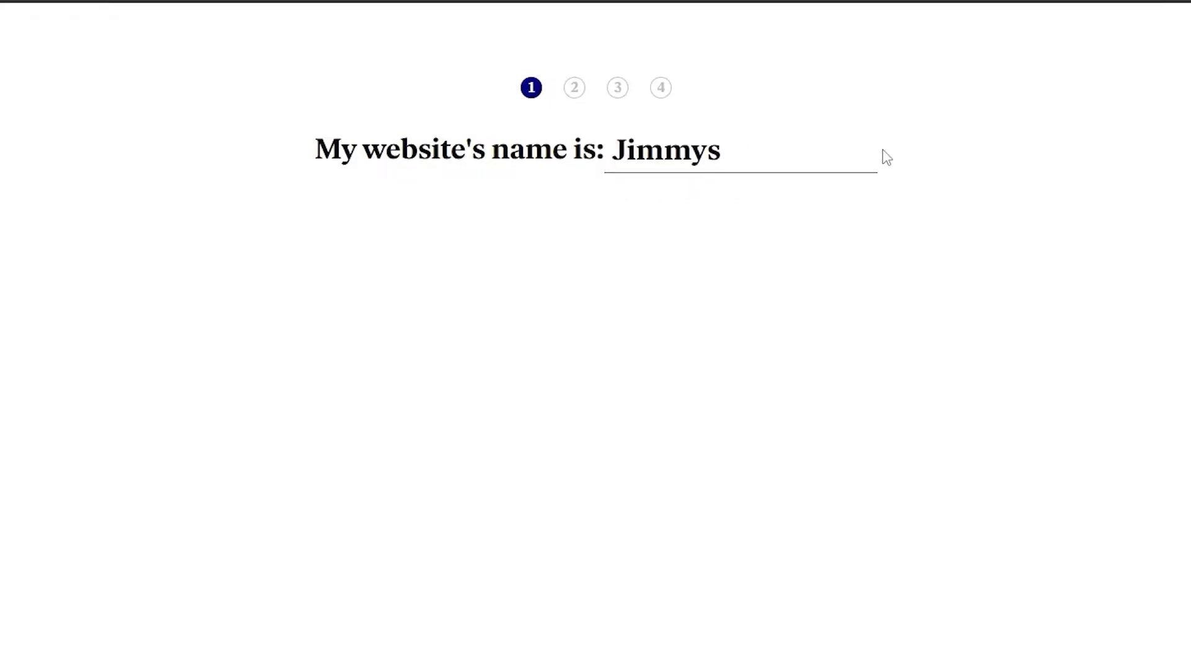
click(1052, 641)
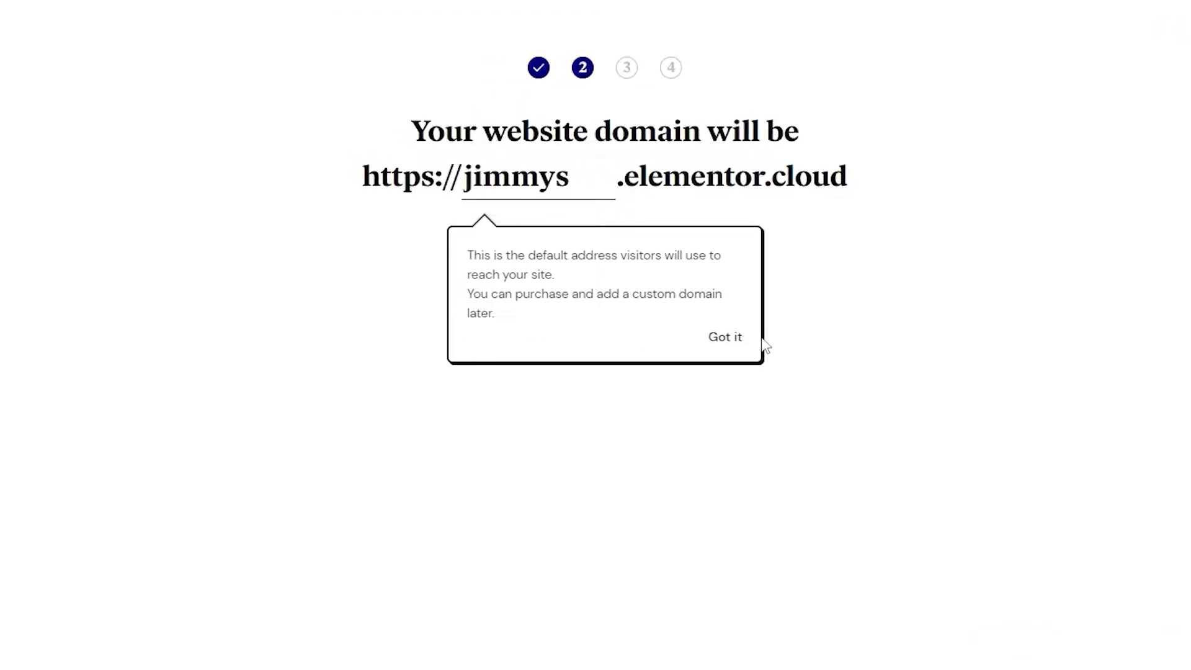
- Accept jimmys.elementor.cloud as the website domain and choose Business / Corporate website as the kind of site
click(738, 340)
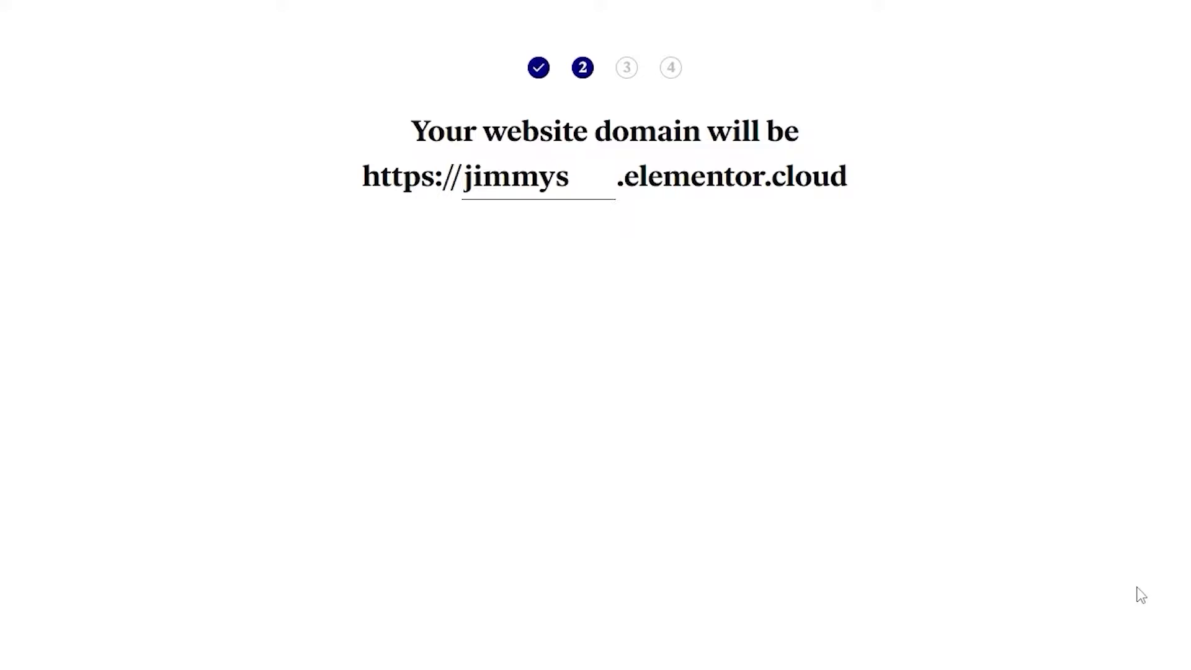
key(Return)
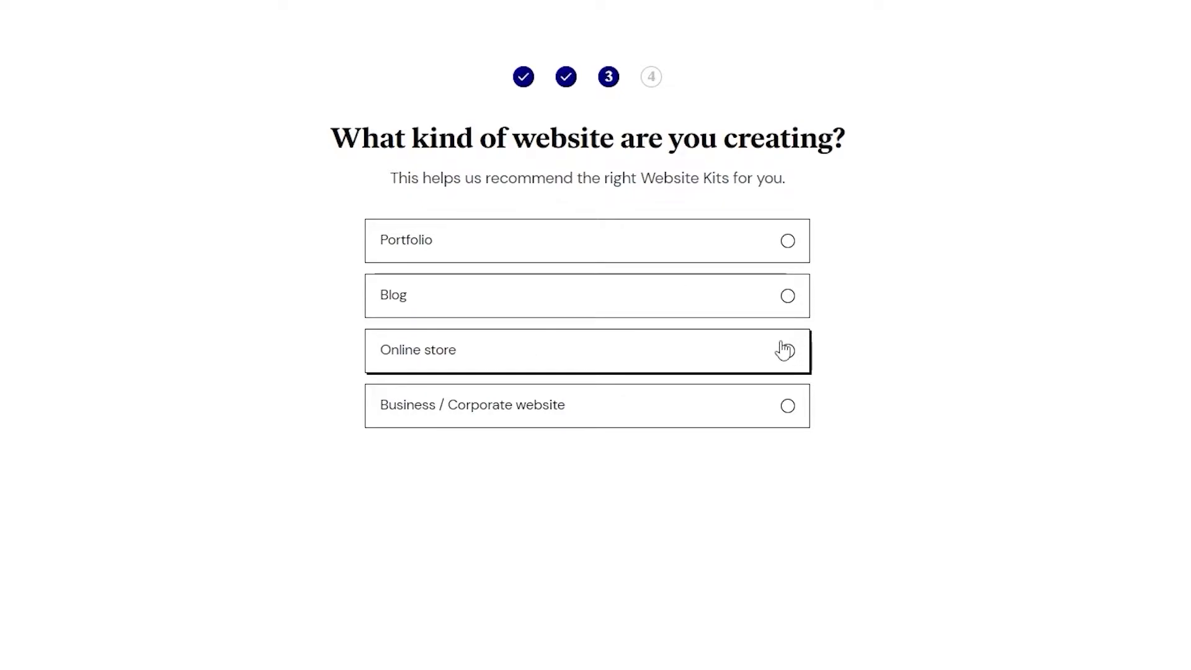
click(795, 407)
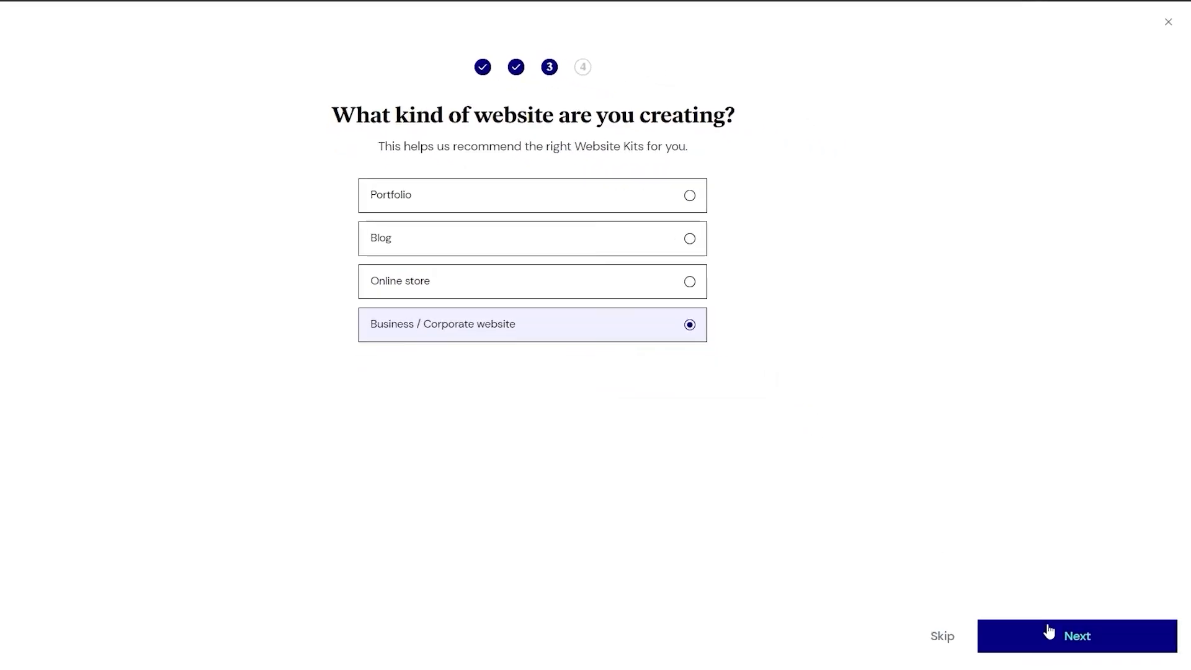
click(1050, 633)
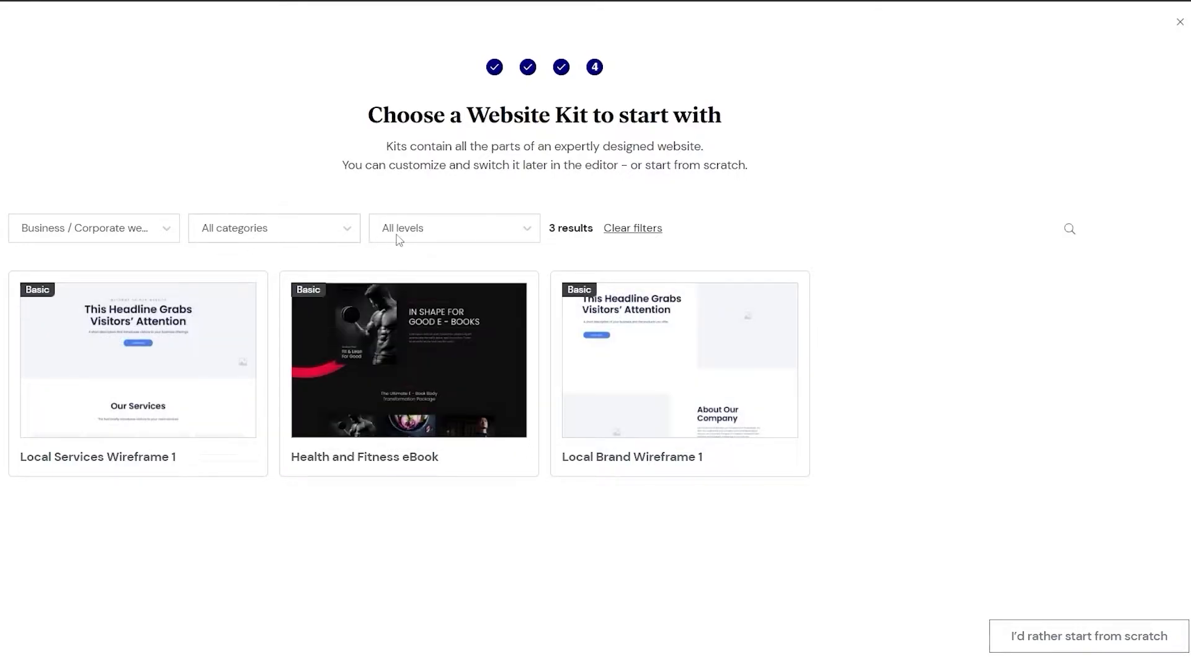
- Check the level and category filter options, and browse the website kits of the Online store type
click(442, 237)
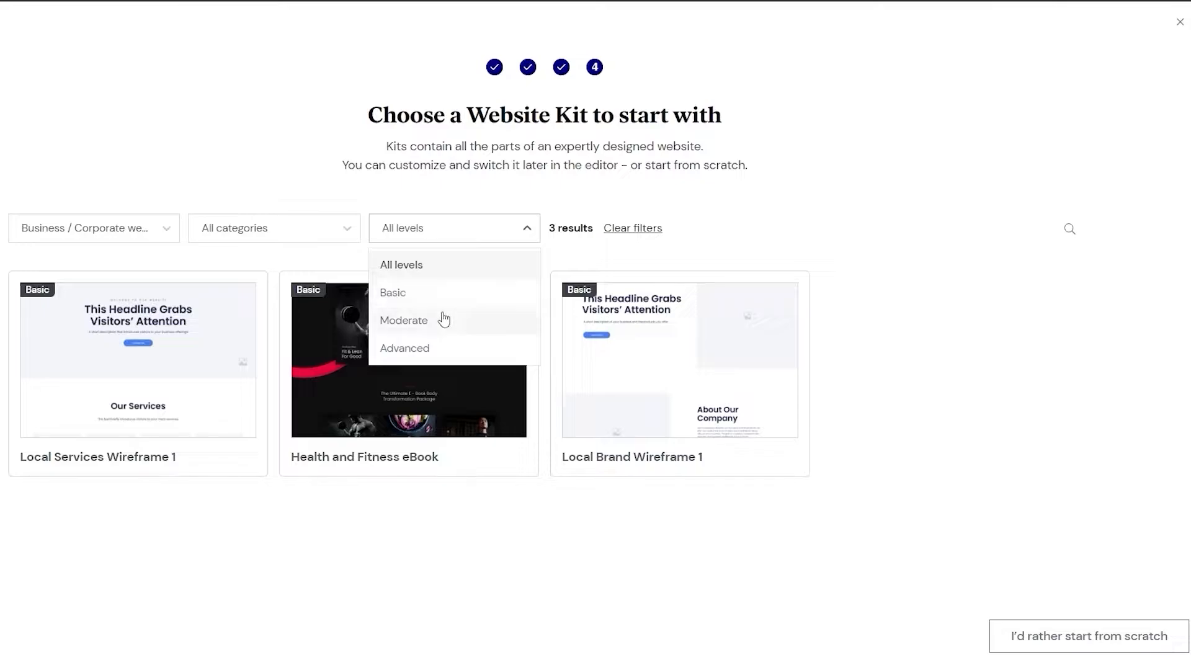
click(397, 227)
click(285, 226)
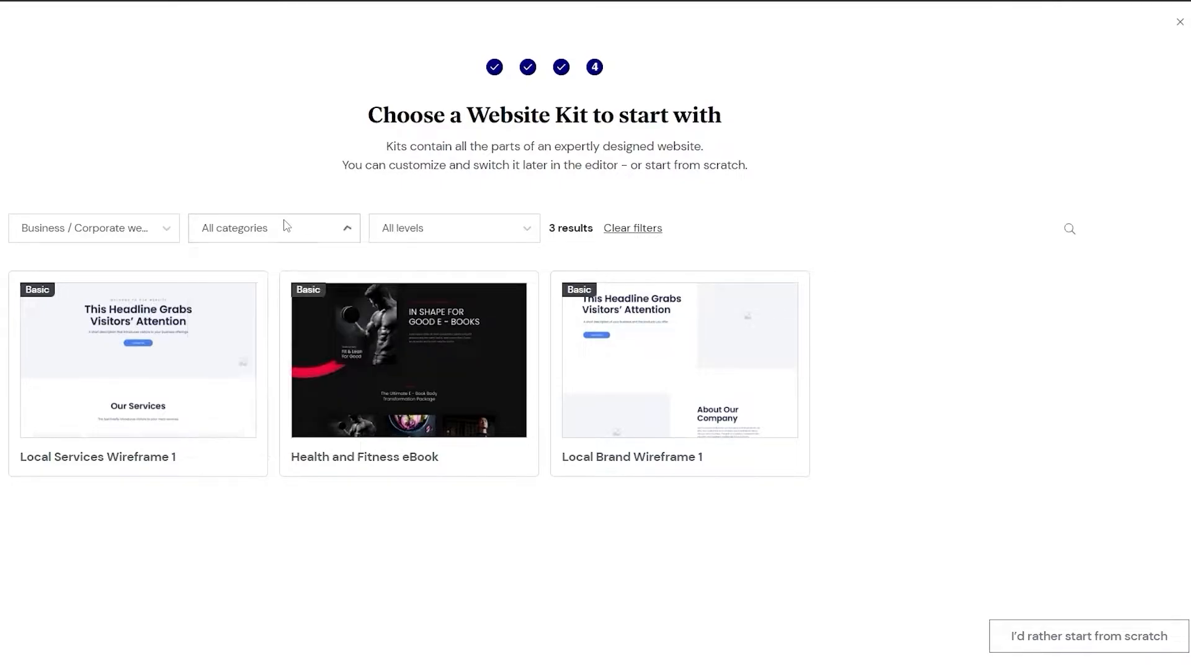
click(151, 228)
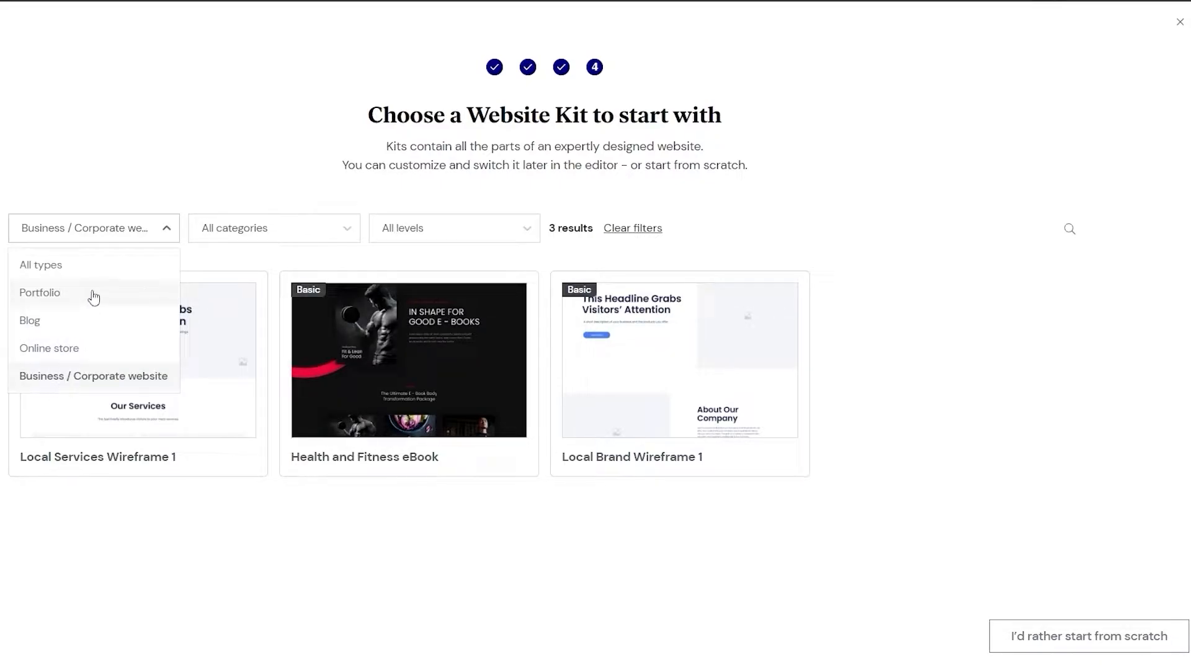
click(80, 354)
scroll(596, 335, down, 5)
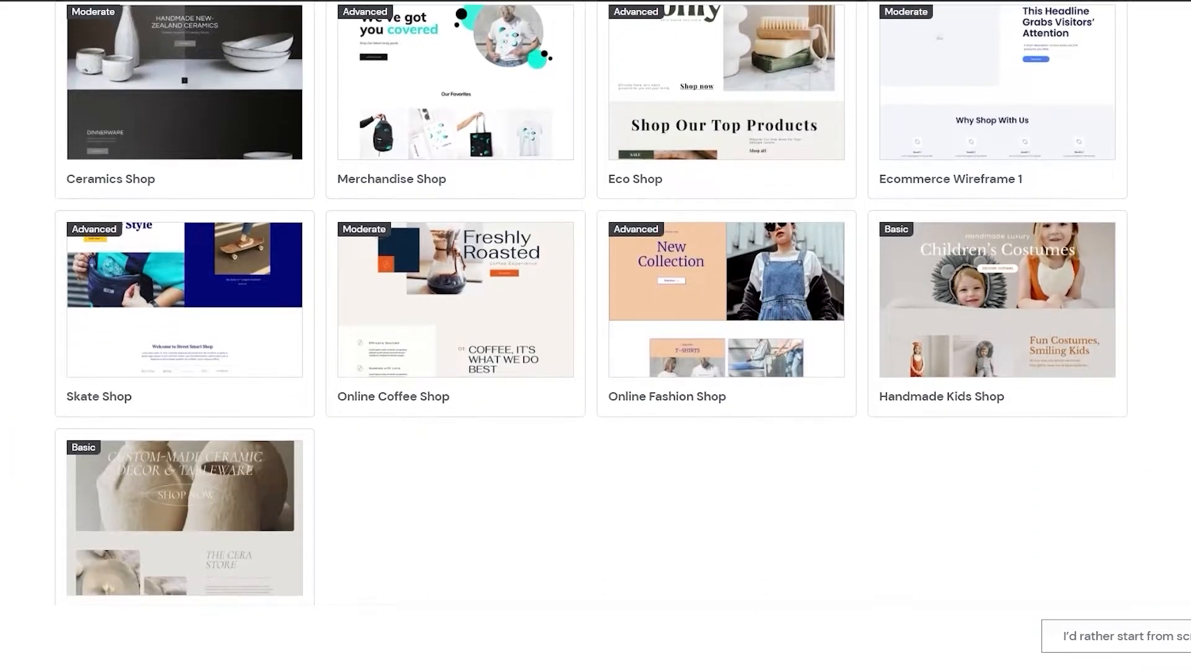
scroll(595, 335, up, 2)
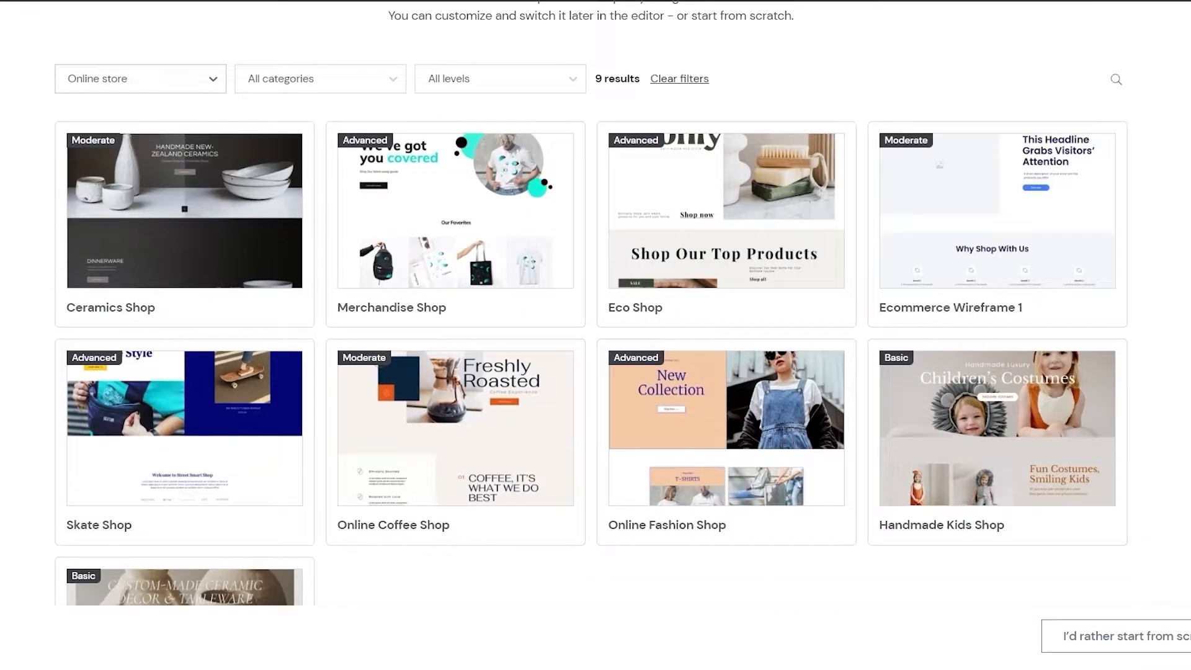
scroll(596, 335, up, 2)
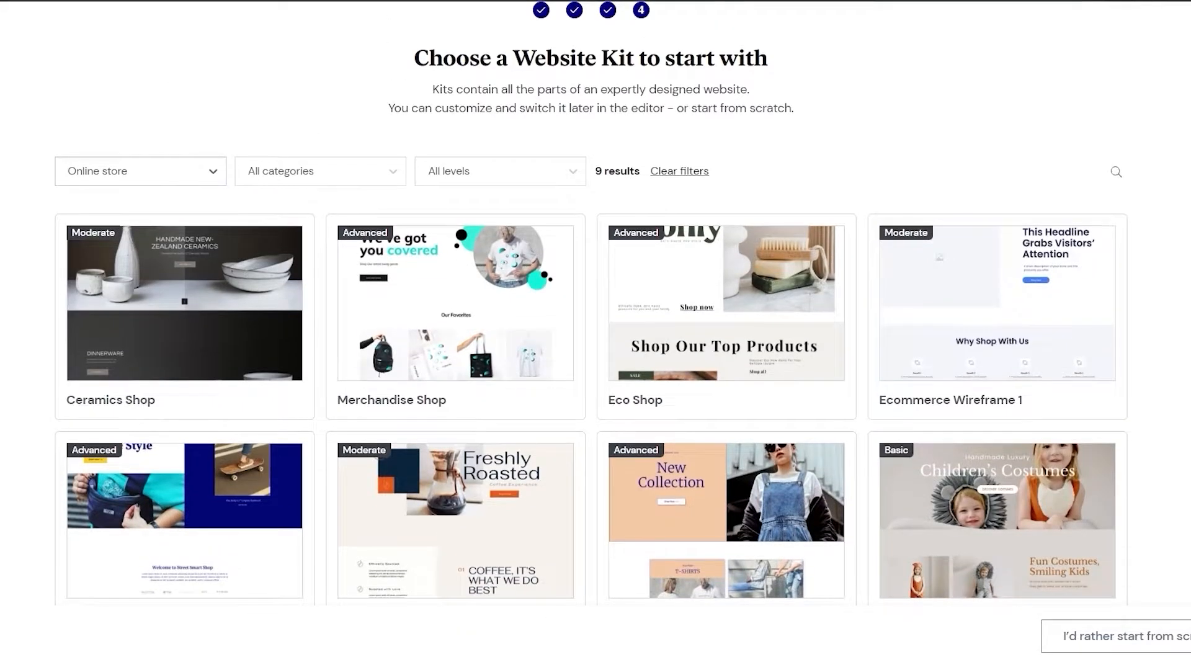
scroll(213, 234, up, 1)
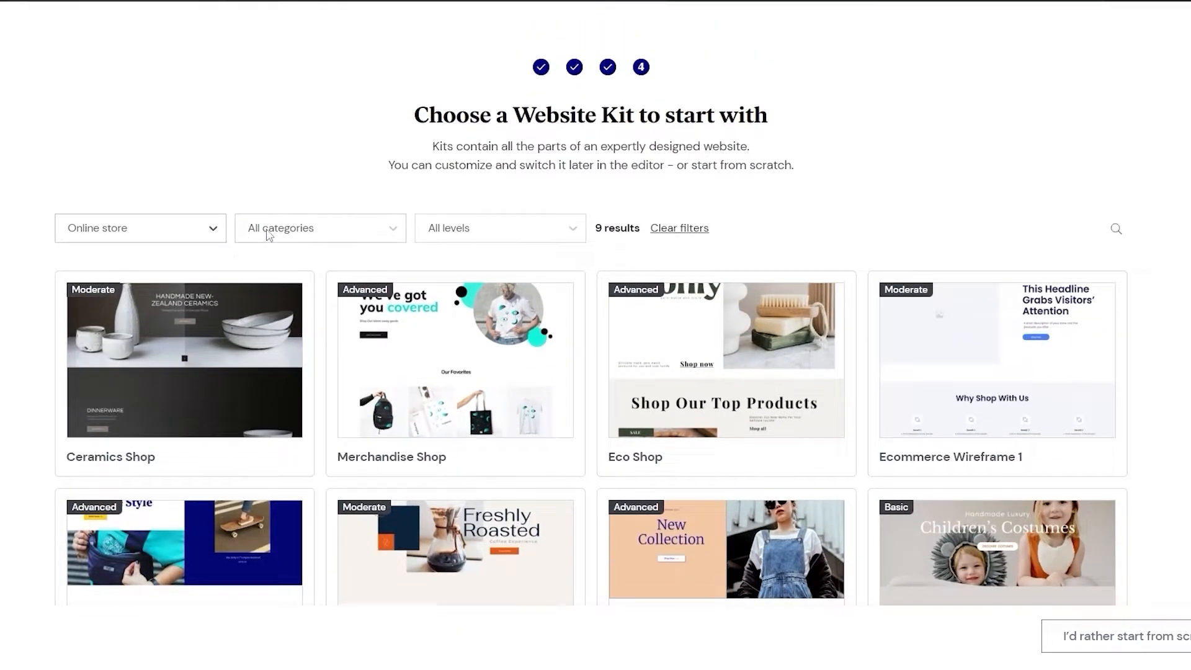
- Filter the website kits by the Blog type and look through the matching kits
click(268, 234)
click(187, 230)
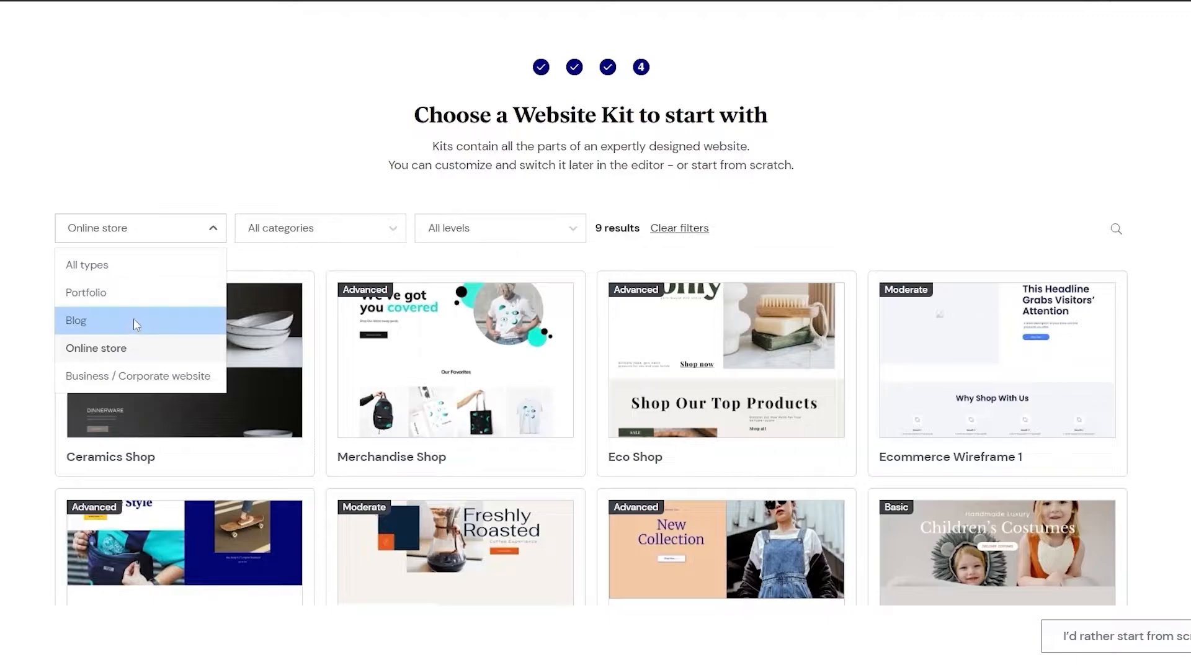
click(134, 320)
scroll(823, 327, down, 2)
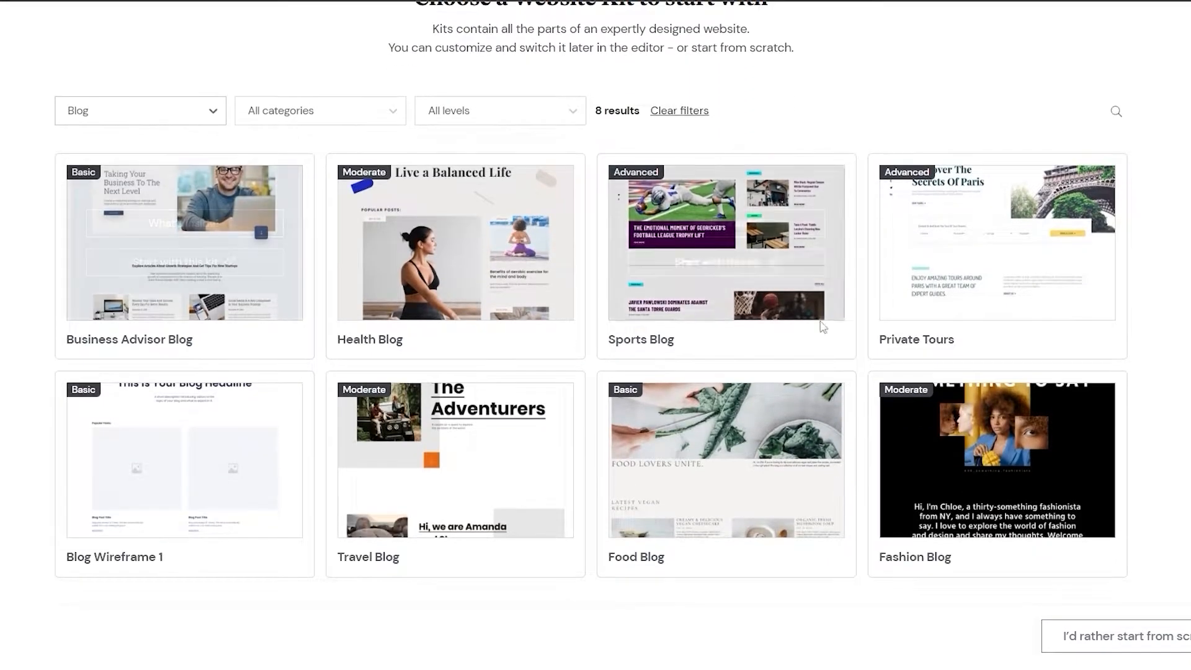
scroll(1005, 282, up, 2)
- Compare the Blog kits at the Moderate, Advanced and Basic levels, and reset the filter to All levels
click(296, 231)
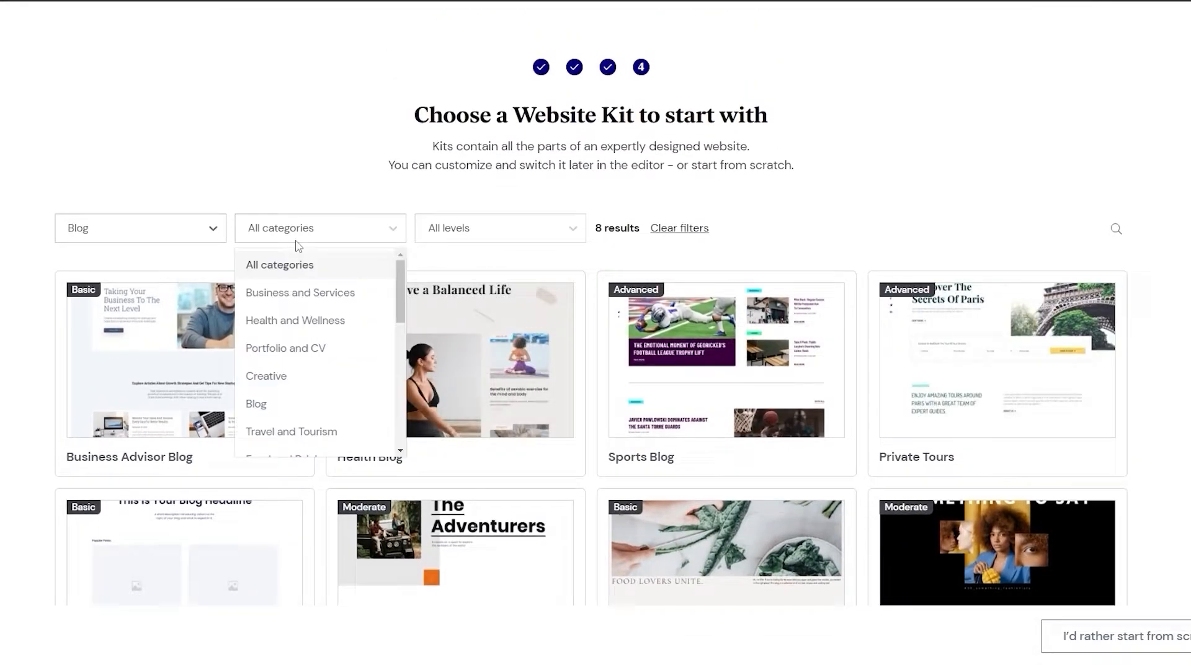
click(490, 230)
click(489, 318)
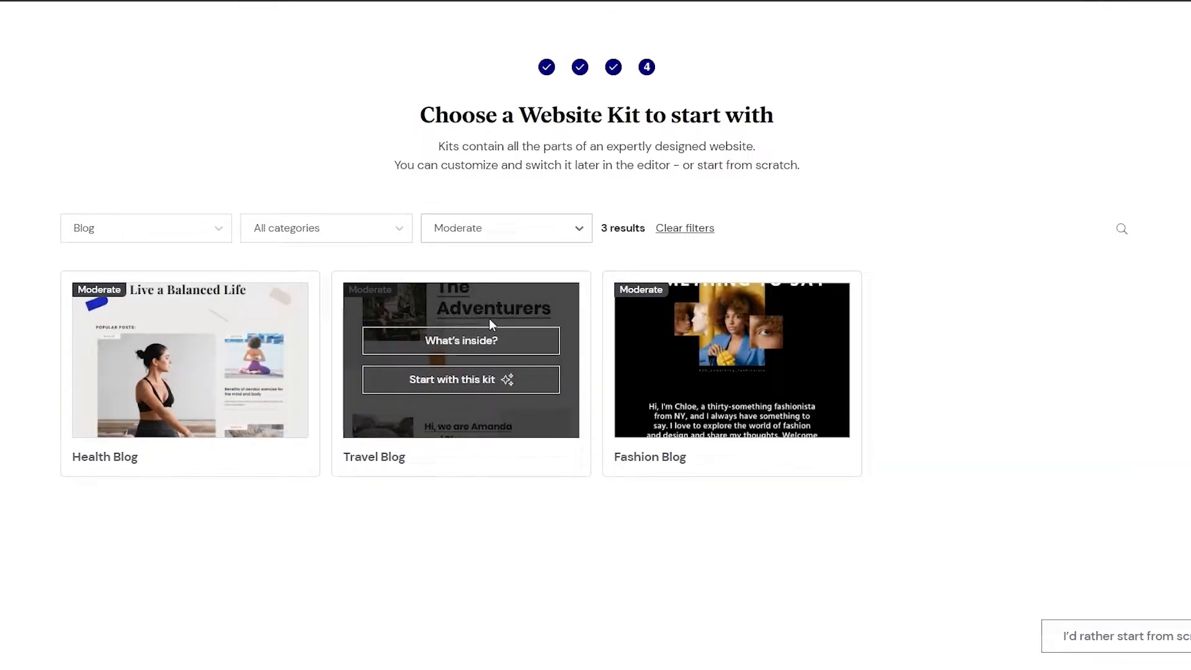
click(502, 228)
click(469, 345)
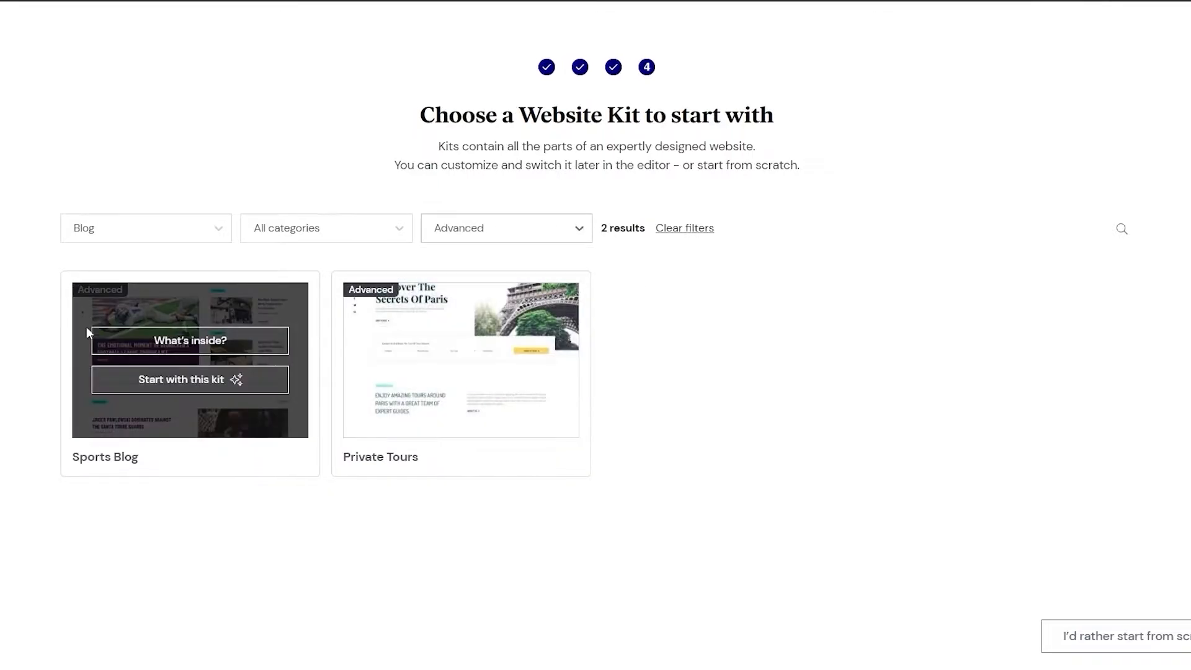
click(483, 234)
click(476, 289)
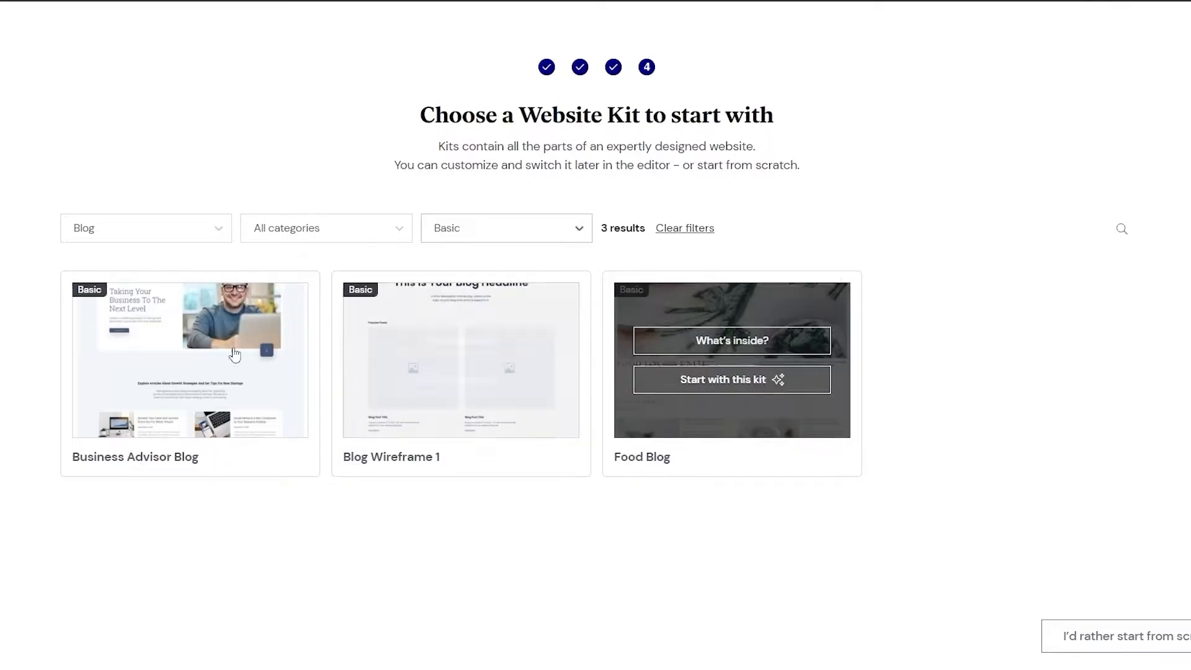
click(487, 234)
click(472, 261)
- Filter the kits by the Health and Wellness category, try the Portfolio type, and set the type to All types
click(311, 233)
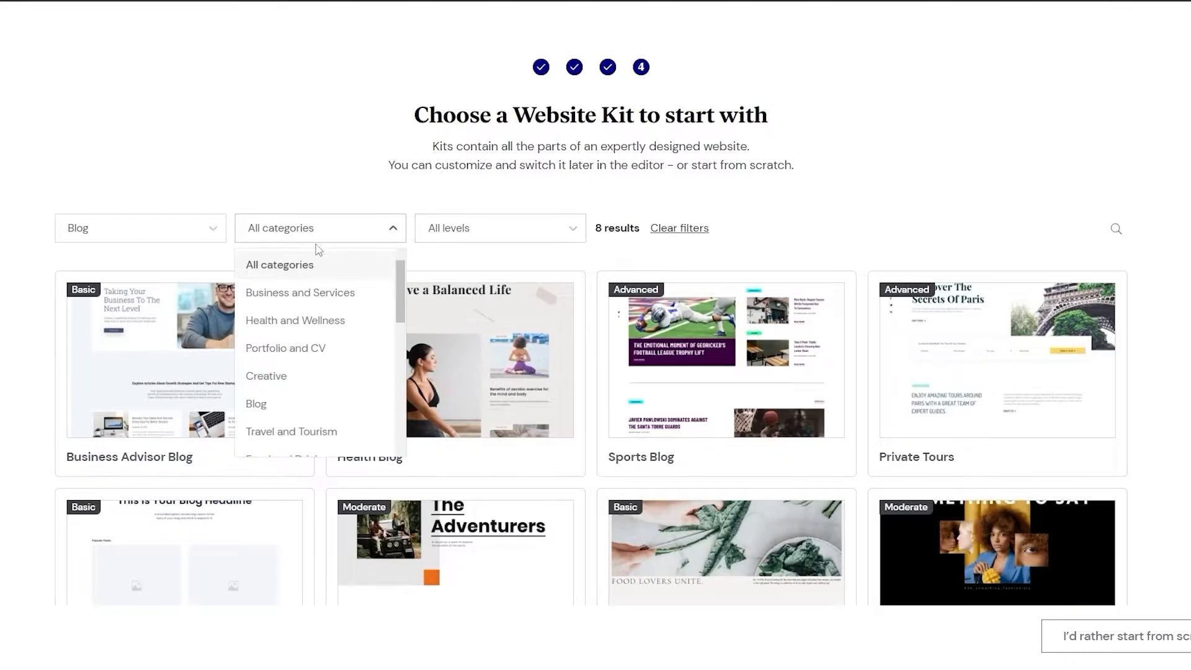
click(319, 324)
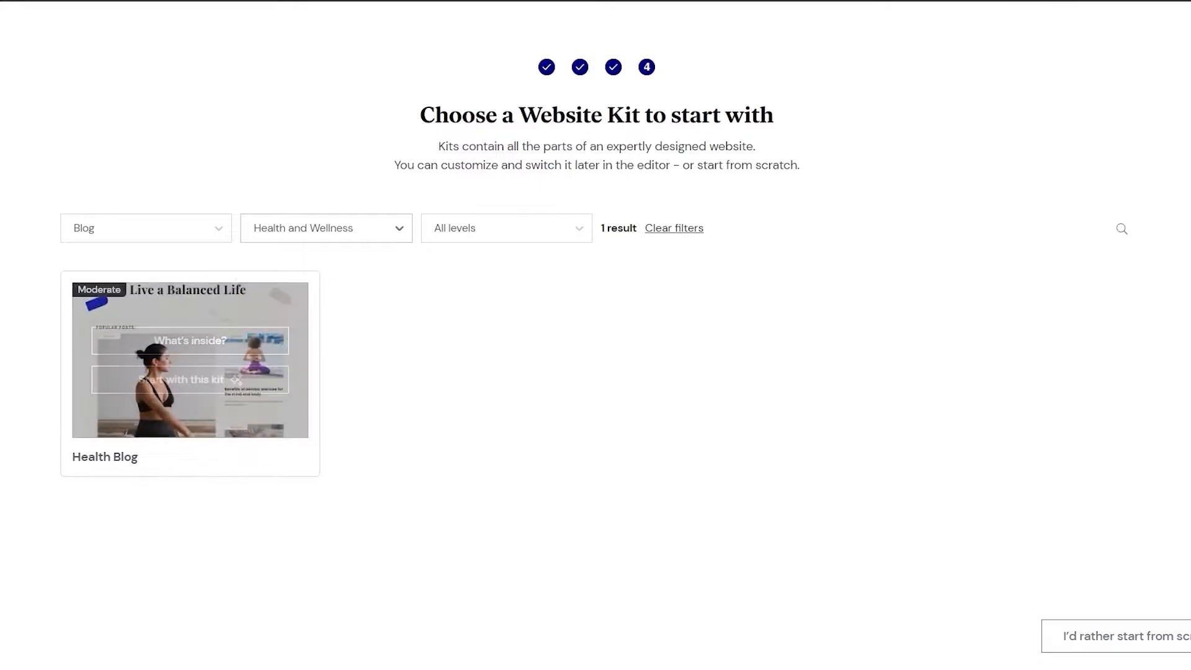
click(214, 230)
click(123, 293)
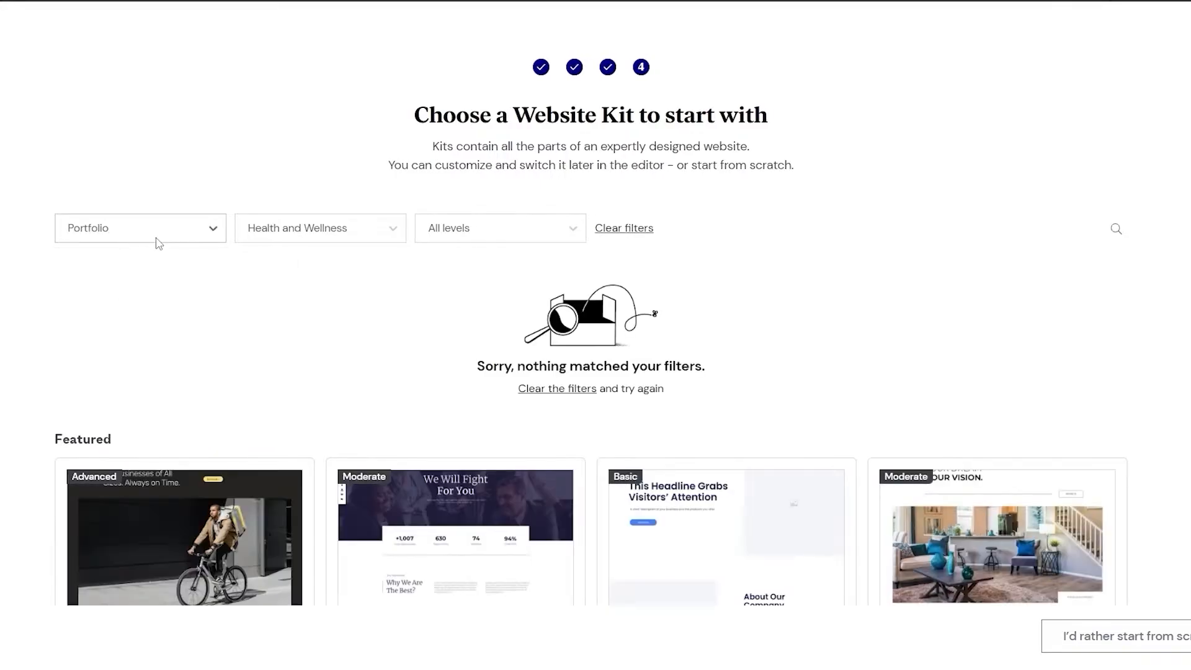
click(170, 231)
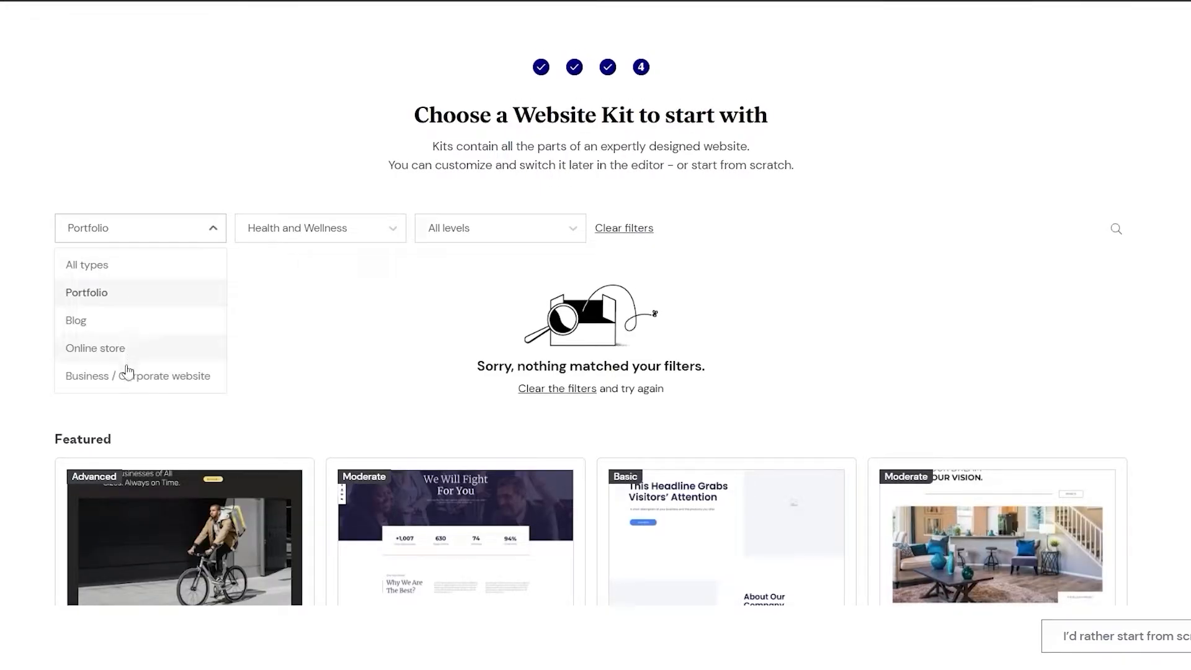
click(129, 267)
- Browse the available website kits and open the preview of the Nutritionist kit
scroll(591, 372, down, 3)
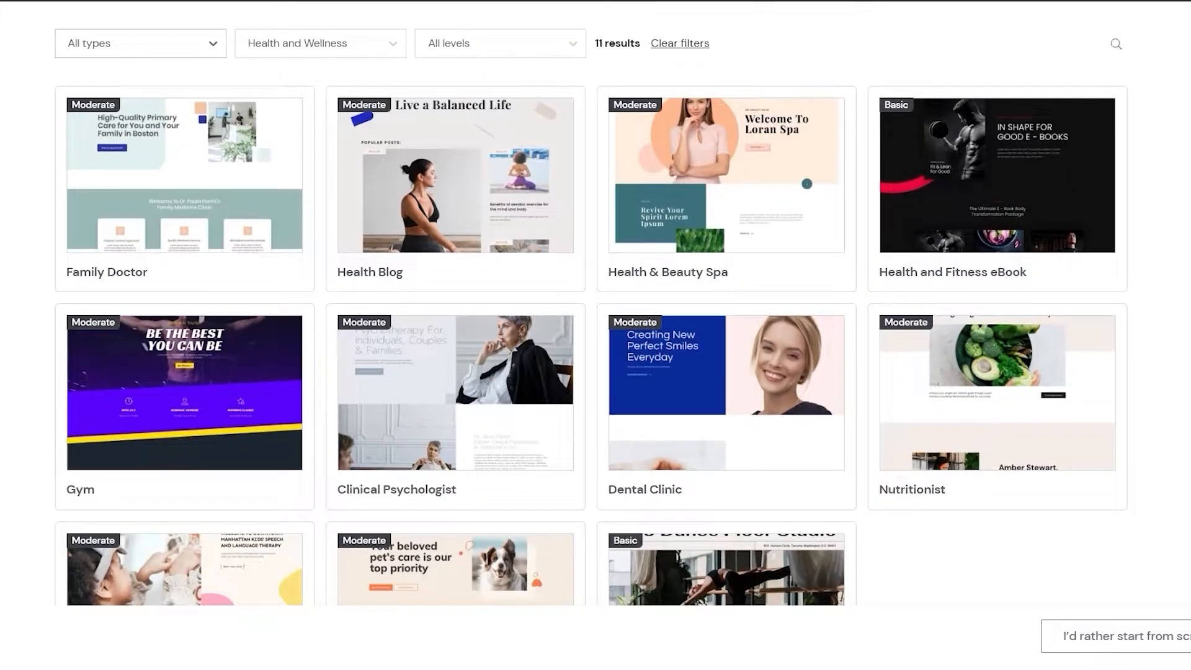
scroll(3, 329, down, 2)
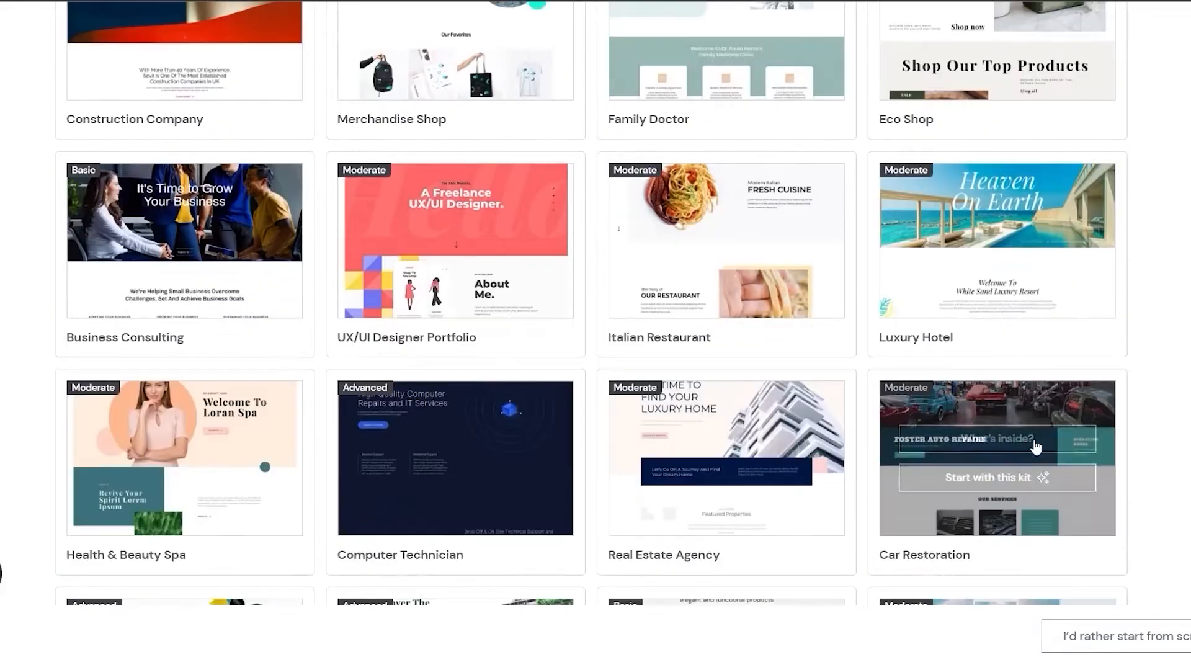
scroll(864, 354, down, 7)
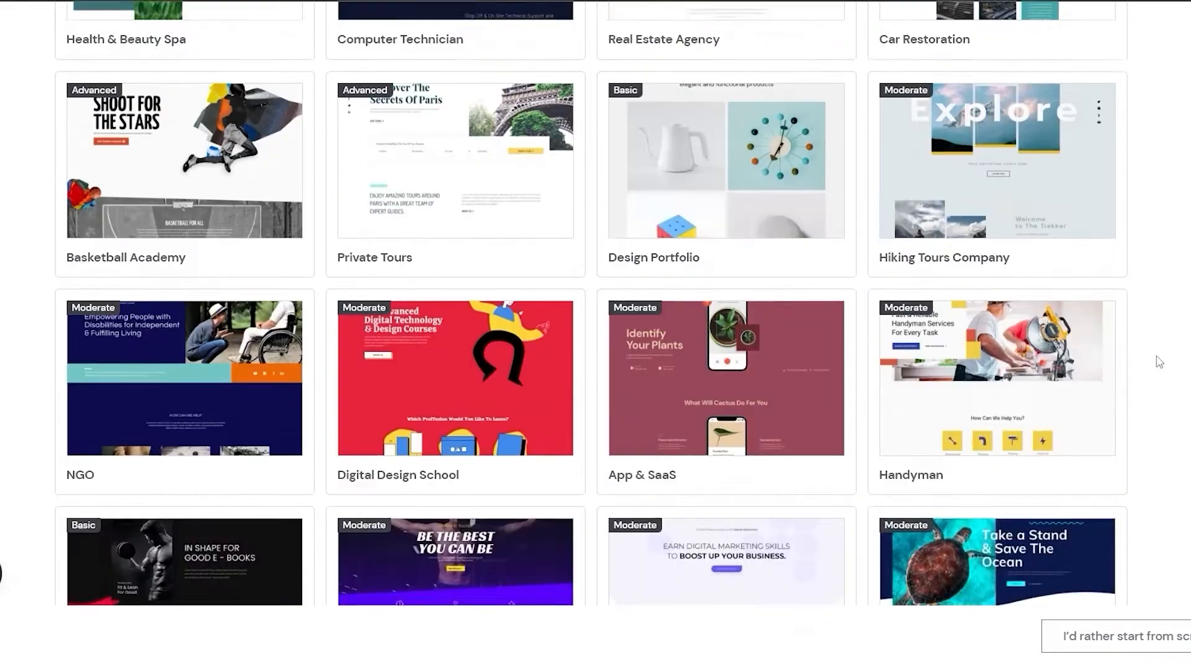
scroll(717, 472, down, 7)
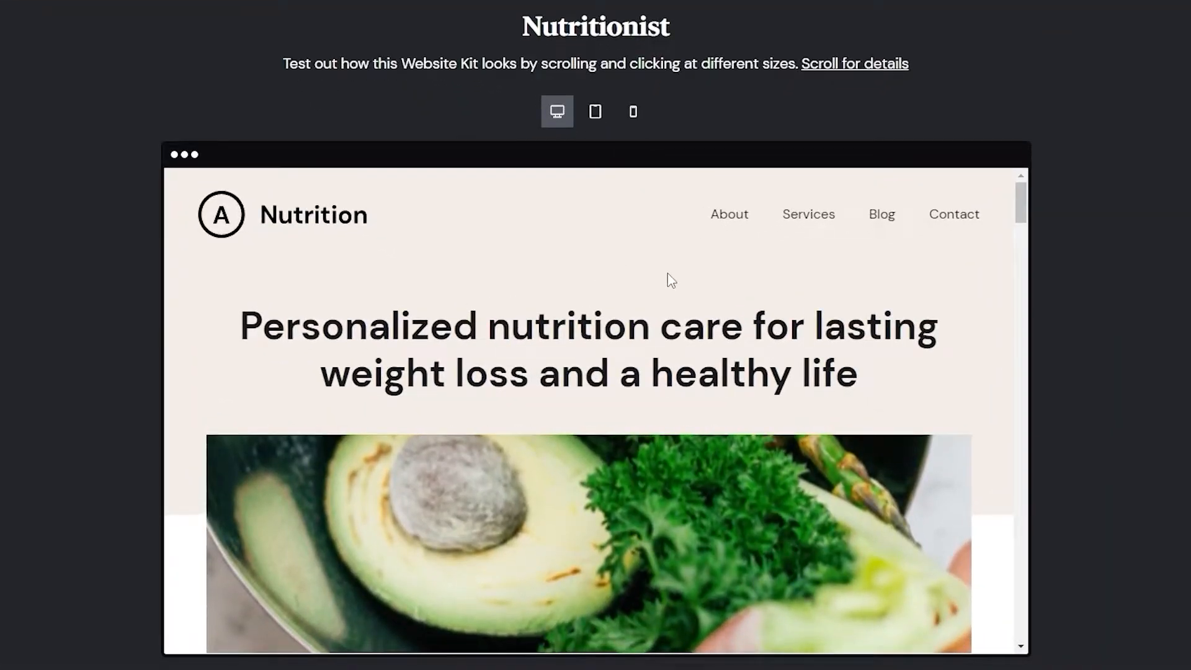
- Examine the sections of the Nutritionist kit's desktop preview, dismissing the newsletter popup, and return to the kit list
scroll(668, 274, down, 10)
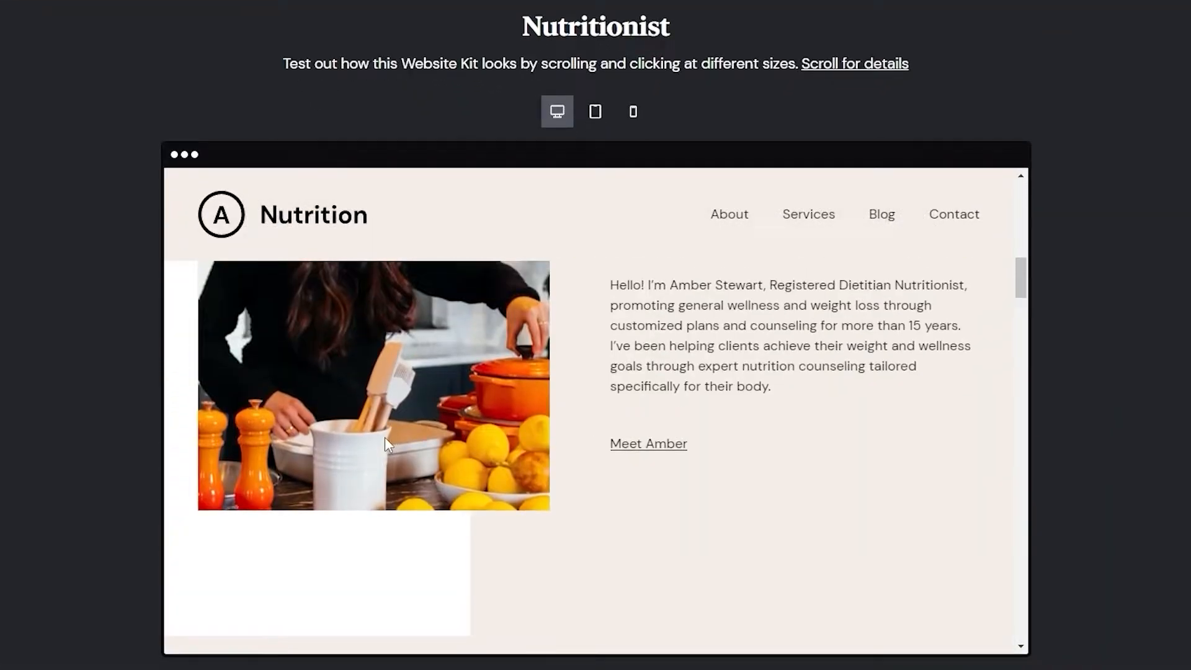
scroll(385, 438, up, 3)
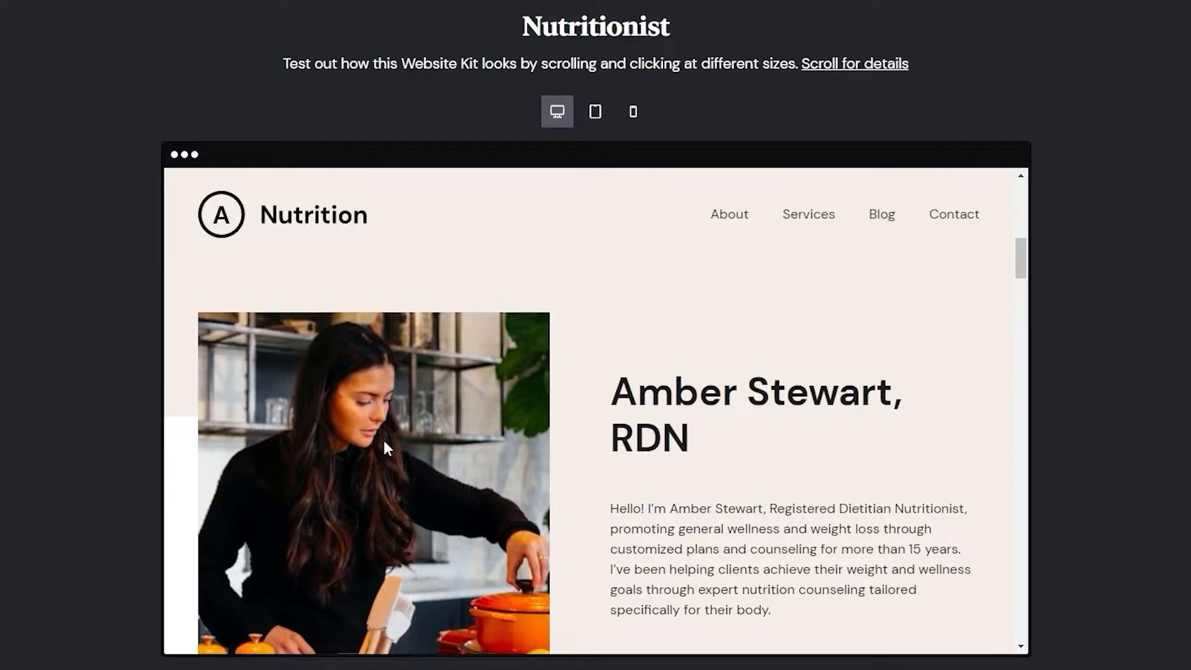
scroll(384, 442, down, 6)
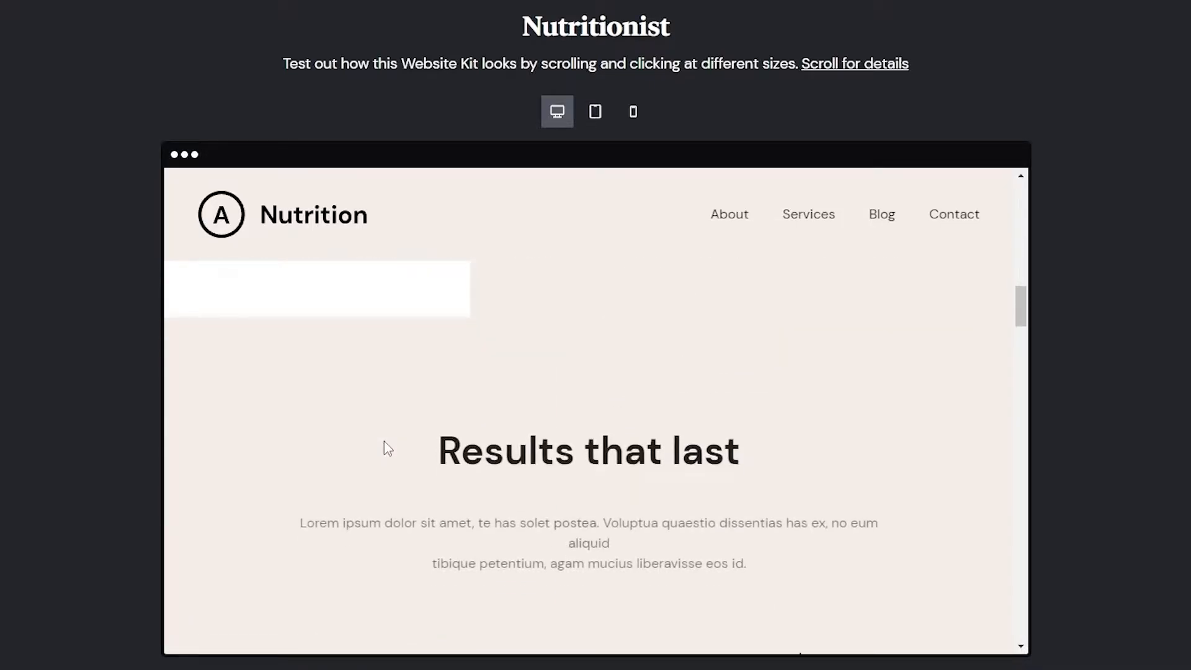
scroll(384, 441, down, 8)
scroll(385, 441, down, 8)
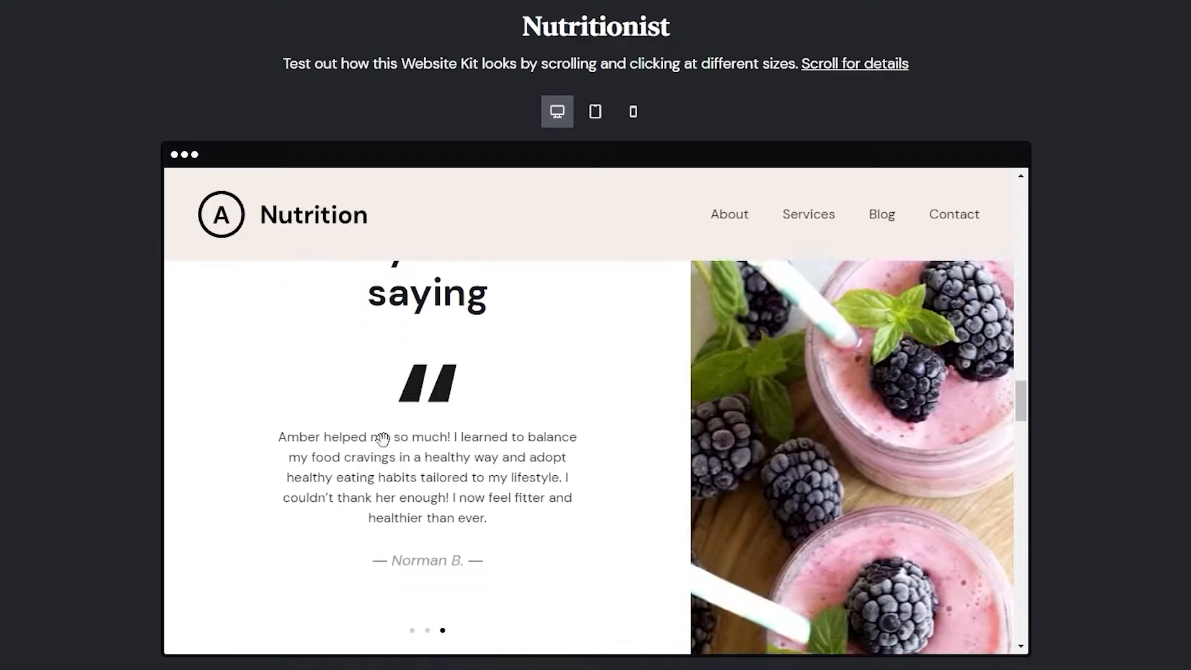
scroll(382, 446, down, 10)
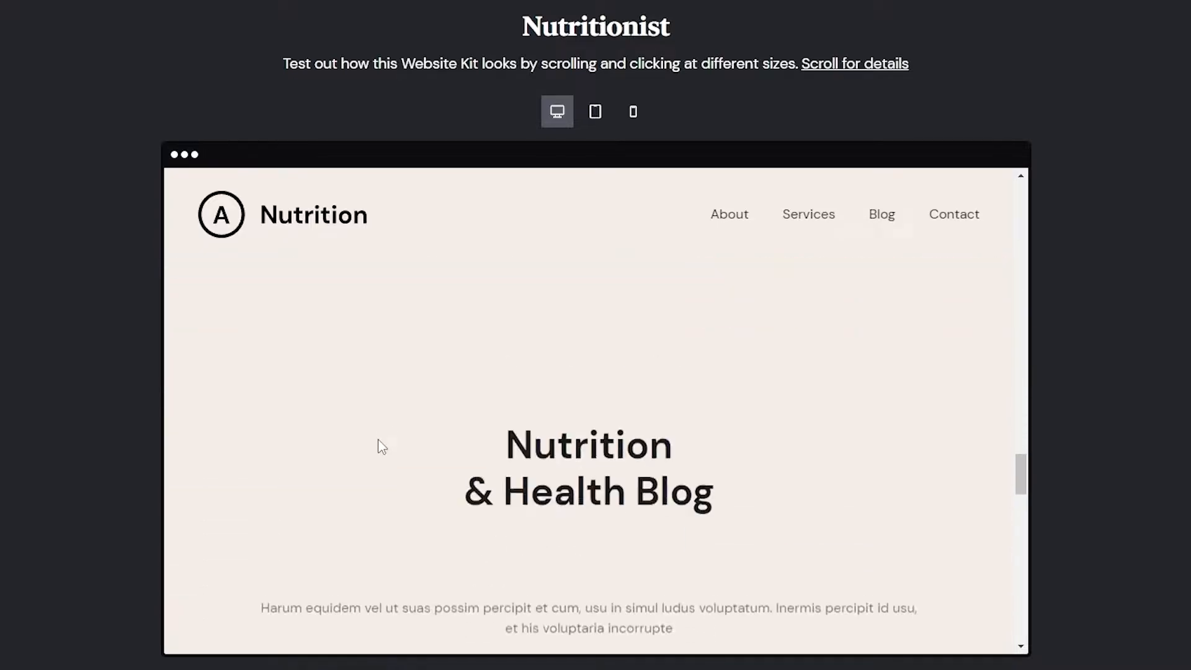
scroll(380, 445, up, 10)
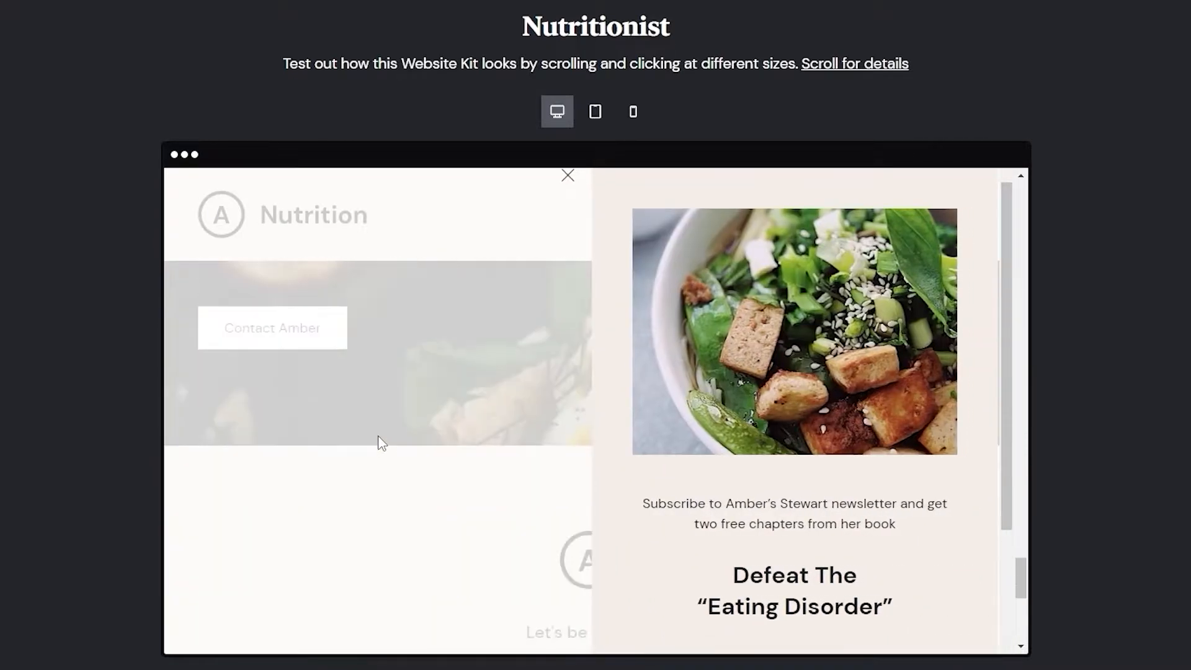
click(569, 180)
scroll(558, 434, down, 10)
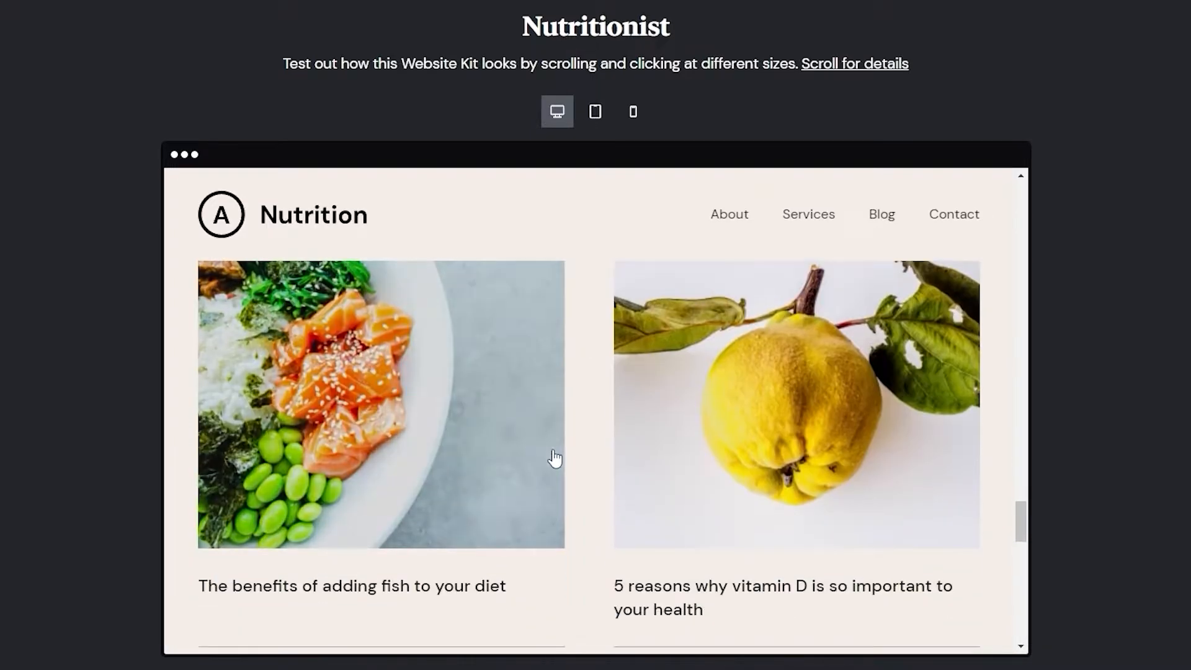
scroll(555, 458, down, 10)
scroll(557, 452, up, 15)
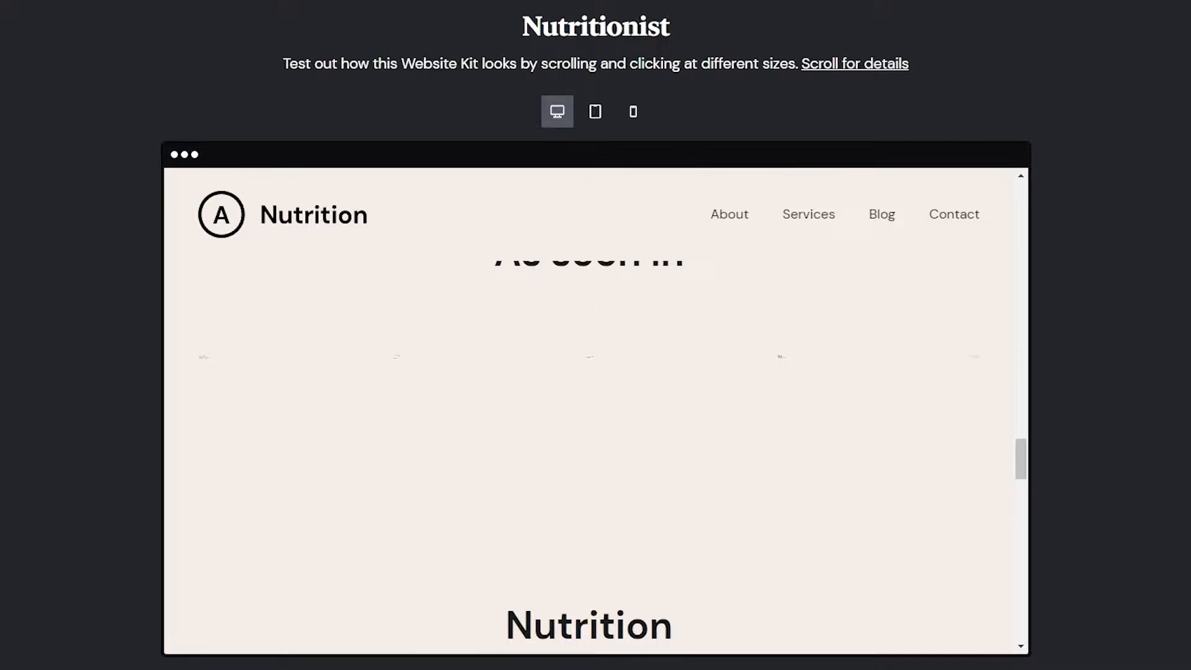
click(23, 33)
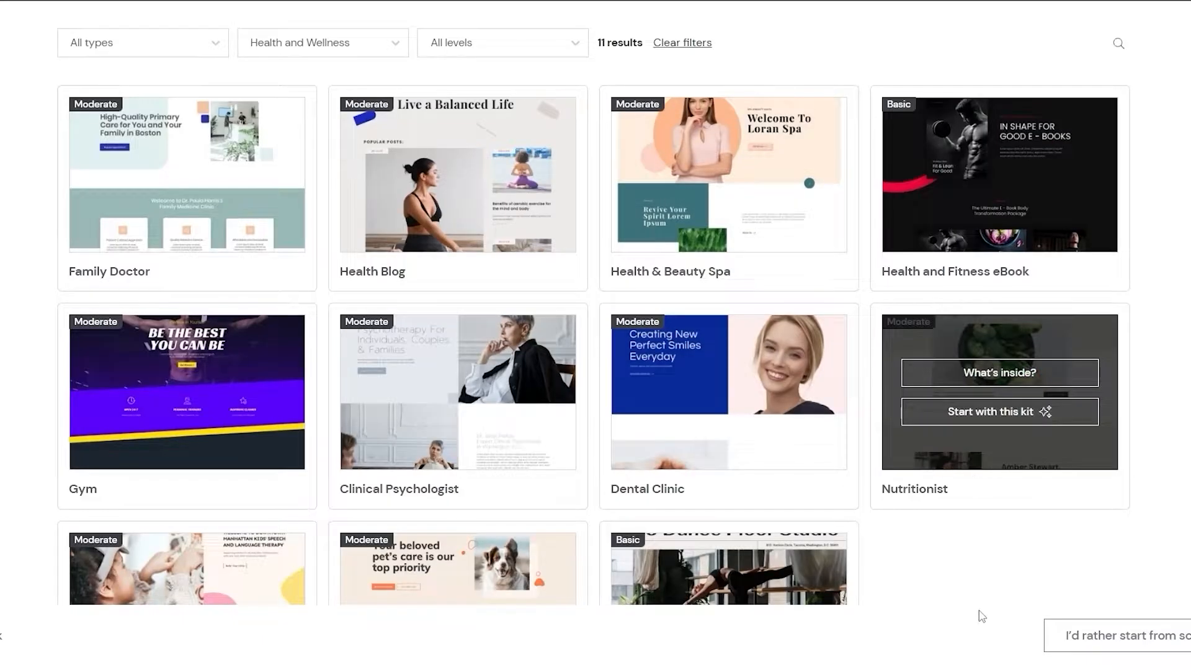
- Reopen the Nutritionist kit's preview and review its page sections, from the introduction to the client testimonials
scroll(1046, 566, up, 3)
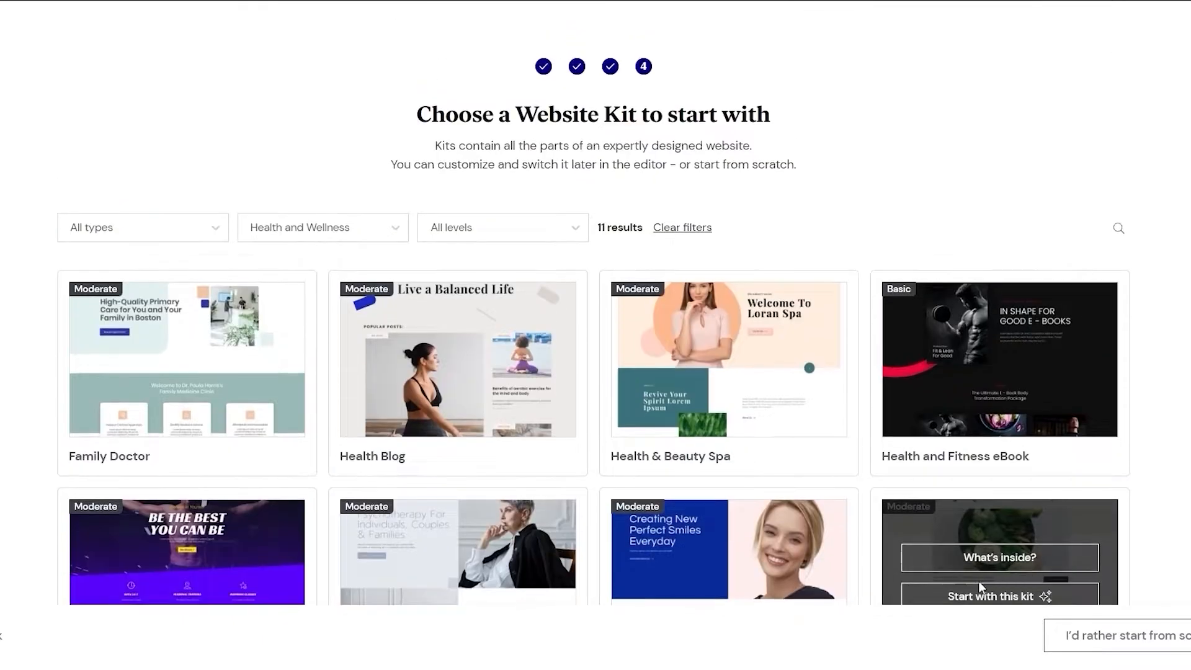
click(983, 562)
scroll(759, 351, down, 10)
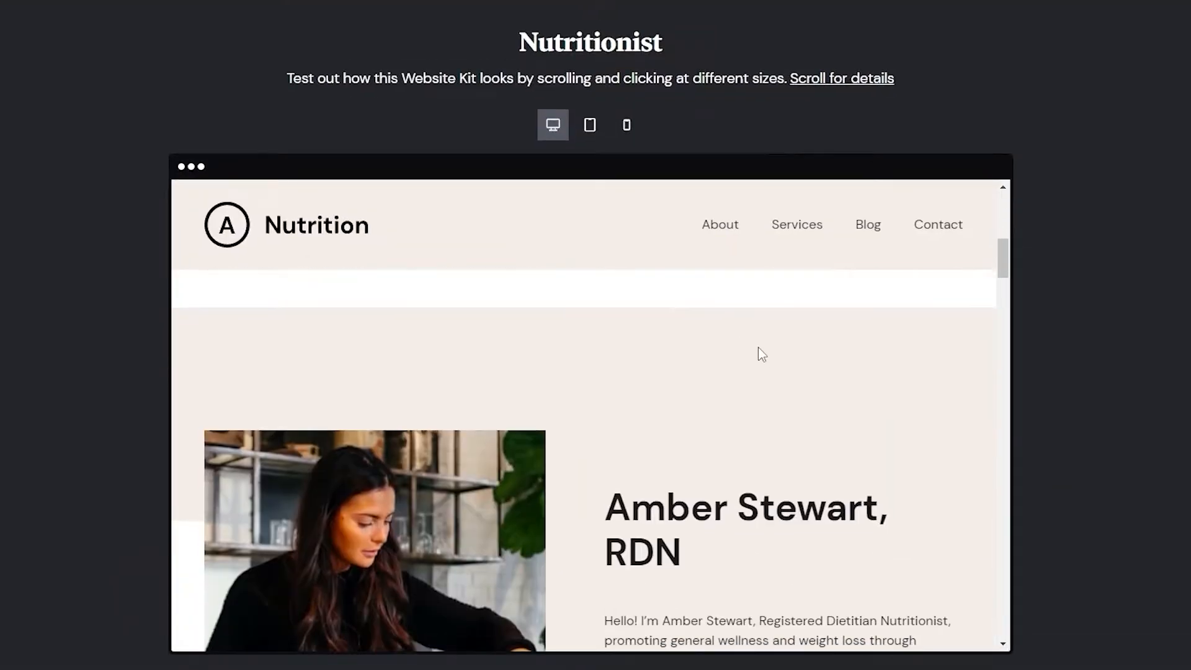
scroll(540, 409, down, 15)
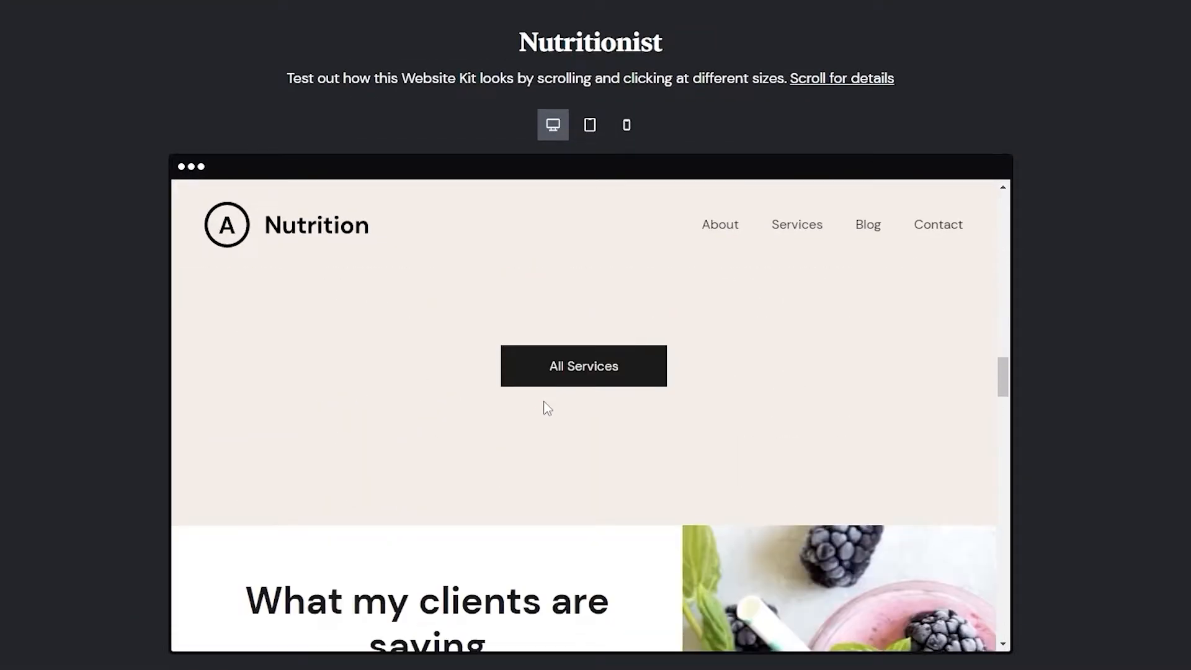
scroll(650, 410, up, 10)
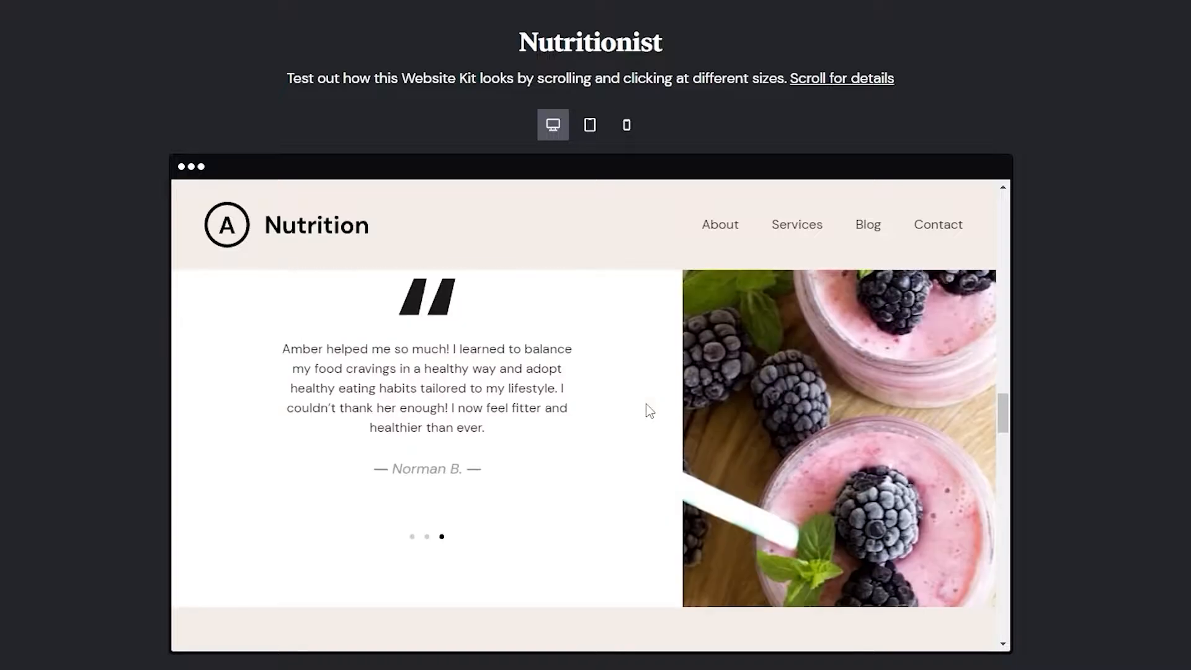
scroll(649, 411, up, 12)
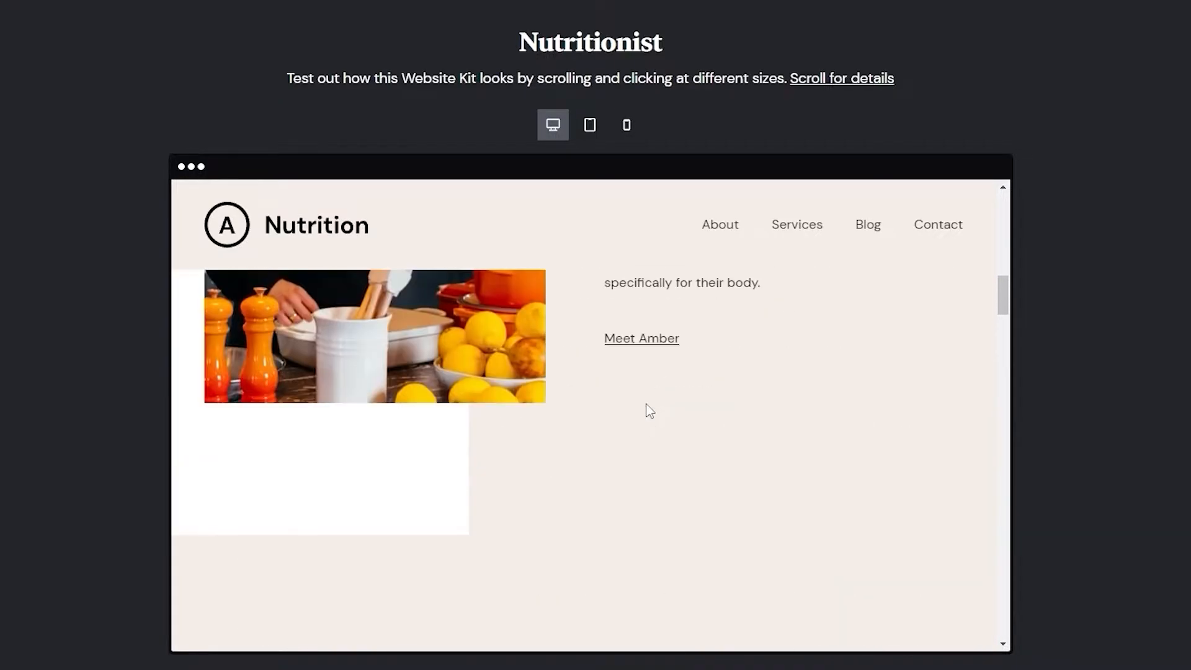
- Start the new website with the Nutritionist kit after a last look at its preview
scroll(645, 466, down, 10)
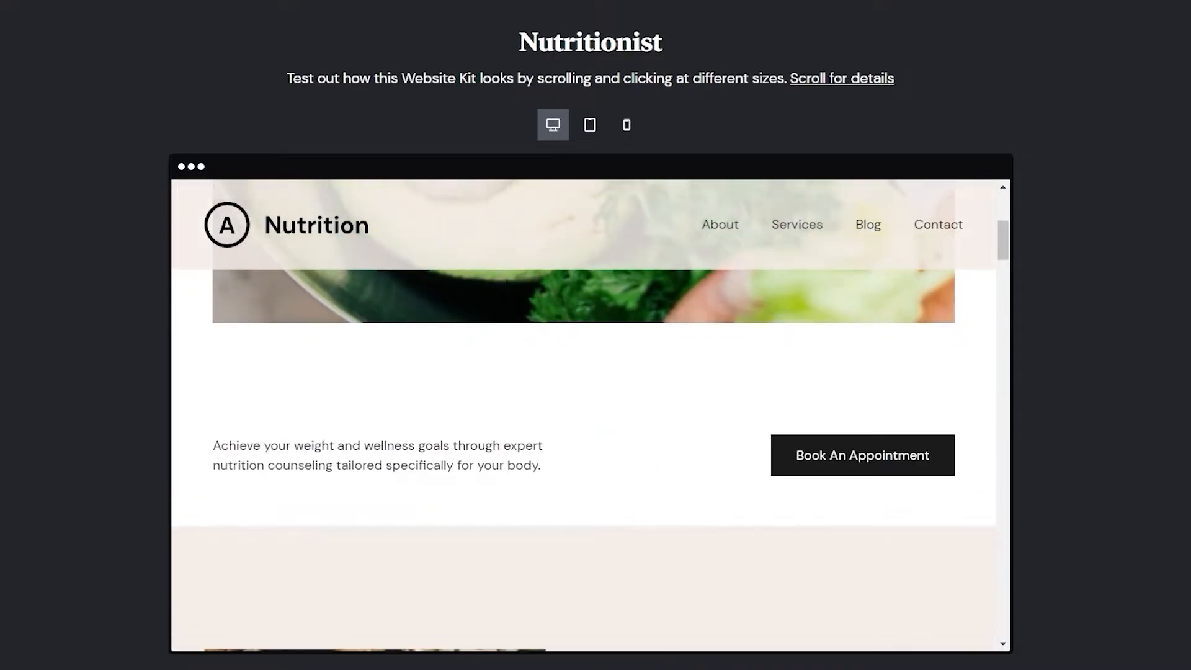
scroll(520, 269, up, 7)
scroll(520, 269, down, 9)
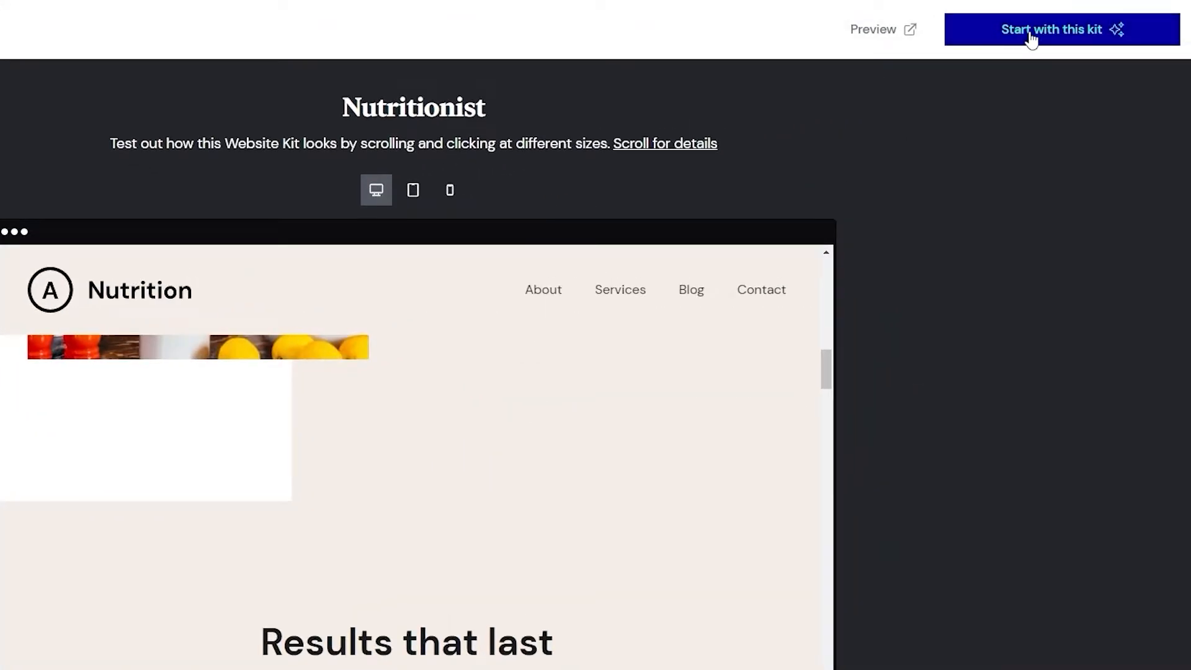
click(1031, 37)
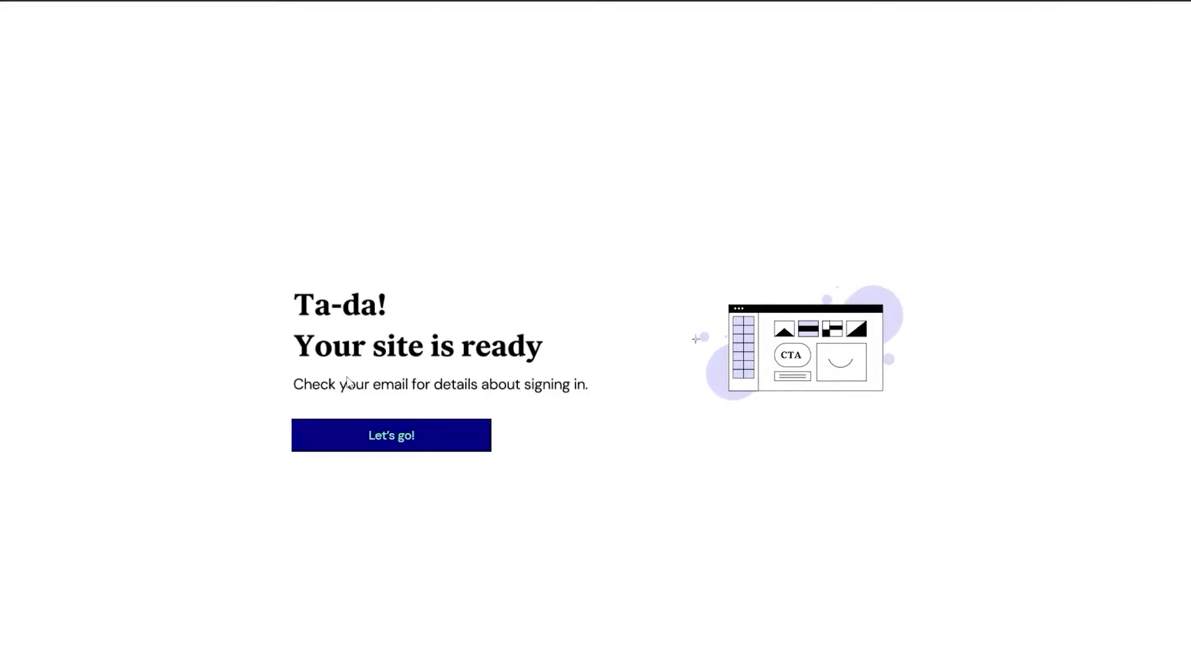
- Continue from the site-ready page to the website list and open the WordPress dashboard of the Jimmys website
click(403, 438)
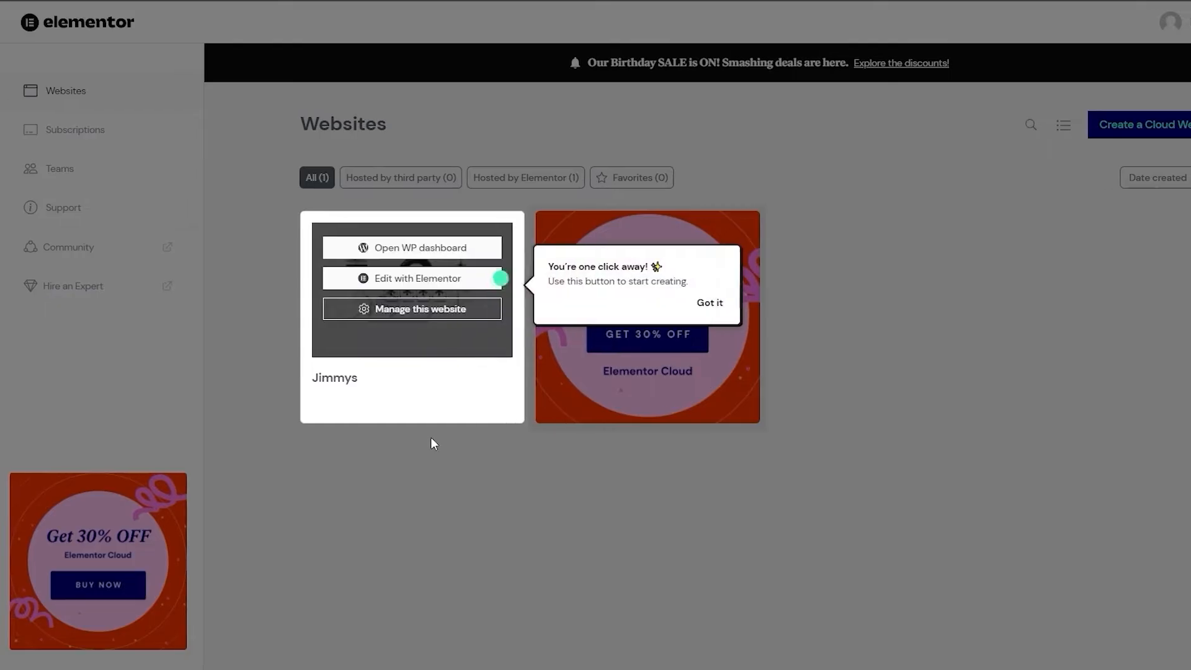
click(707, 306)
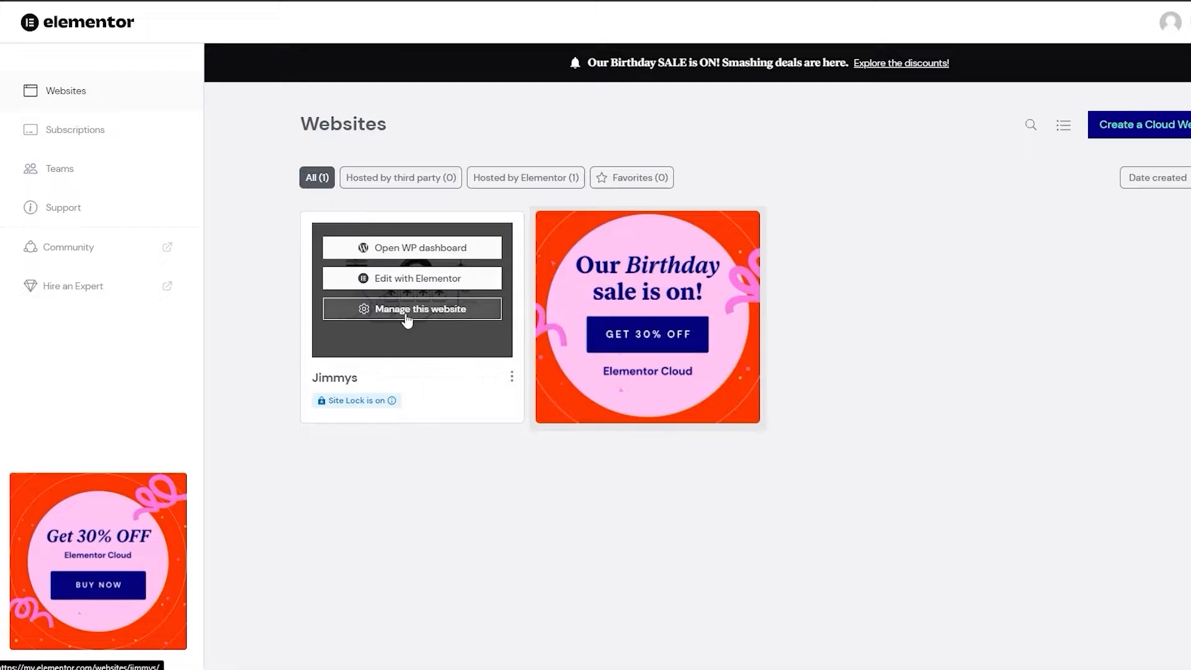
click(410, 248)
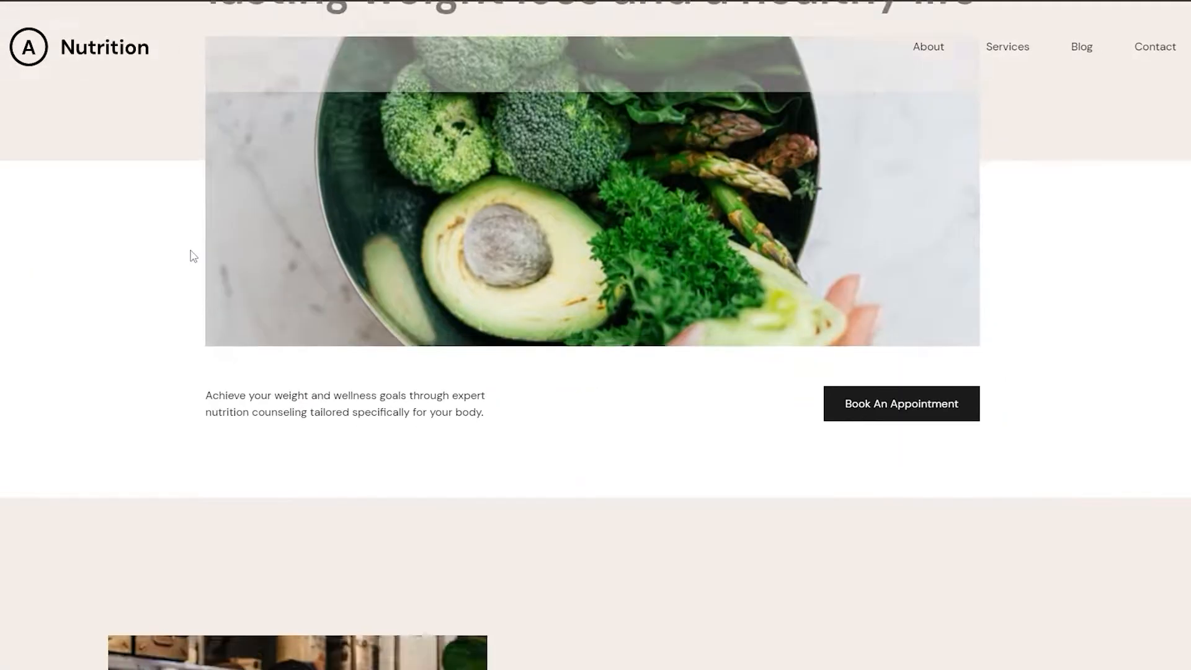
- Review the sections of the created Nutrition homepage, from the hero image to the footer and back
scroll(190, 255, down, 10)
scroll(192, 251, down, 18)
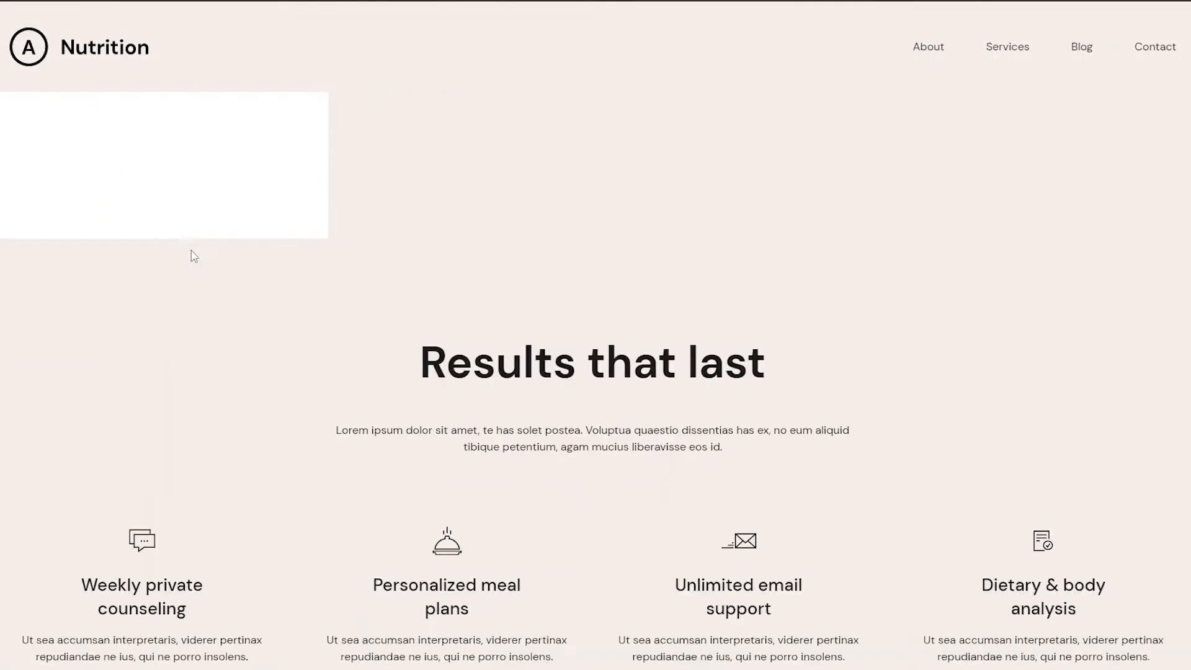
scroll(192, 255, down, 18)
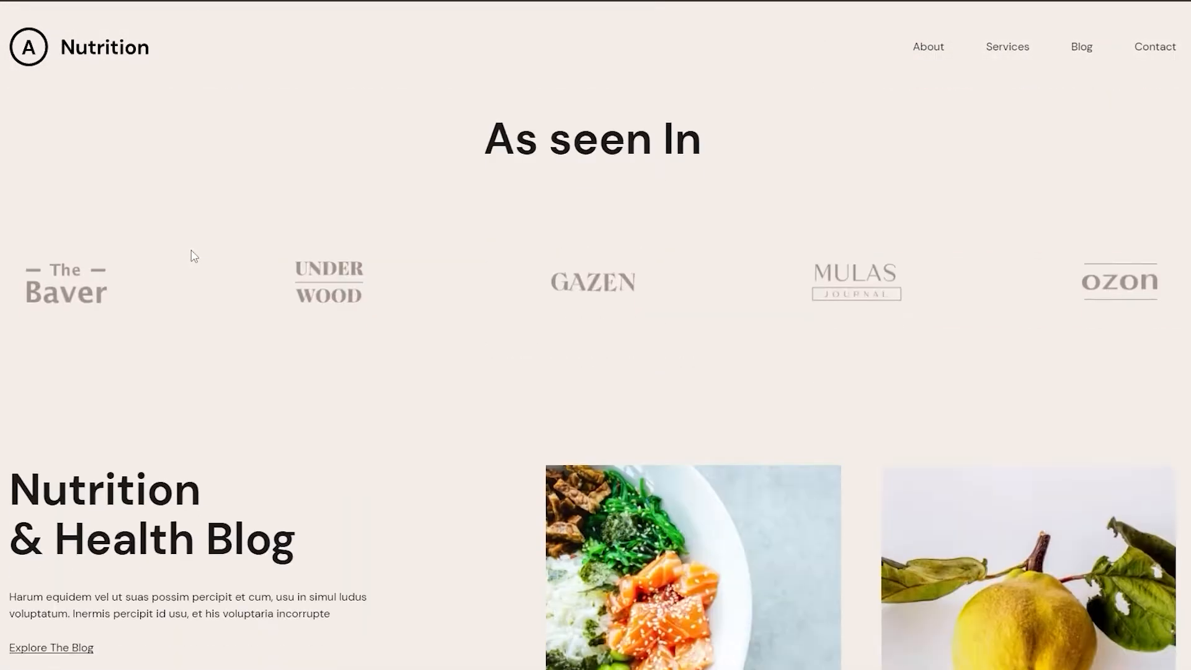
scroll(191, 250, down, 5)
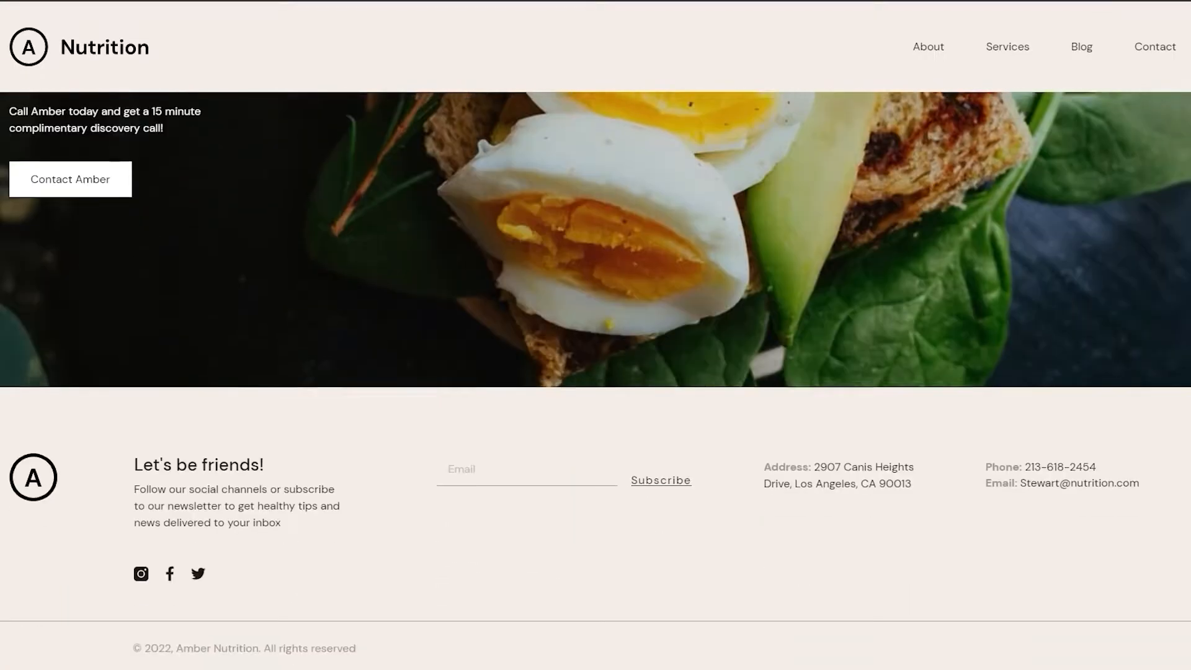
scroll(199, 261, up, 6)
scroll(204, 269, up, 15)
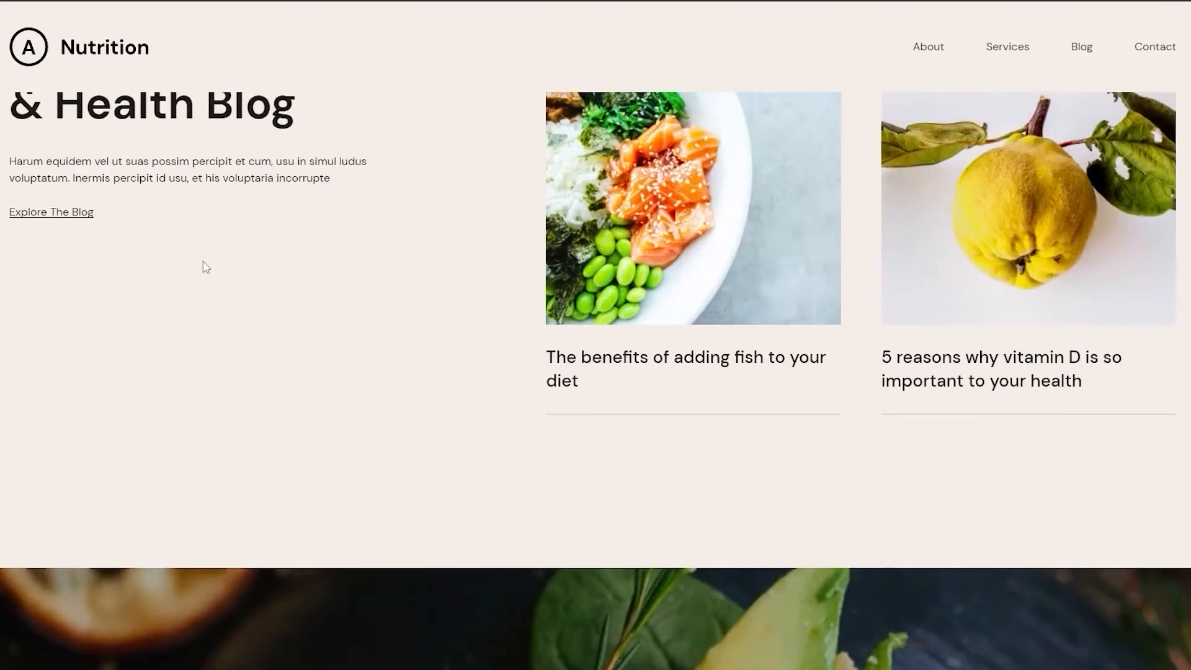
scroll(206, 263, up, 5)
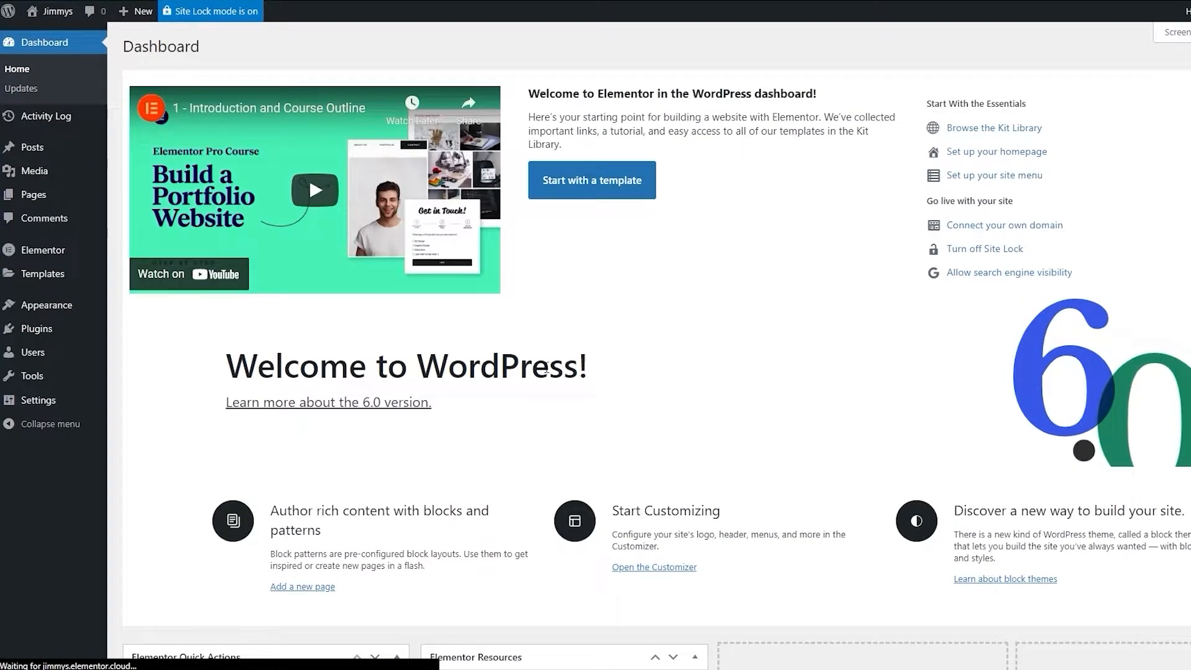
- Look over the WordPress dashboard and its Elementor and template options, and open the Kit Library
scroll(633, 308, down, 3)
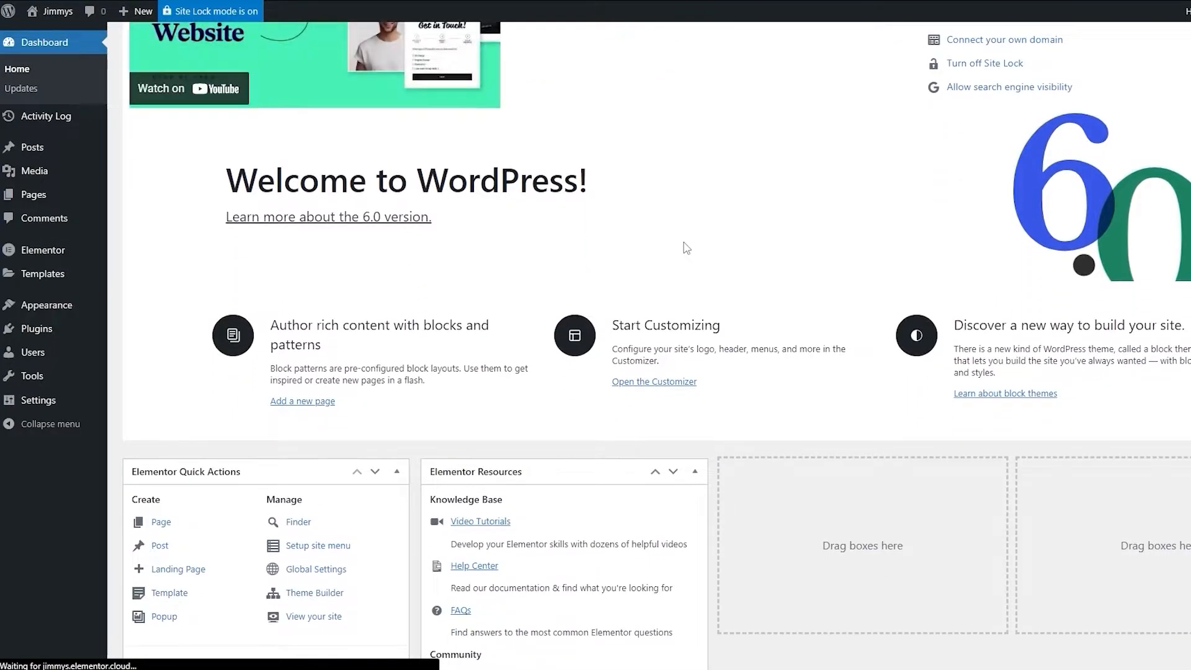
scroll(686, 247, down, 2)
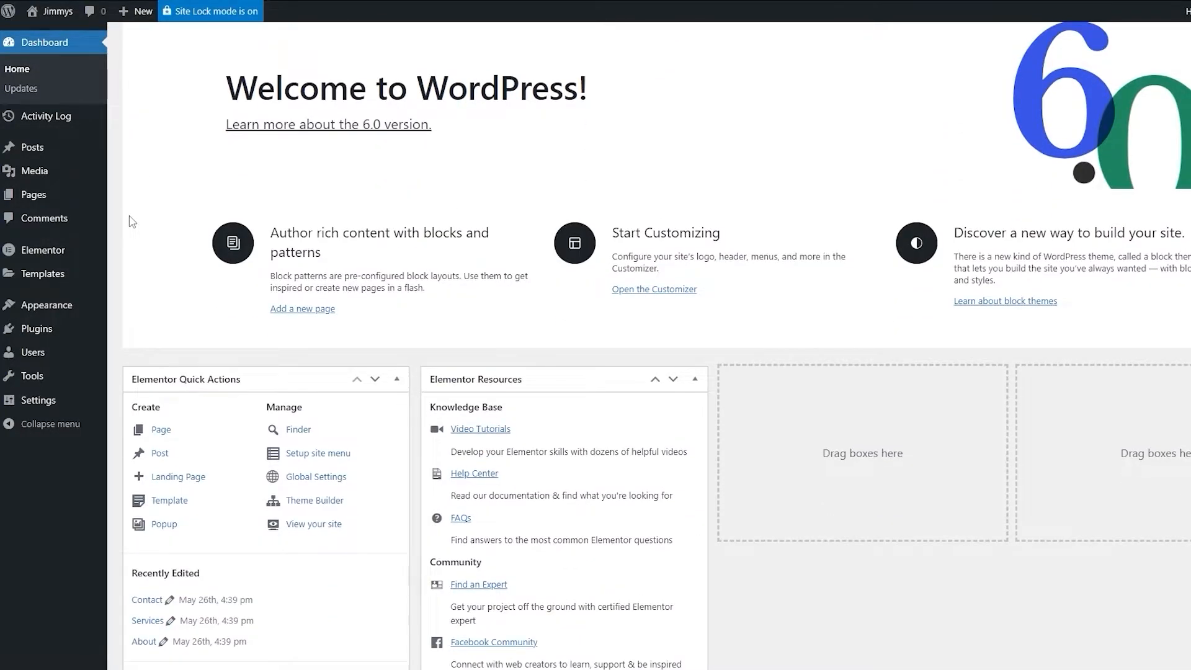
mouse_move(45, 248)
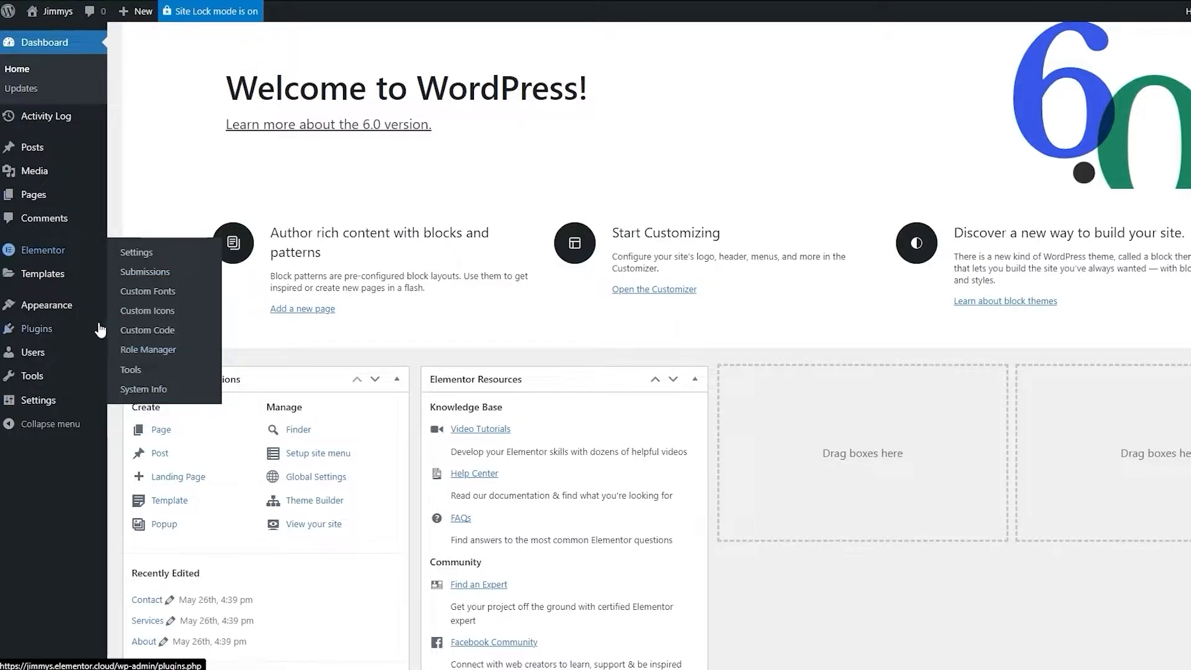
mouse_move(59, 282)
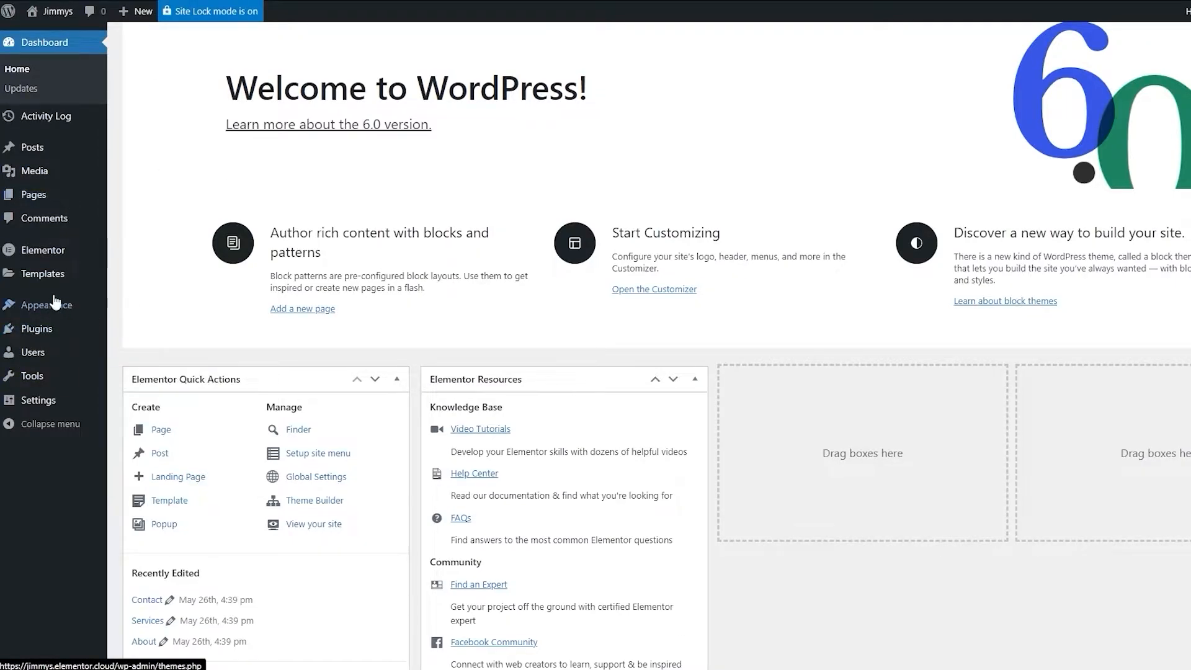
mouse_move(49, 287)
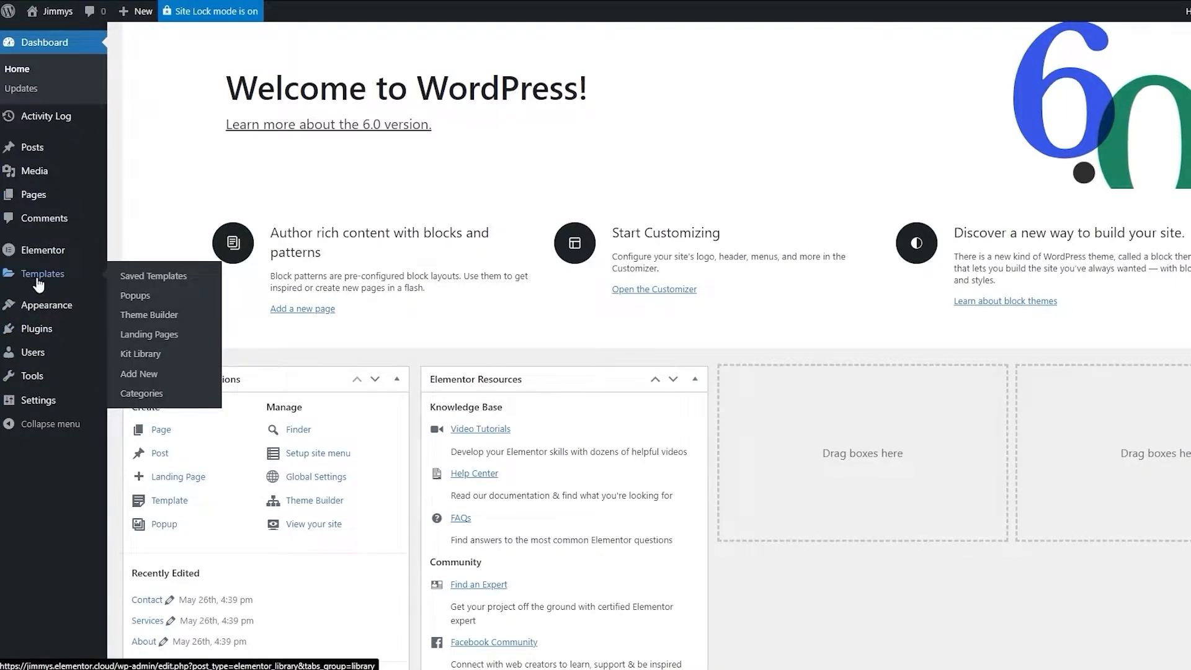
click(140, 357)
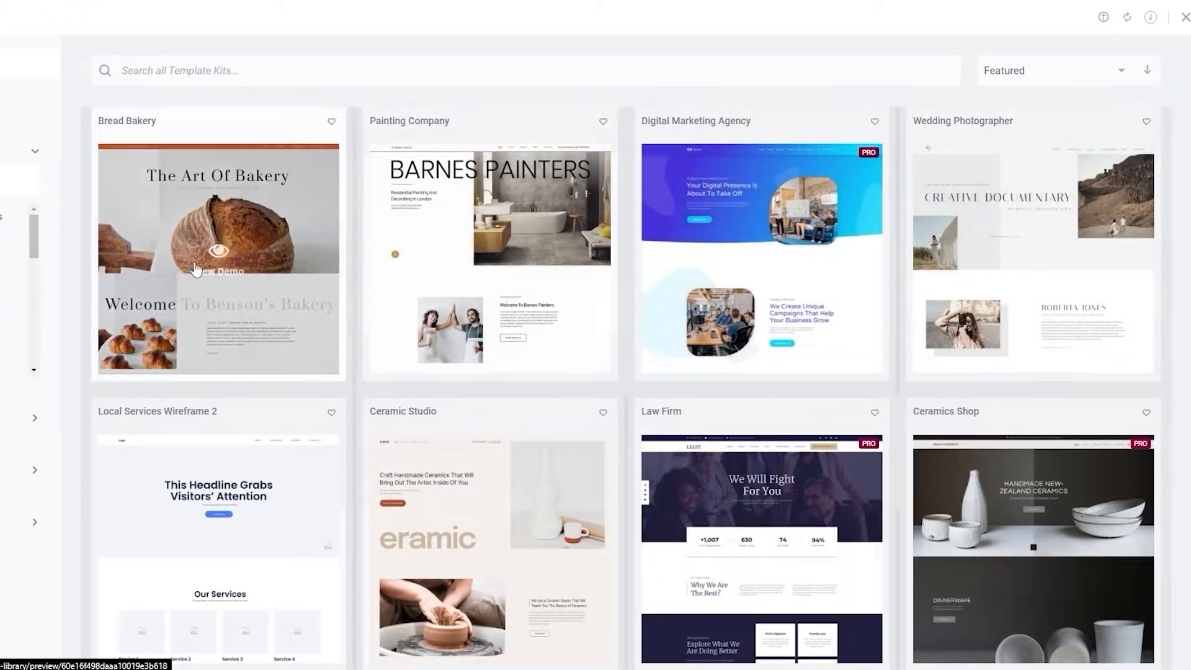
- Browse the featured template kits and examine the available sort orders and kit categories
scroll(784, 352, down, 5)
scroll(783, 352, down, 3)
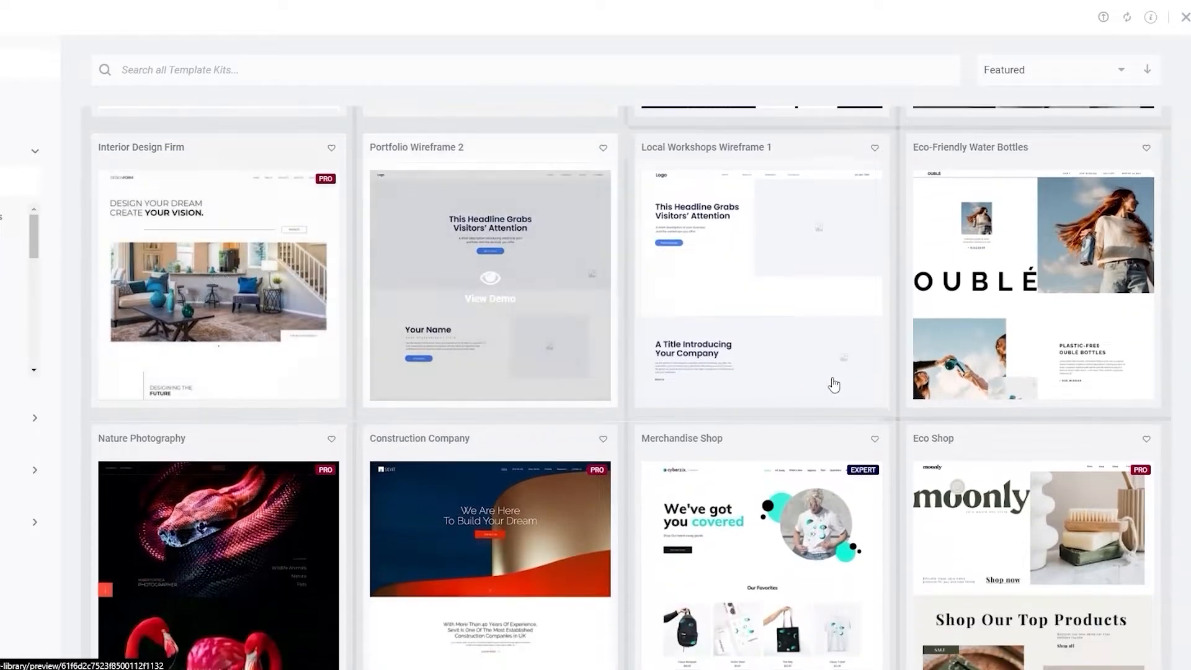
scroll(829, 381, up, 7)
click(1009, 70)
click(1008, 82)
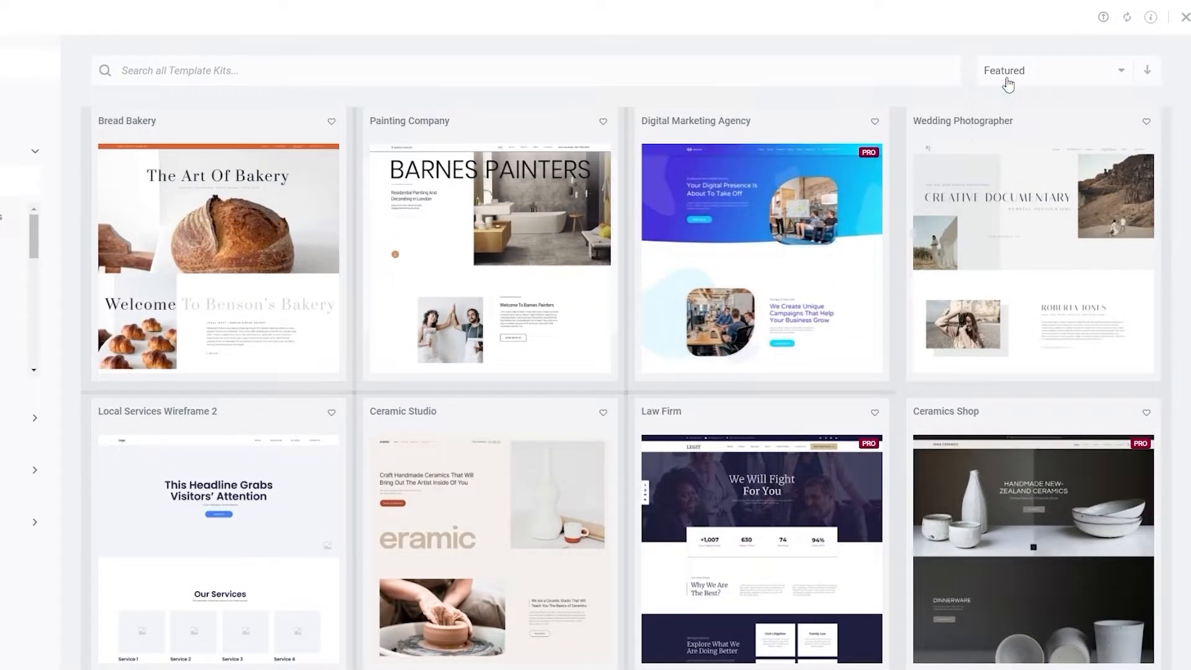
click(1002, 78)
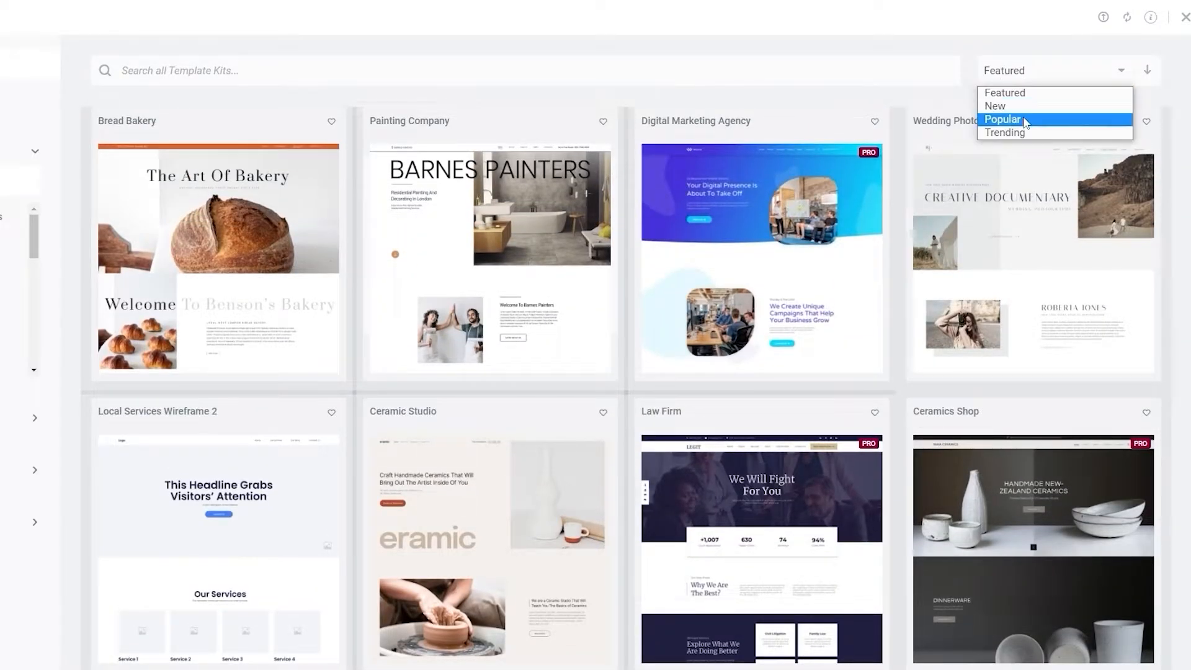
click(1017, 70)
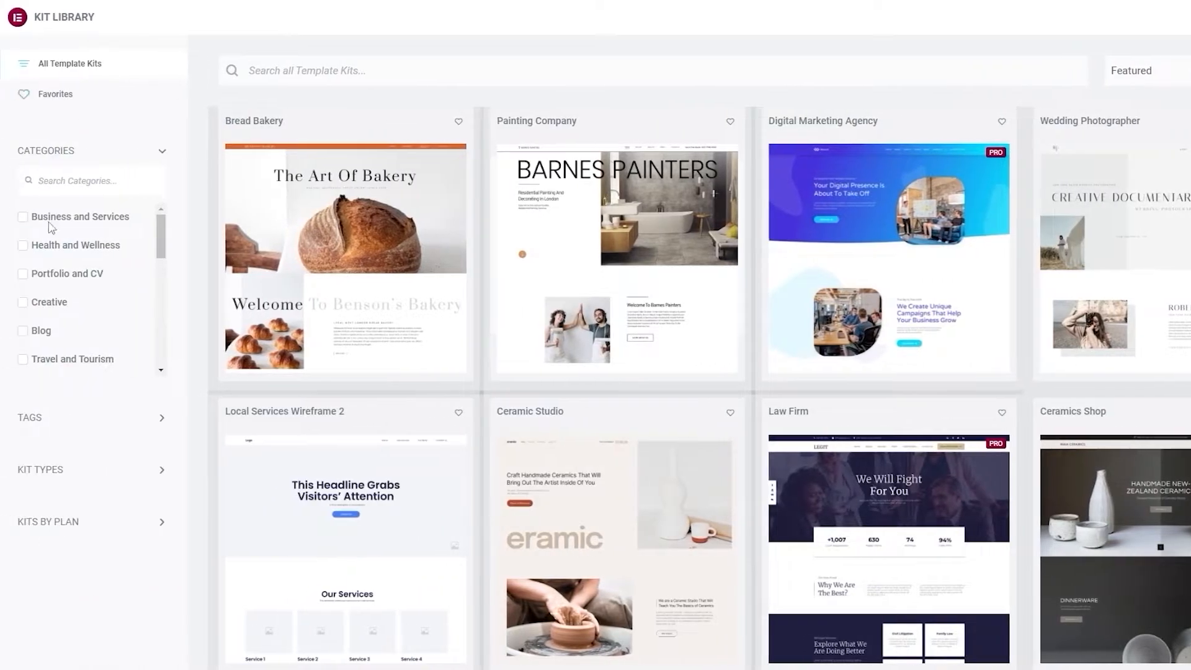
scroll(28, 261, down, 3)
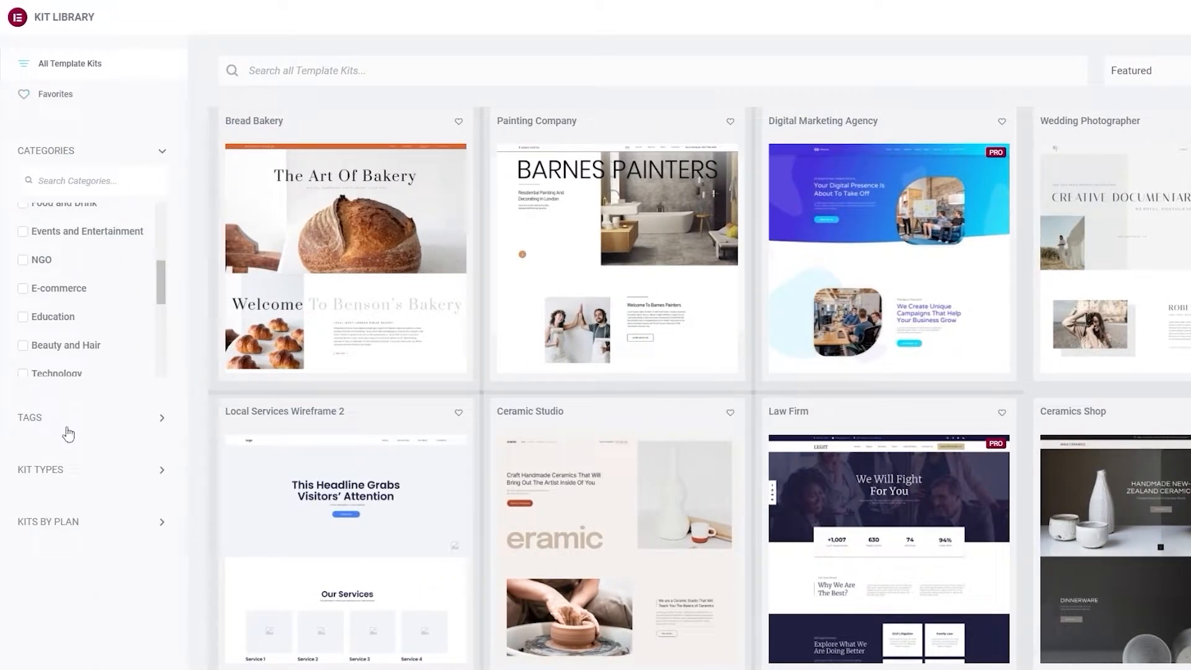
scroll(65, 261, up, 5)
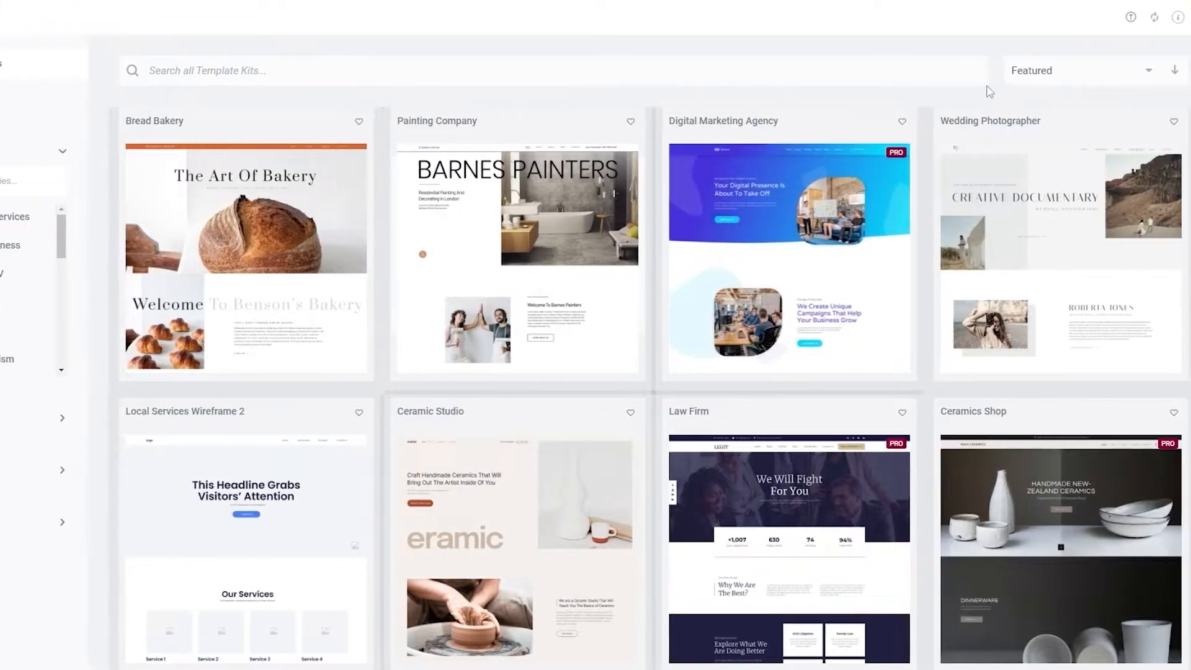
- Sort the template kits by New and open the demo of the Nutrition Consultant kit
click(1133, 70)
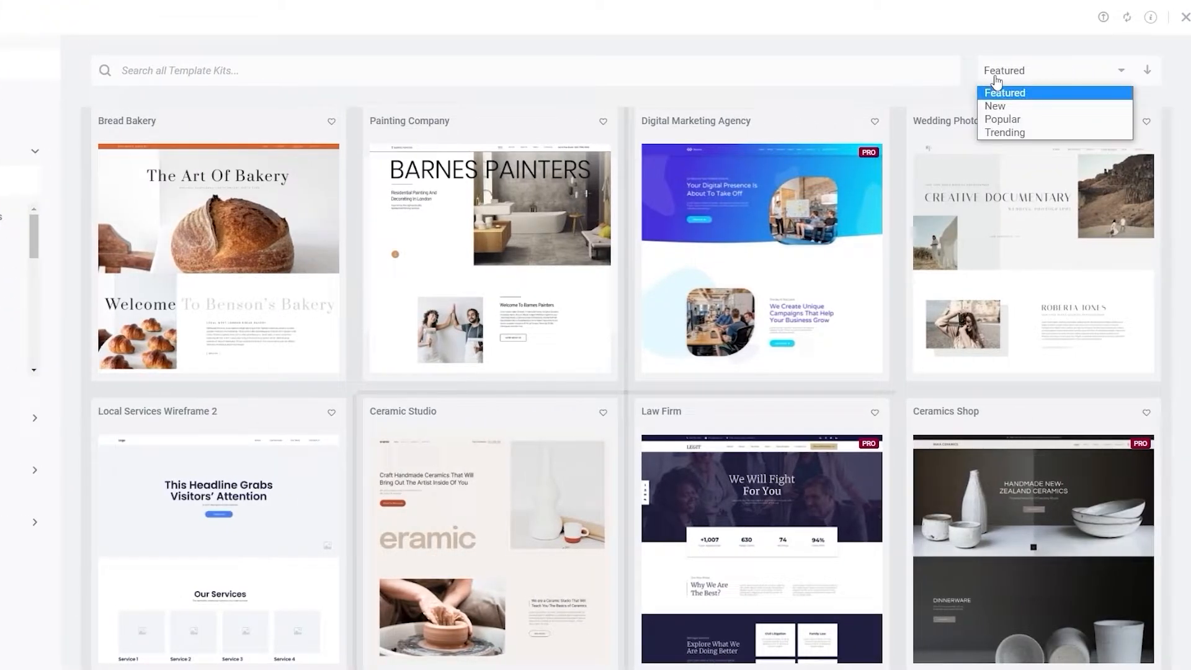
click(1019, 106)
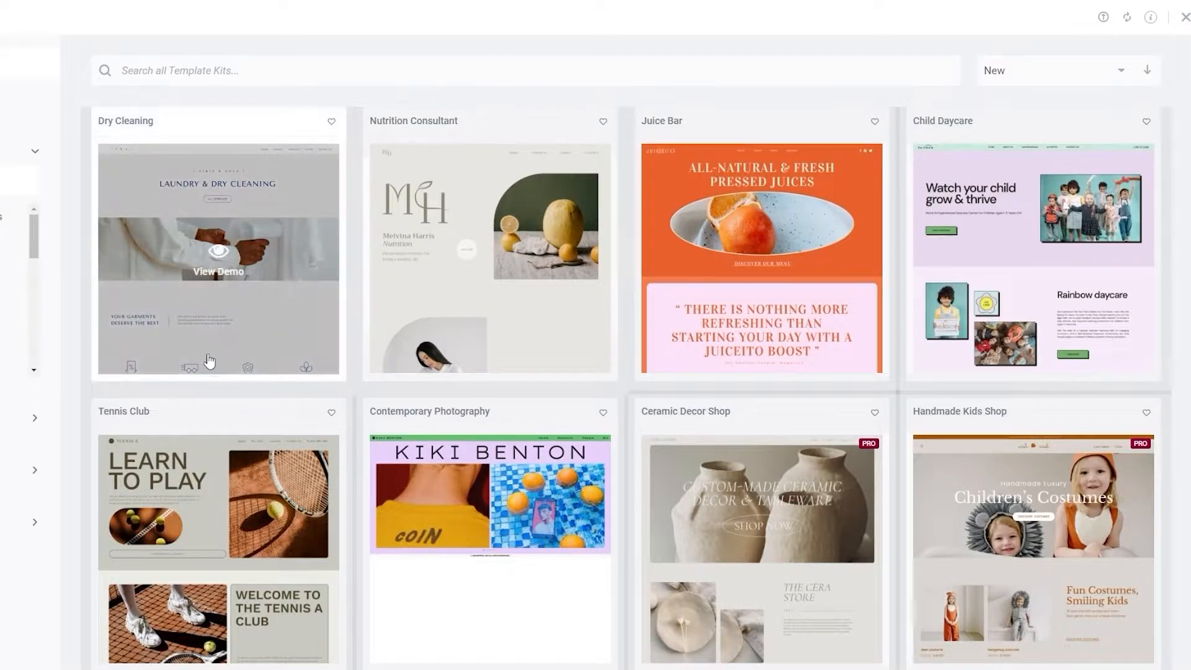
scroll(206, 361, down, 3)
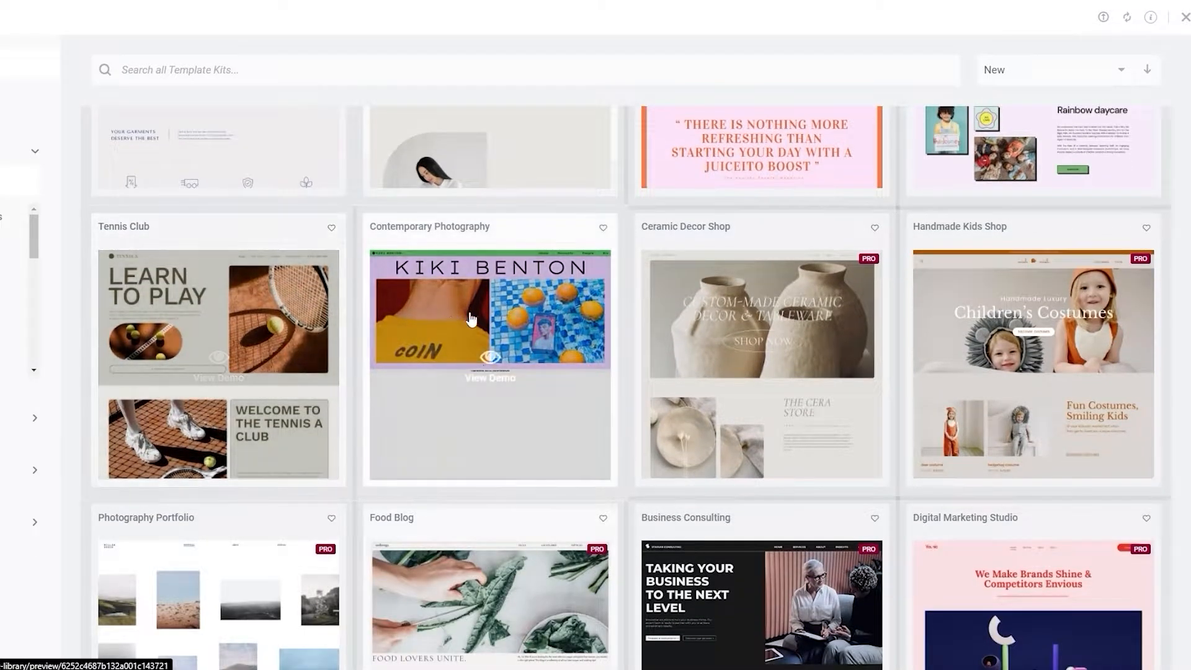
scroll(777, 363, down, 3)
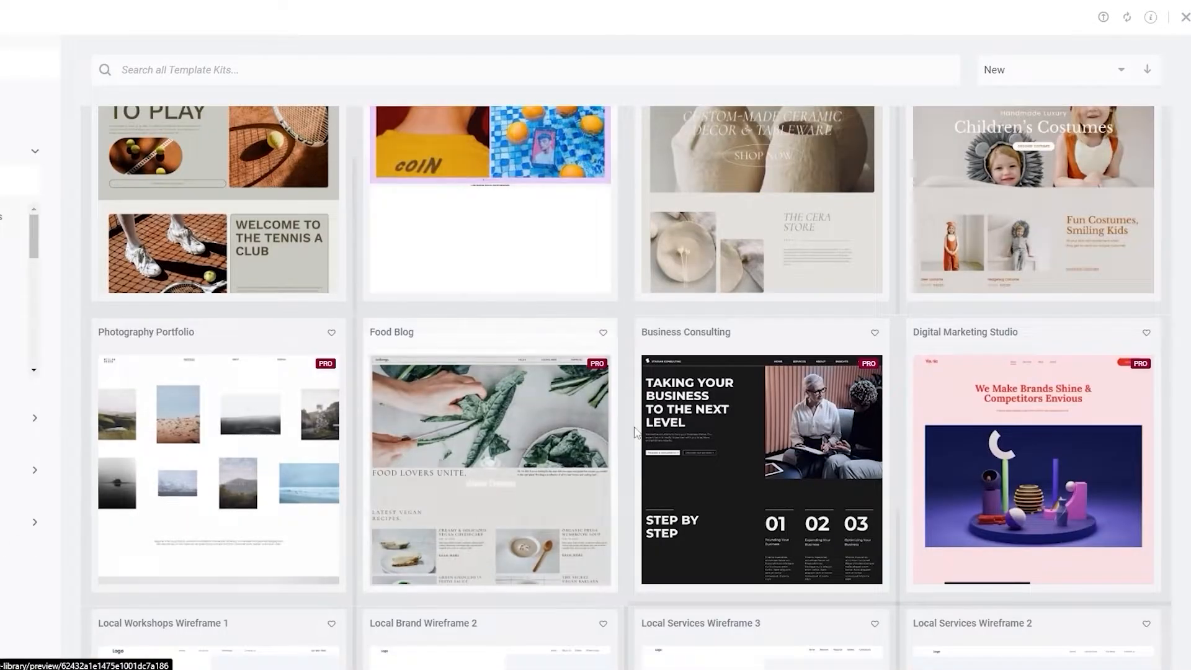
scroll(545, 328, up, 6)
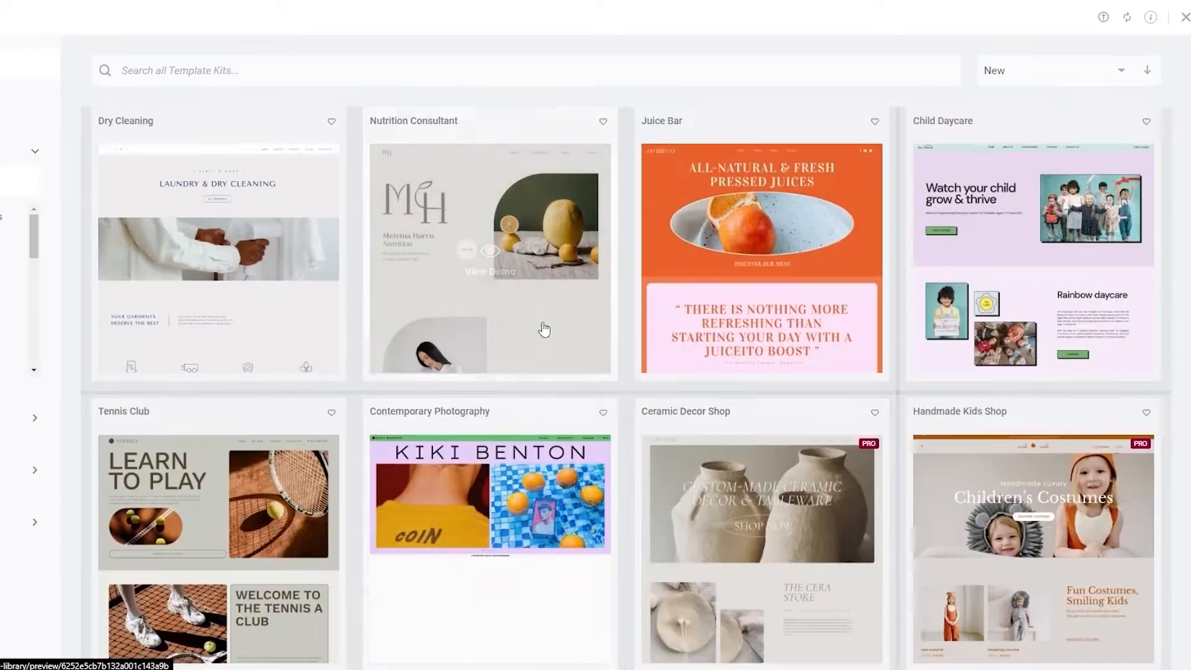
click(488, 255)
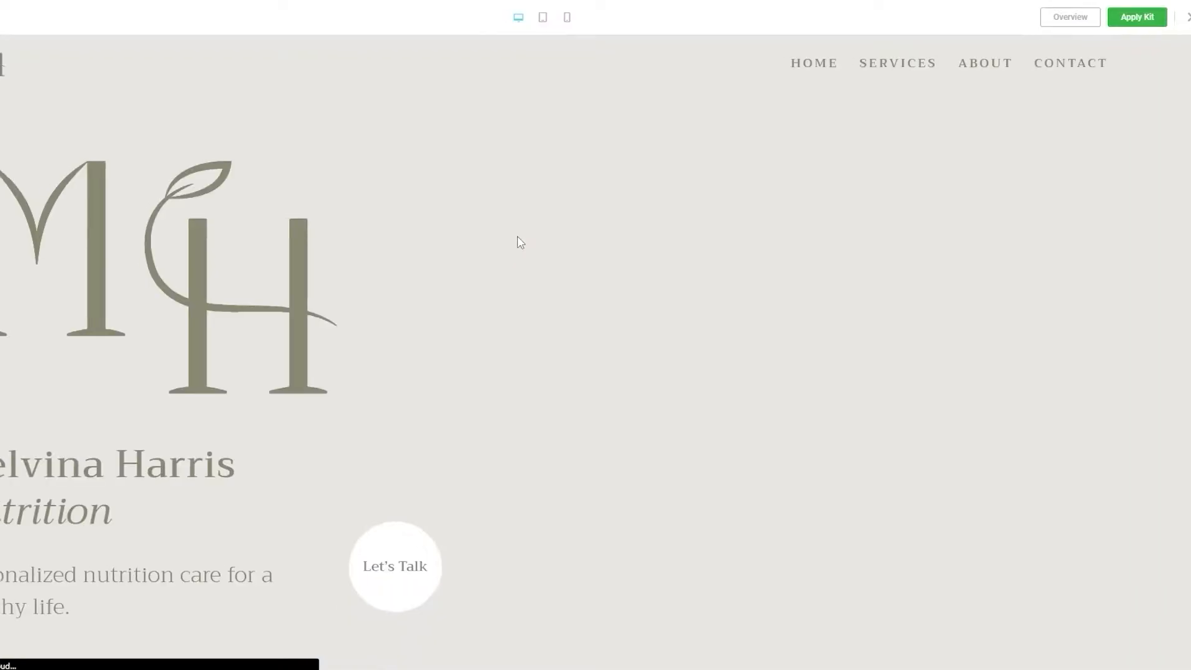
- Examine the page sections of the Nutrition Consultant demo and compare them with the current Nutrition homepage
scroll(558, 236, down, 15)
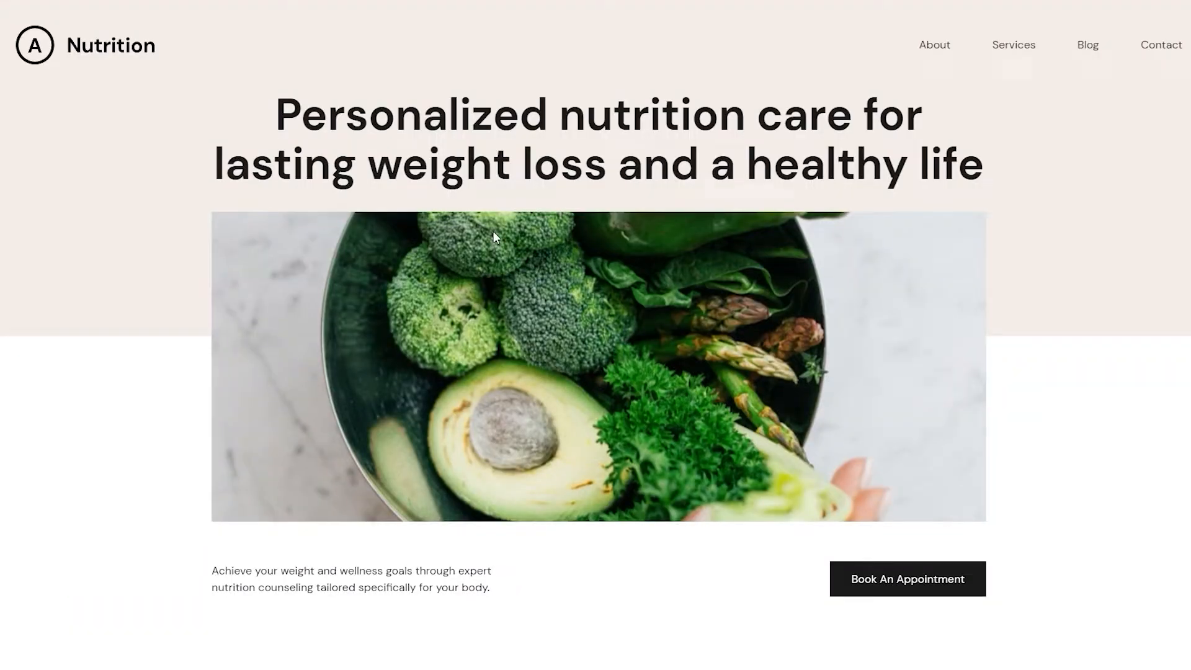
scroll(494, 234, down, 12)
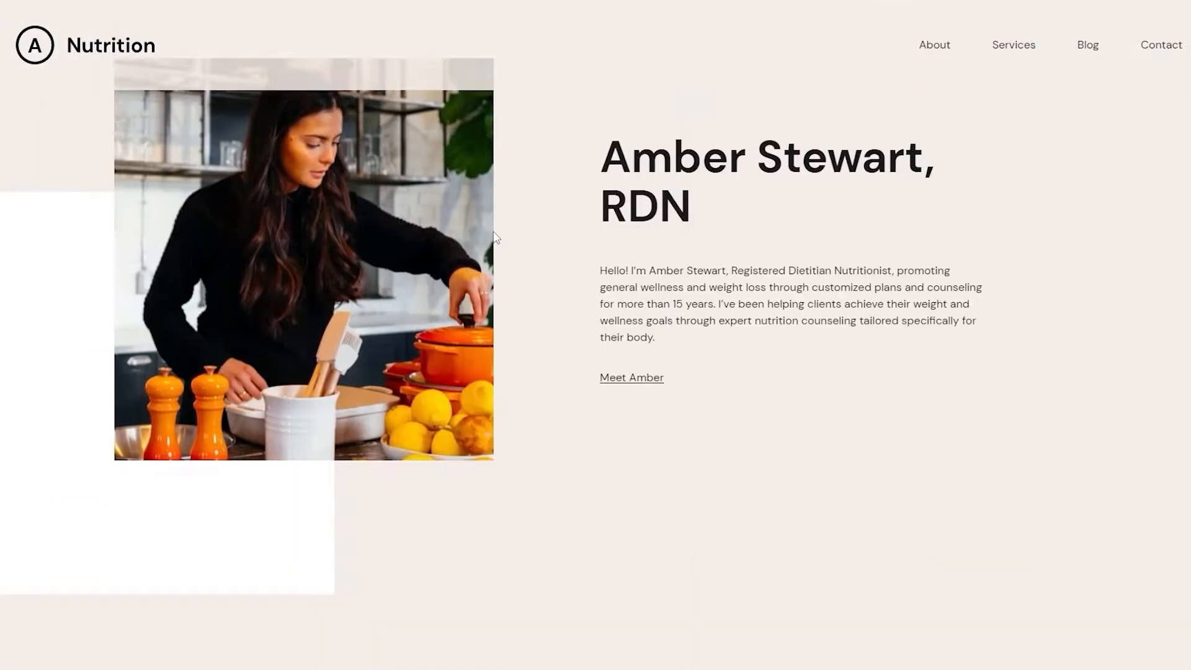
scroll(497, 238, down, 4)
scroll(510, 230, up, 5)
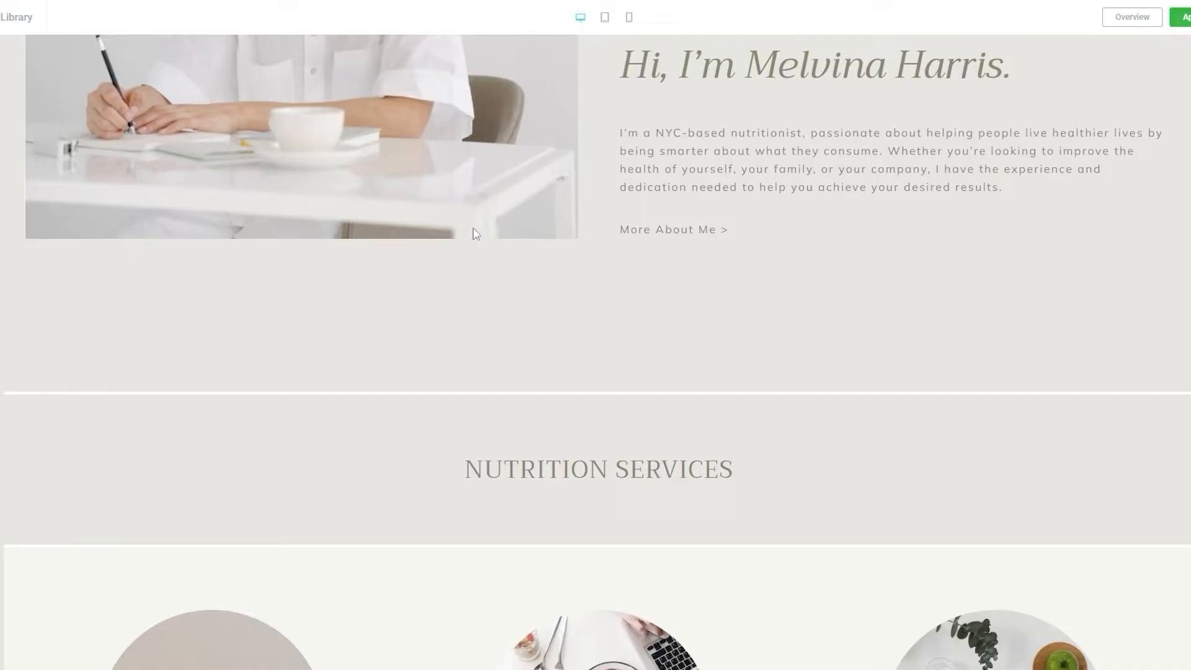
scroll(515, 448, up, 1)
scroll(515, 448, up, 10)
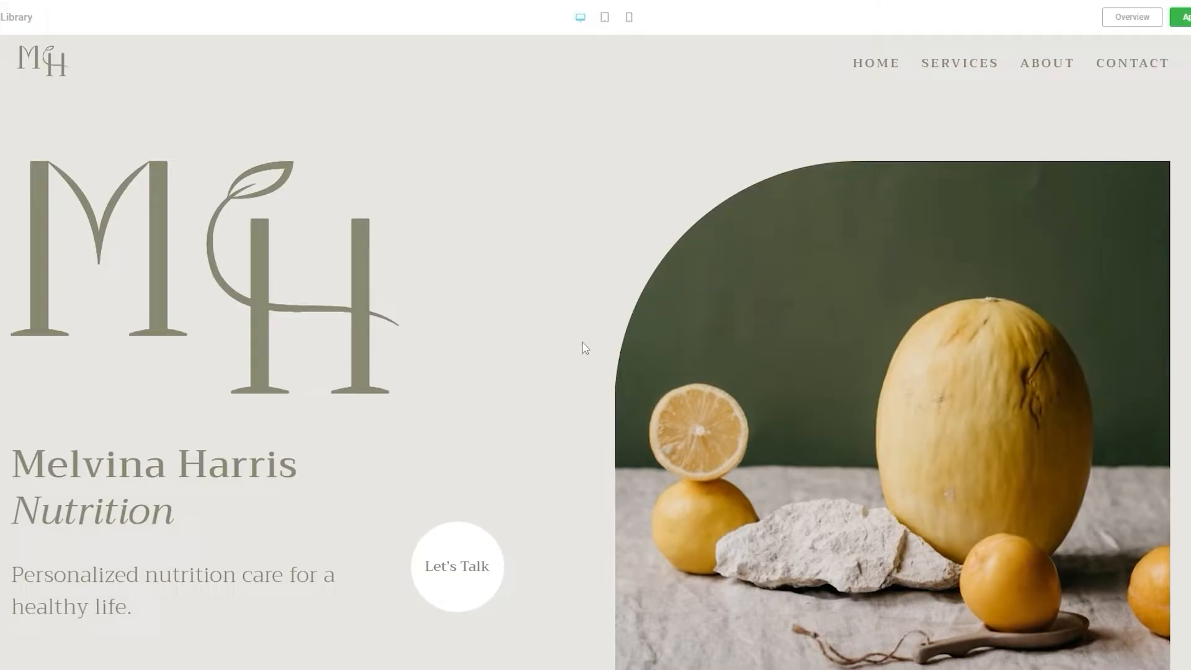
scroll(553, 399, down, 12)
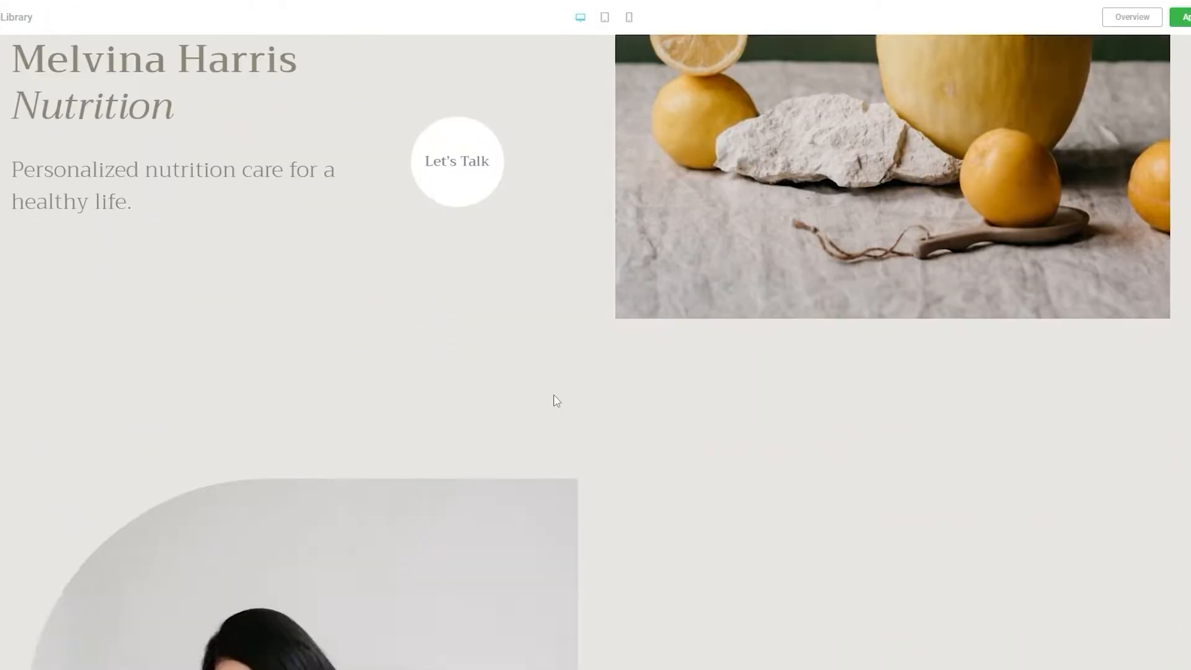
scroll(569, 403, down, 15)
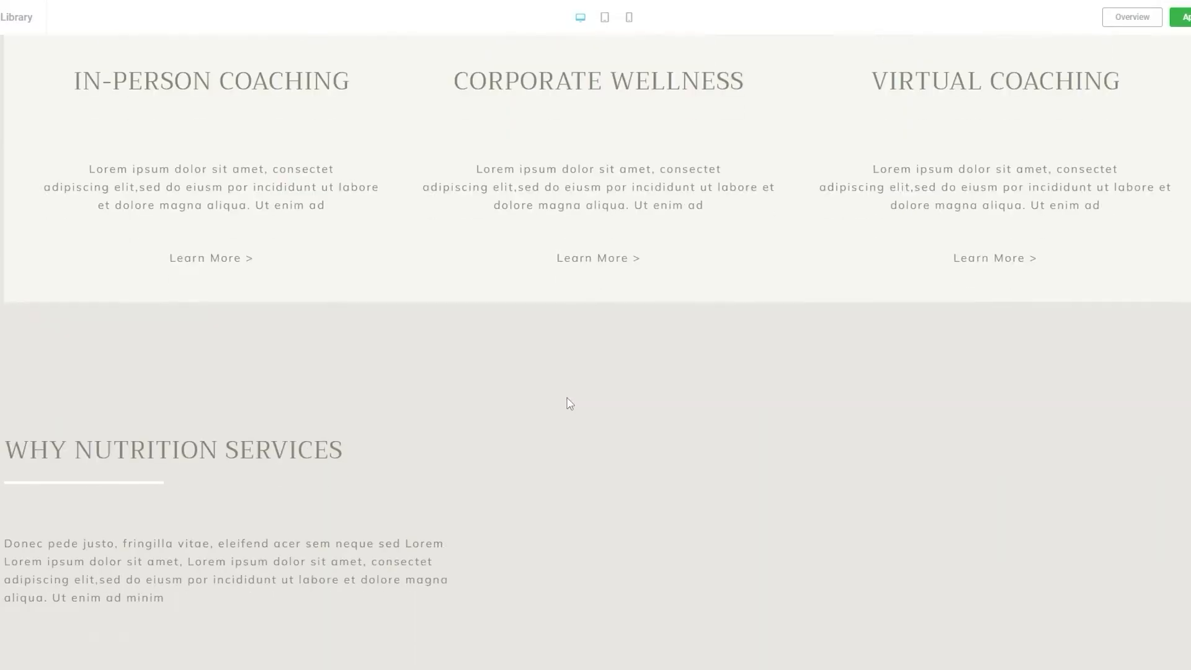
- Apply the entire Nutrition Consultant kit to the site, overriding the existing styles, settings and content
scroll(570, 403, up, 15)
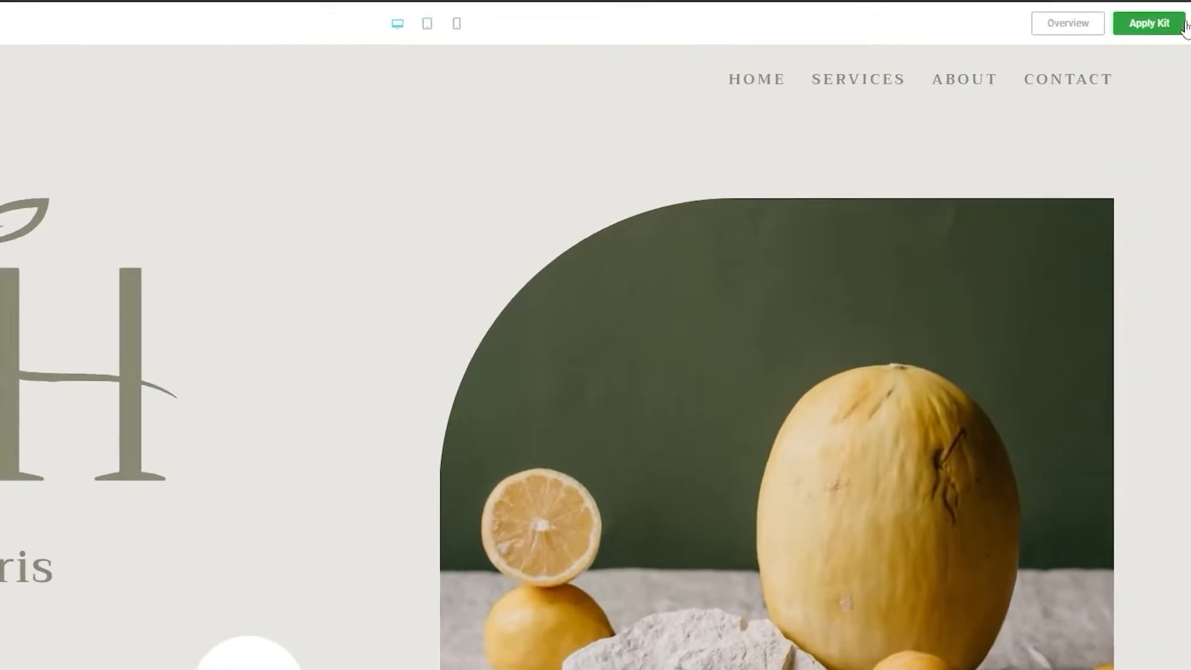
click(1103, 38)
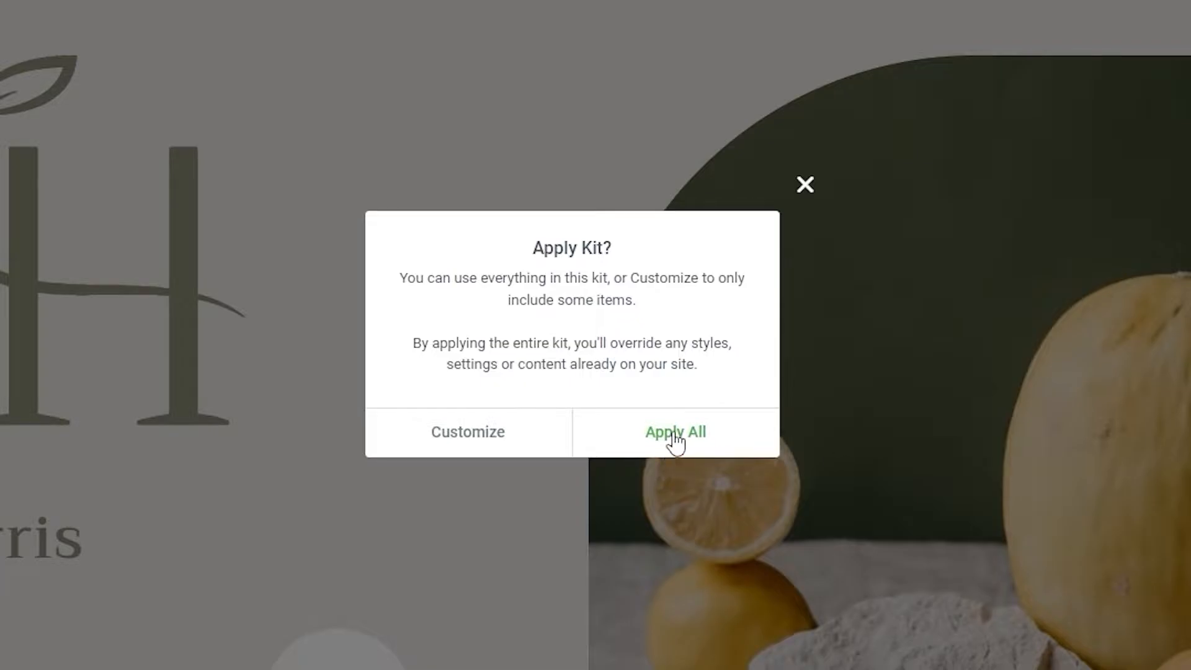
click(675, 434)
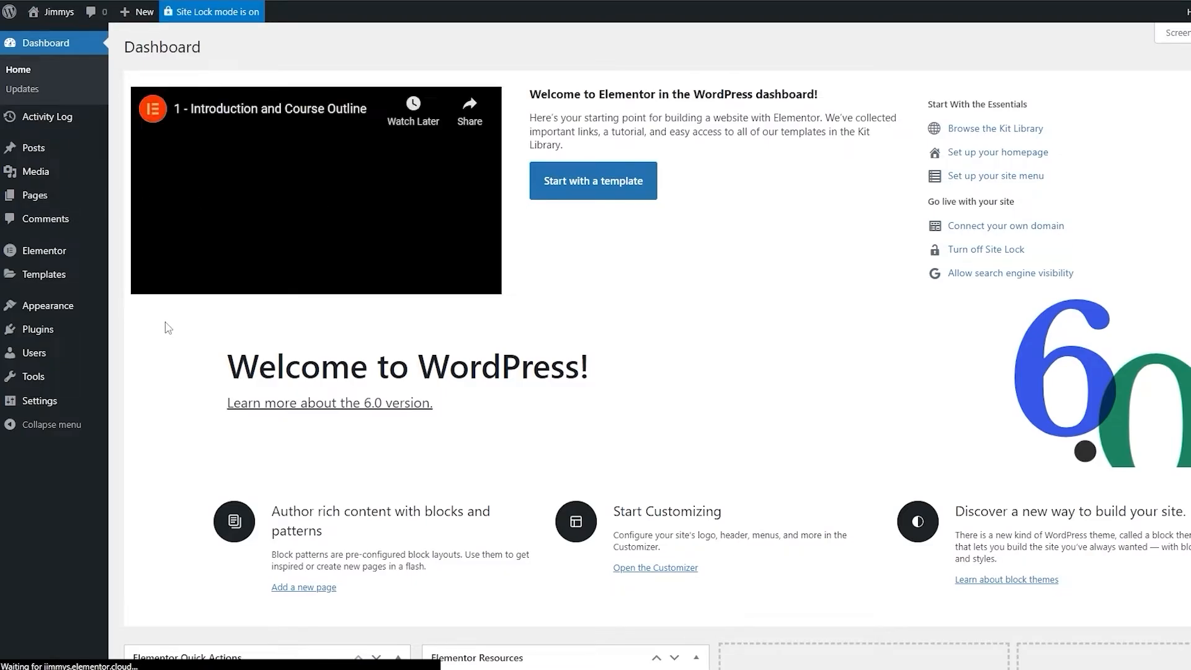
- Look over the WordPress dashboard, then visit the Jimmys site and examine its homepage header, hero and about sections
scroll(180, 322, down, 5)
scroll(596, 96, up, 3)
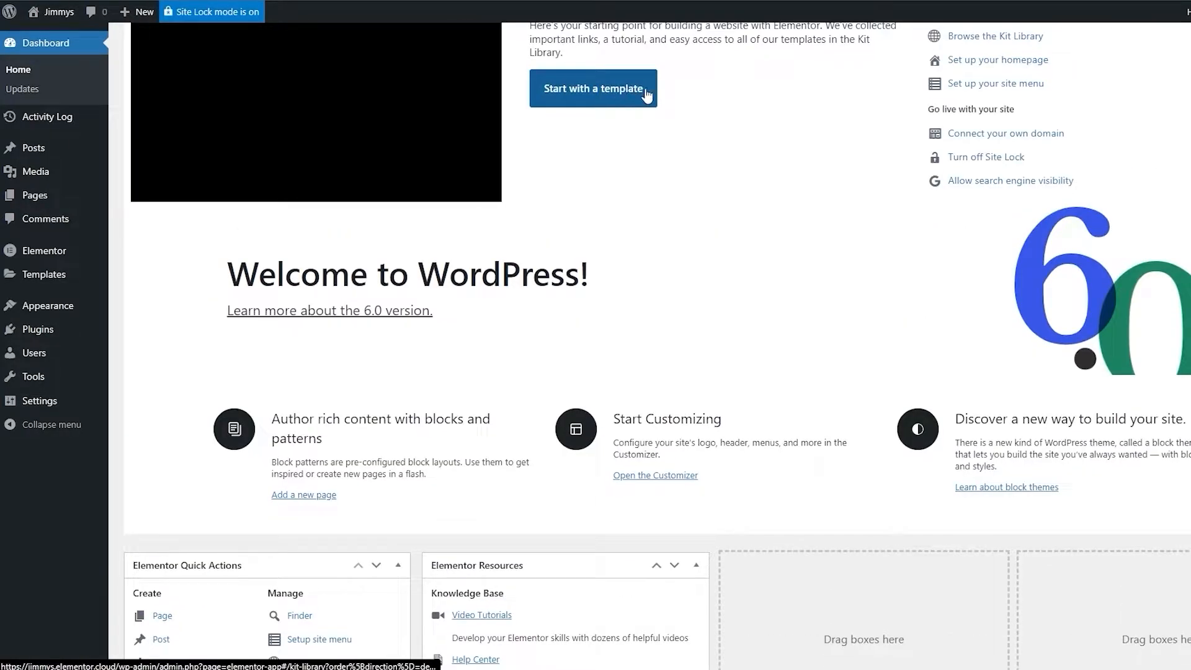
scroll(633, 141, down, 3)
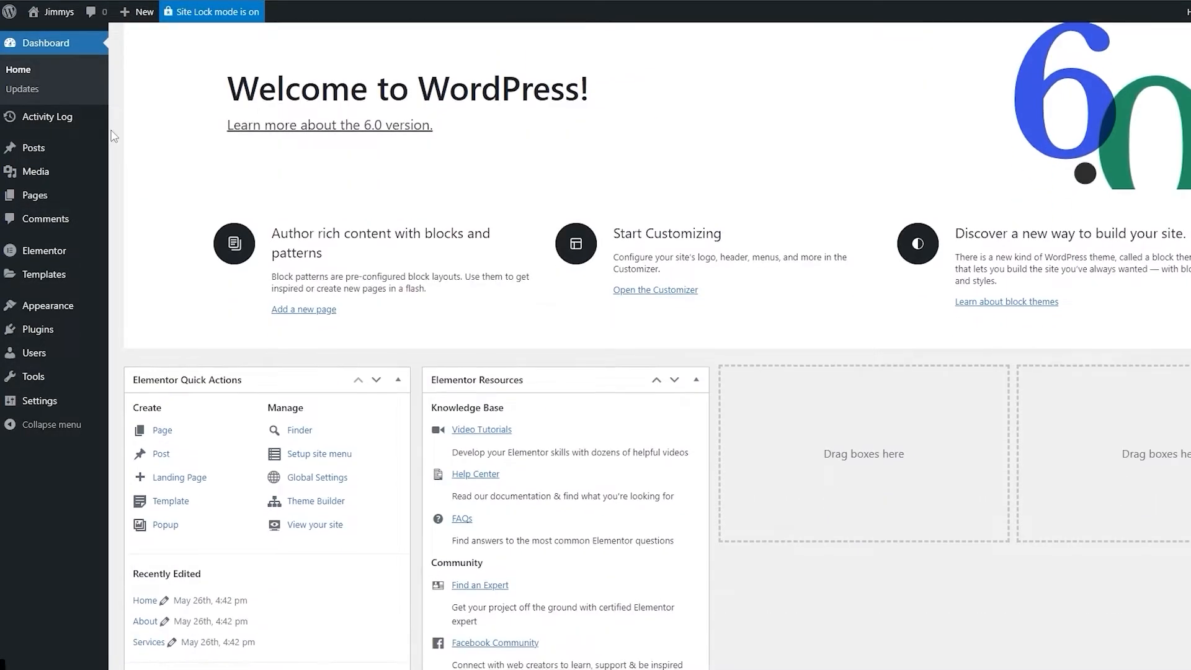
mouse_move(72, 17)
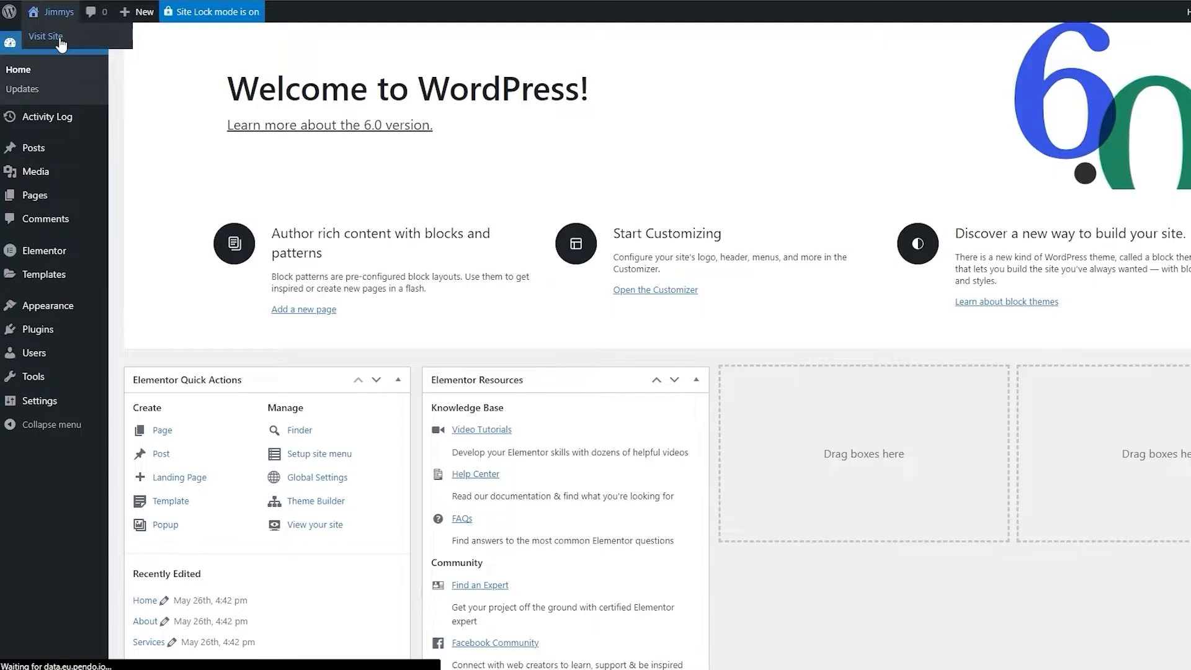
click(60, 43)
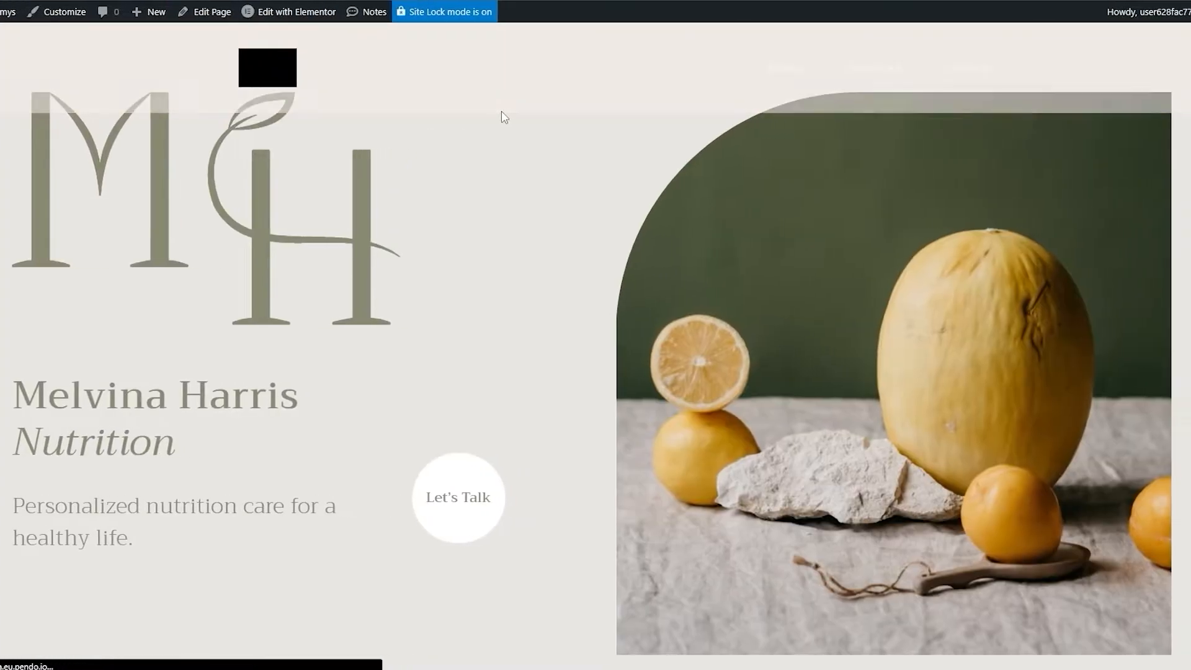
scroll(504, 117, down, 15)
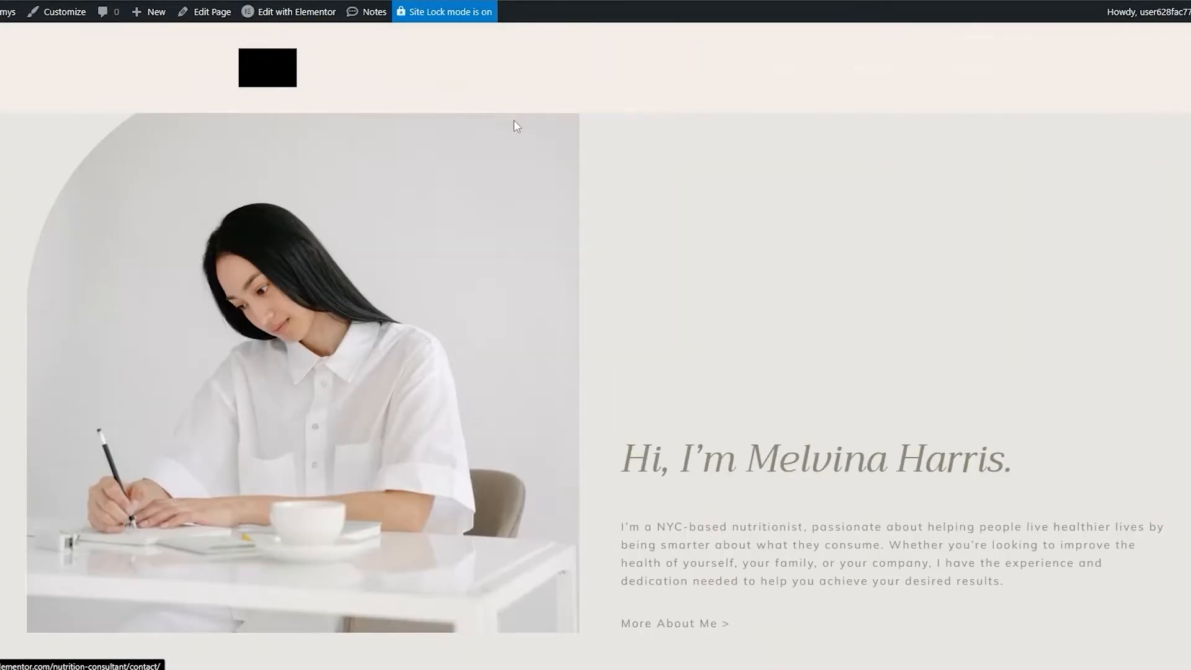
scroll(627, 188, up, 15)
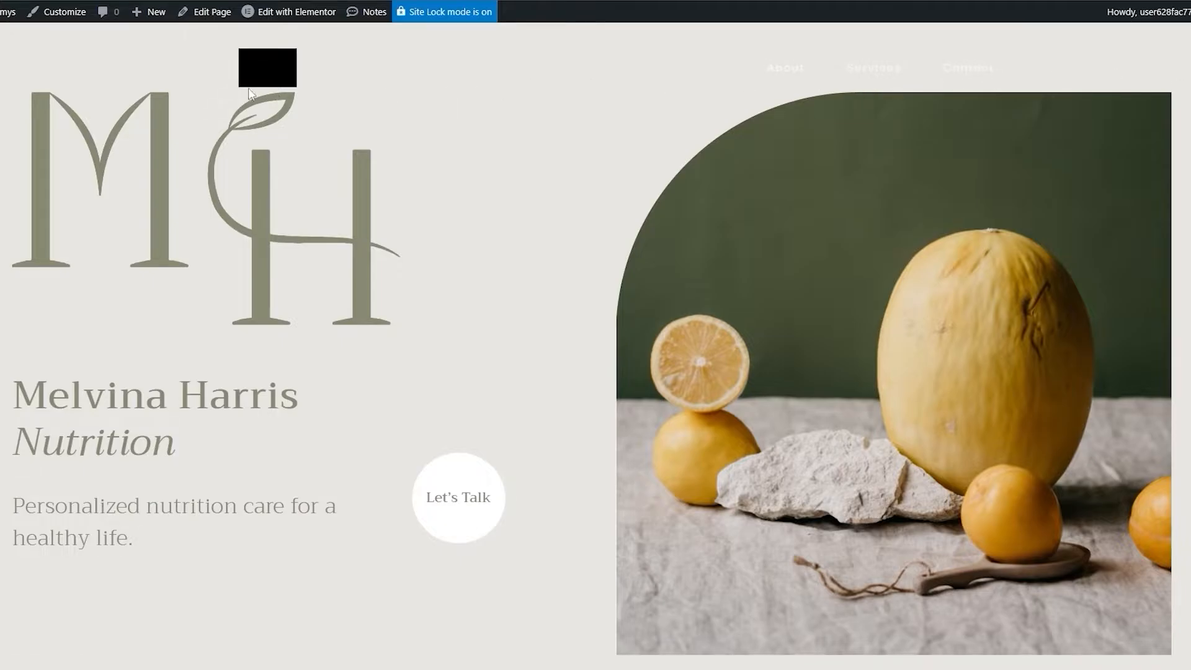
scroll(426, 456, down, 5)
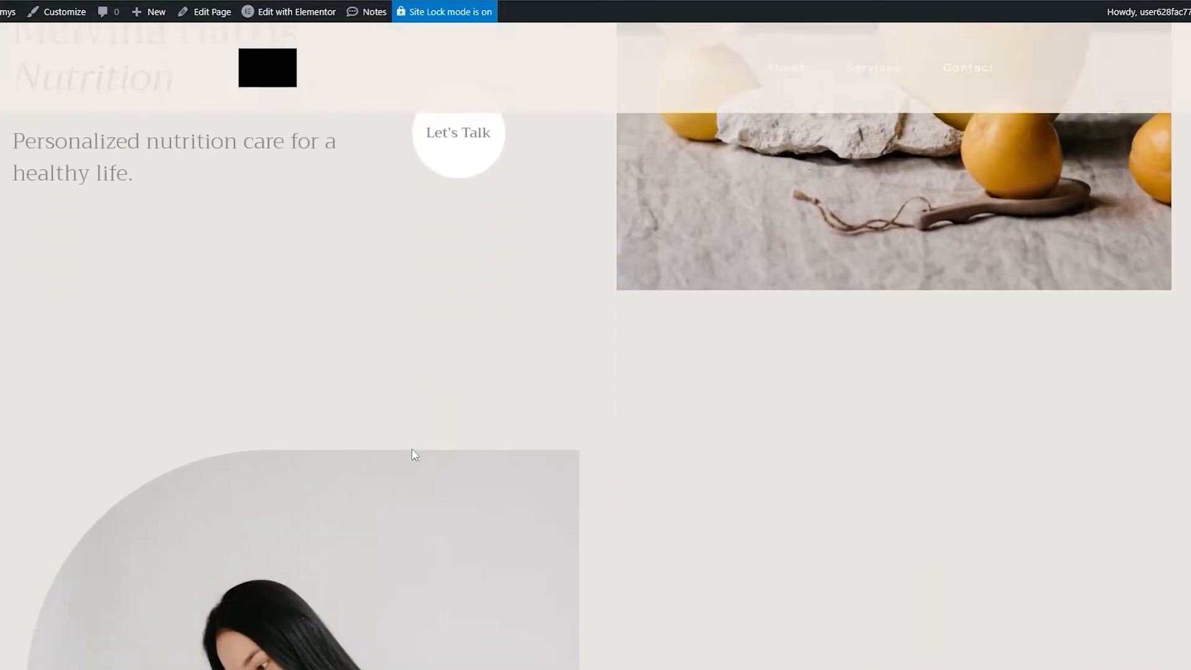
scroll(412, 455, up, 5)
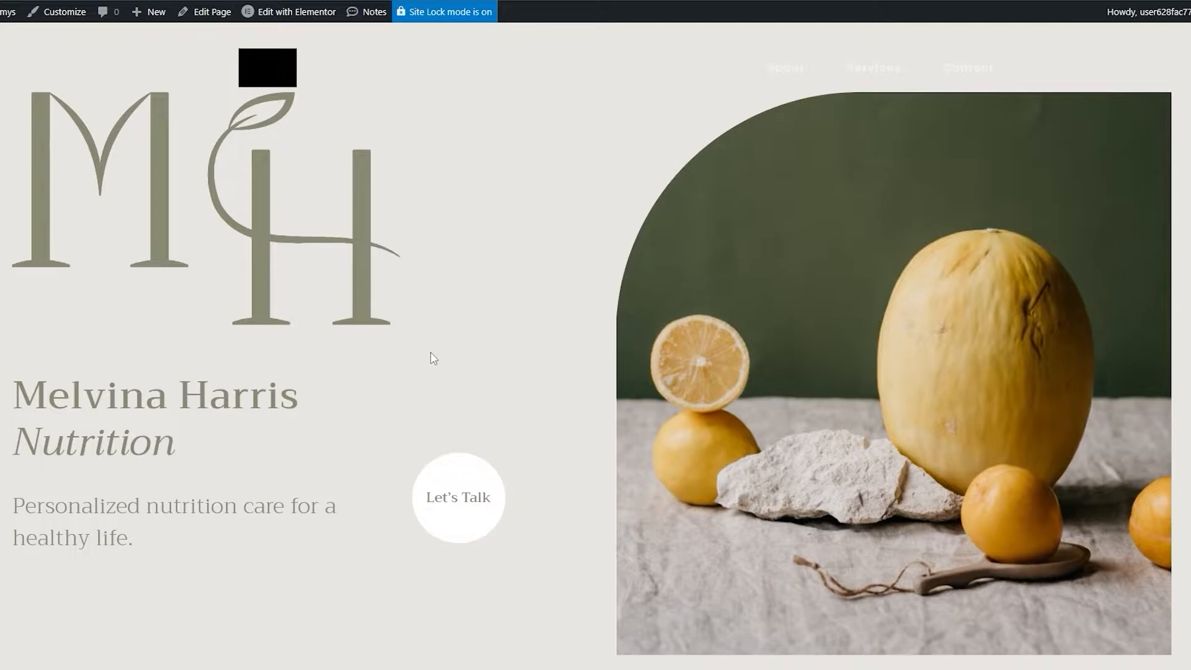
- Open the homepage for editing with Elementor and look through the available widgets
mouse_move(297, 15)
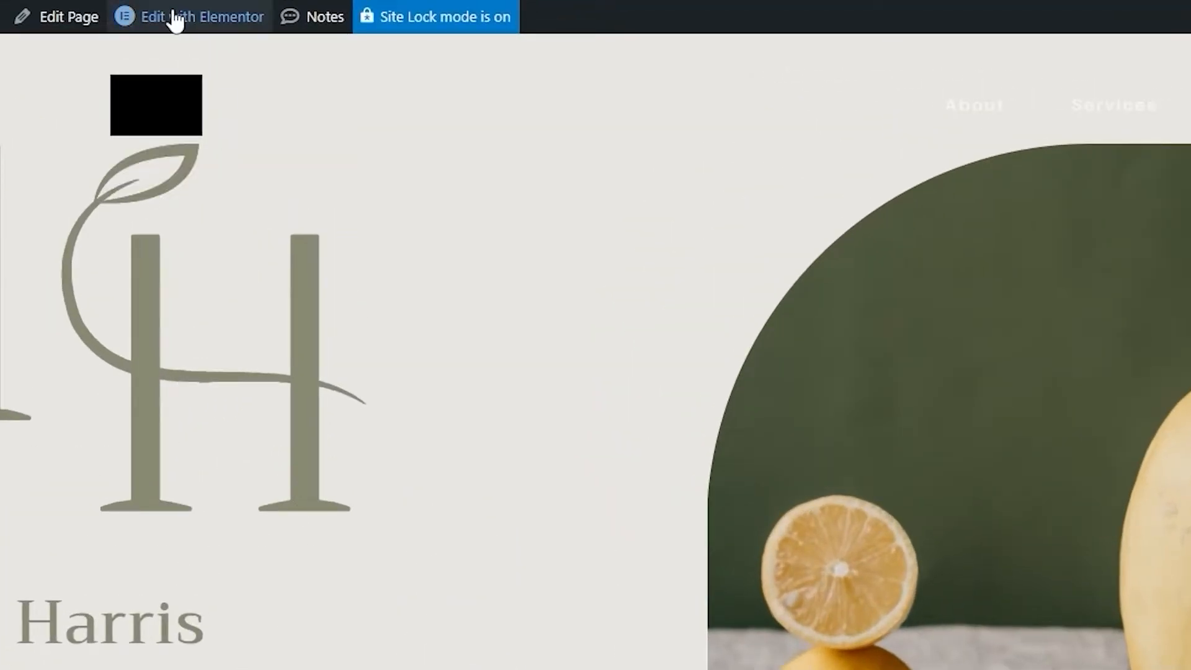
mouse_move(177, 19)
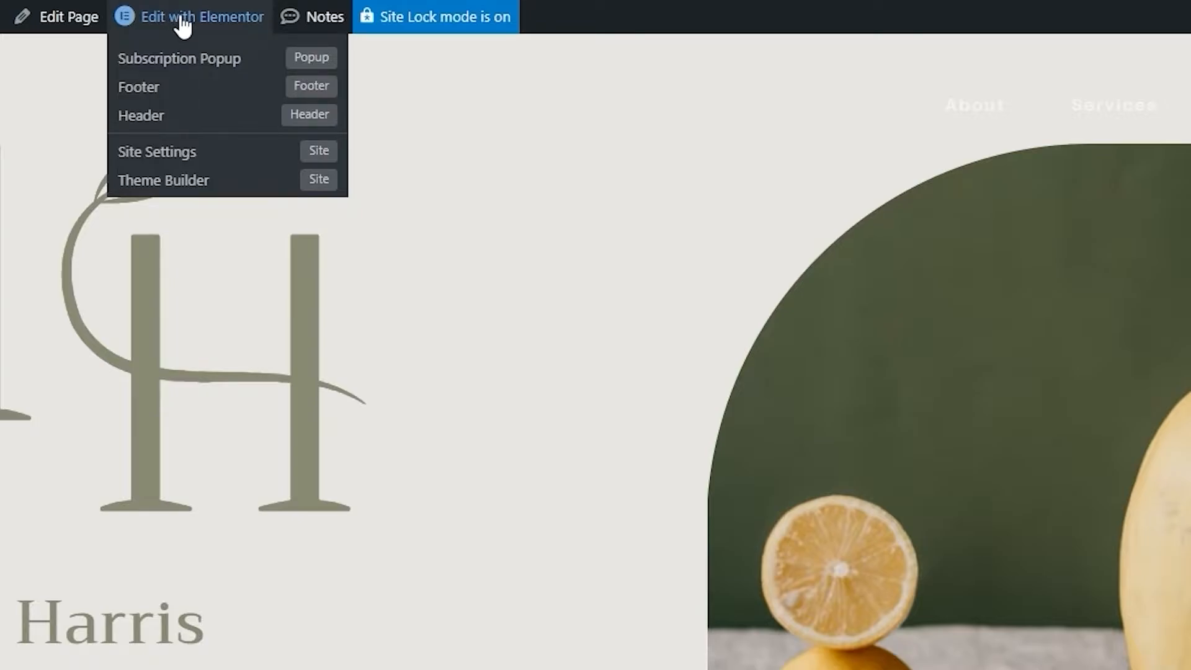
click(184, 22)
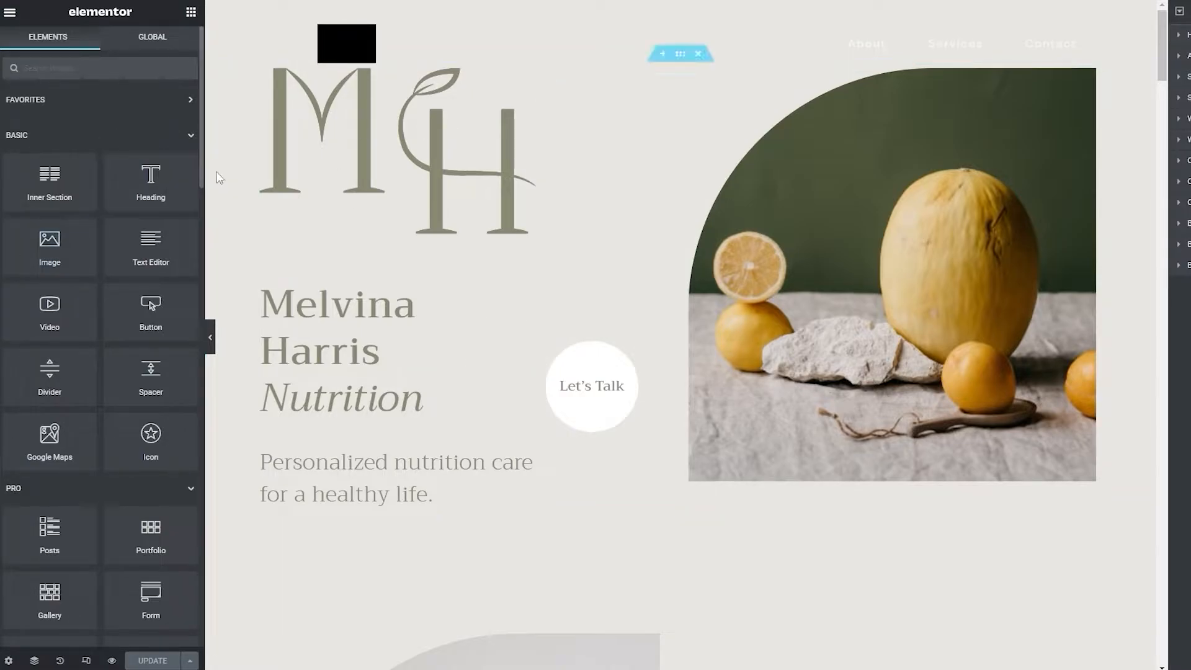
scroll(62, 207, down, 12)
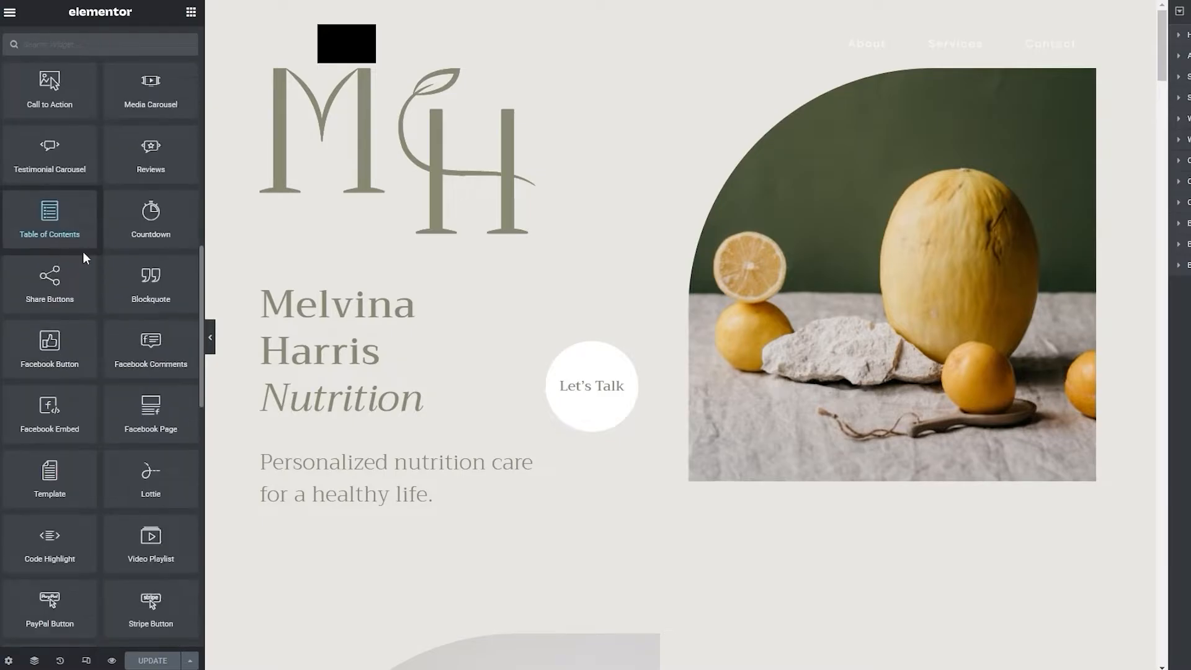
scroll(77, 359, down, 7)
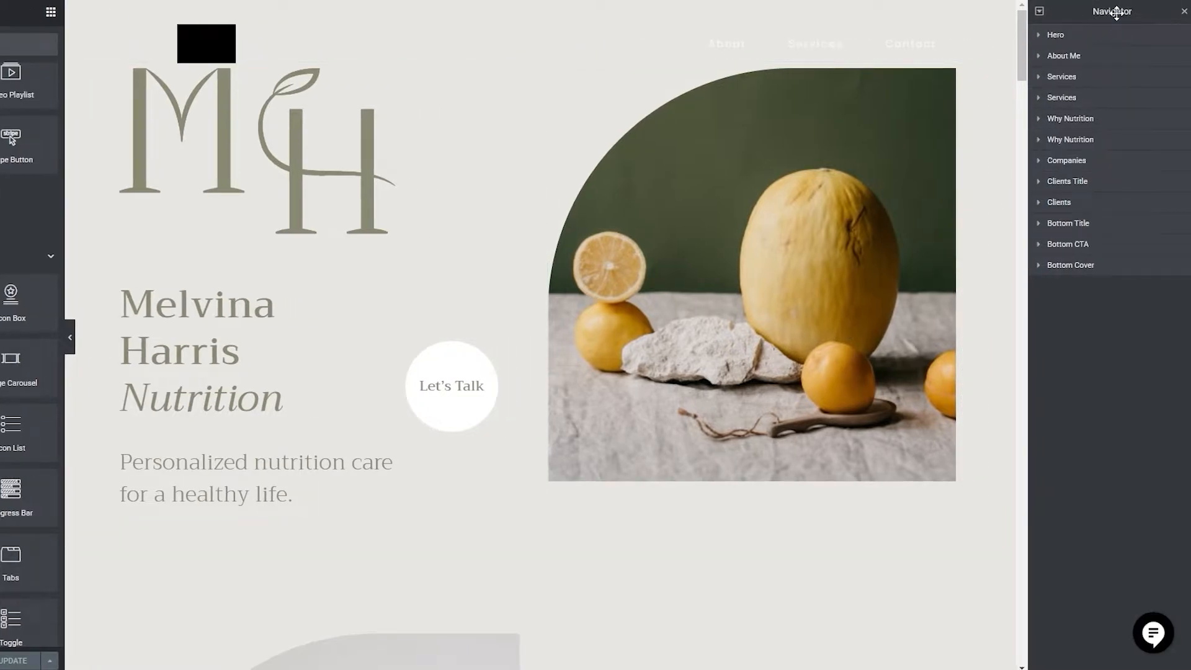
- Expand the Hero, About Me and both Services sections in the Navigator to examine their columns
click(1043, 55)
click(1039, 55)
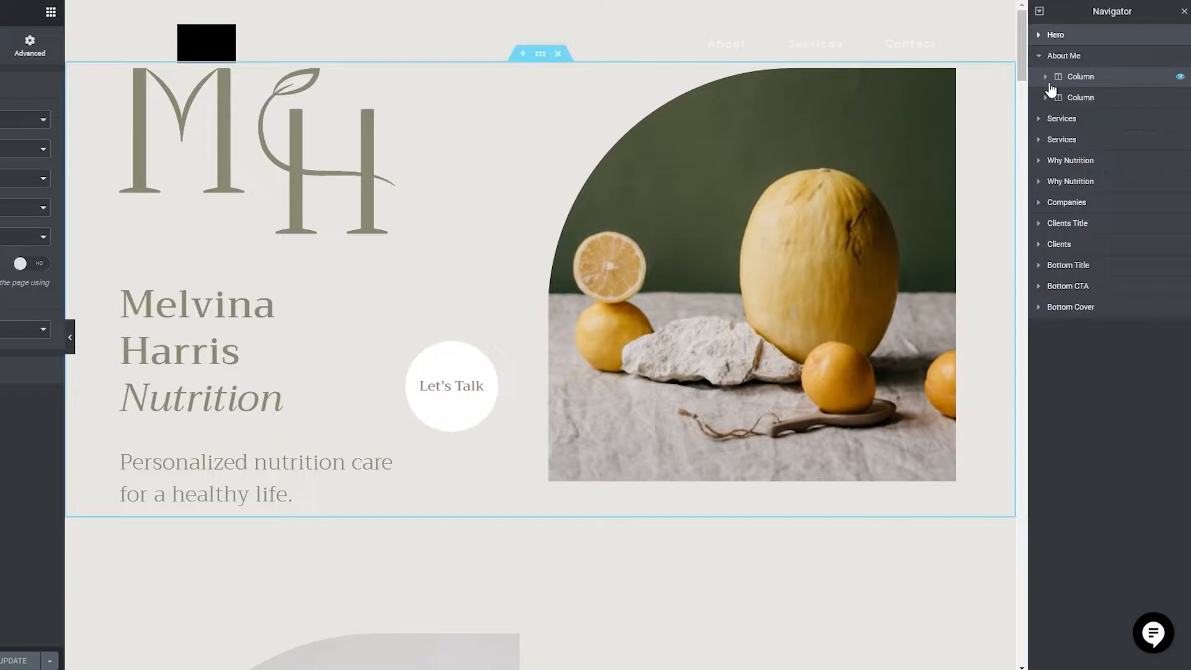
click(1041, 118)
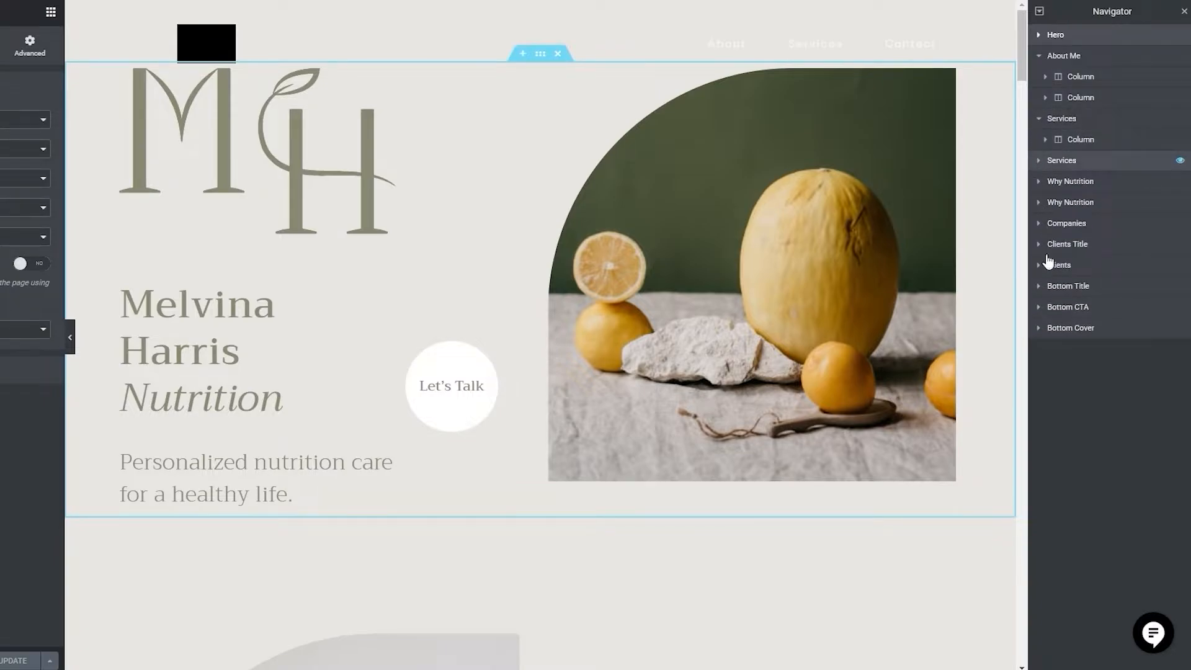
click(1038, 36)
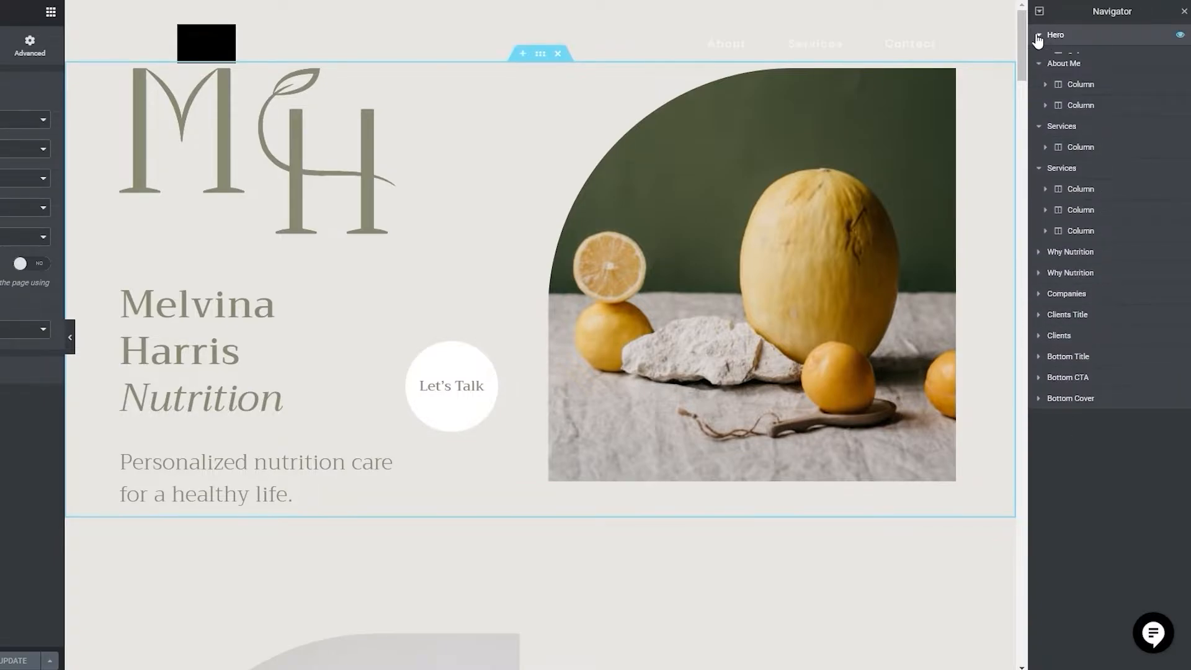
- Open the site header template for editing from the homepage
click(455, 32)
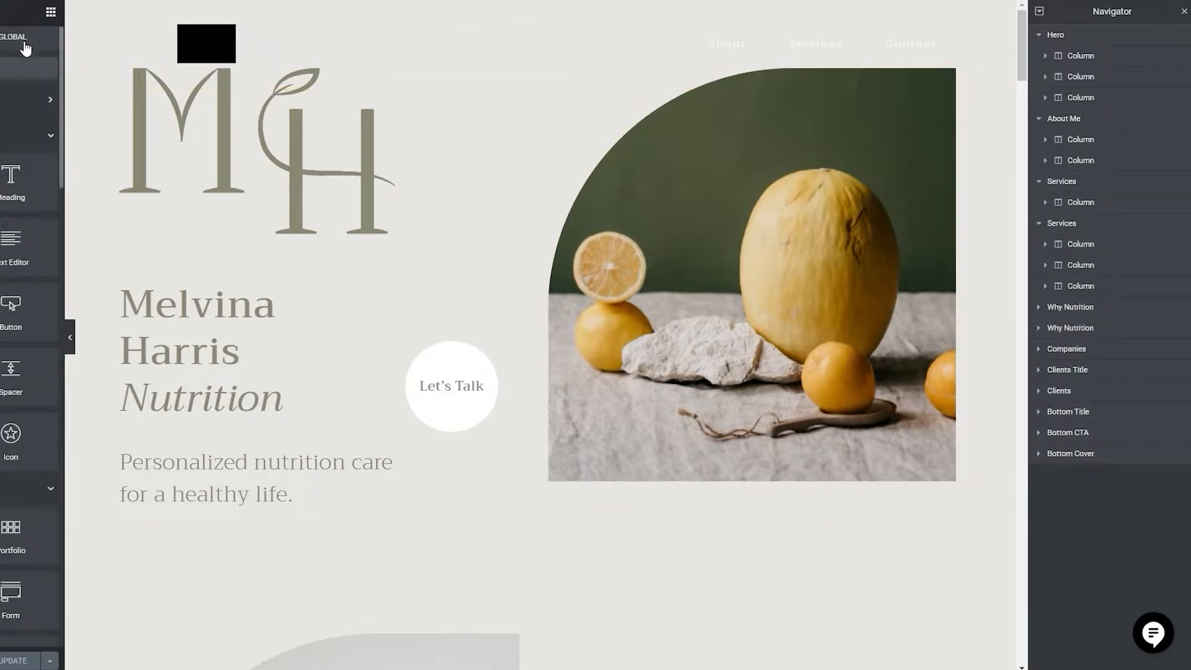
double_click(428, 34)
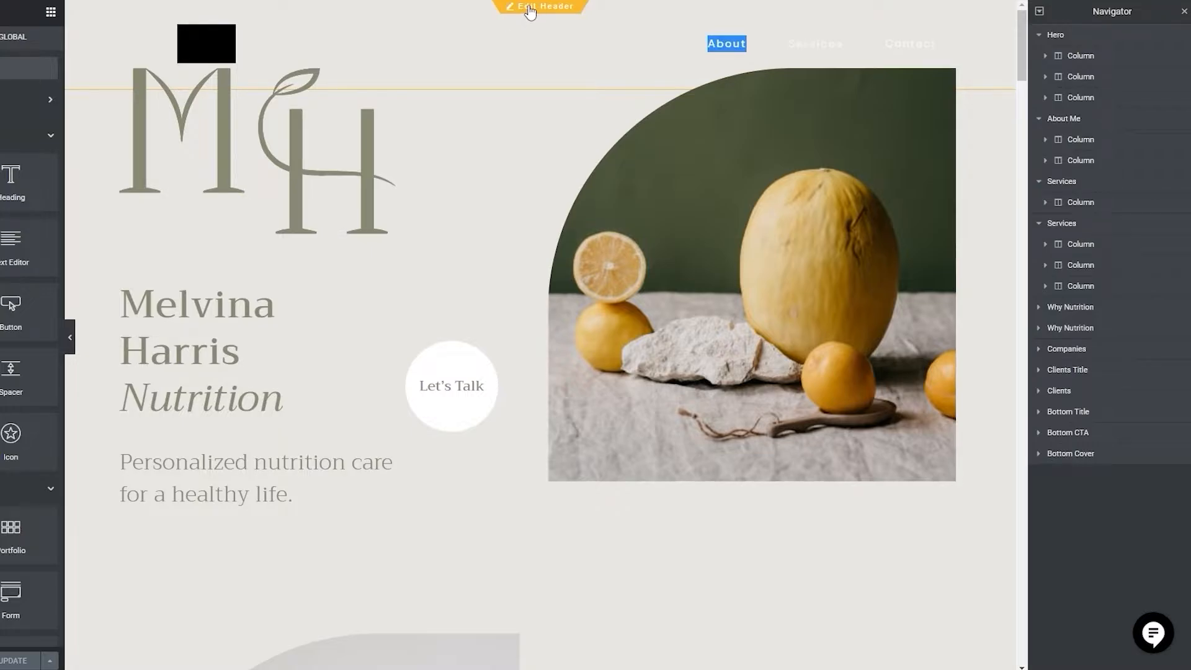
click(530, 9)
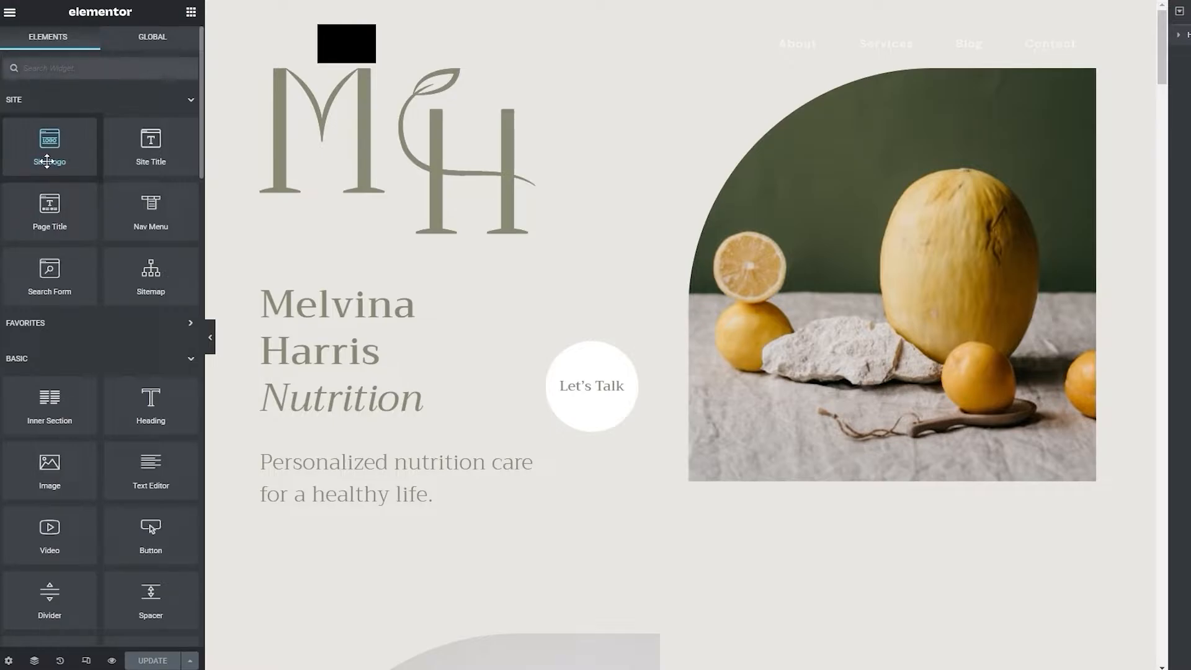
- Try to place a Site Logo widget in the header by the existing logo
drag(48, 161, 109, 139)
drag(317, 59, 358, 51)
key(ctrl+z)
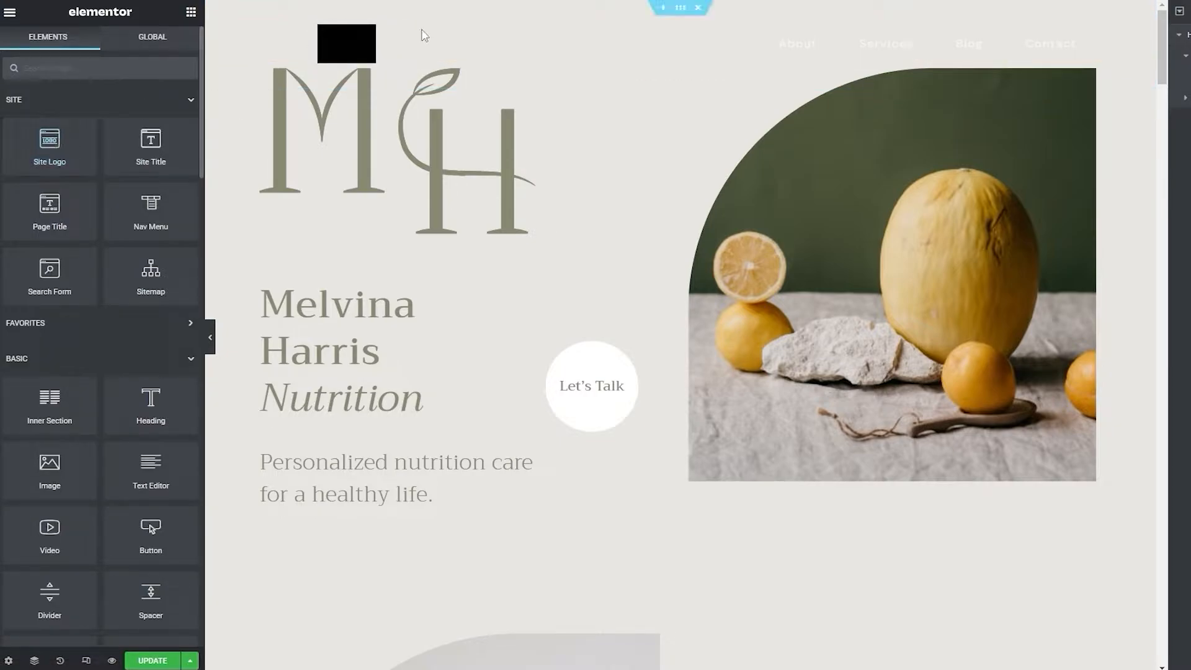
- Select the header's site logo and examine its content, style and advanced settings
click(335, 46)
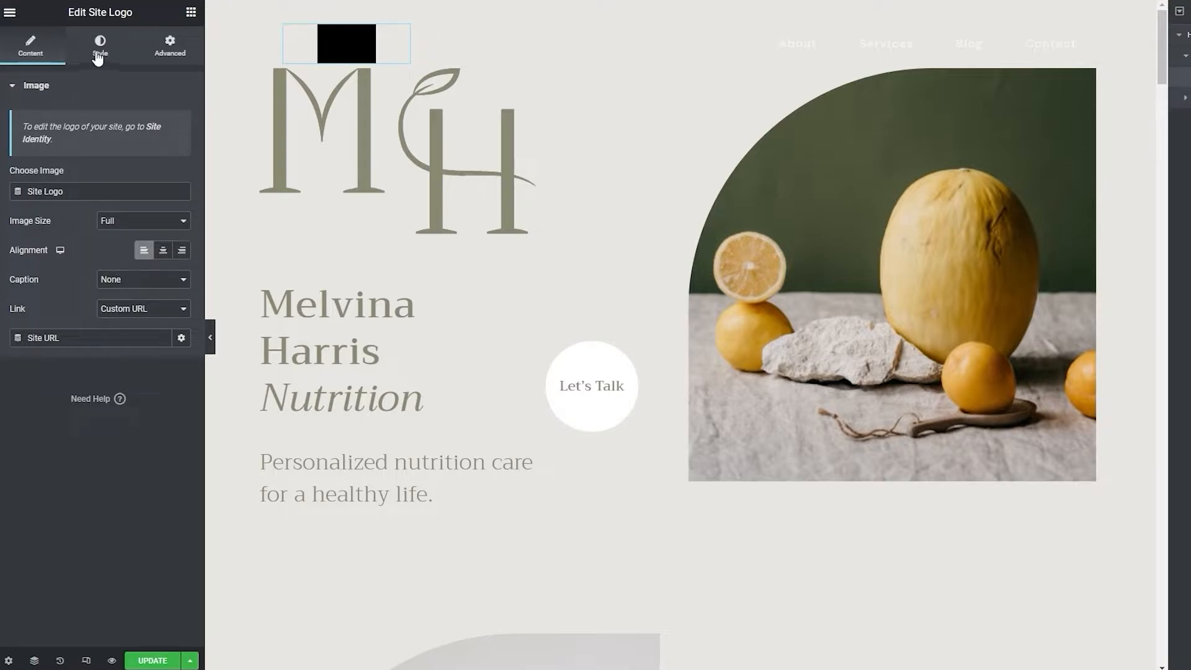
click(31, 92)
click(124, 223)
click(124, 223)
click(93, 47)
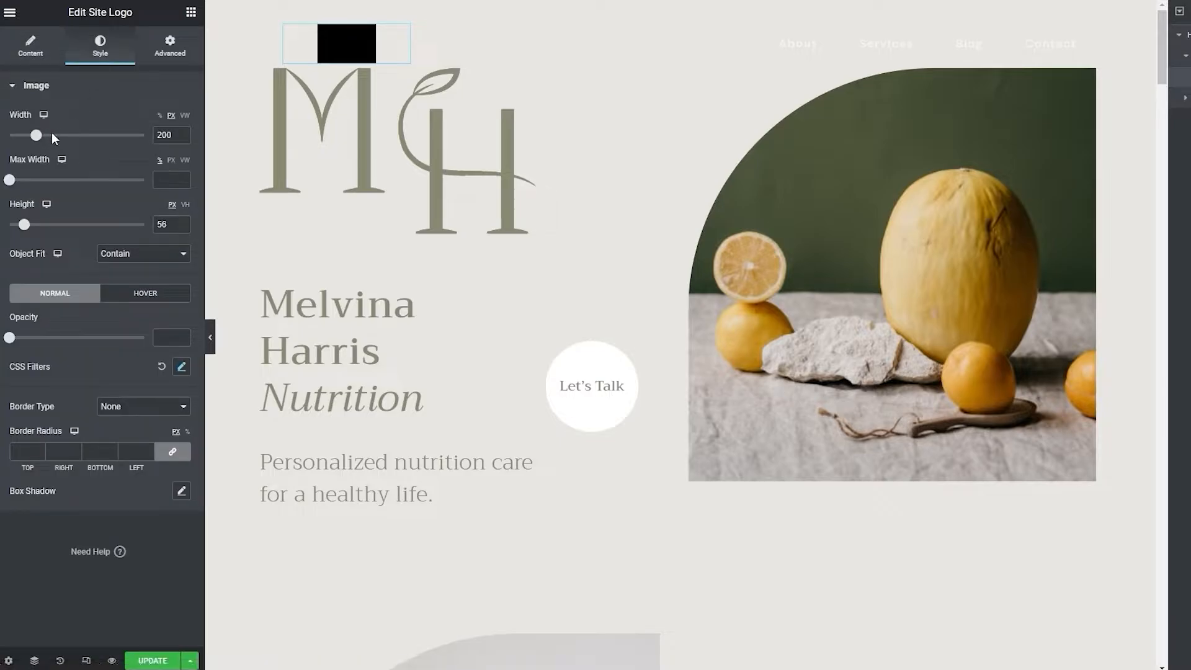
click(167, 50)
click(30, 47)
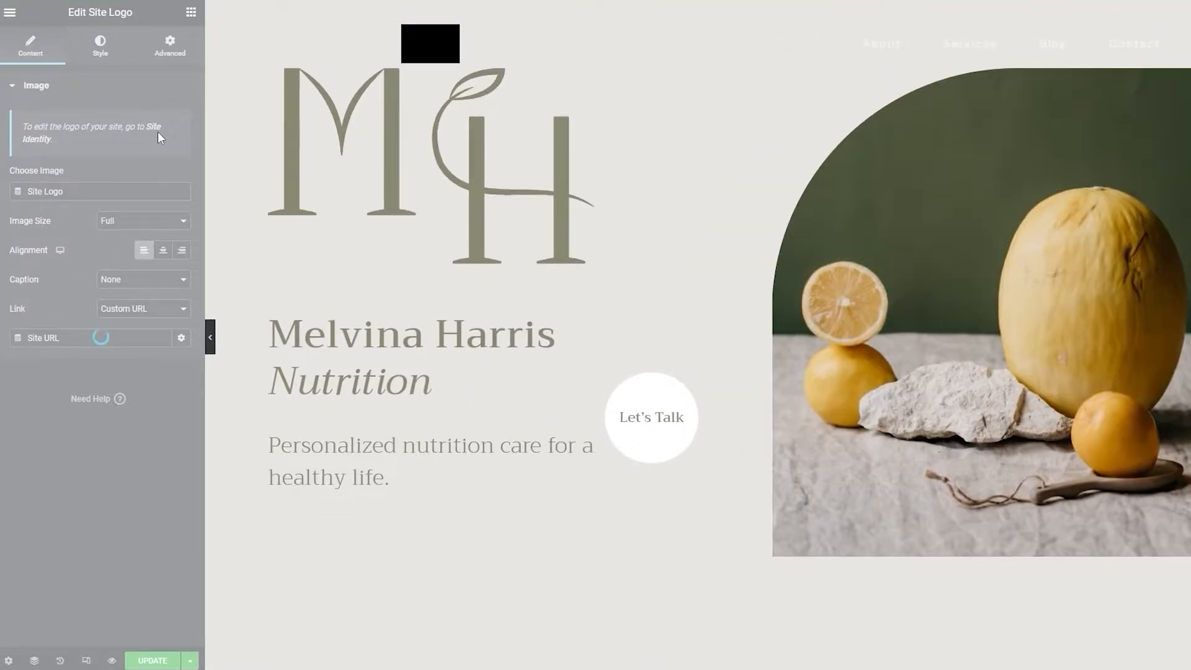
- Open the Site Identity settings and set the site description to "Get ready to start a healthy life"
click(154, 130)
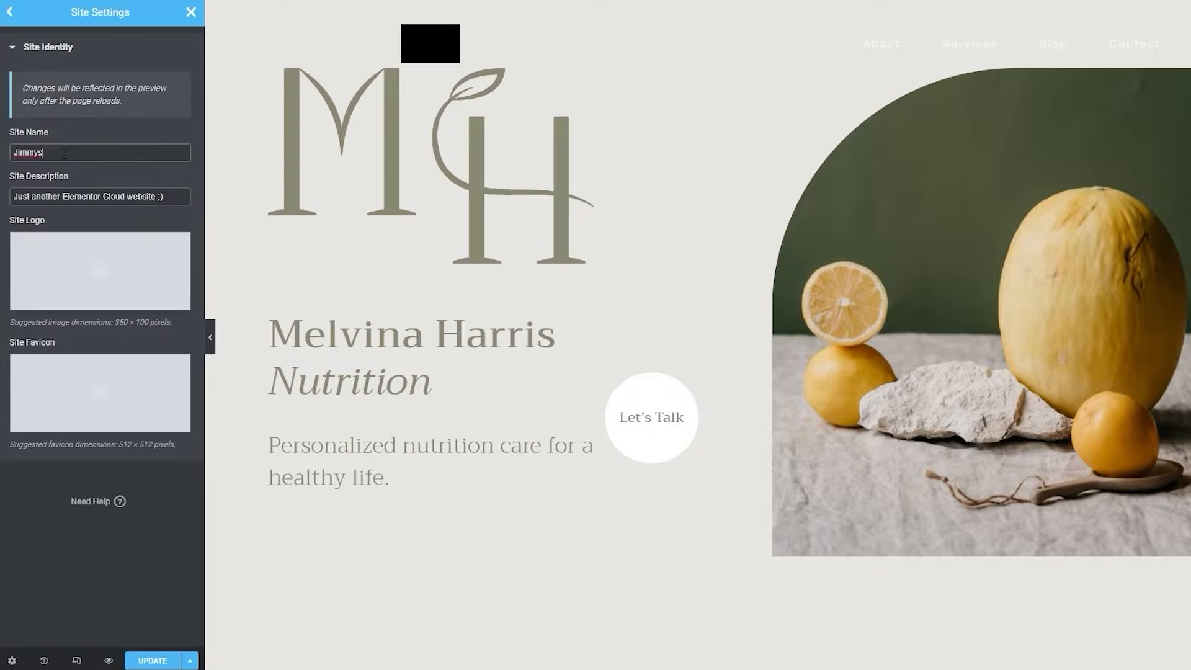
drag(50, 153, 1, 160)
double_click(81, 197)
drag(160, 196, 11, 192)
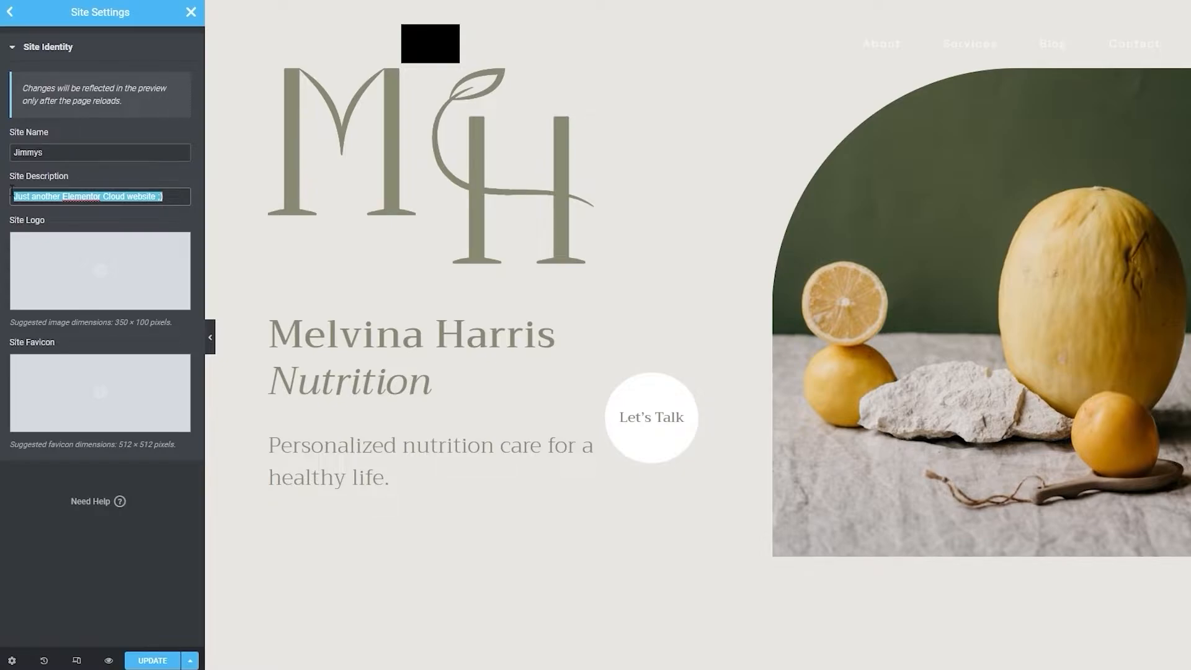
text(Ge)
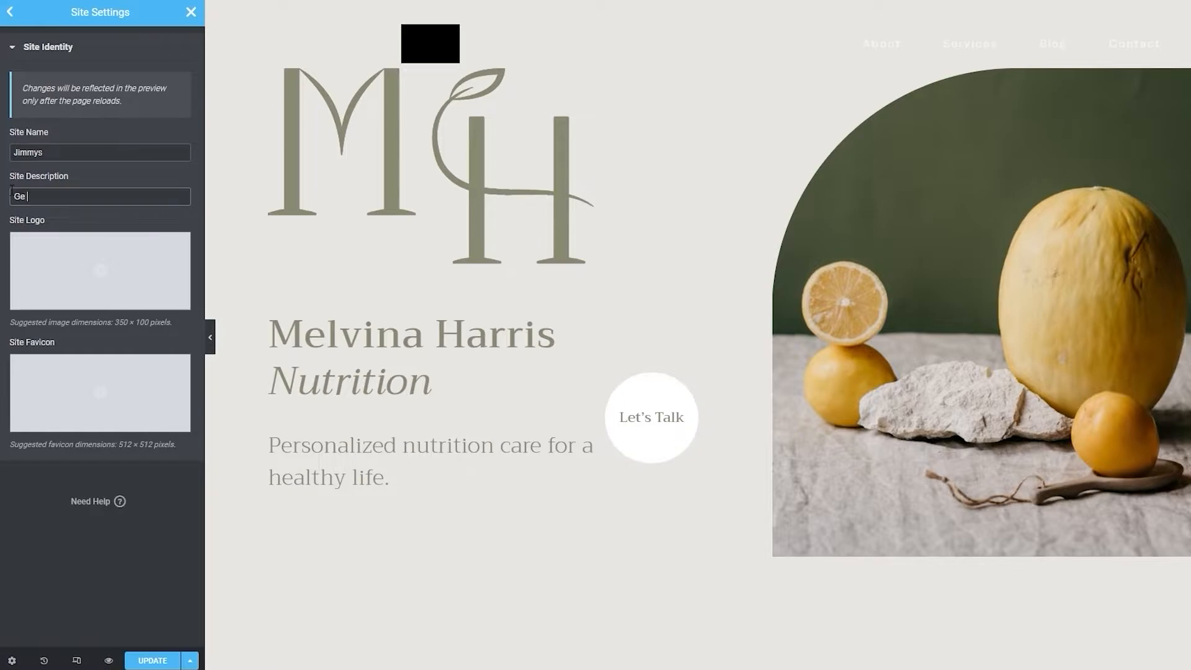
text(t ready to start a healthy life)
- Upload the Elegant Simple Modern Monogram Name Logo image from the Downloads Logo folder and insert it as the site logo
click(65, 286)
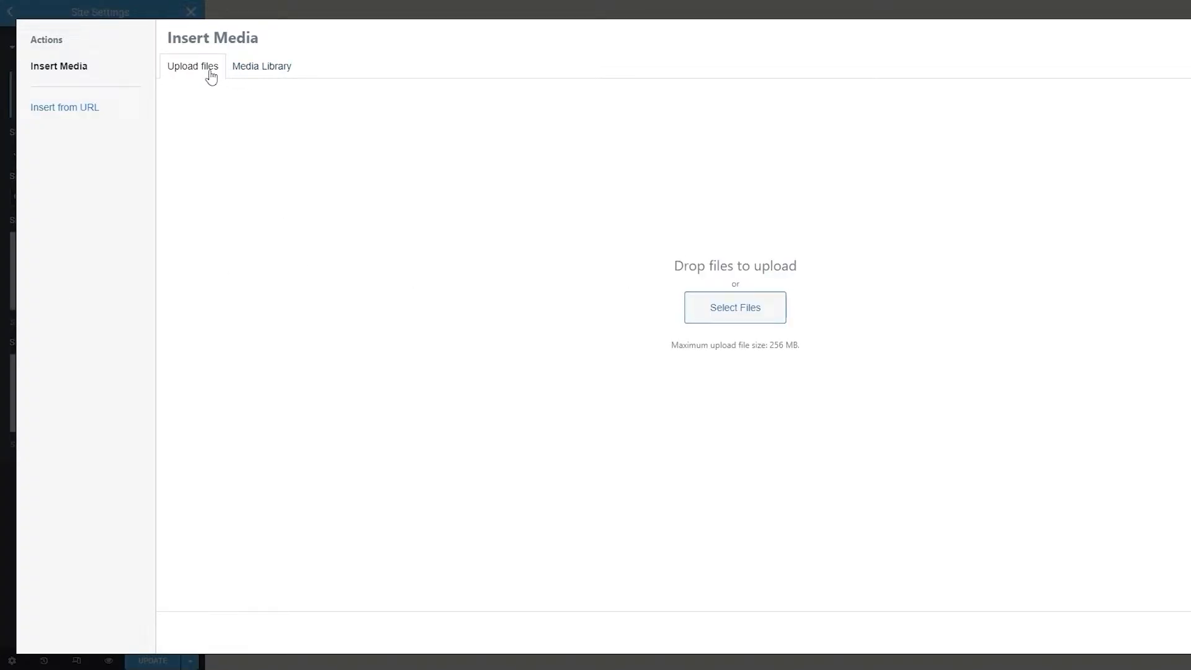
click(250, 74)
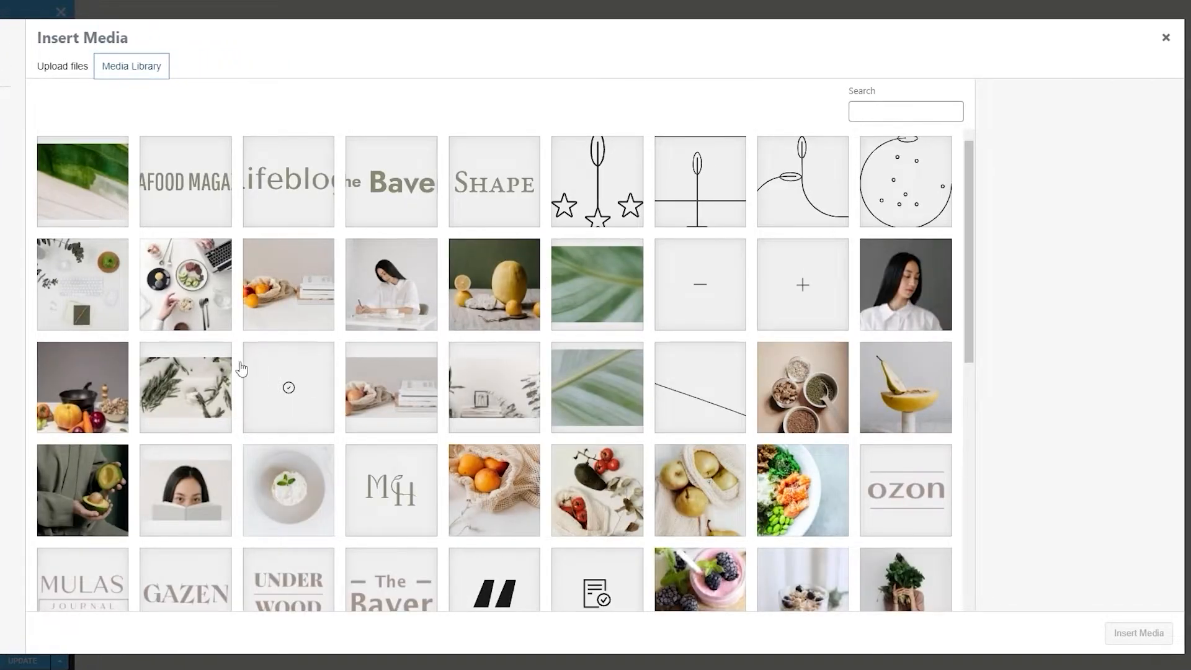
scroll(289, 379, down, 3)
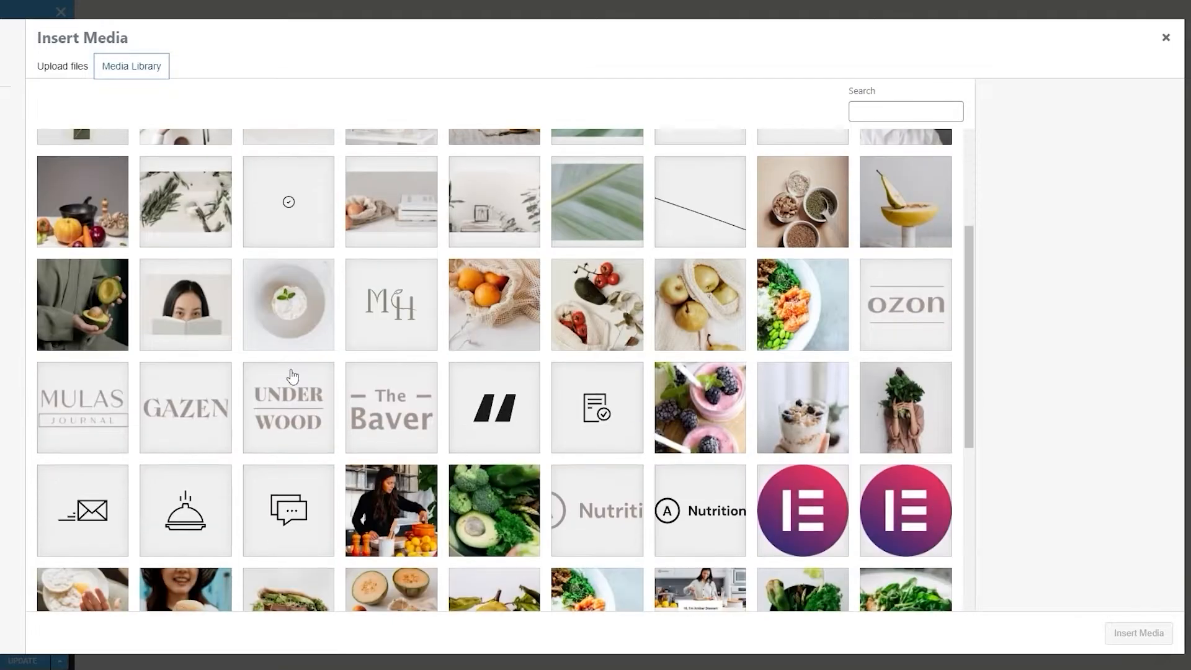
scroll(291, 377, up, 3)
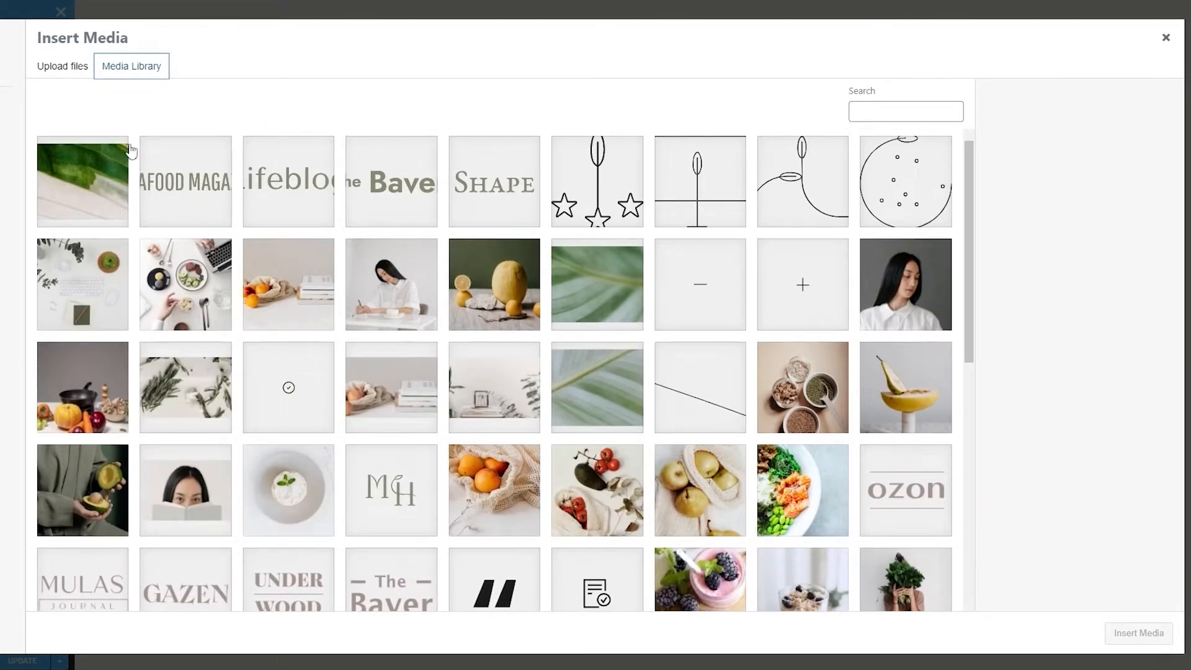
click(72, 71)
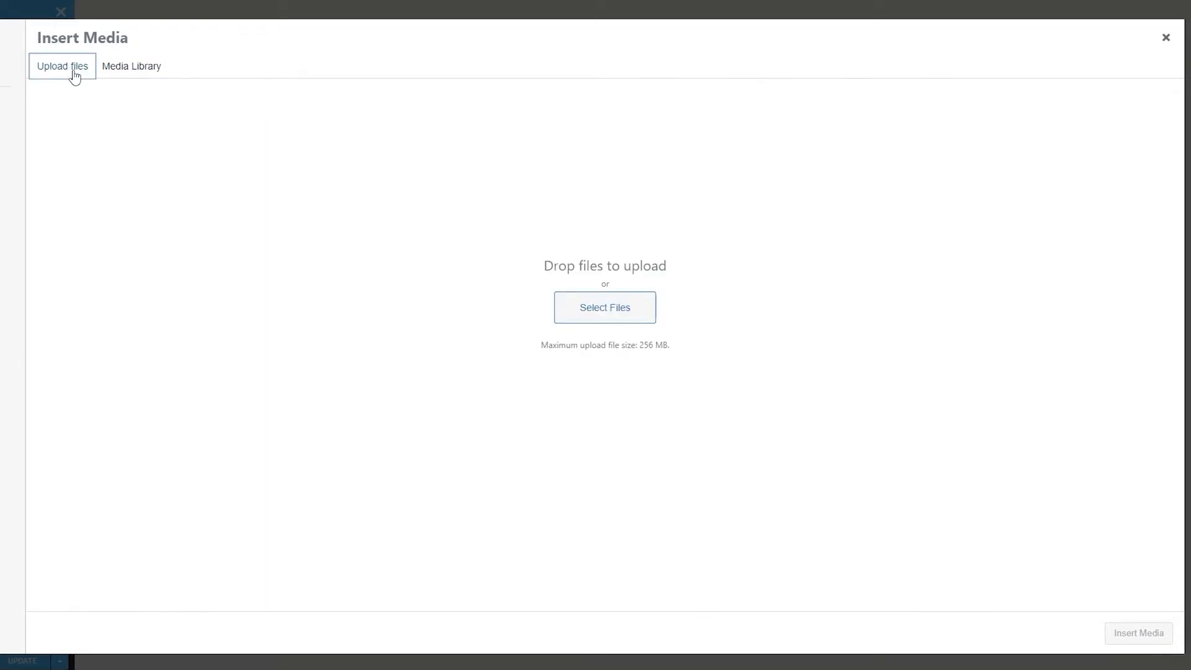
click(618, 304)
scroll(351, 277, up, 3)
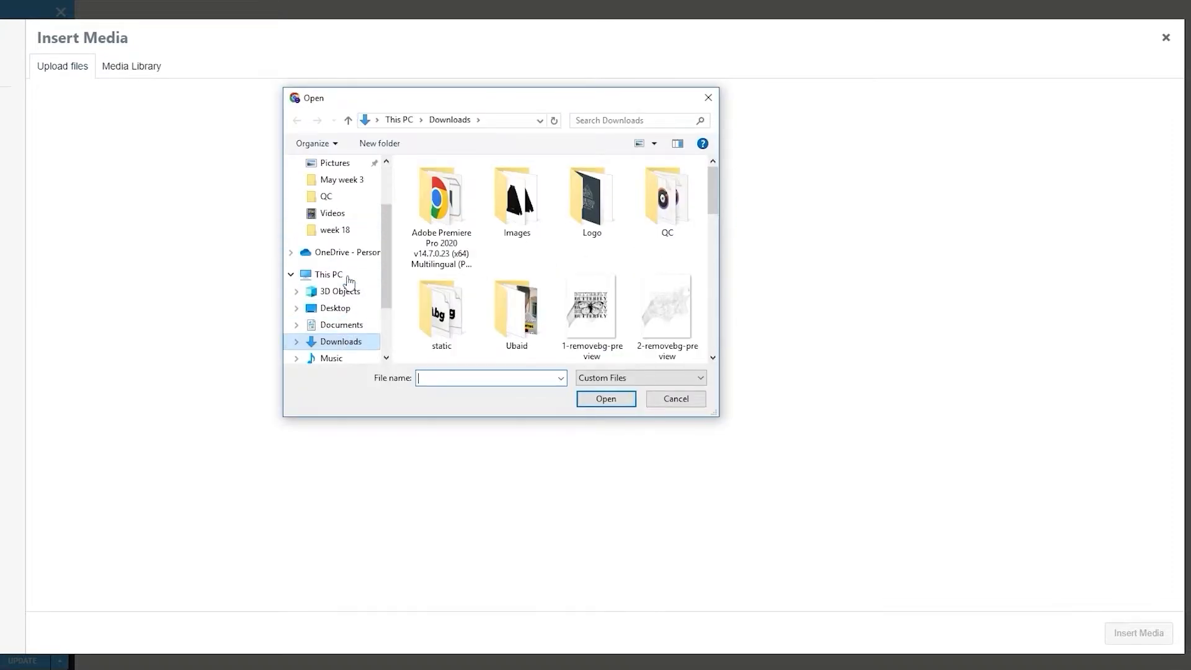
click(342, 209)
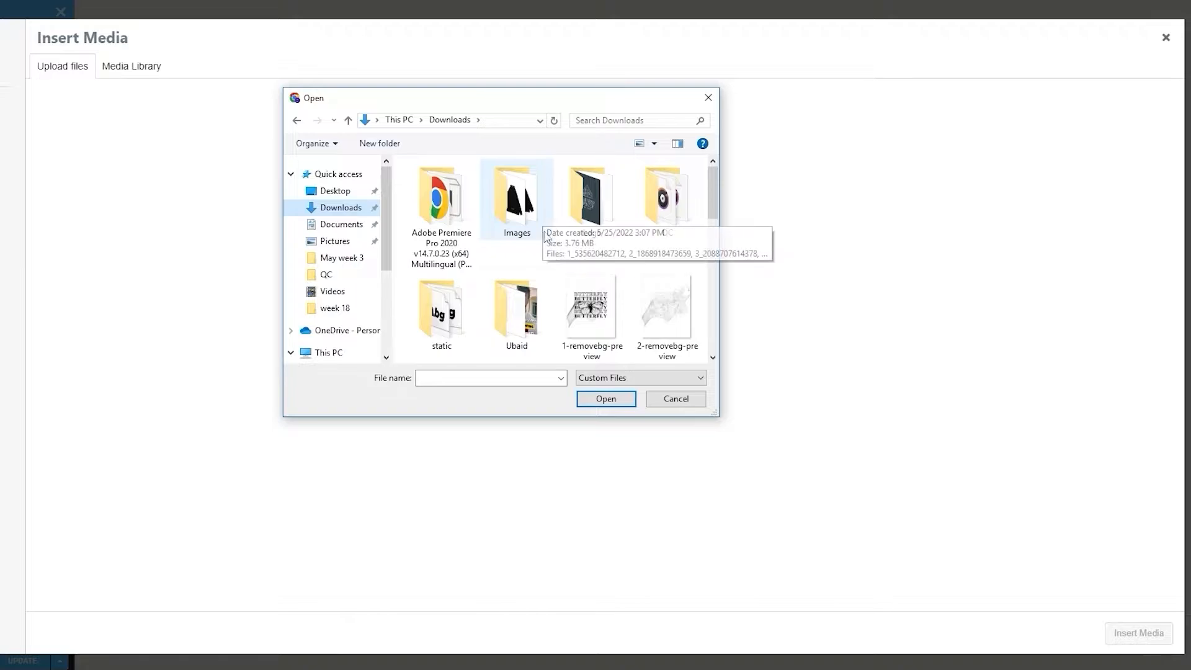
double_click(584, 211)
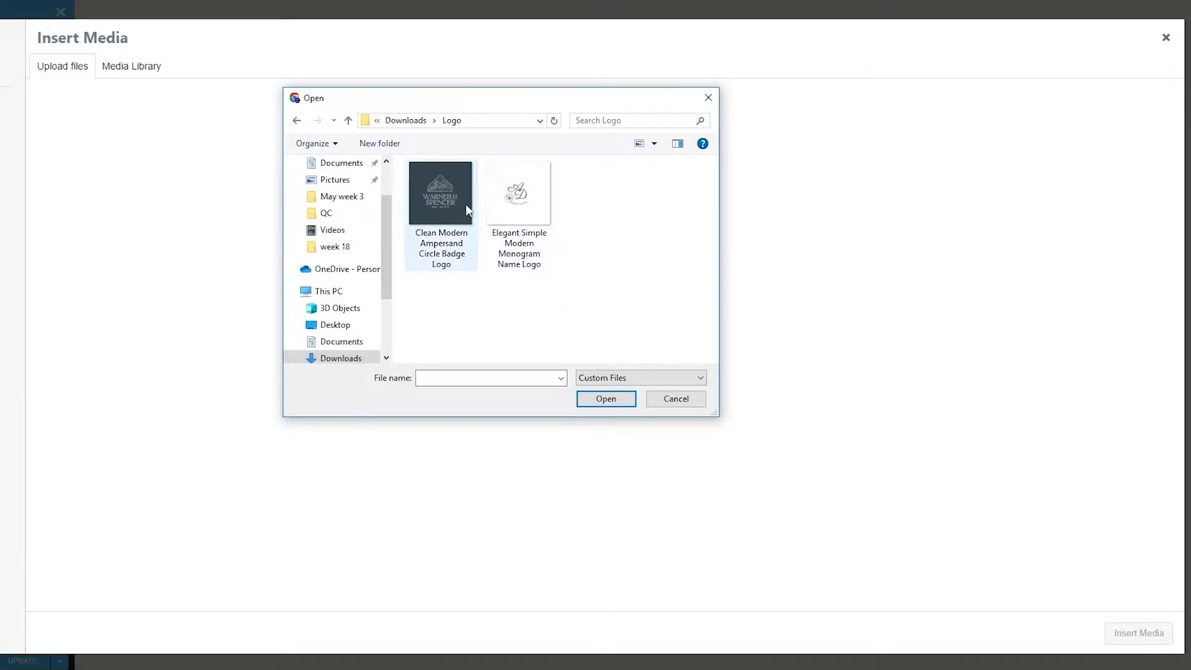
double_click(505, 222)
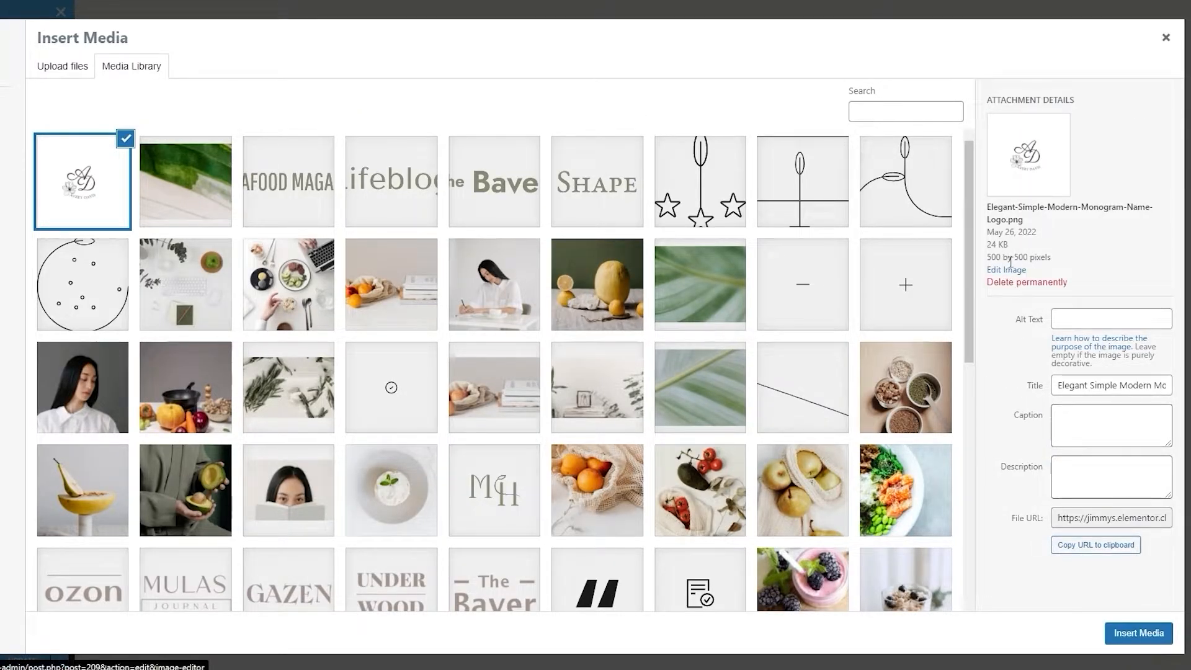
click(1140, 632)
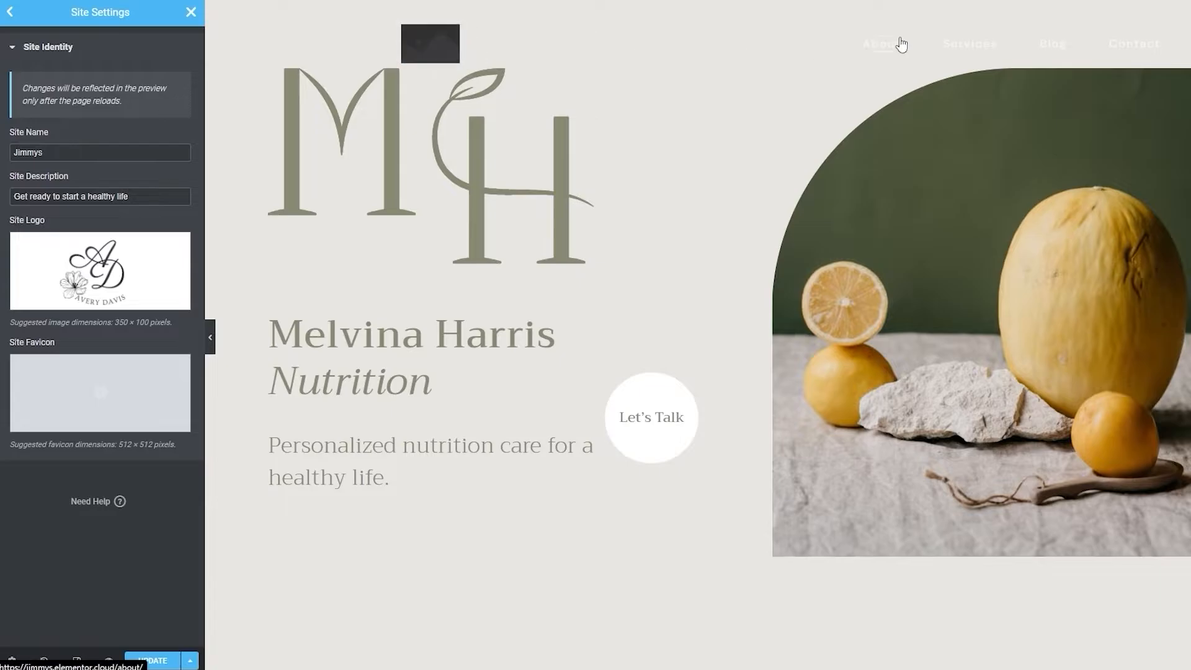
- Open the site logo in the image editor and set a 300 × 100 crop selection over the monogram
click(107, 428)
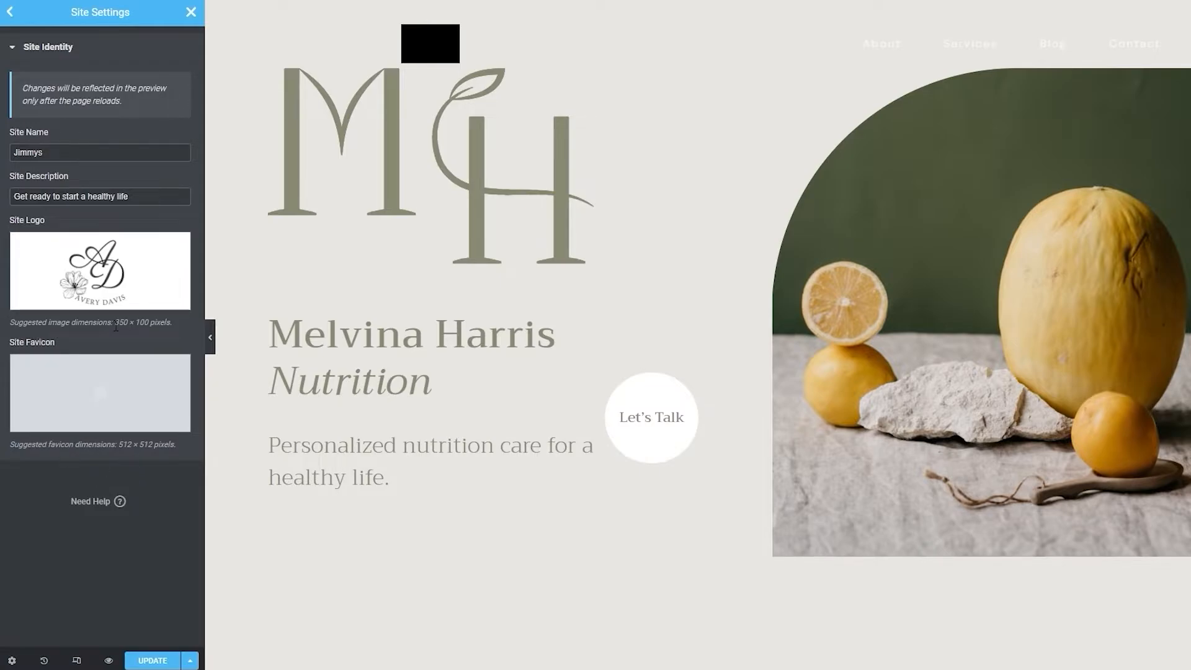
click(98, 261)
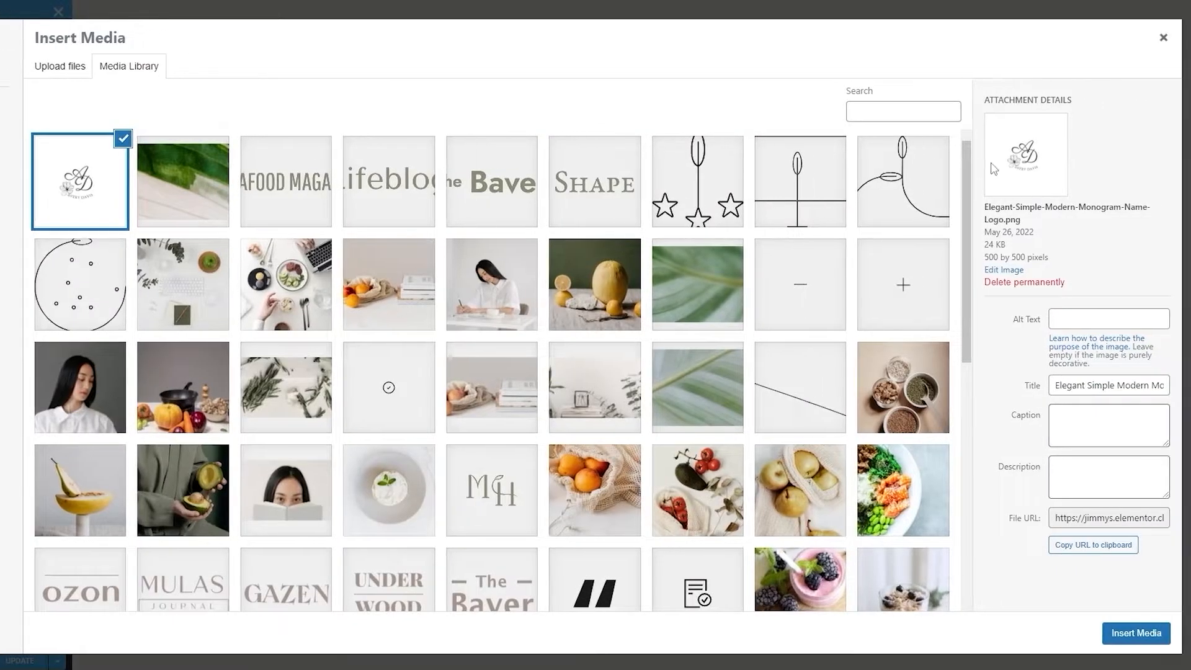
click(1001, 271)
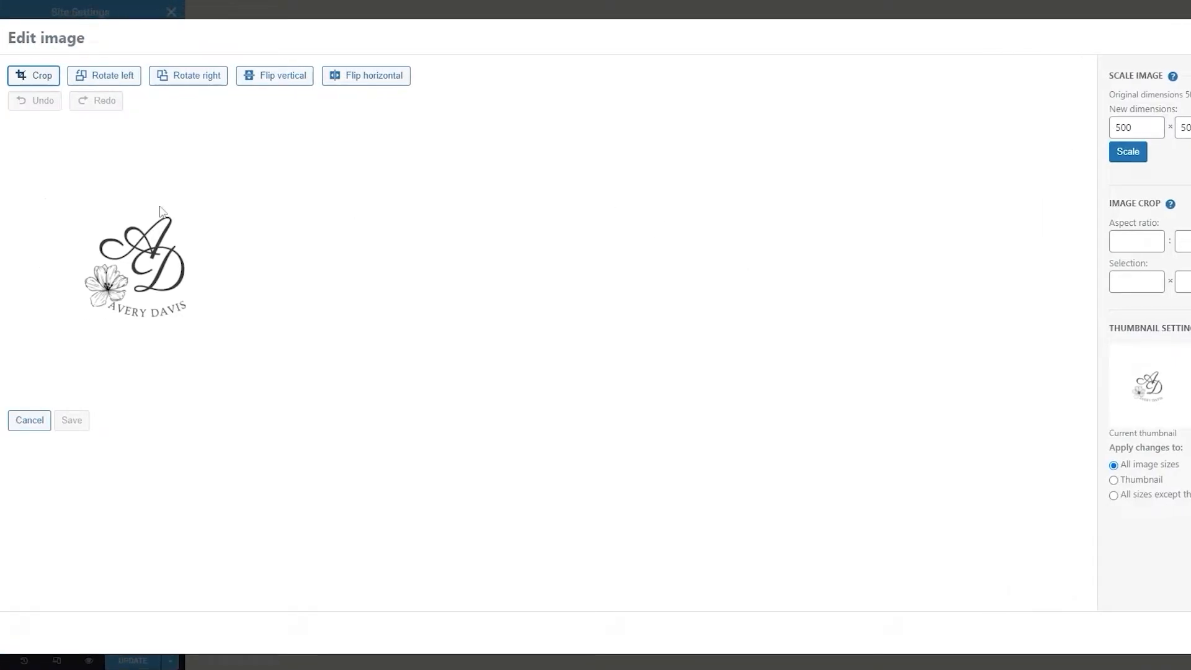
click(36, 79)
drag(160, 289, 214, 339)
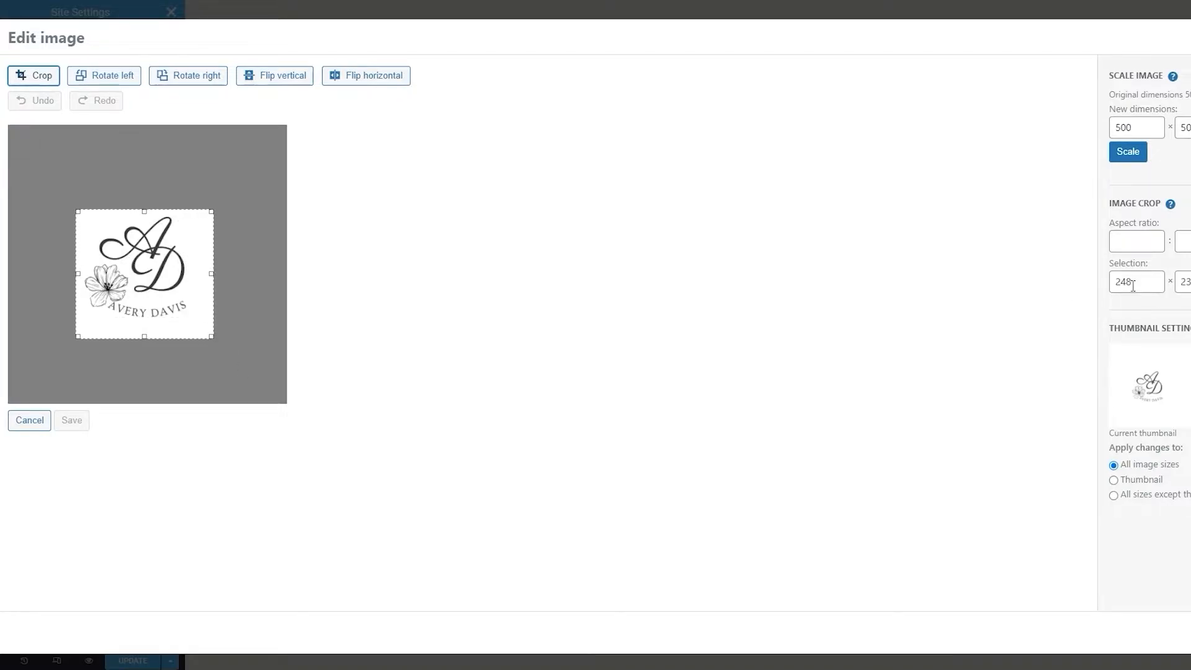
double_click(1026, 283)
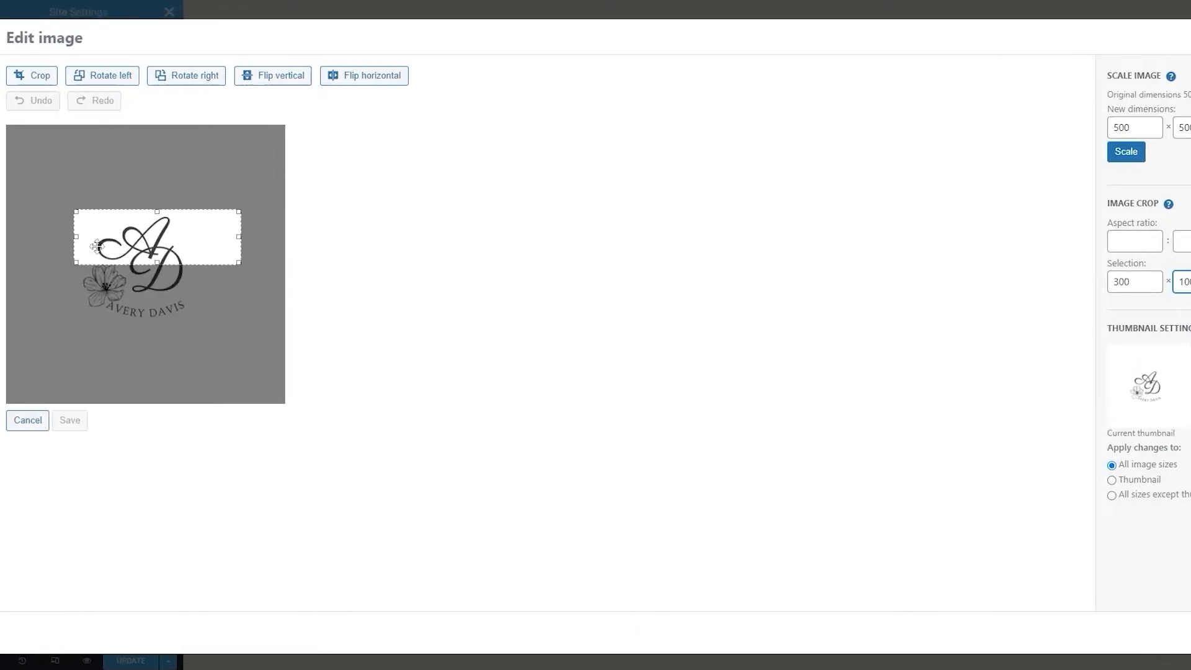
- Fit the crop selection around the whole monogram, crop it for the thumbnail only, then save and reinsert the site logo
drag(41, 267, 41, 265)
drag(154, 264, 154, 322)
mouse_move(208, 281)
mouse_down()
mouse_move(192, 281)
mouse_move(213, 271)
mouse_move(199, 272)
mouse_up()
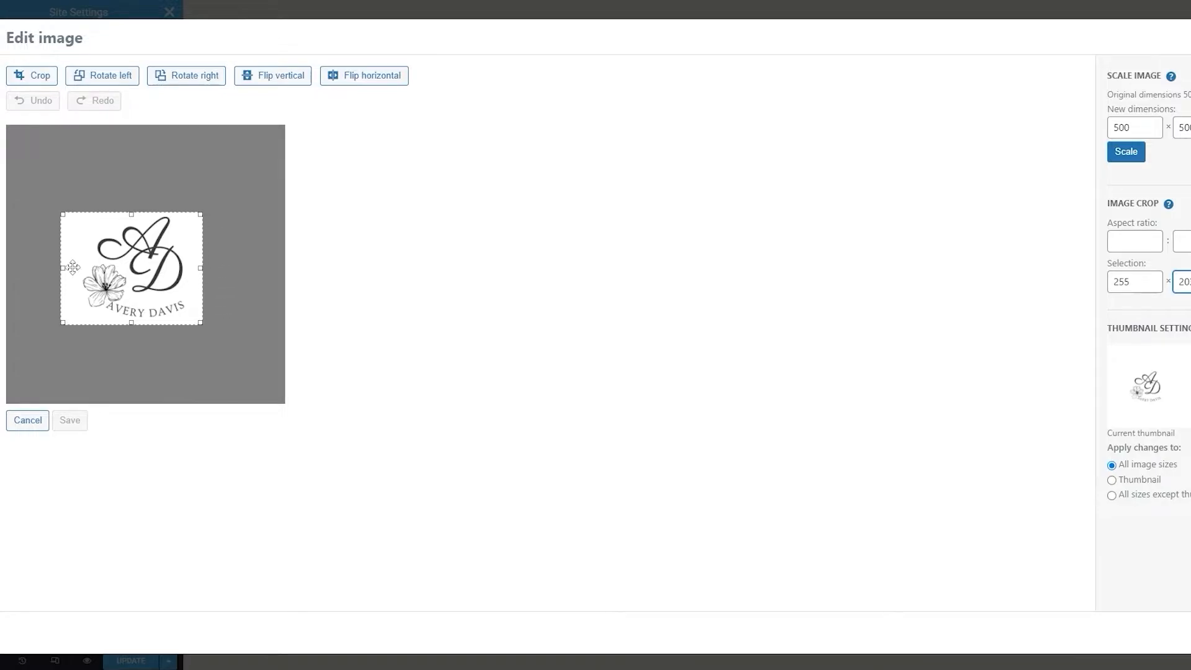
drag(63, 268, 74, 270)
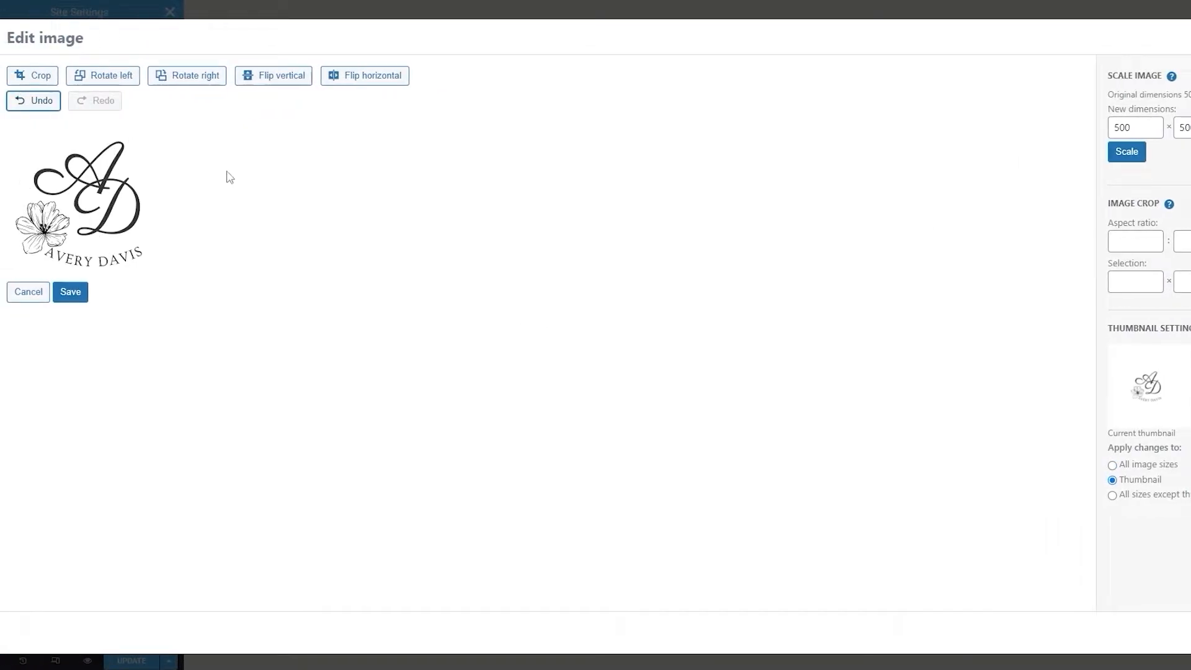
click(62, 303)
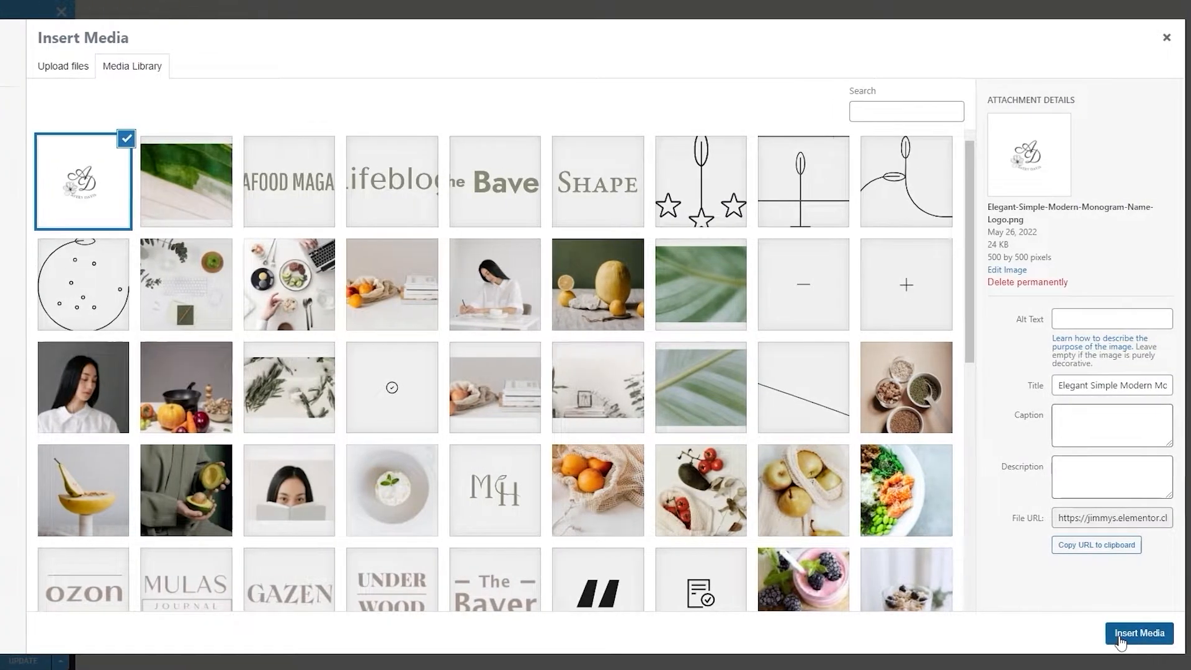
click(1121, 639)
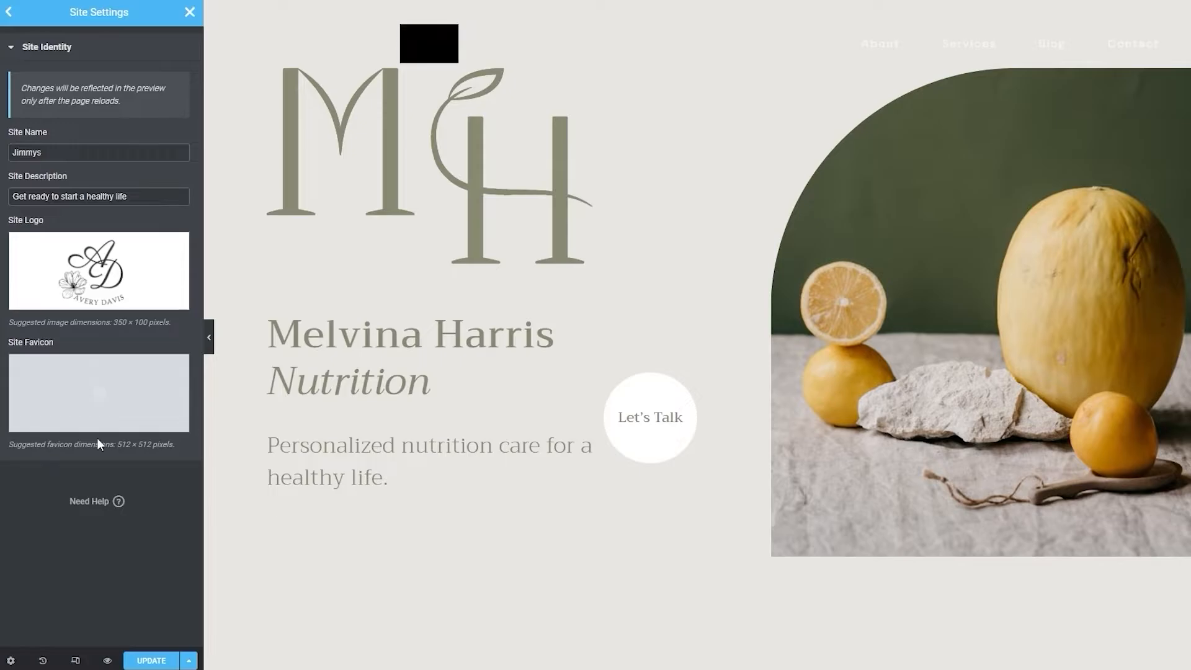
- Set the uploaded monogram logo image as the site favicon
mouse_move(102, 434)
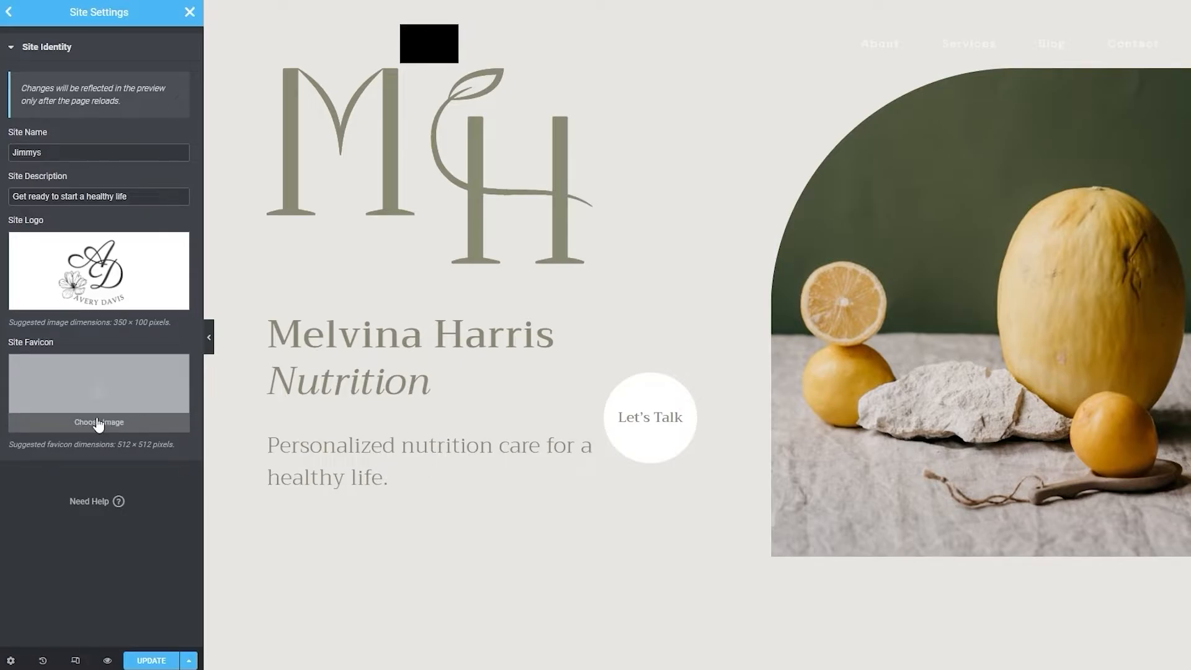
click(98, 423)
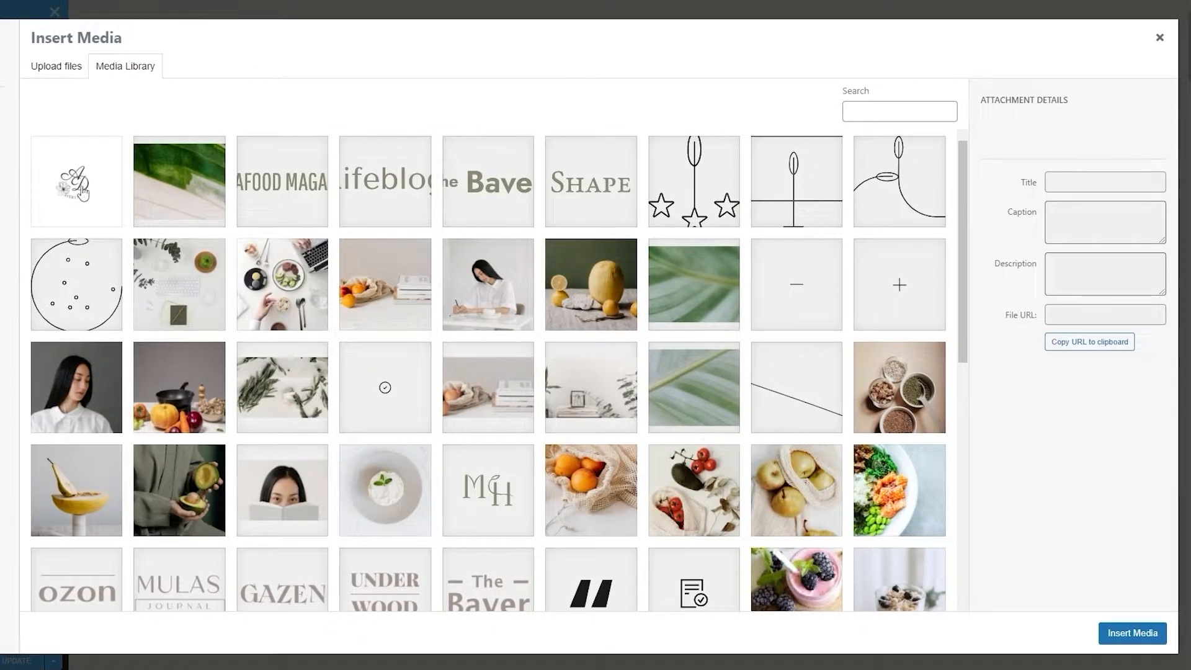
click(84, 192)
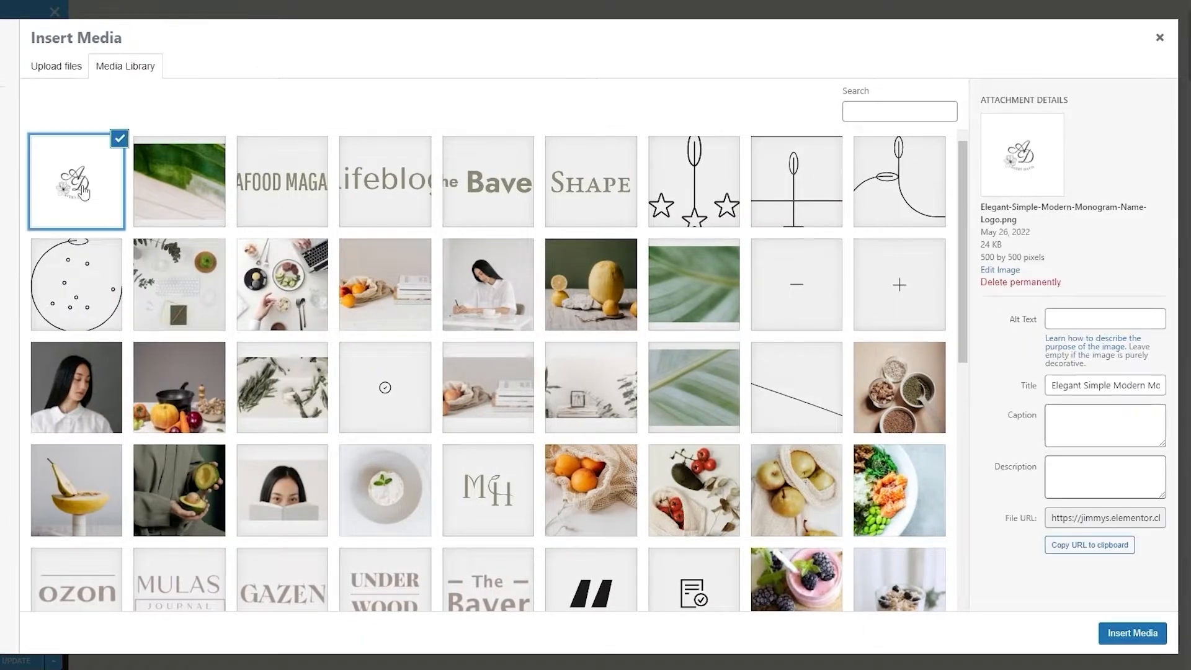
click(1142, 639)
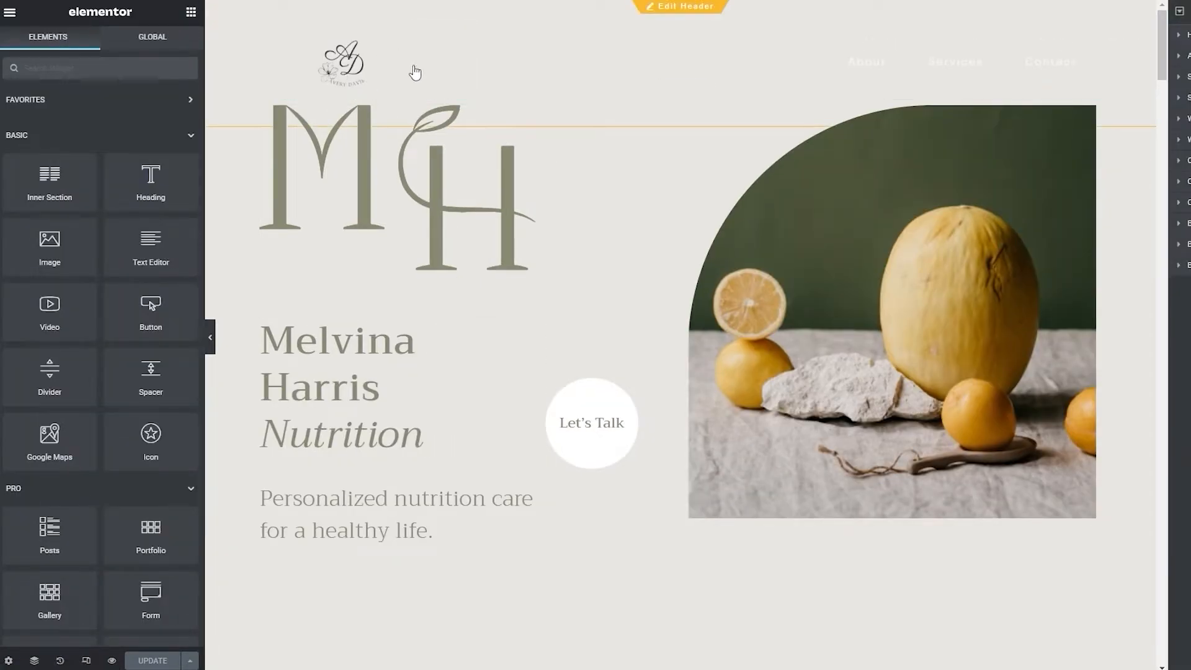
- Open the header for editing and examine its section's layout, style and advanced settings
click(690, 10)
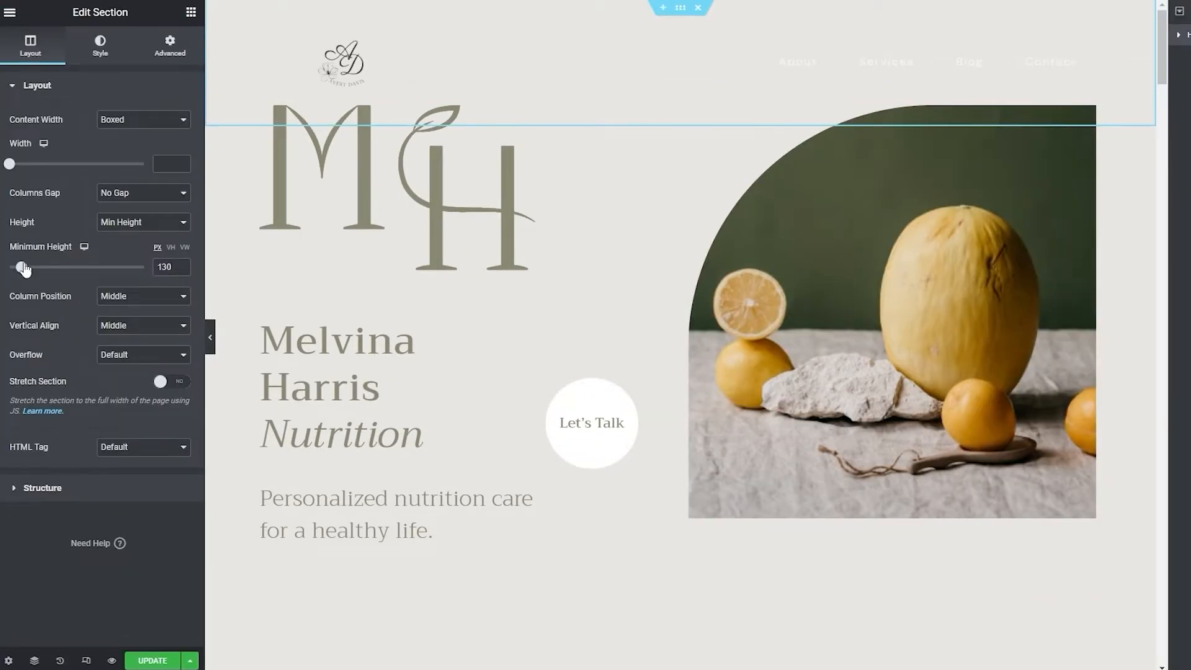
mouse_move(23, 268)
mouse_down()
mouse_move(39, 270)
mouse_move(14, 271)
mouse_move(27, 277)
mouse_up()
click(100, 46)
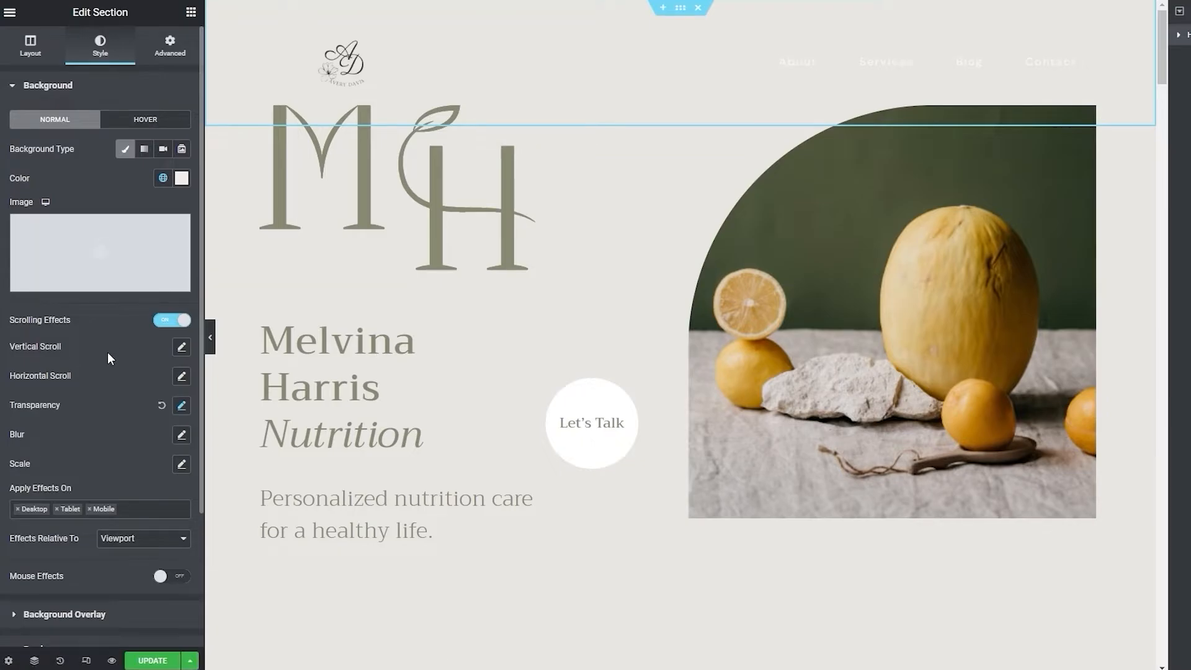
scroll(99, 404, down, 3)
scroll(109, 546, up, 3)
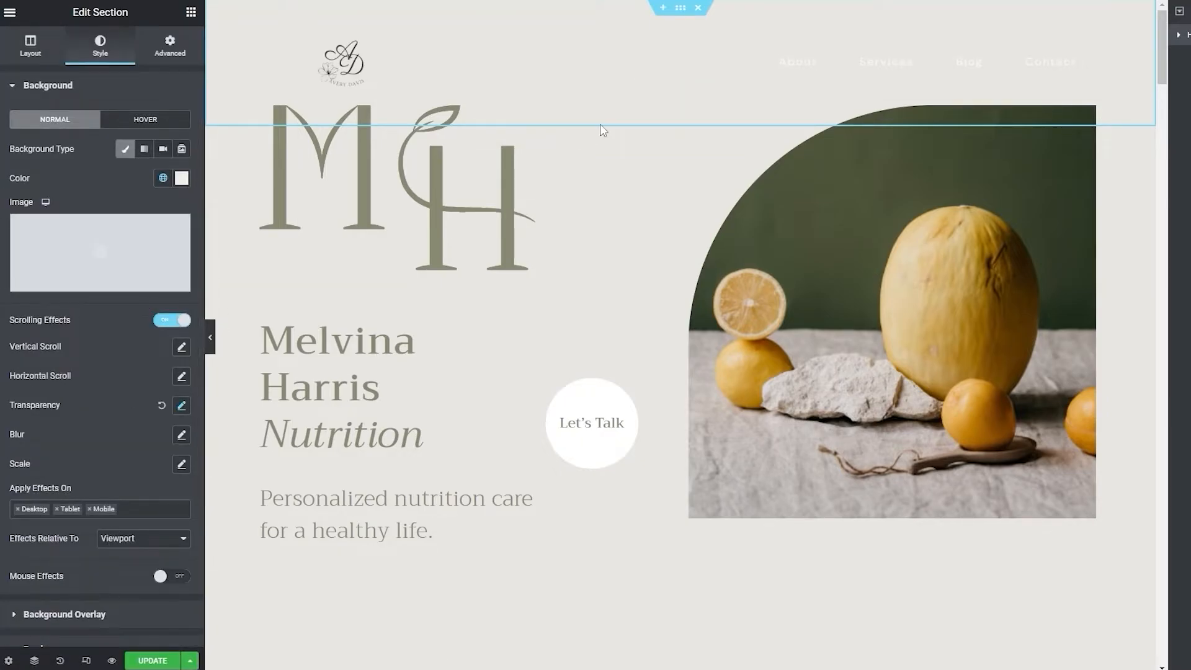
click(167, 43)
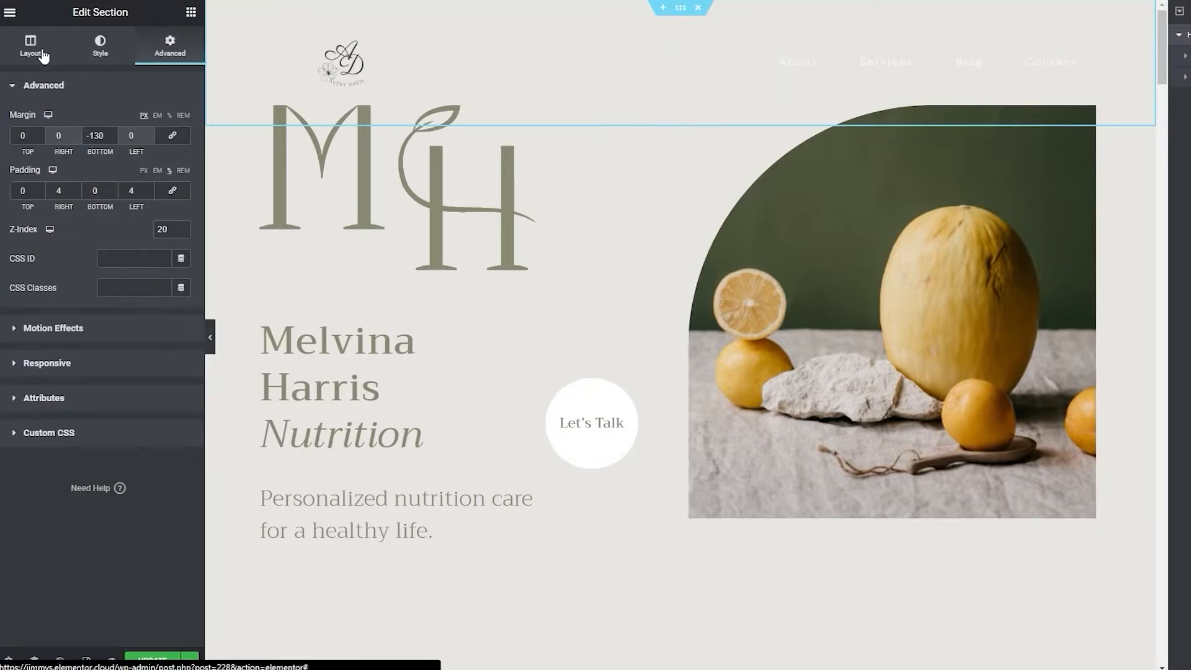
- Try different right padding values on the header section
click(76, 189)
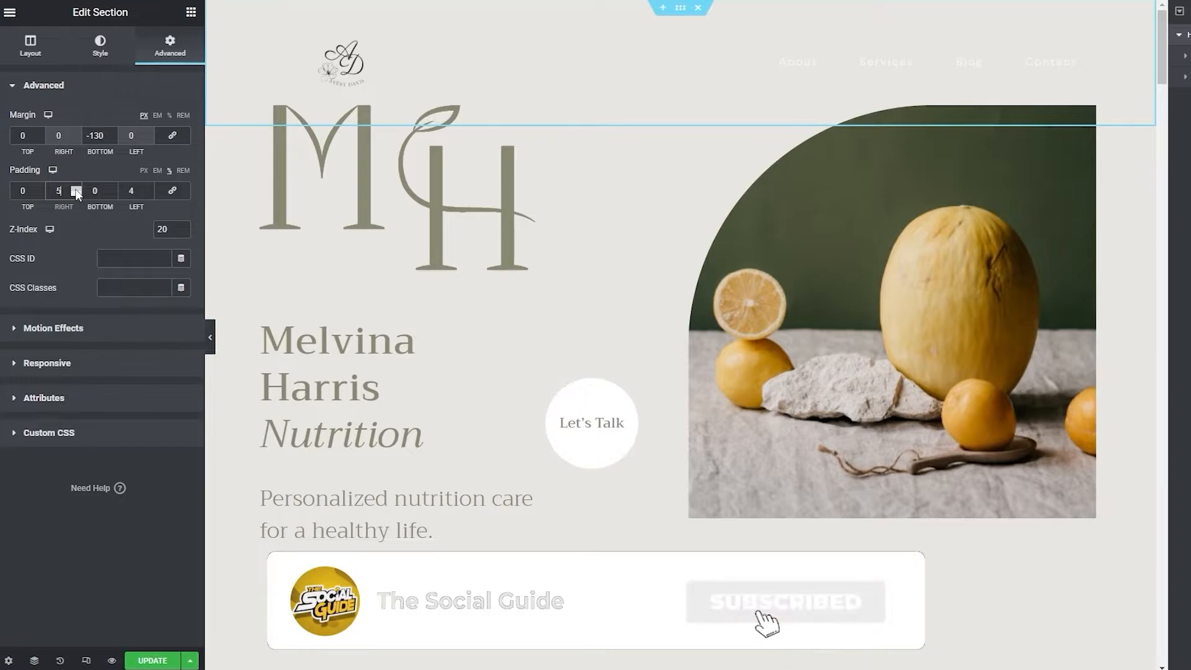
click(76, 195)
click(75, 193)
click(75, 193)
click(76, 193)
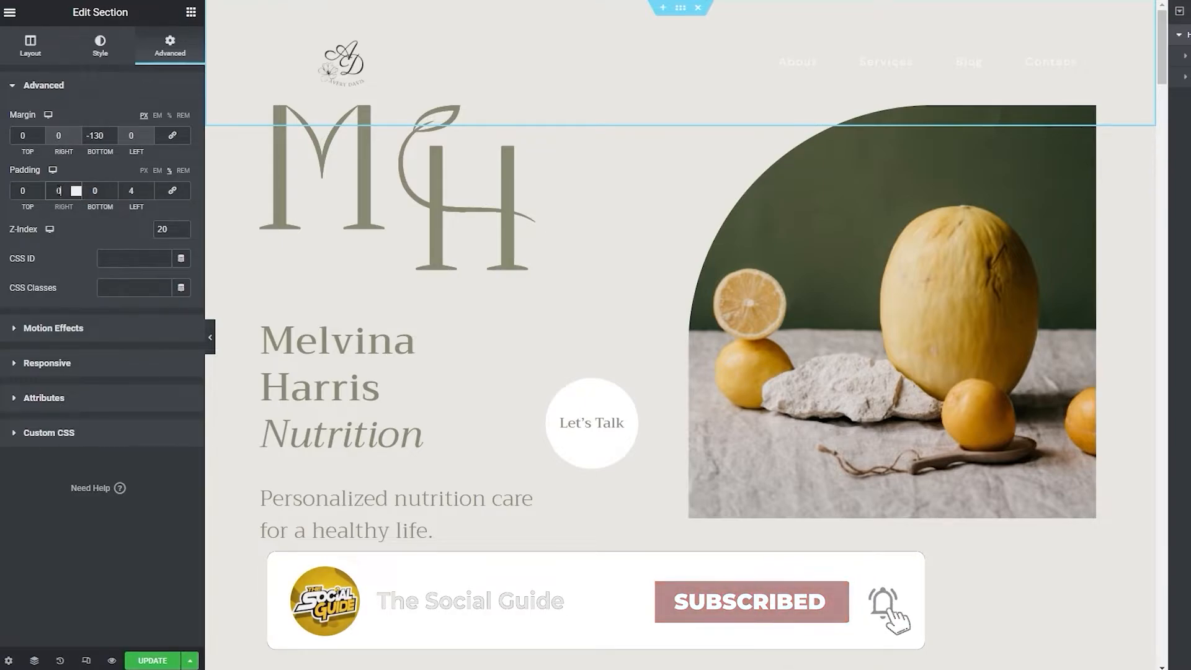
click(77, 189)
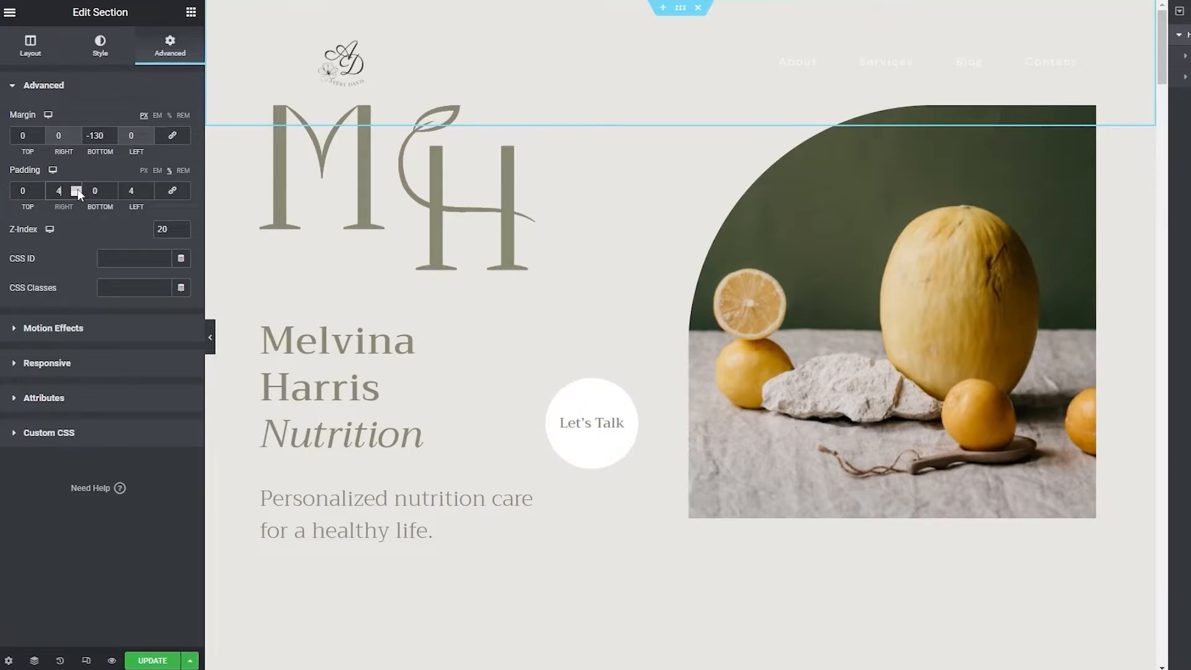
click(77, 189)
- Set the width of the header's site logo to 50%
click(372, 59)
drag(10, 136, 82, 143)
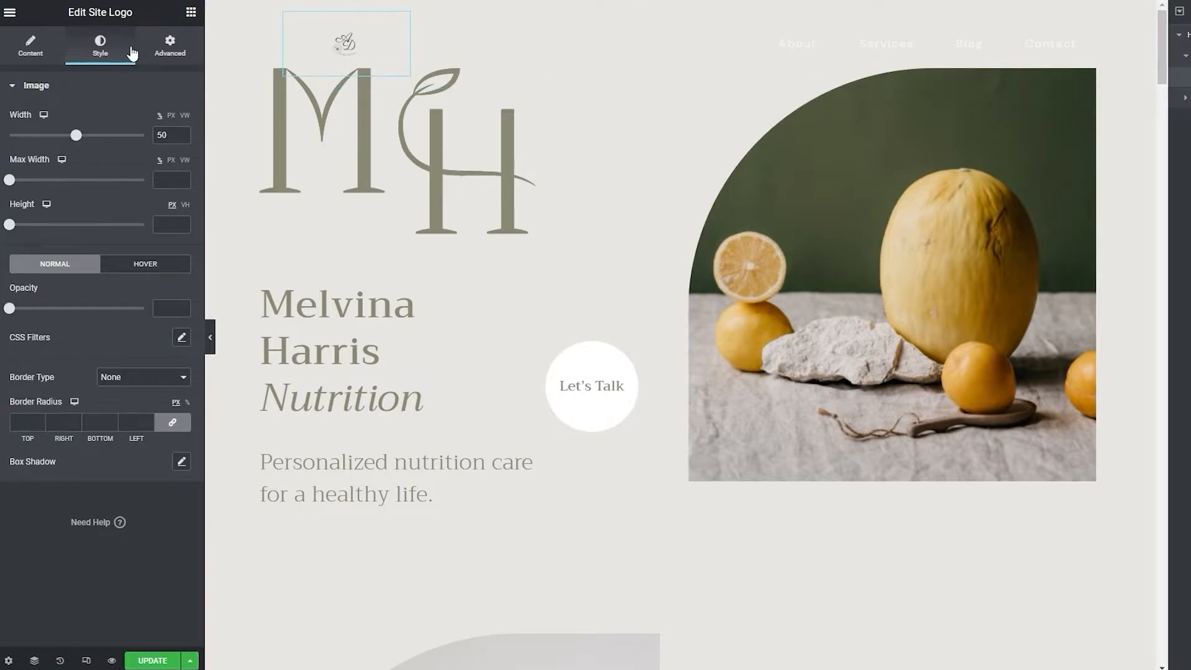
- Open the current site logo image from the Site Identity settings for editing in the media library
click(47, 54)
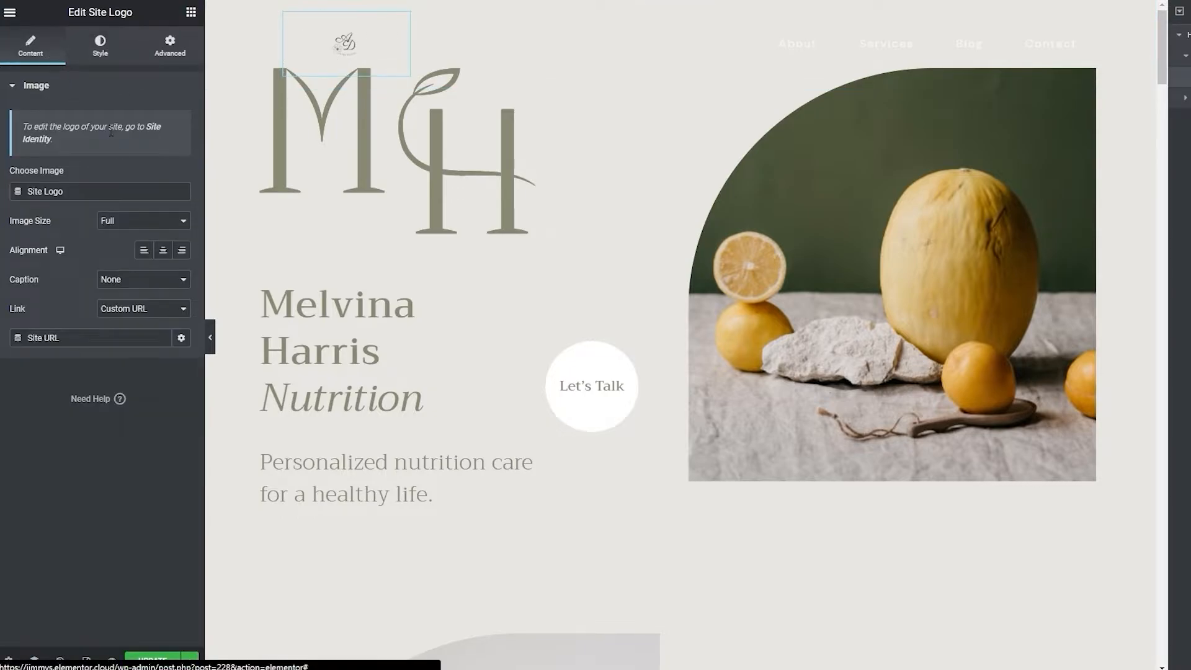
click(155, 131)
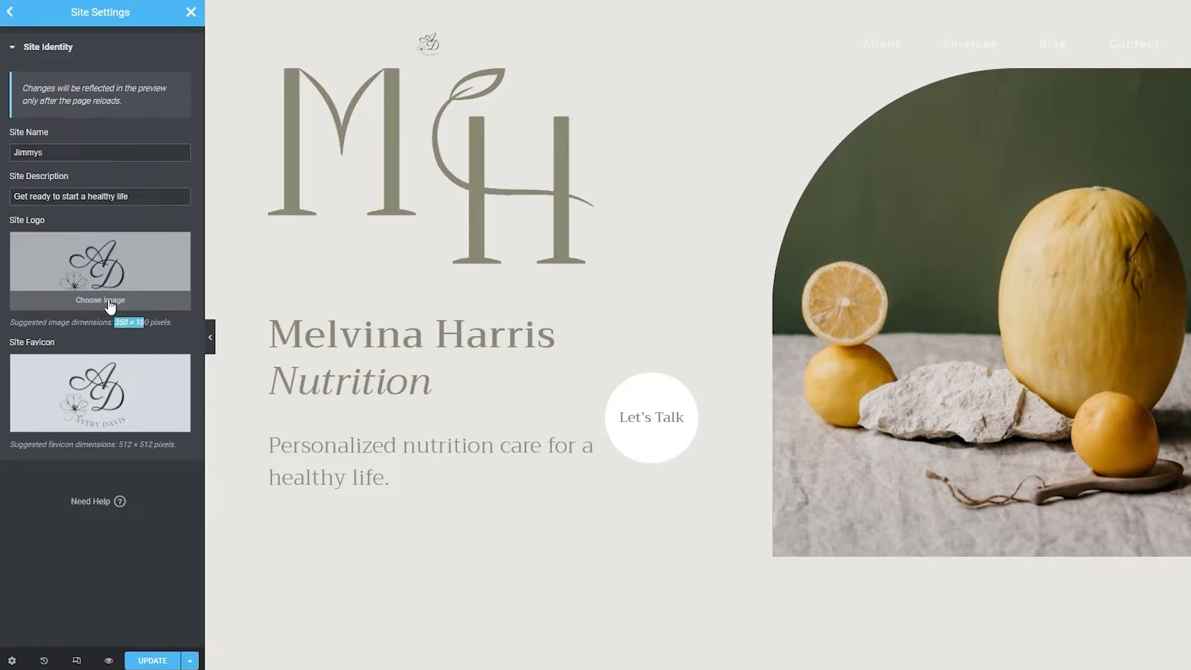
click(109, 304)
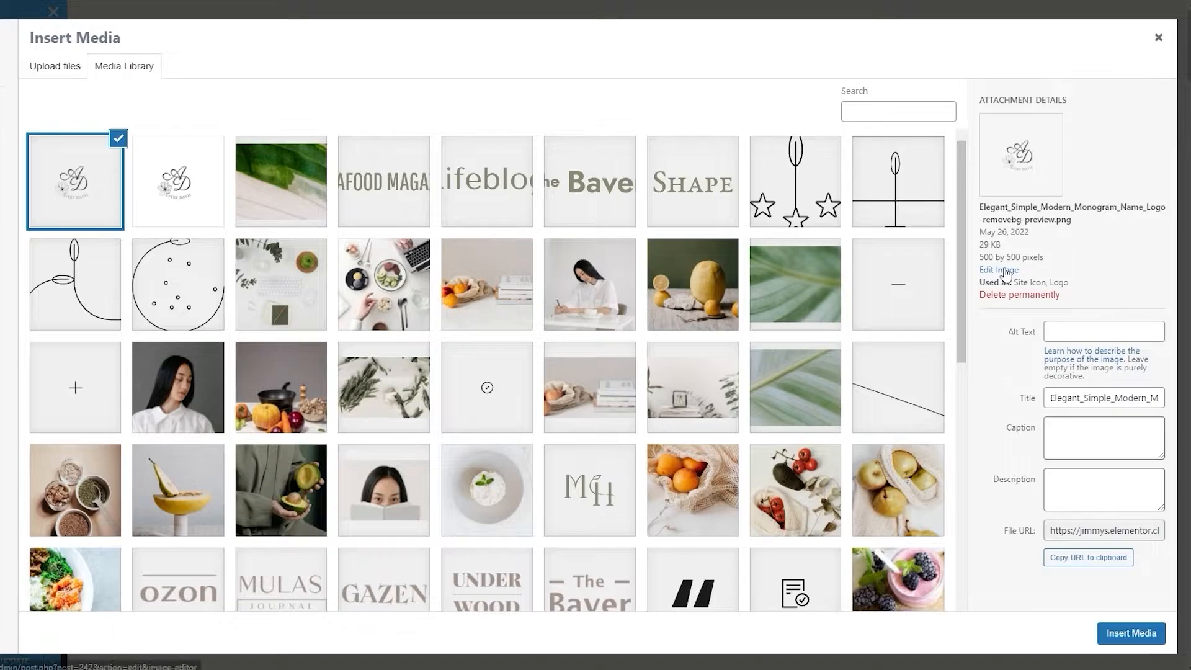
click(1005, 272)
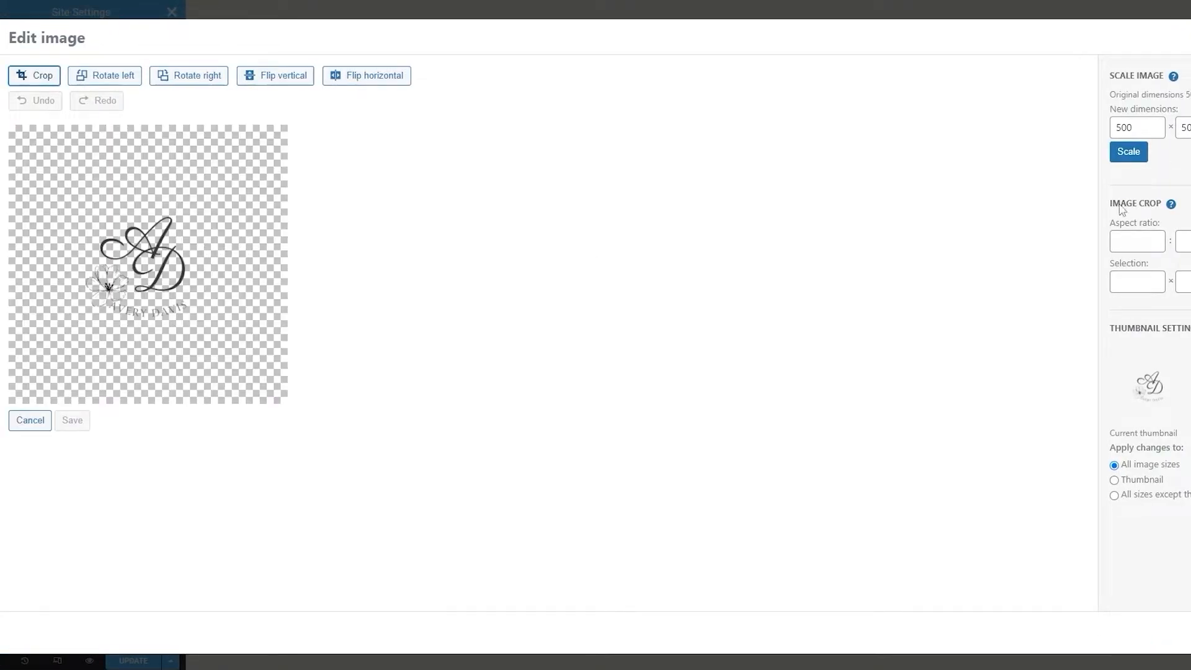
- Start a crop of the logo image with a selection of 350 × 100 pixels
drag(1139, 131, 1123, 131)
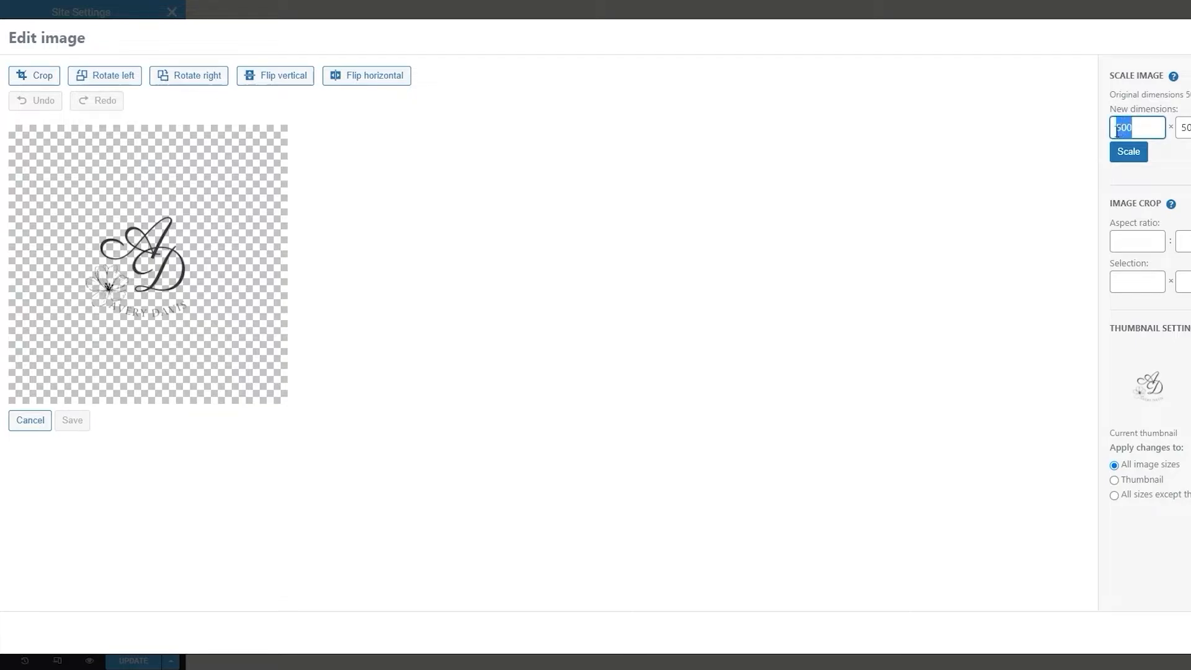
click(34, 75)
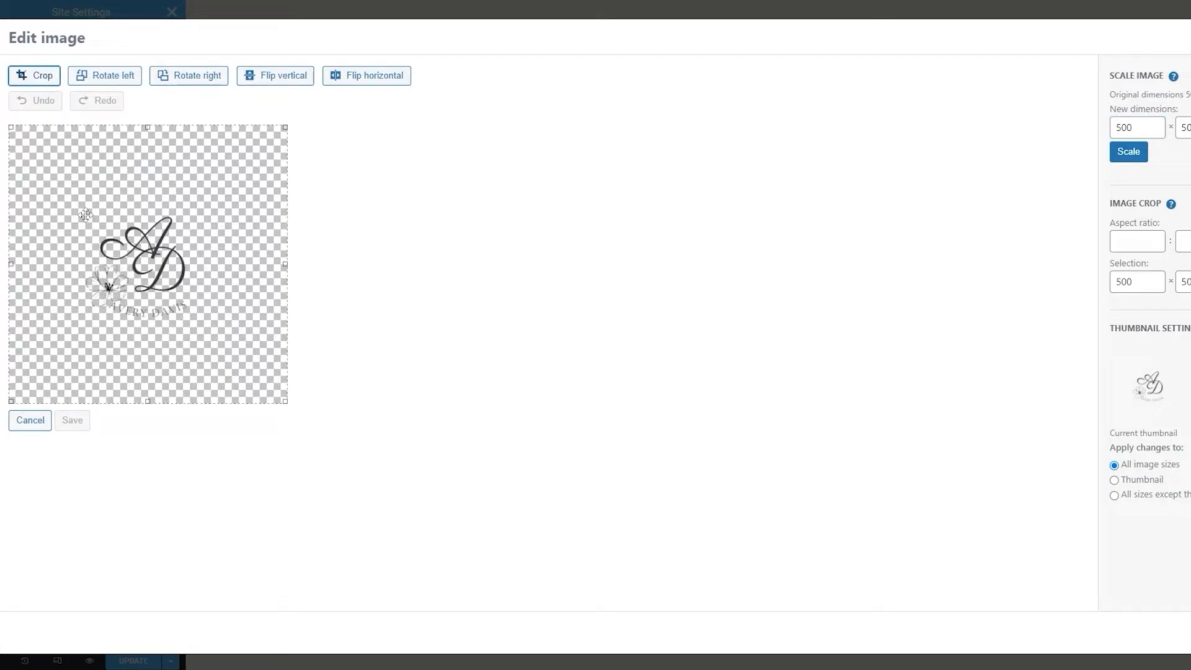
drag(1135, 283, 1101, 289)
text(350)
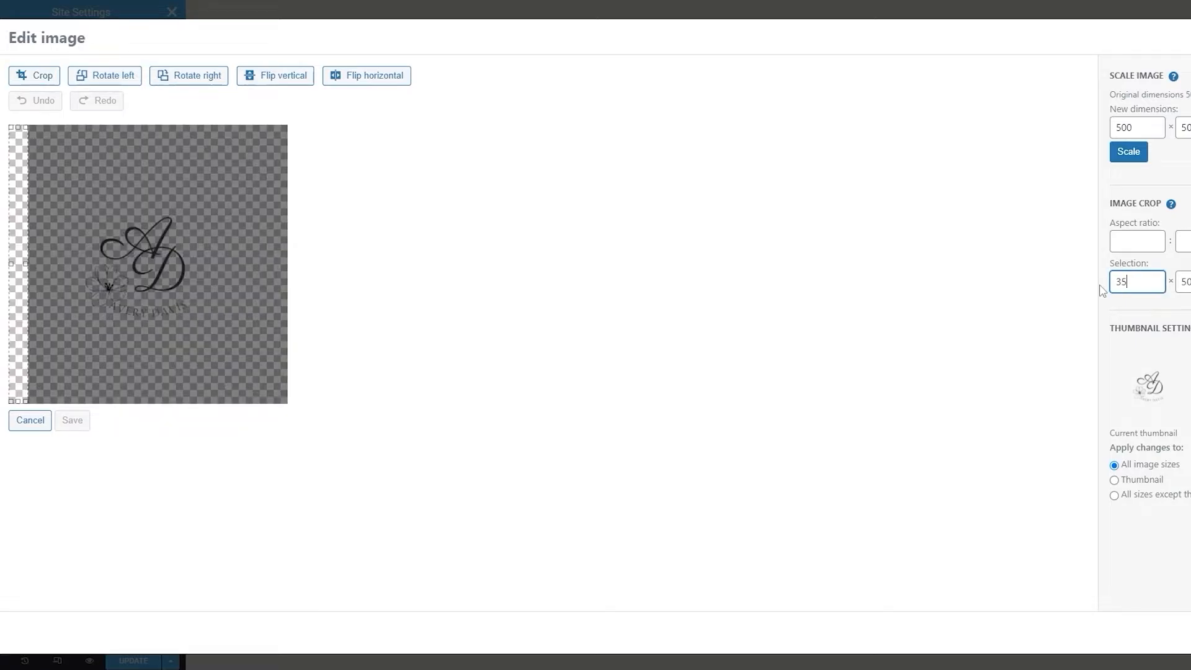
key(Tab)
text(100)
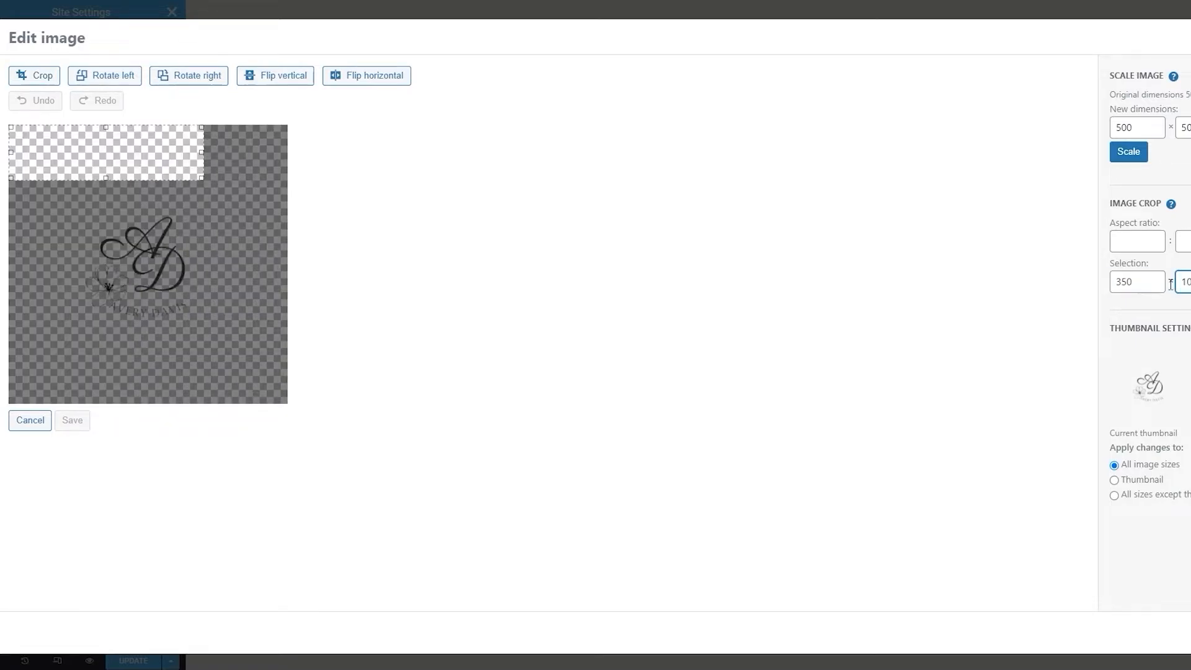
- Move the crop selection over the monogram, extend it to 350 × 150 pixels and crop the image
drag(116, 166, 151, 279)
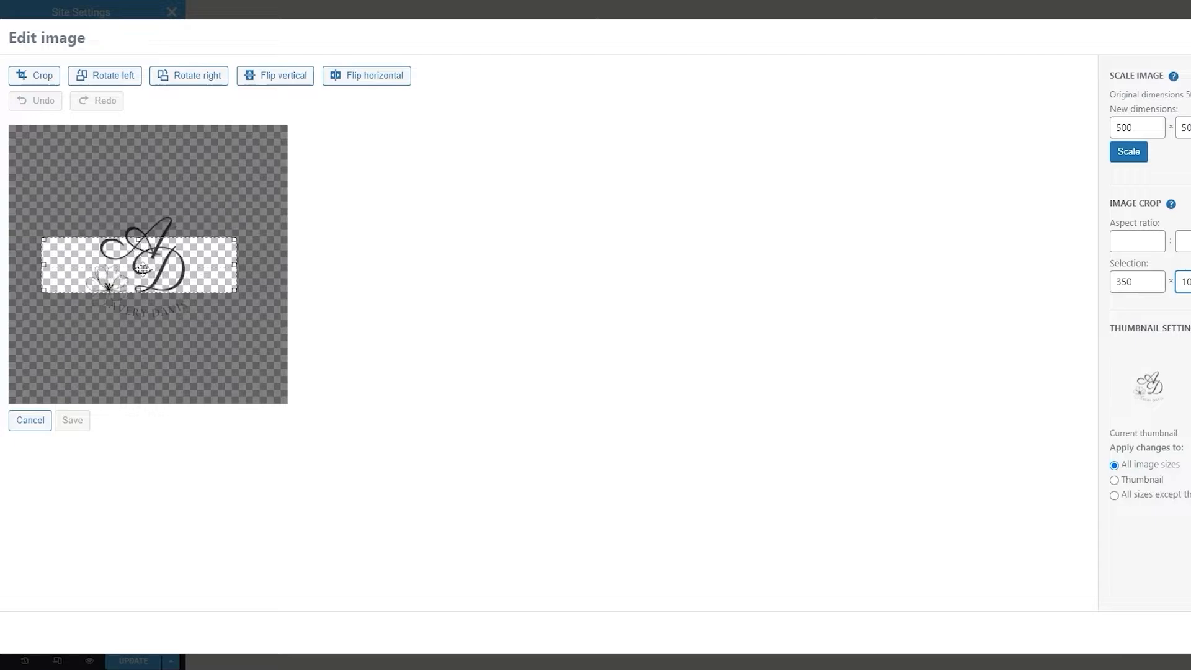
drag(140, 239, 140, 216)
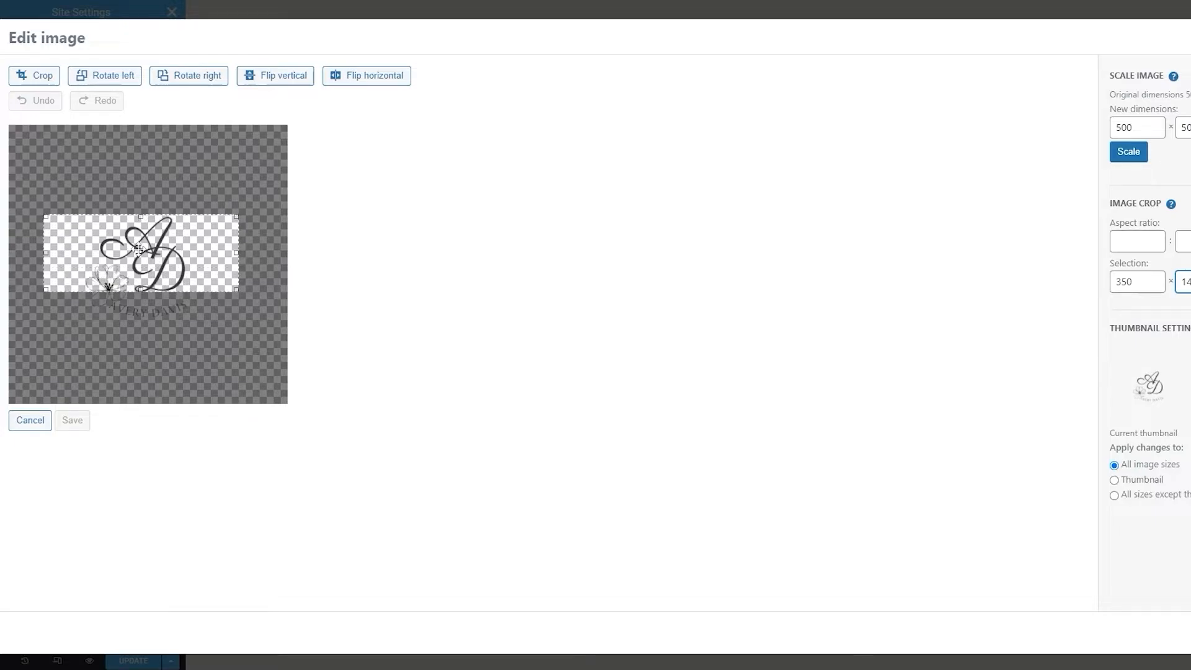
drag(140, 290, 139, 318)
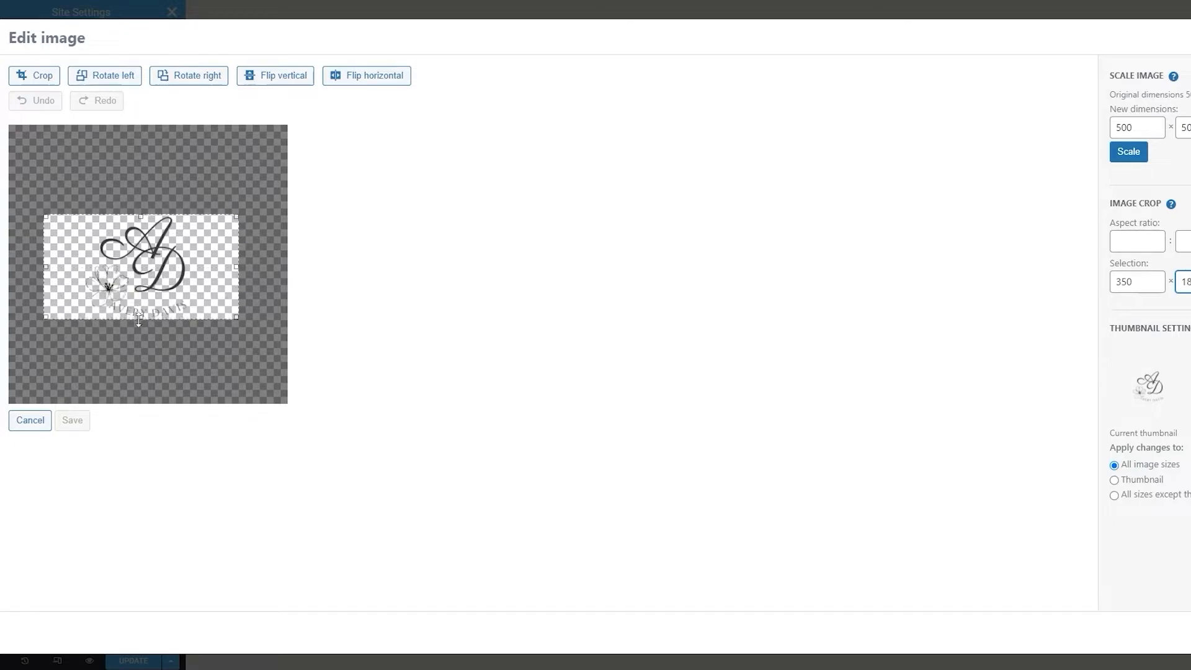
drag(231, 285, 236, 286)
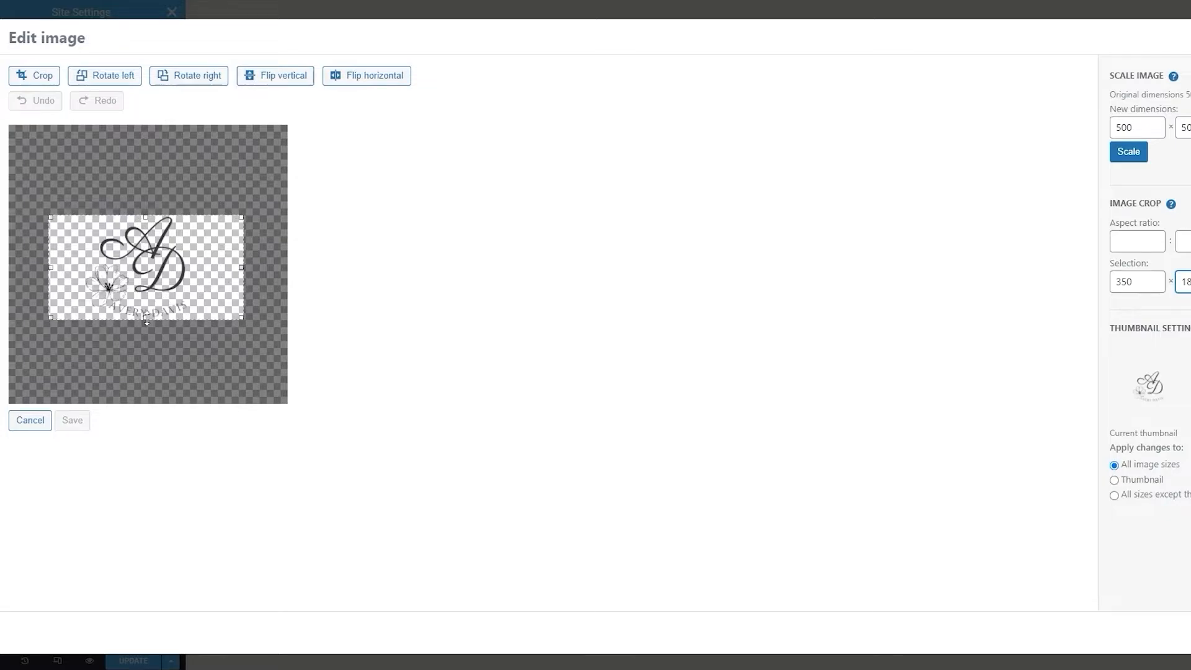
drag(146, 319, 149, 296)
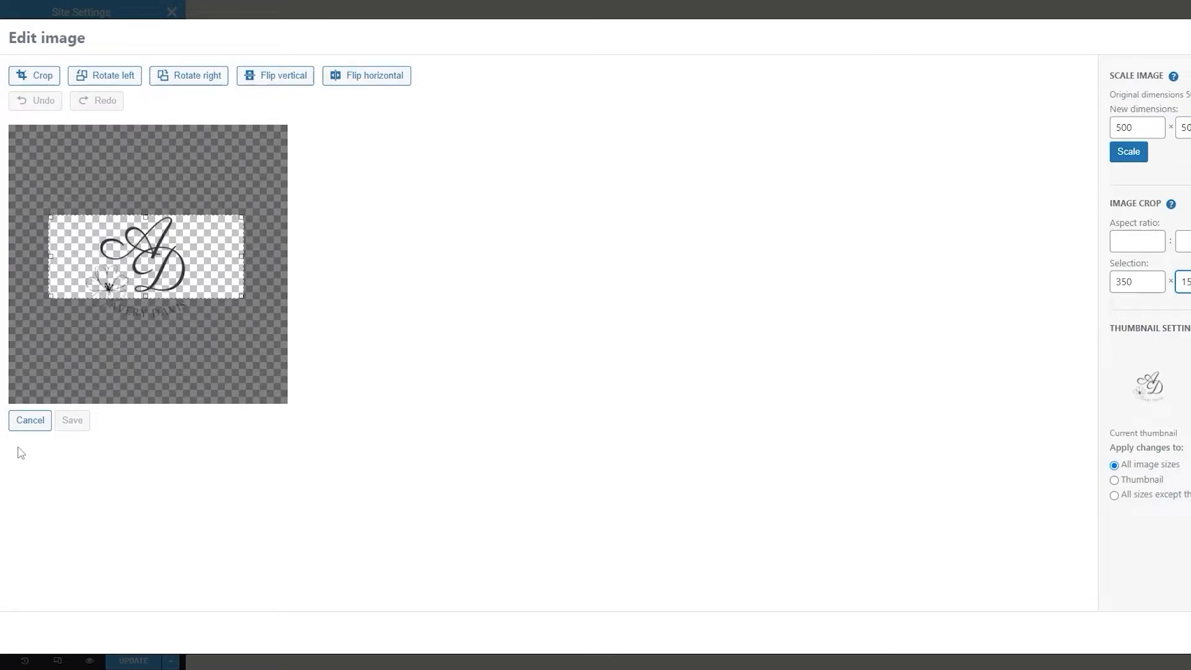
click(49, 80)
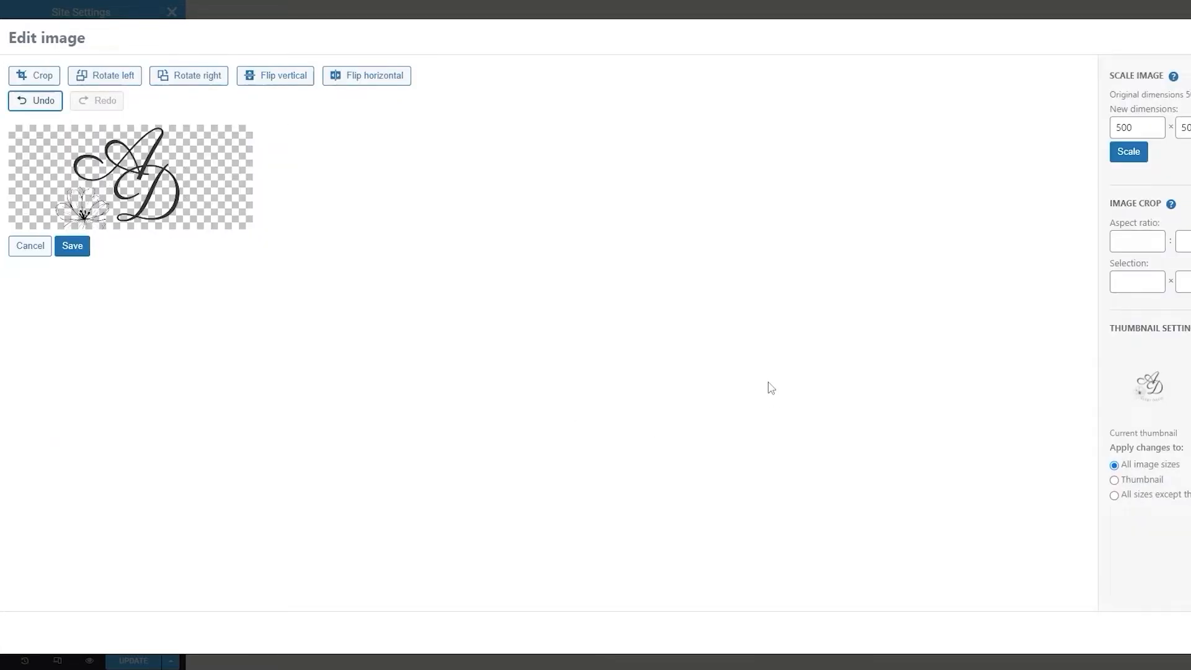
- Save the cropped image, insert it as the site logo and update the site settings
click(80, 250)
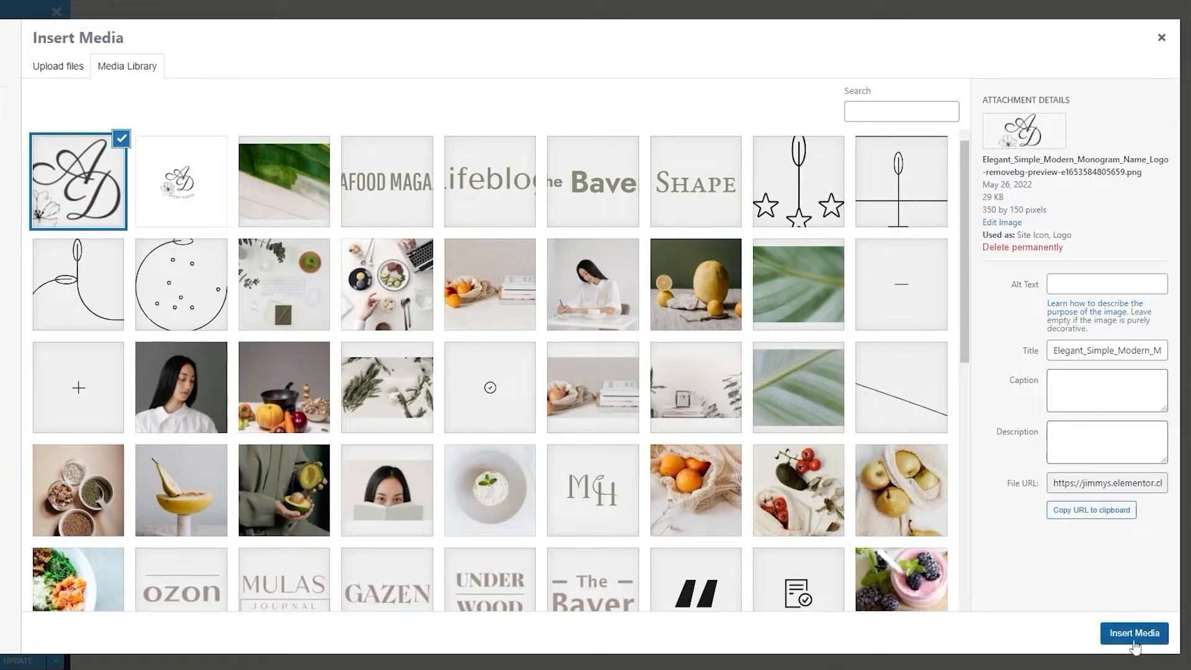
click(1133, 634)
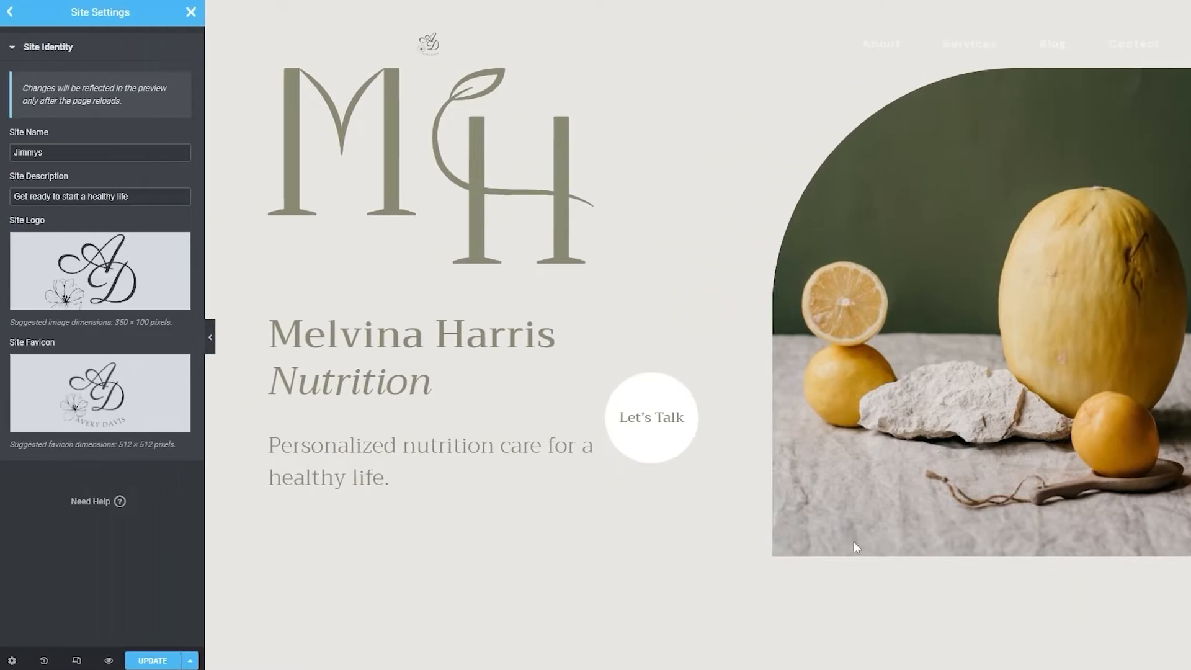
key(ctrl+s)
click(149, 623)
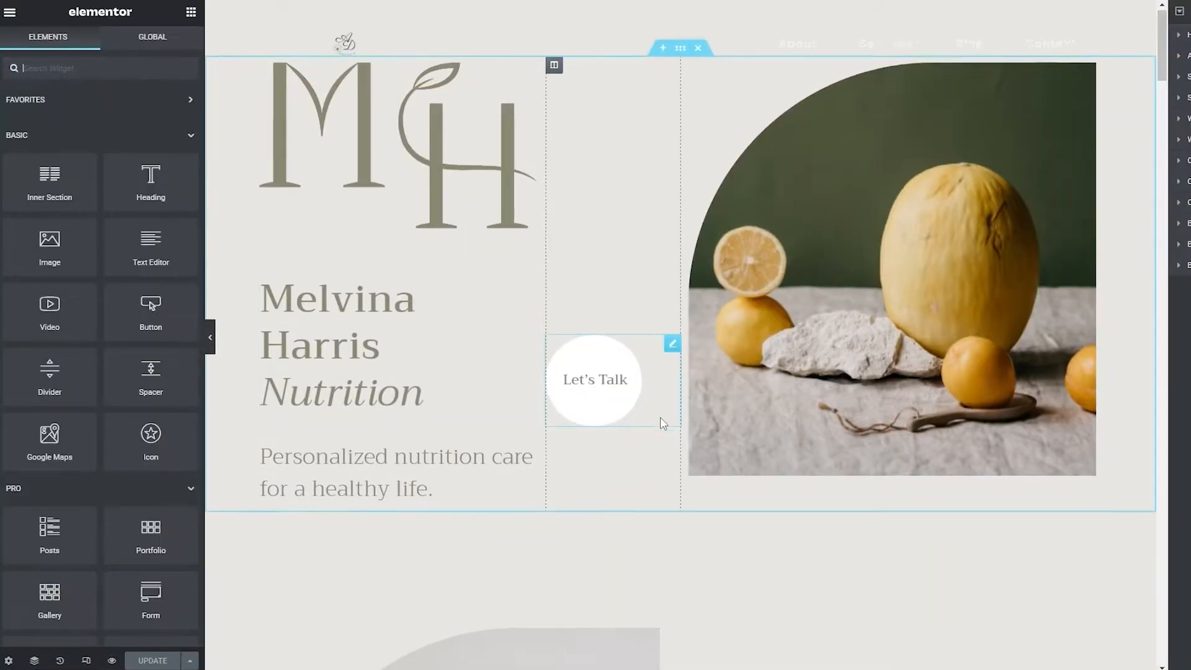
- Replace the hero section's MH logo image with a newly uploaded copy of the uncropped monogram logo
scroll(707, 422, down, 3)
scroll(751, 427, up, 3)
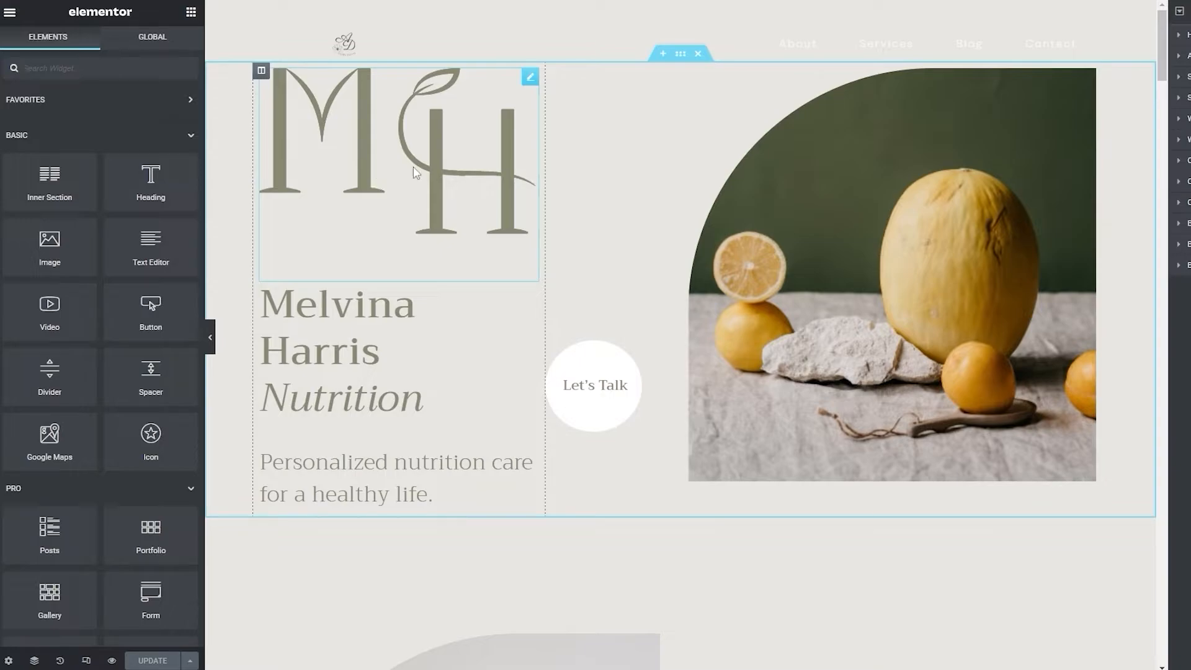
click(421, 182)
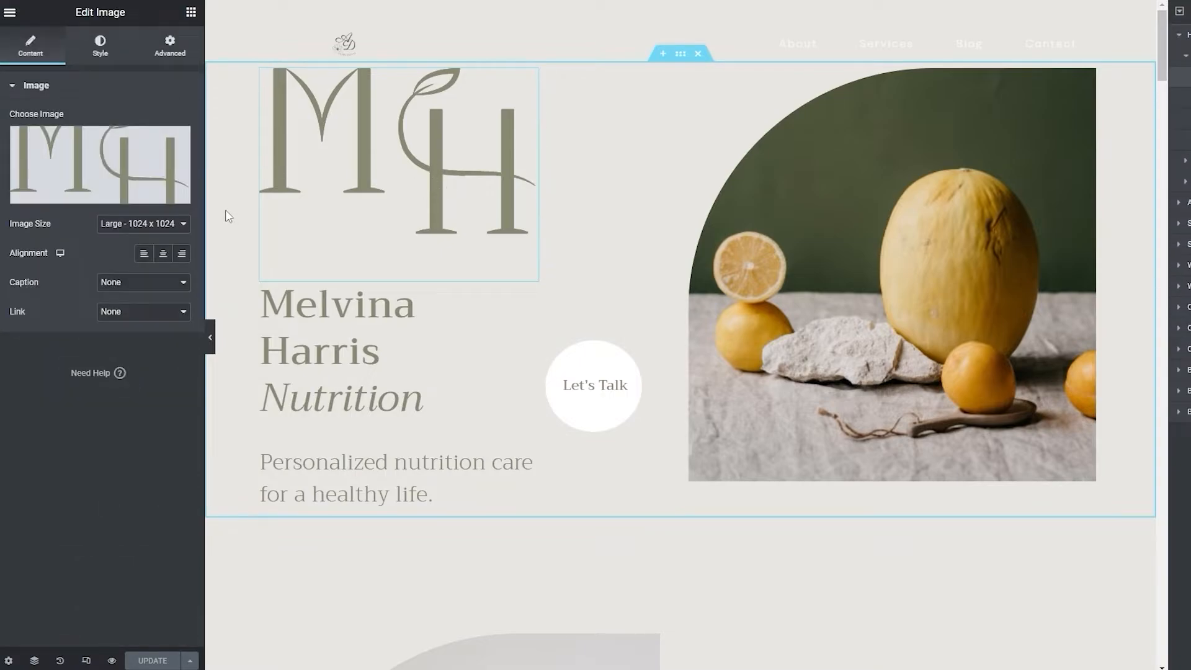
click(83, 193)
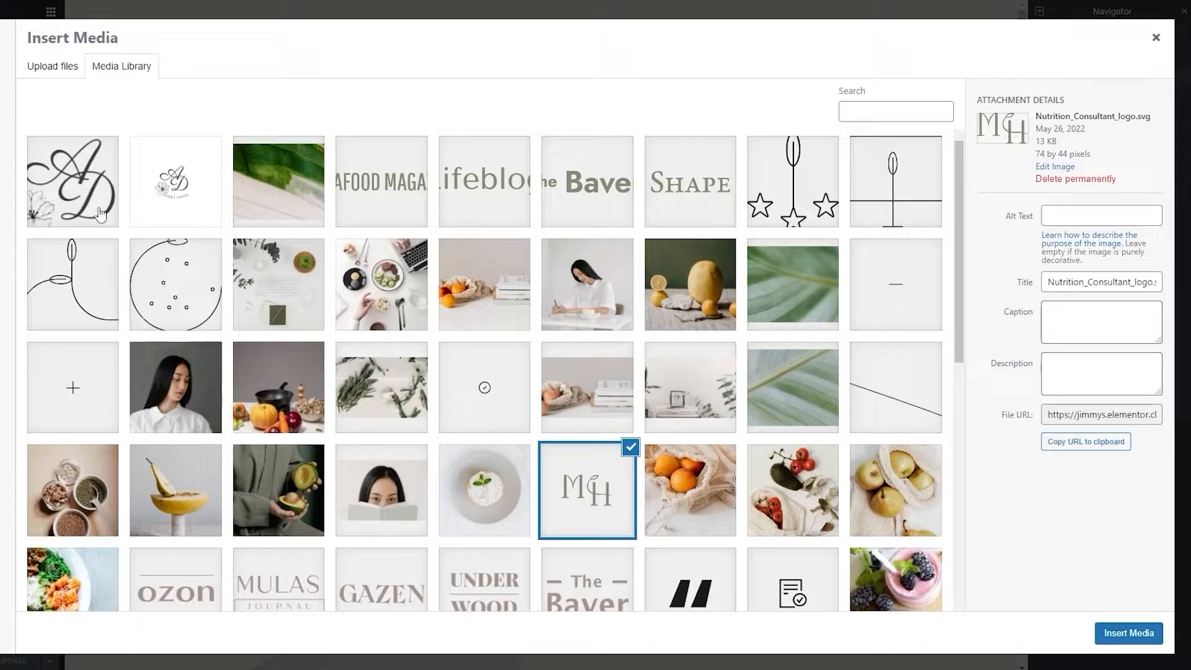
click(51, 66)
click(615, 321)
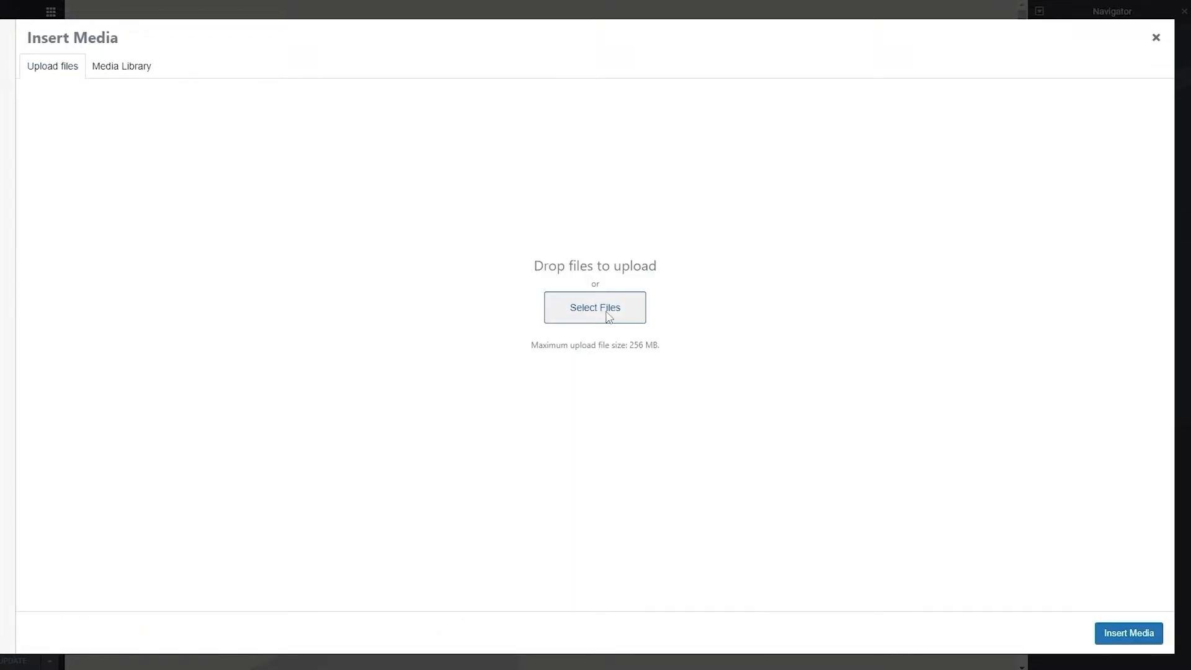
double_click(584, 187)
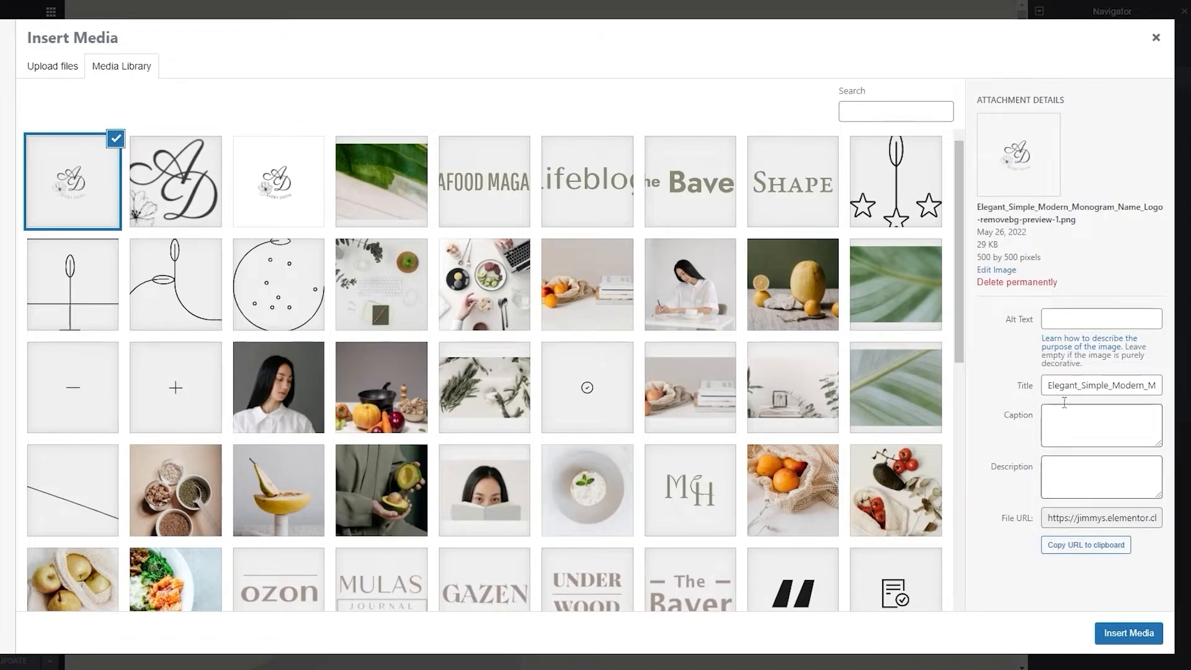
click(1128, 639)
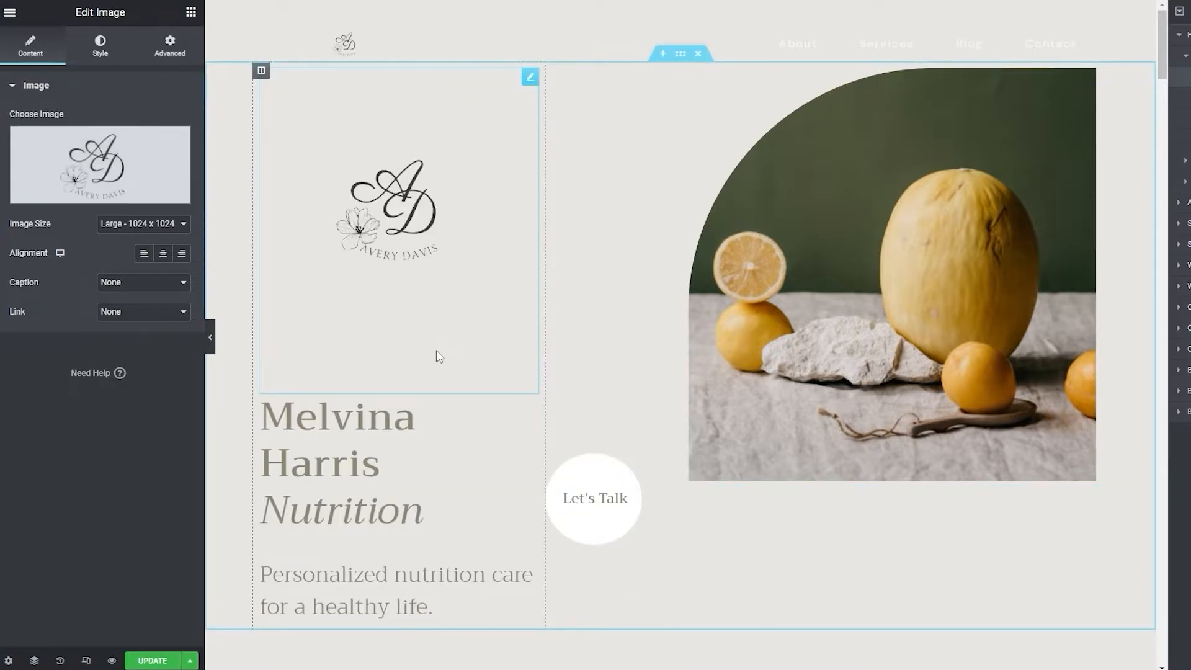
- Set the width of the hero section's monogram logo image to 92%
click(100, 51)
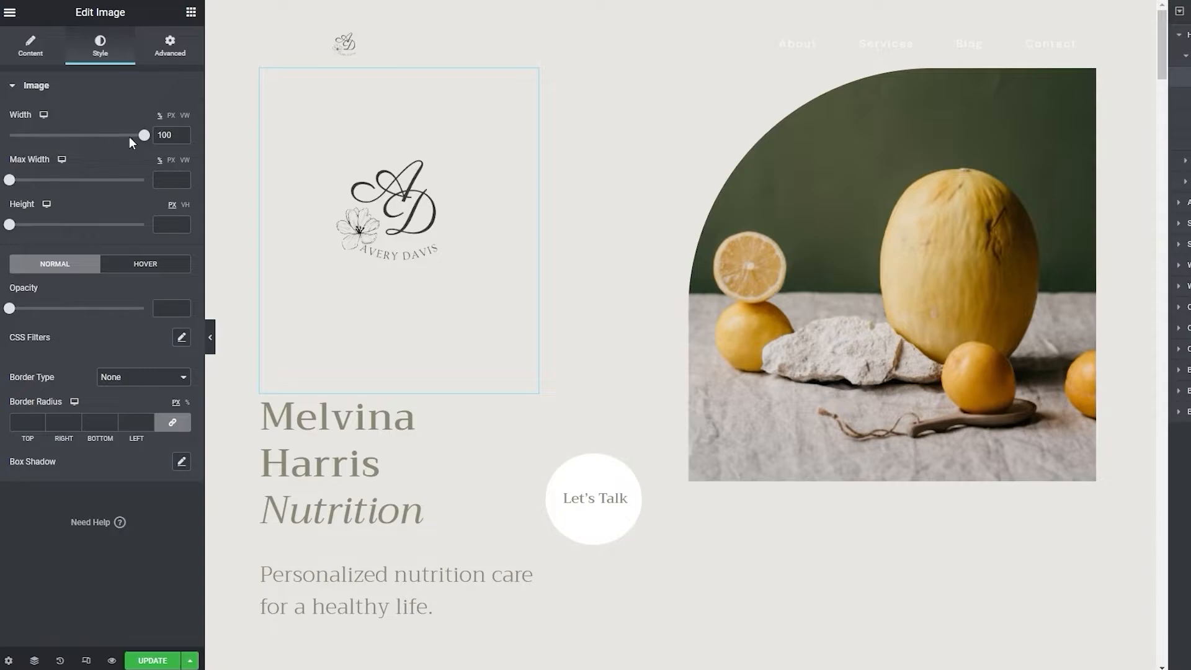
drag(129, 136, 146, 138)
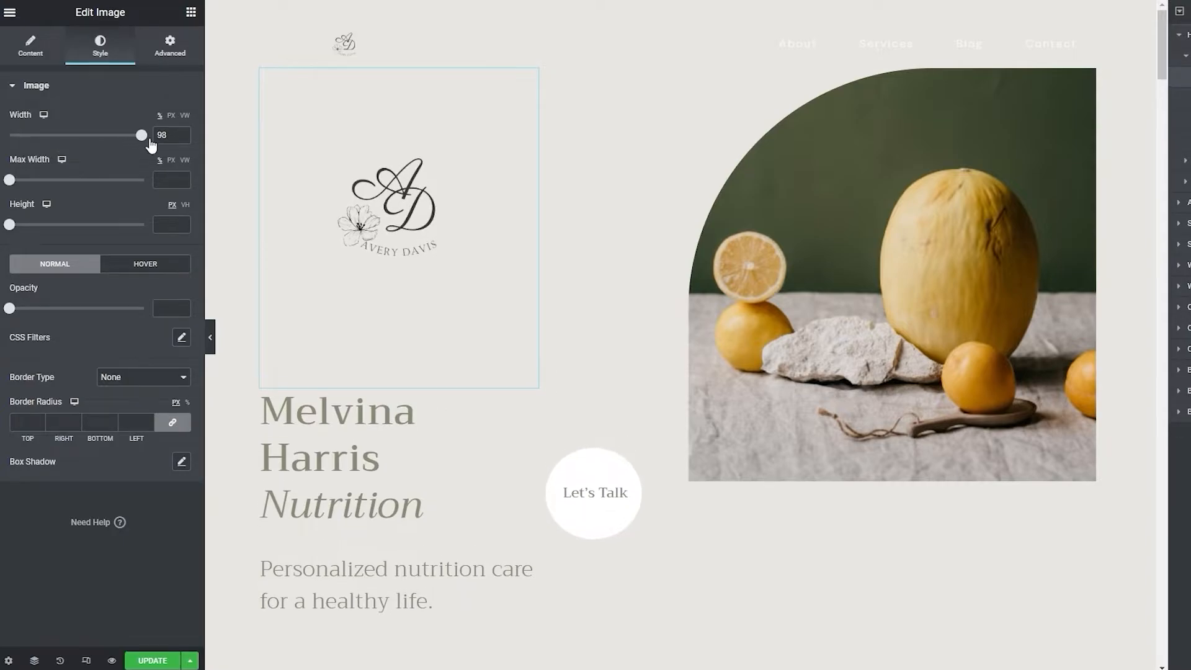
drag(9, 181, 81, 190)
drag(143, 138, 93, 137)
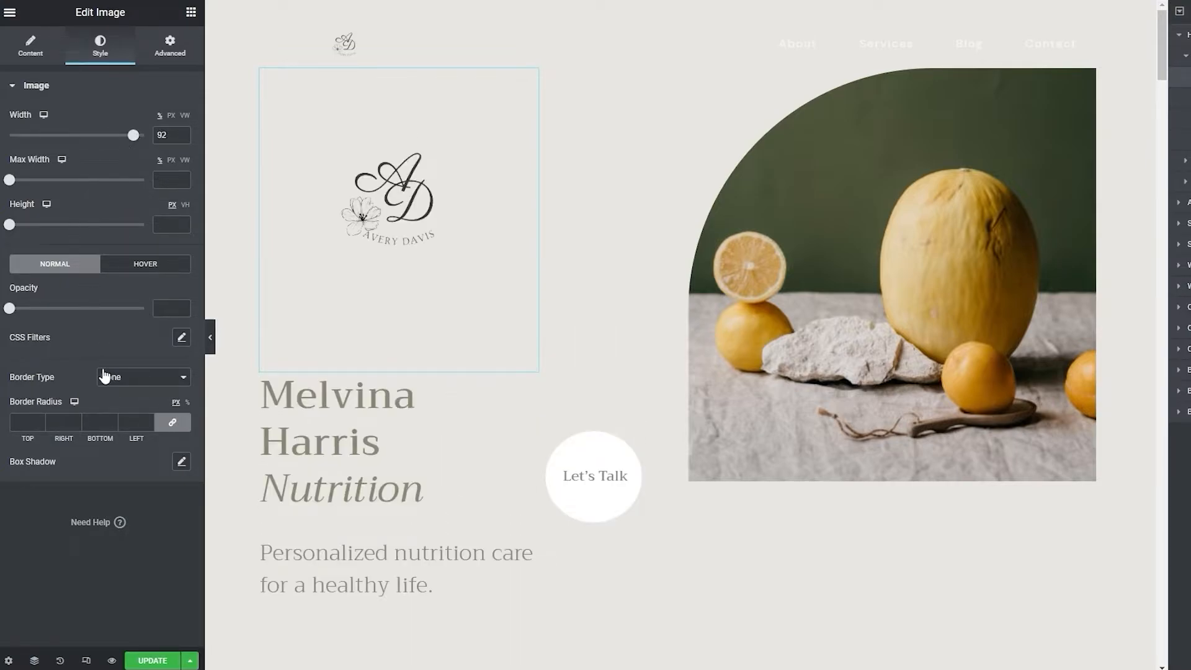
click(76, 421)
key(BackSpace)
key(ctrl+z)
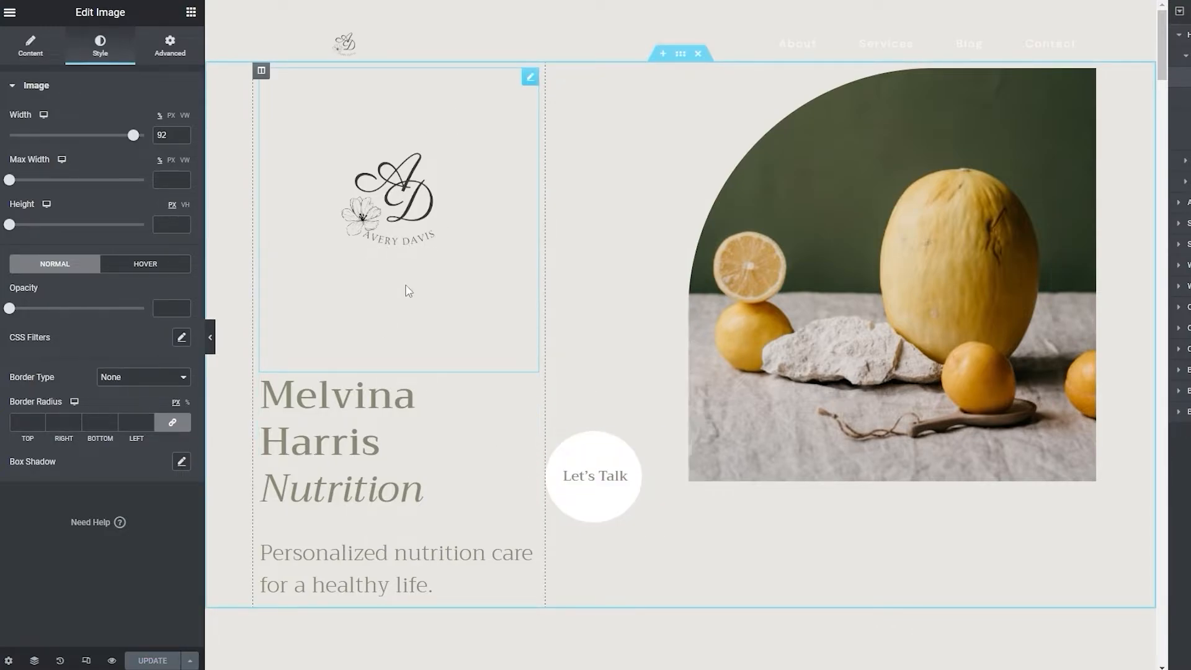
- Replace the name in the hero heading with the full name from the monogram logo, on a single line
click(375, 435)
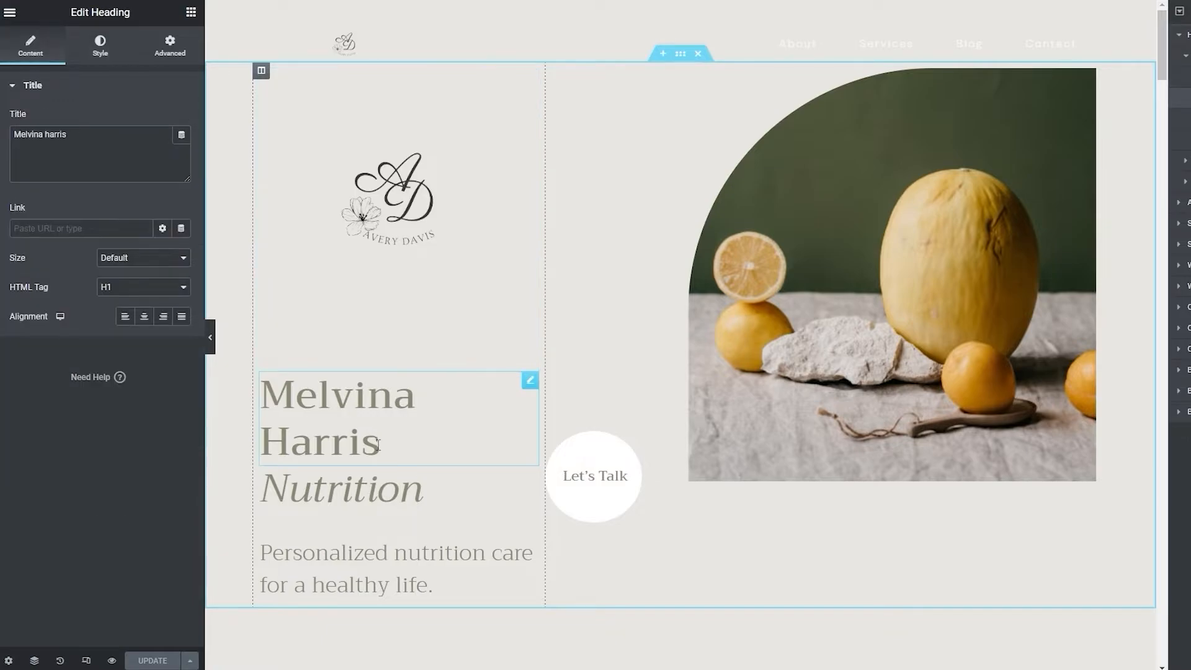
drag(379, 444, 273, 449)
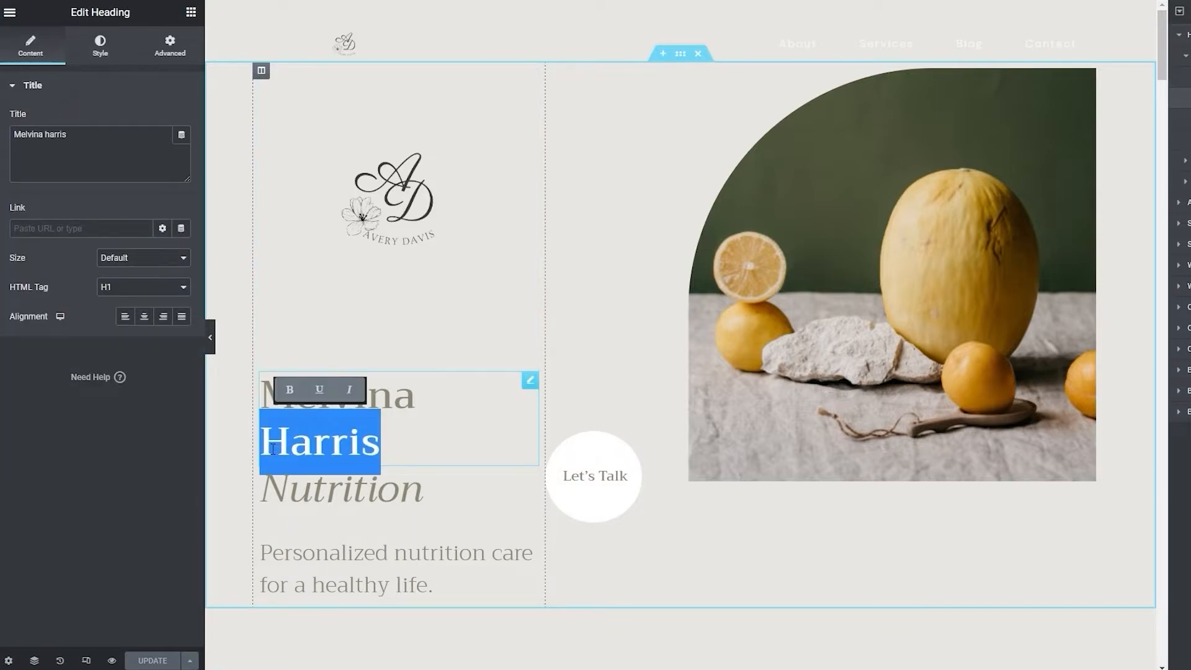
text(Davis)
key(ctrl+Left)
key(Return)
drag(414, 397, 265, 392)
text(Avery)
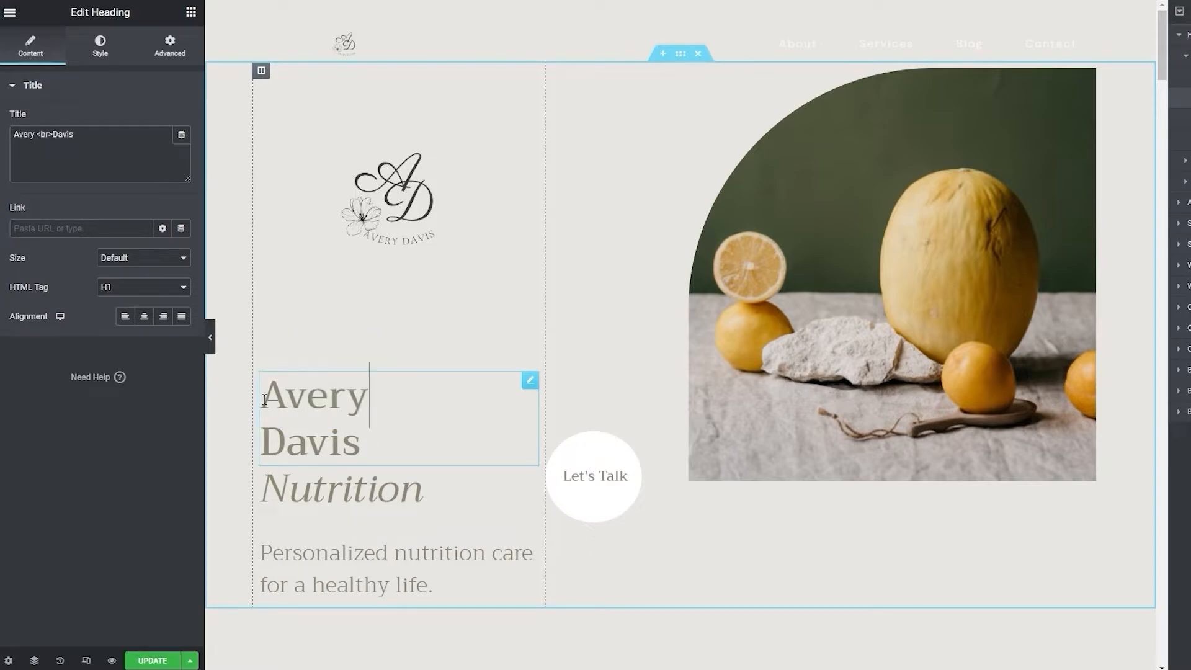
click(273, 446)
key(BackSpace)
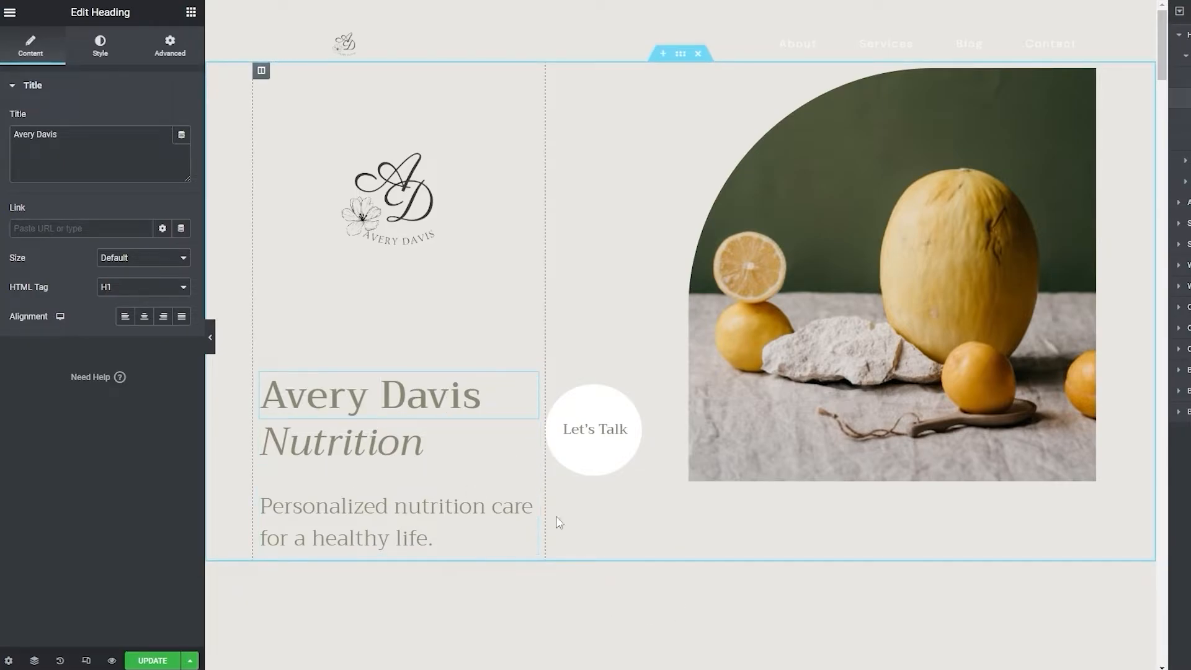
- Select the hero section's melon and lemon photo and open the media library to replace it
click(366, 508)
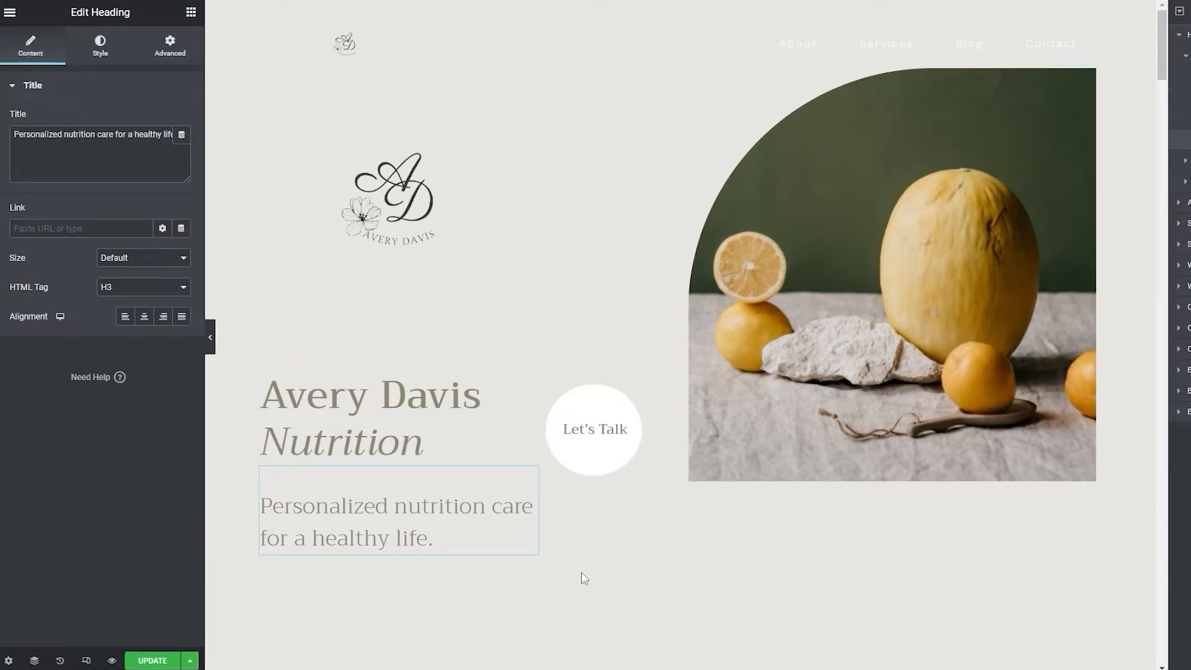
click(913, 260)
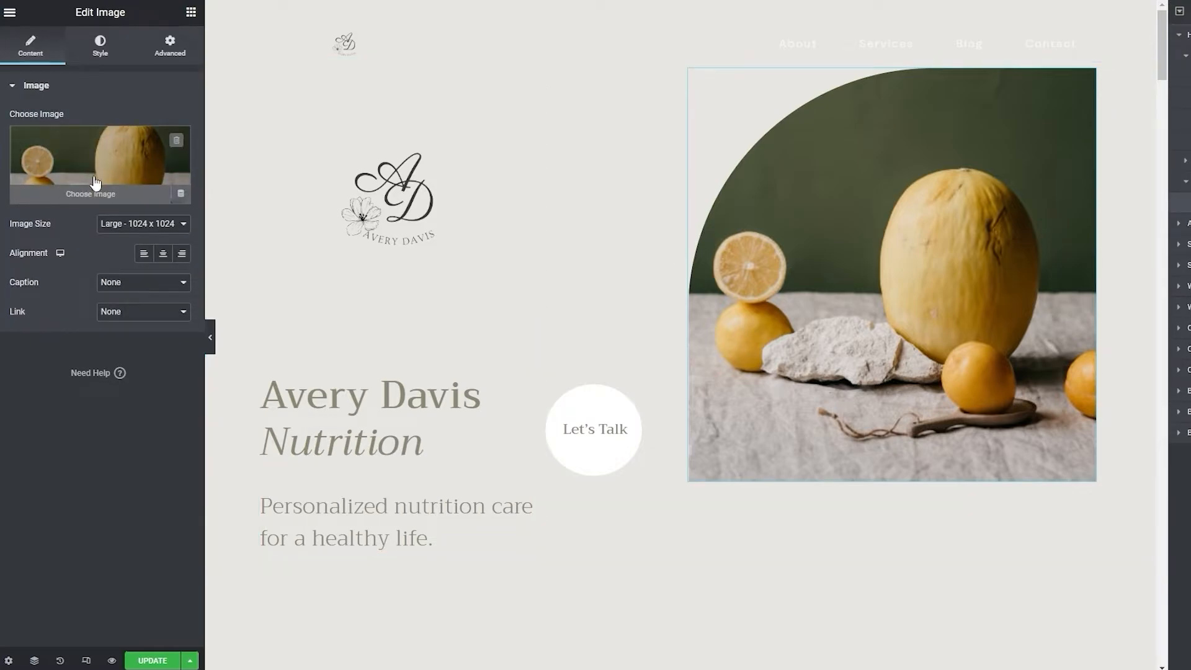
click(130, 232)
click(131, 231)
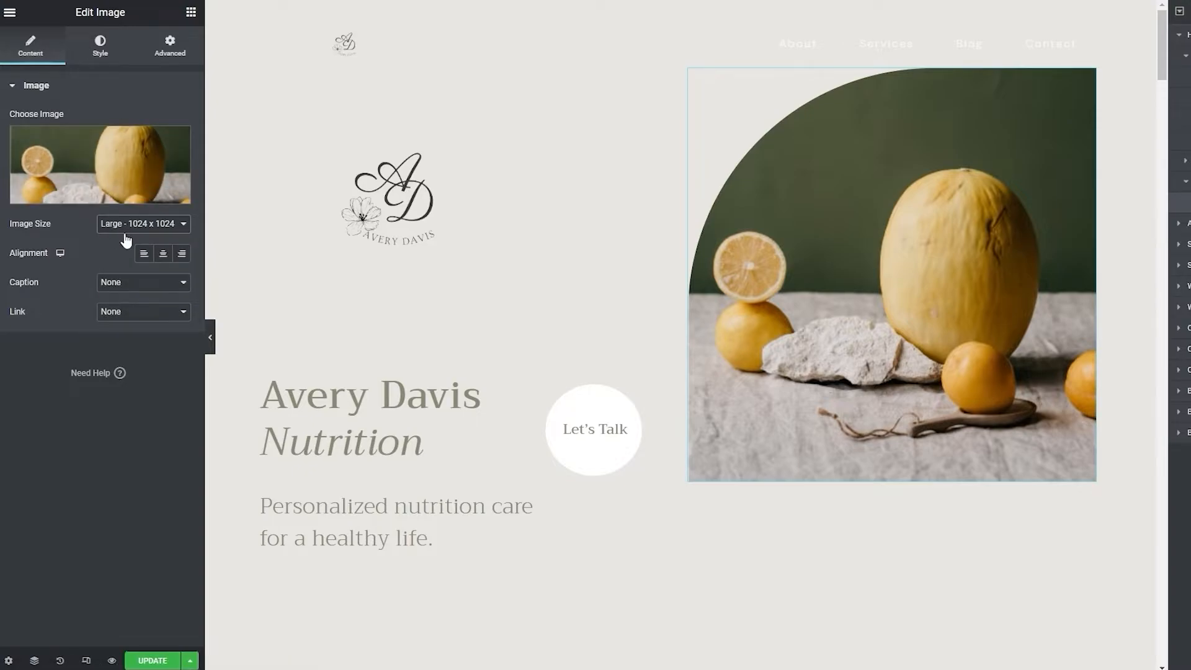
click(119, 200)
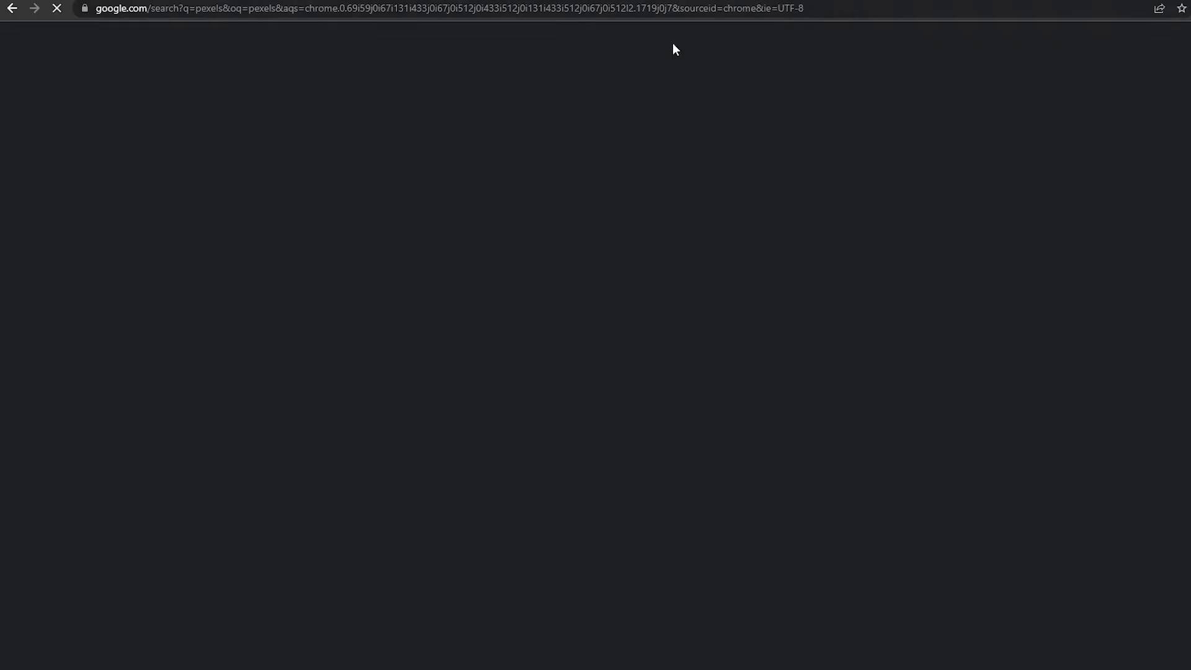
- Switch to the Pexels stock photo site and search it for "fruits"
click(151, 227)
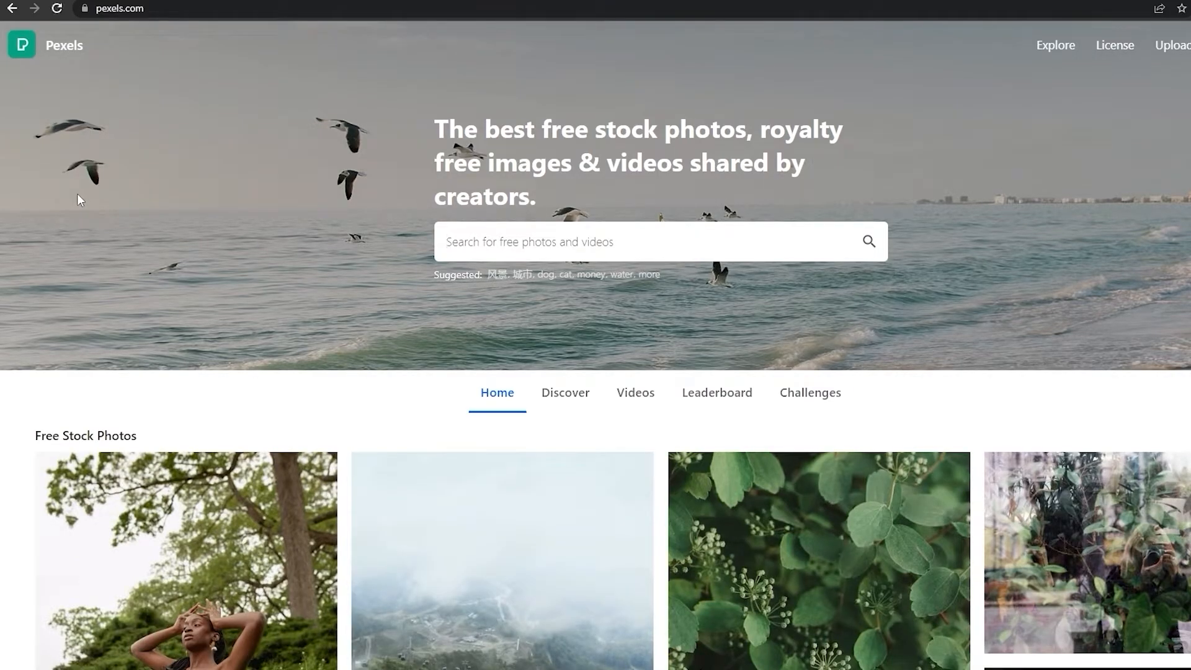
click(543, 237)
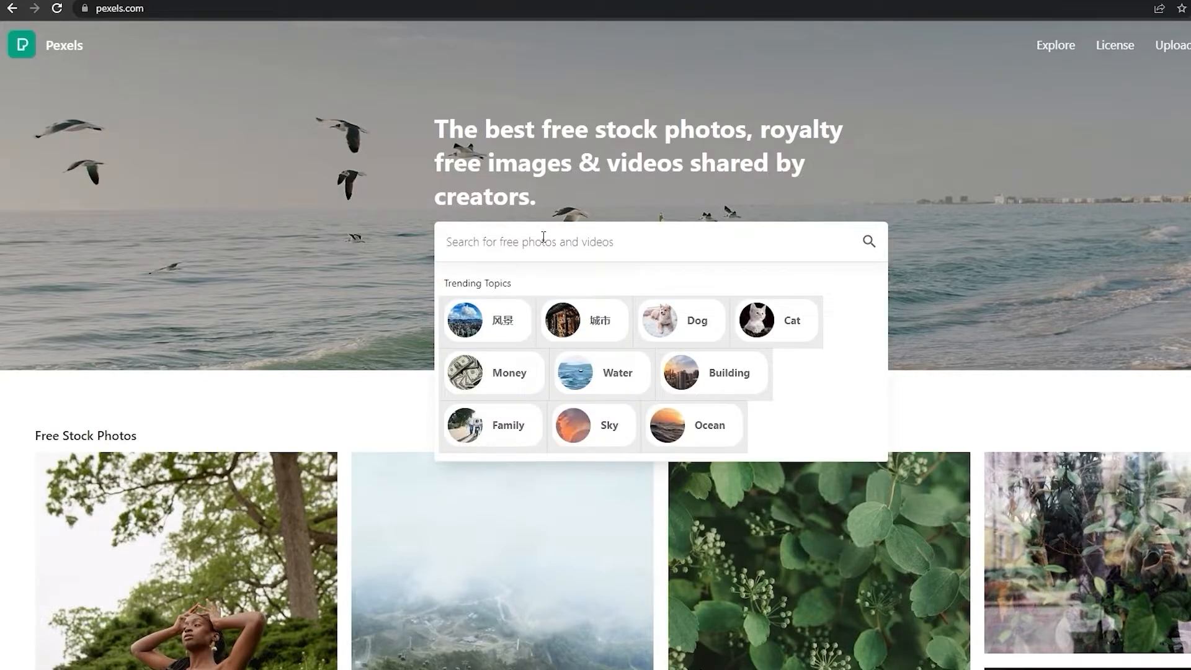
text(fruit)
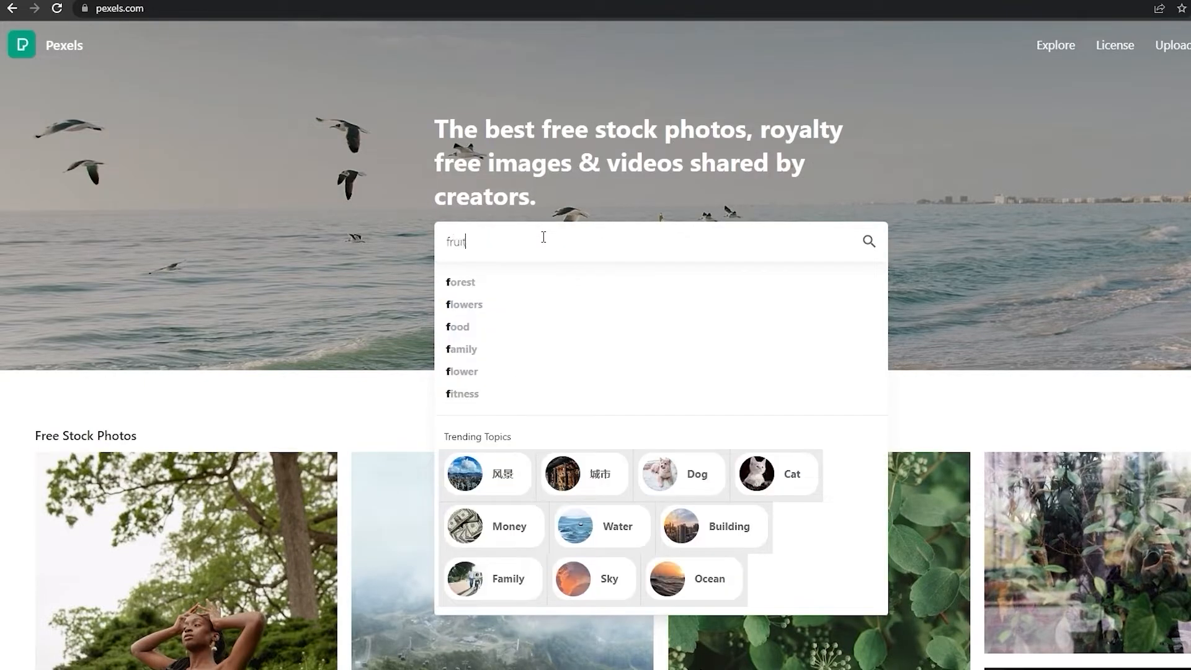
text(s)
key(Return)
- Browse the fruit photo results for a suitable new hero image
scroll(601, 385, down, 5)
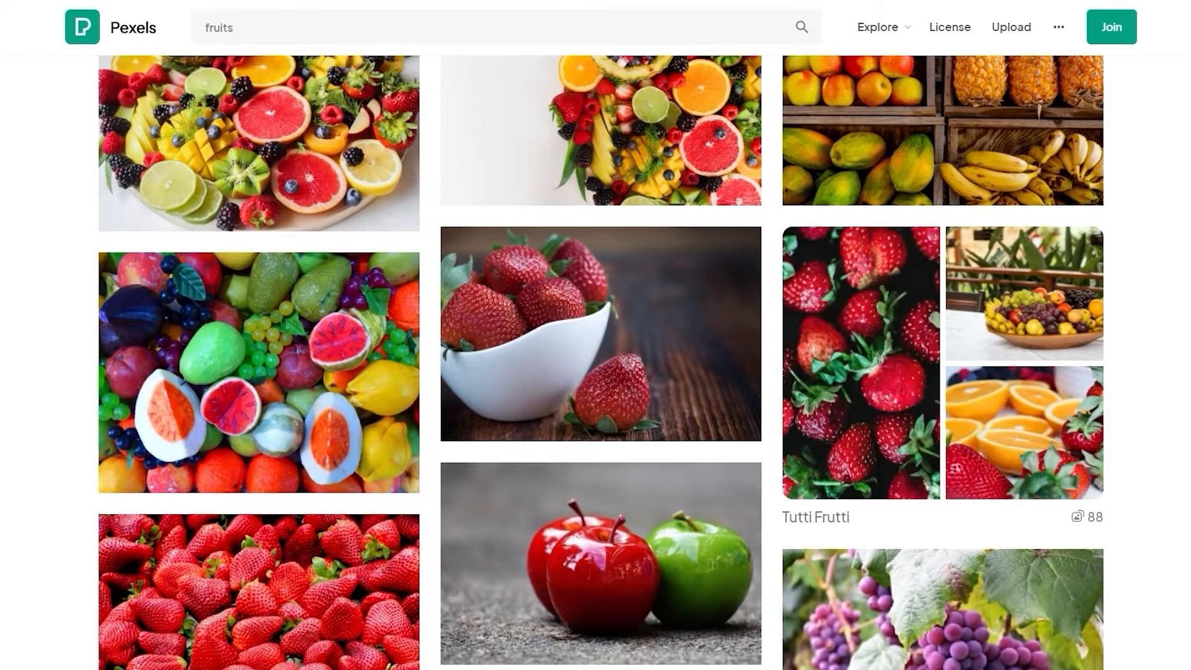
scroll(601, 385, down, 2)
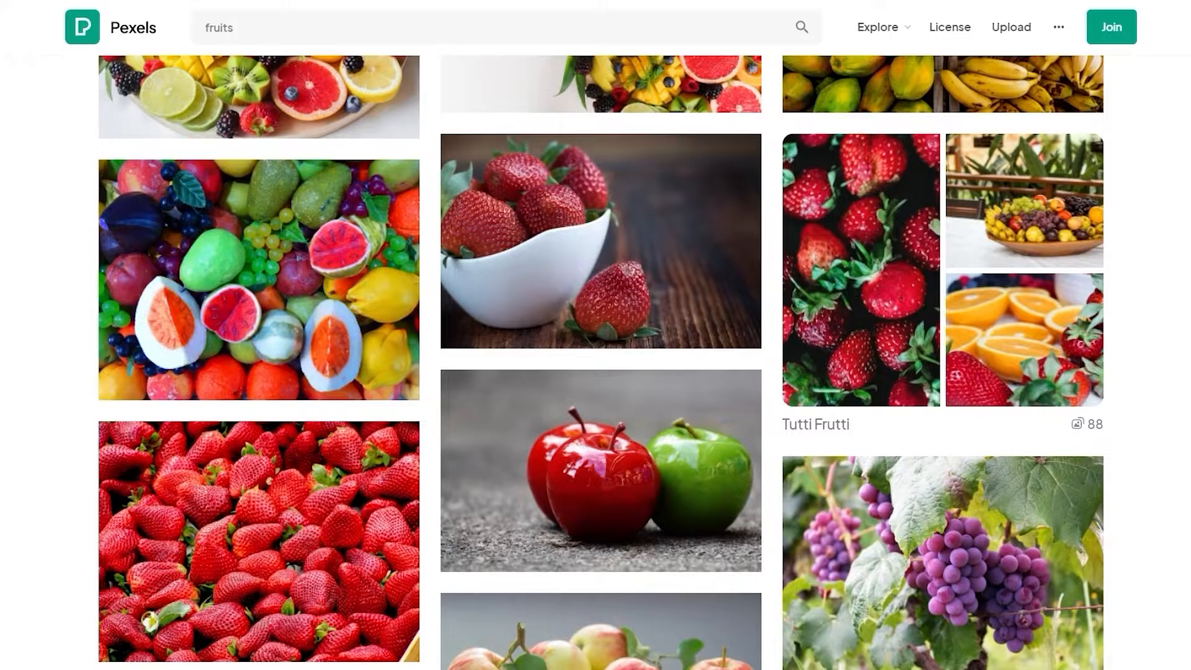
scroll(605, 383, down, 2)
scroll(825, 341, down, 2)
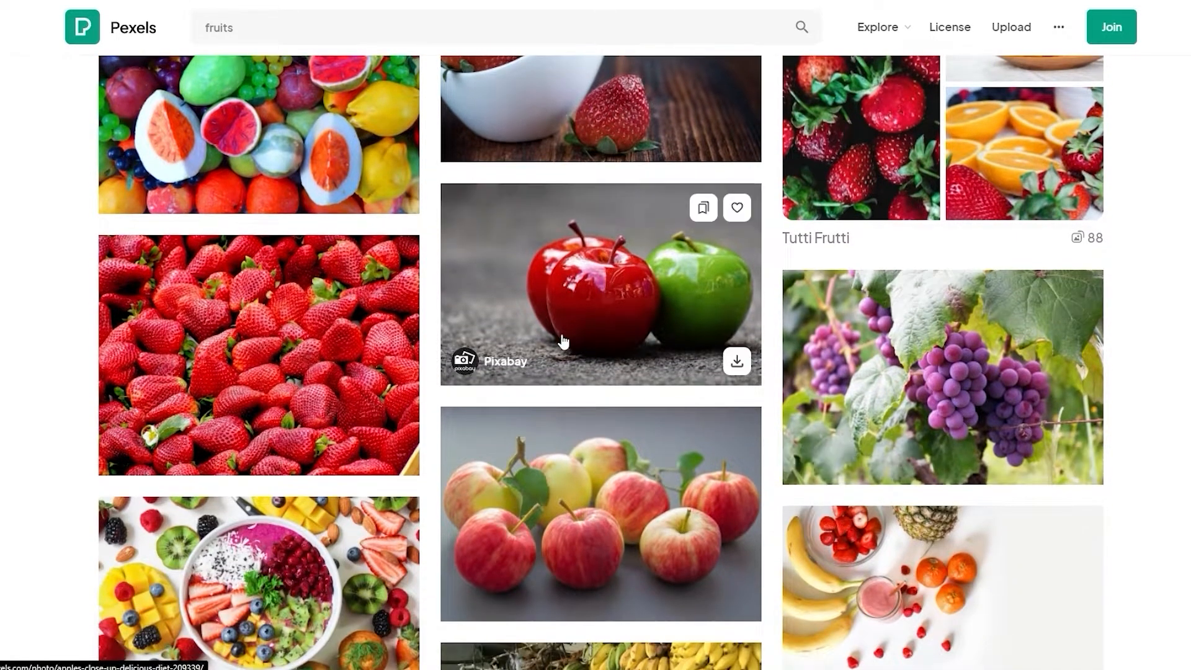
scroll(659, 545, up, 7)
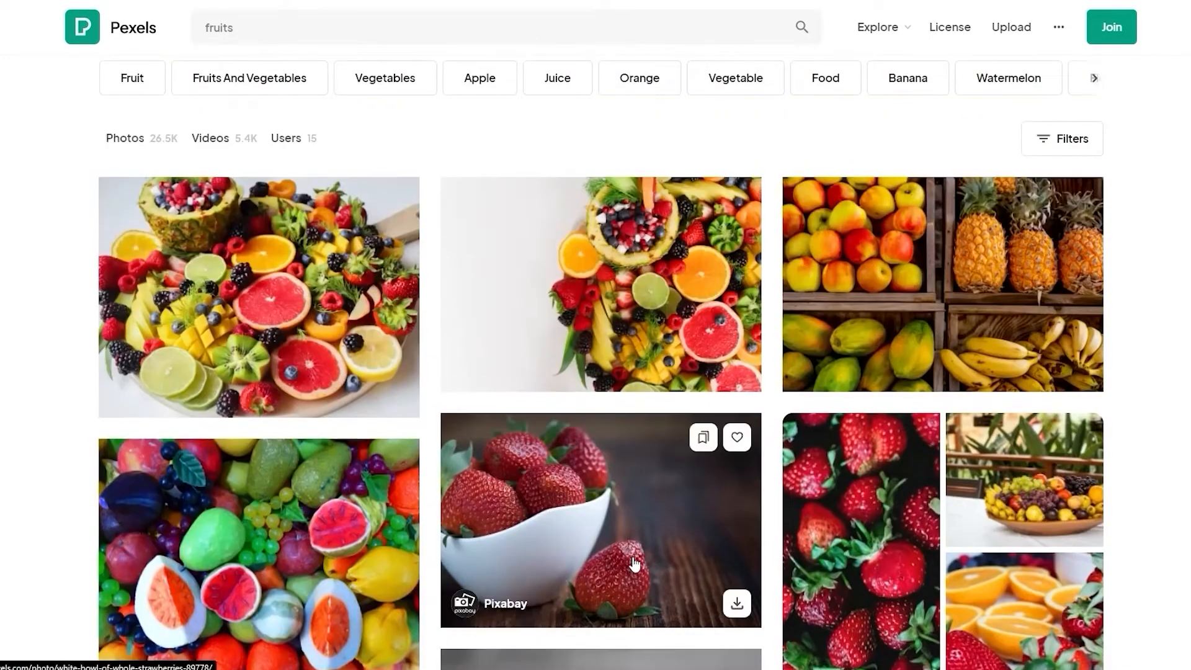
scroll(569, 497, down, 3)
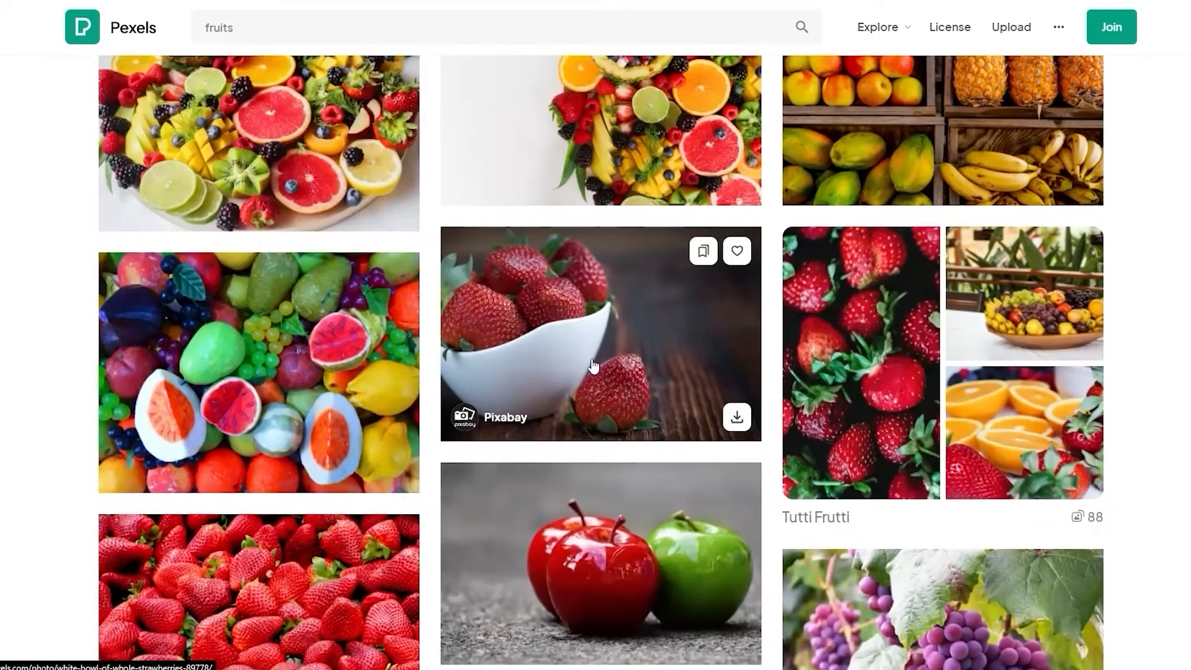
scroll(594, 366, down, 6)
scroll(589, 299, up, 7)
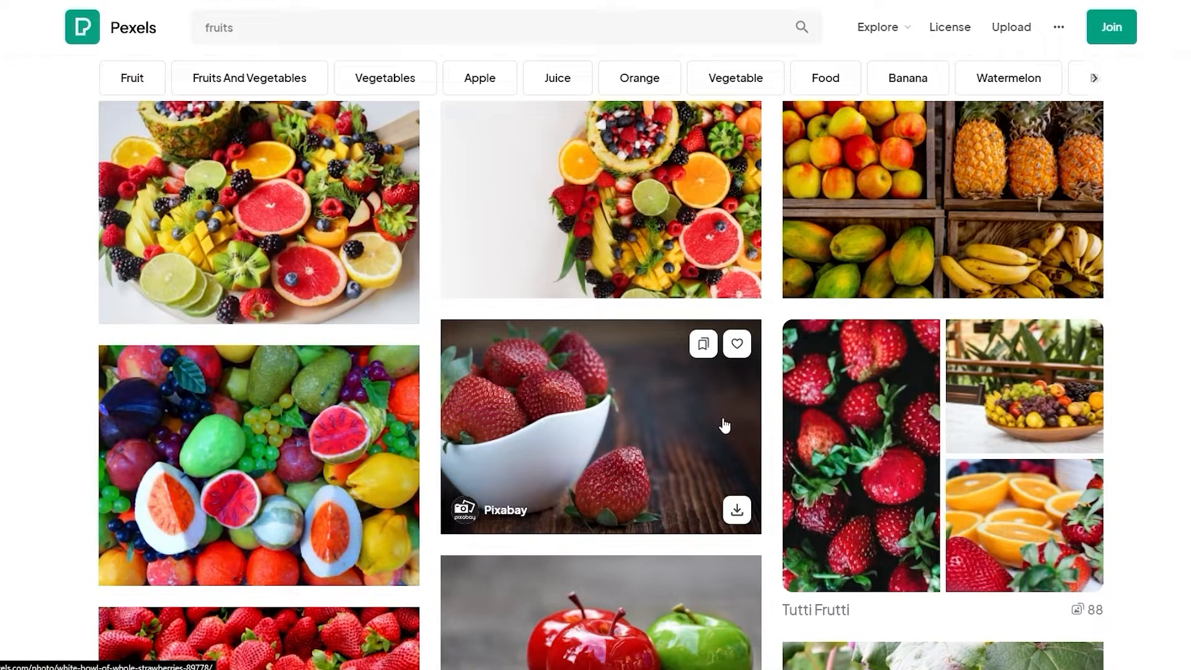
scroll(725, 426, down, 10)
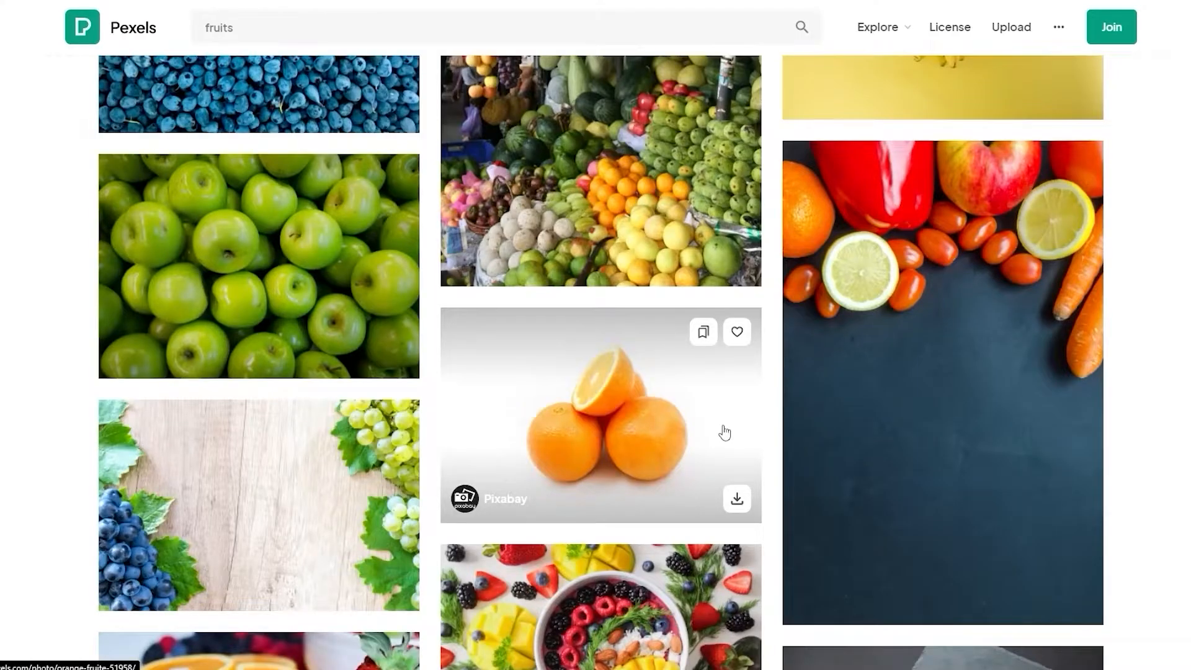
scroll(725, 432, down, 6)
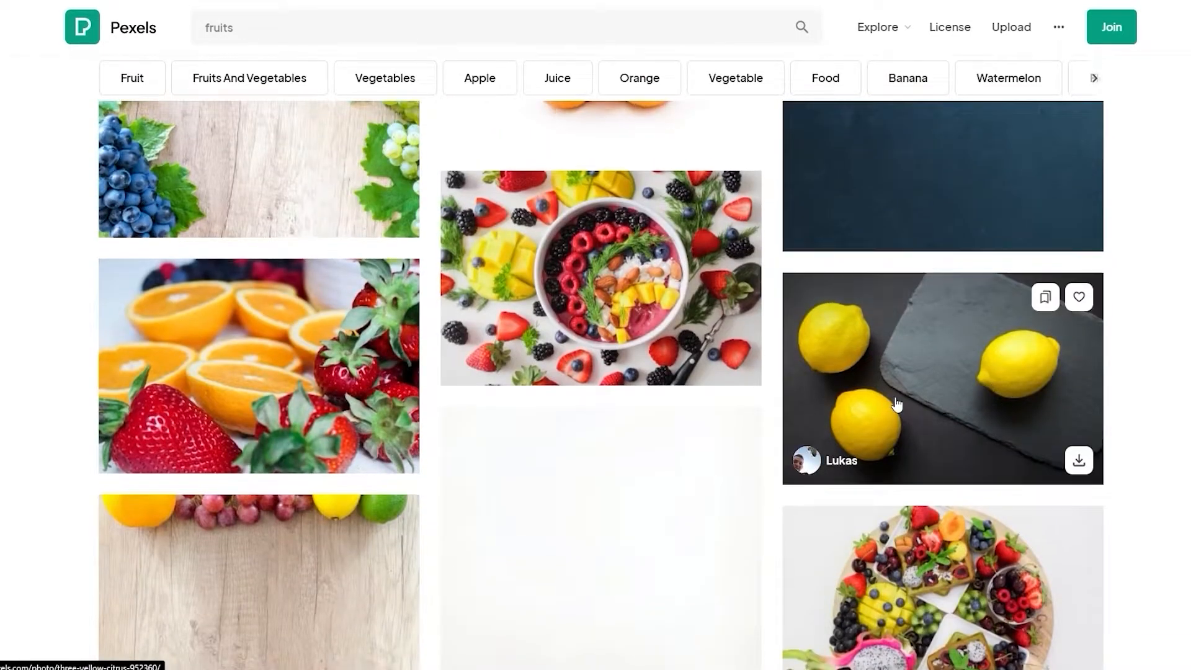
scroll(898, 404, down, 10)
scroll(613, 135, up, 3)
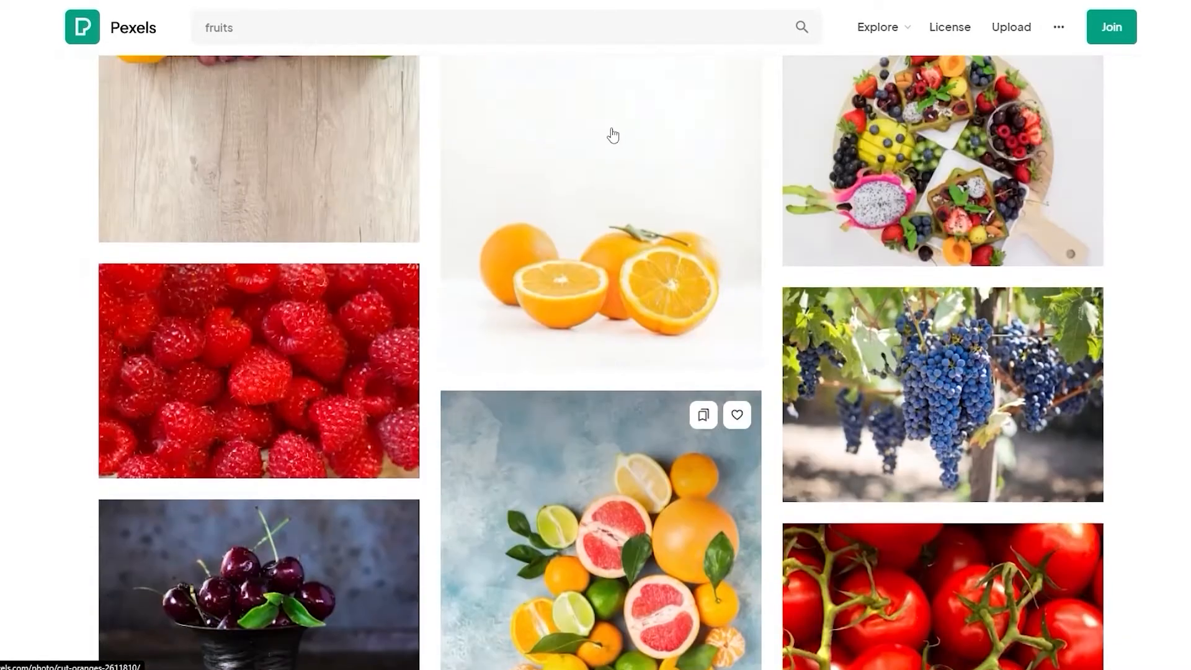
scroll(810, 506, down, 10)
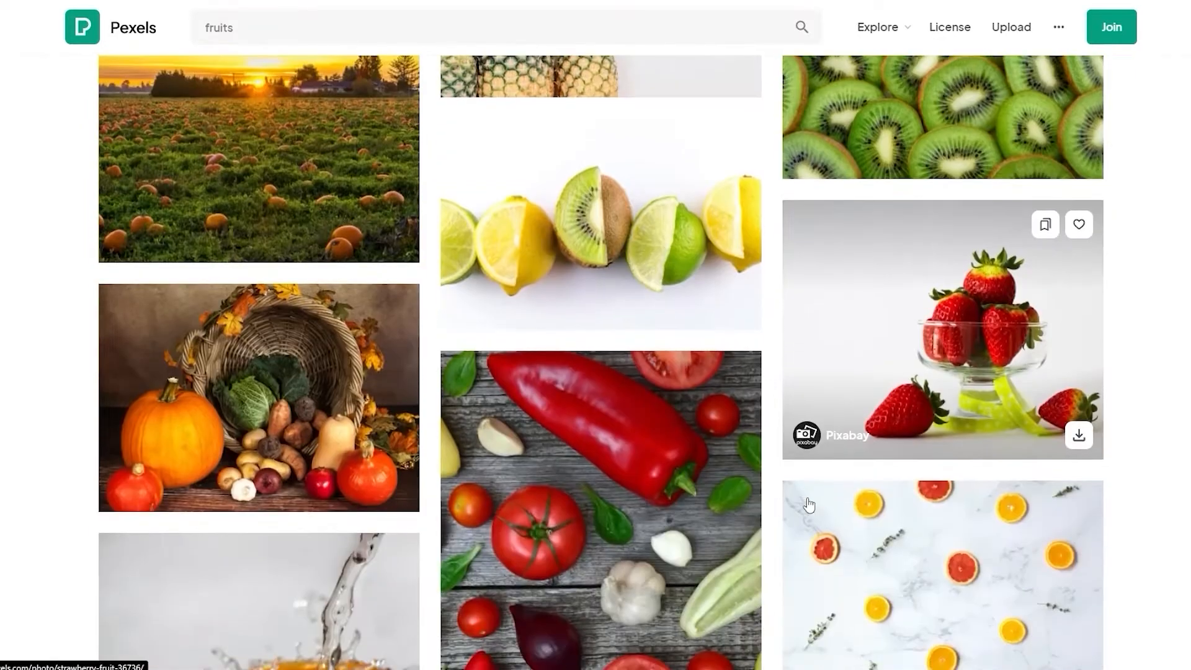
scroll(348, 472, down, 5)
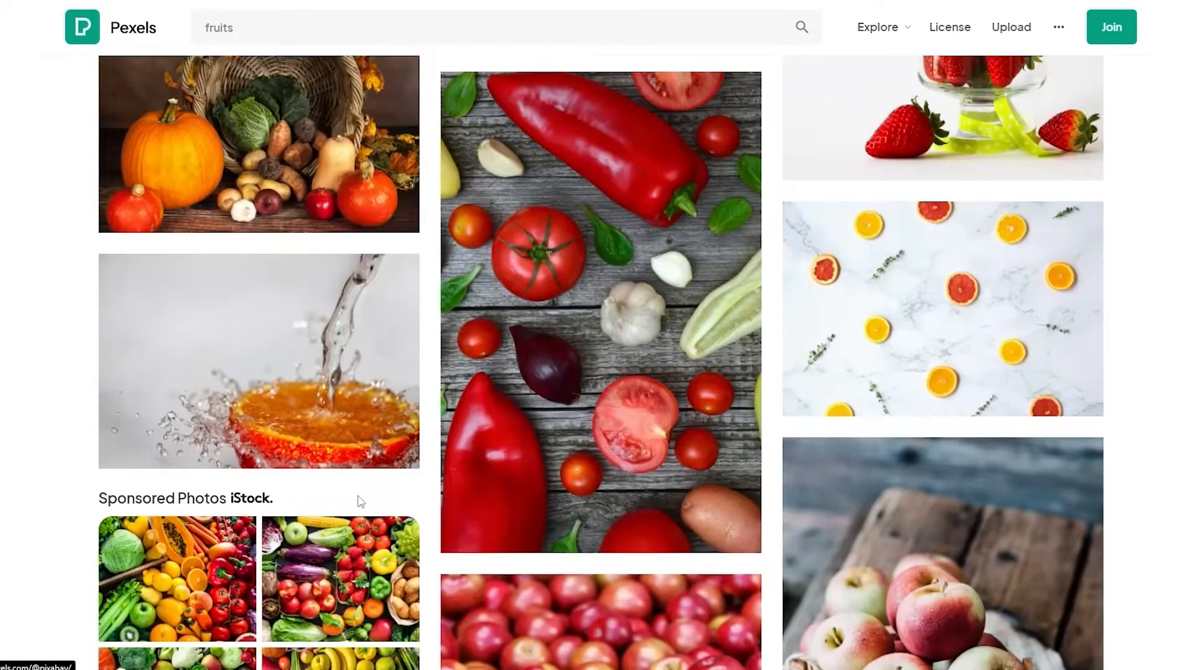
scroll(306, 338, up, 3)
scroll(304, 321, down, 7)
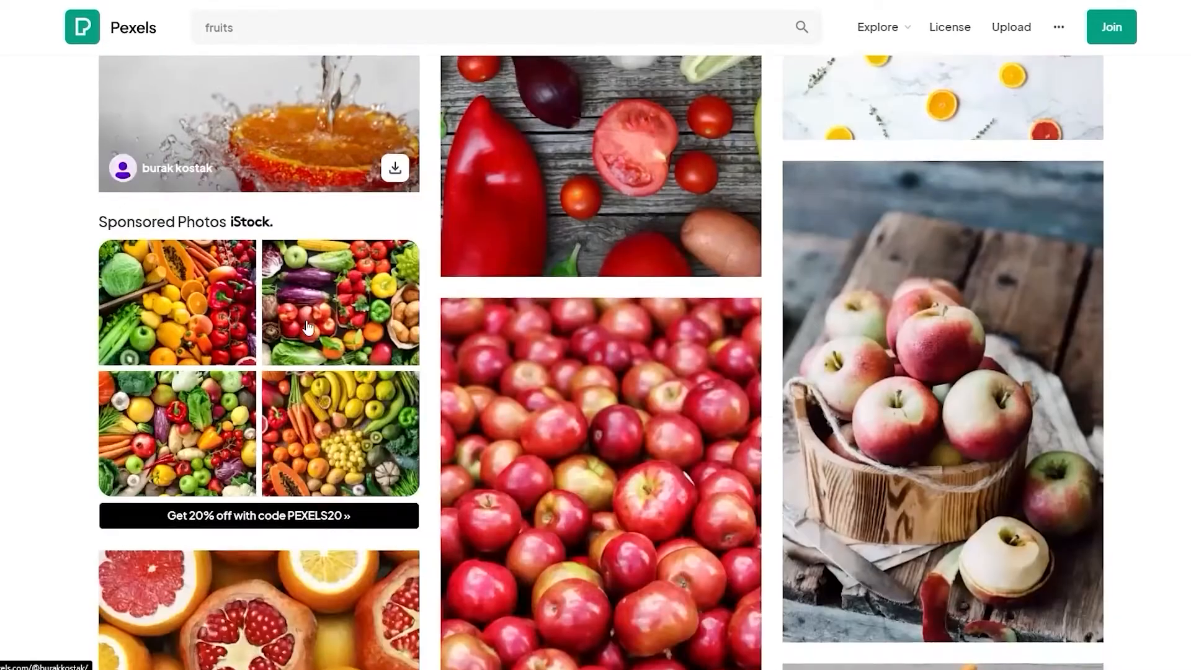
scroll(560, 321, down, 3)
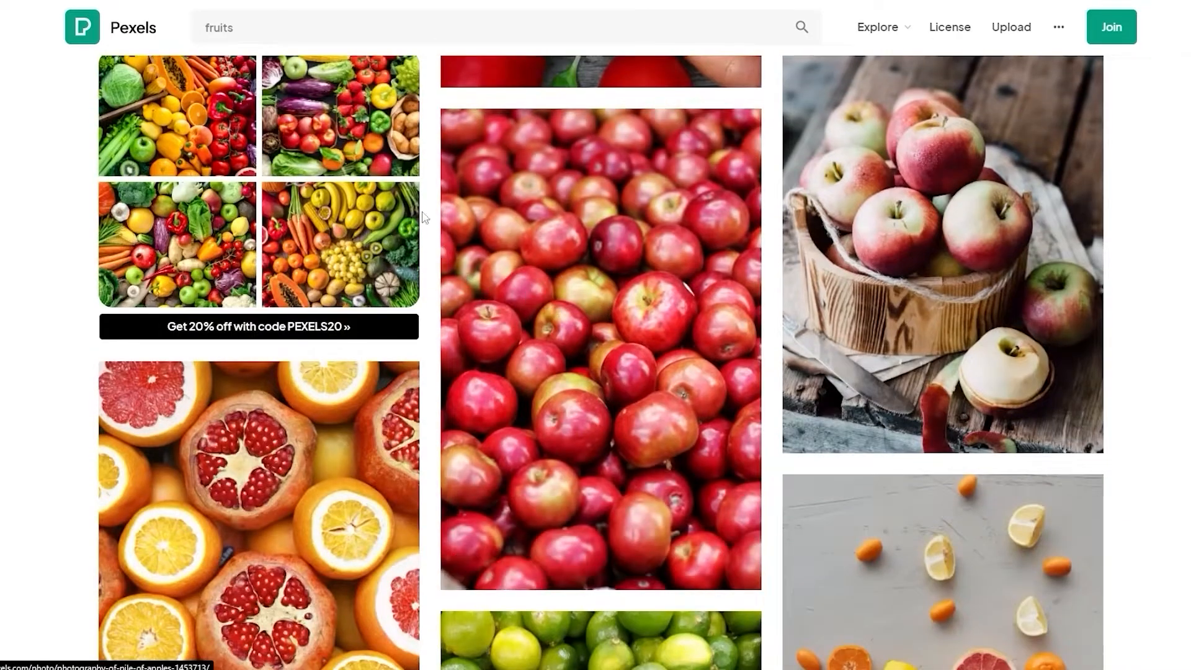
scroll(537, 212, down, 1)
scroll(537, 211, down, 13)
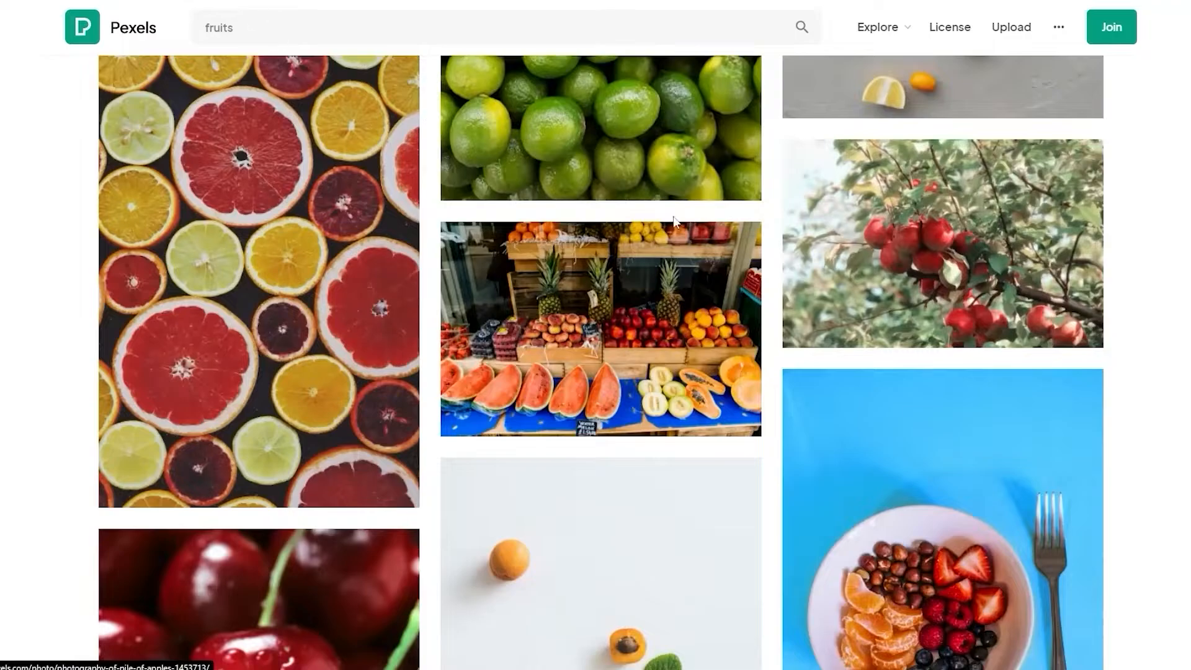
scroll(806, 292, down, 9)
scroll(806, 295, up, 3)
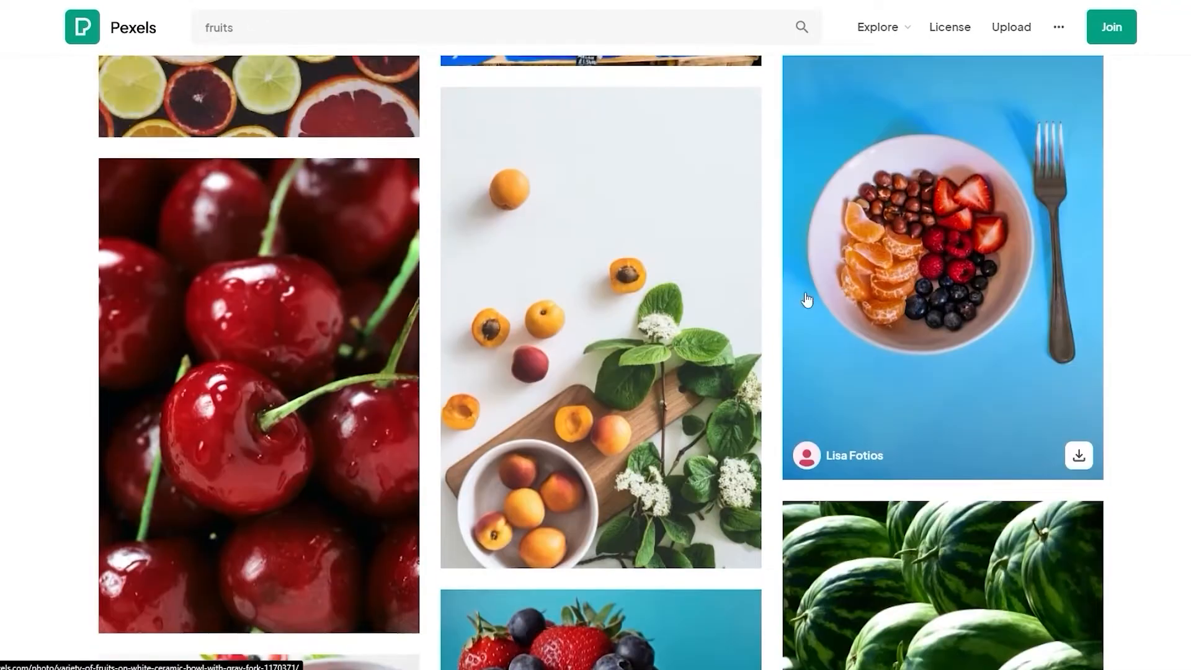
scroll(806, 299, up, 3)
scroll(868, 335, down, 1)
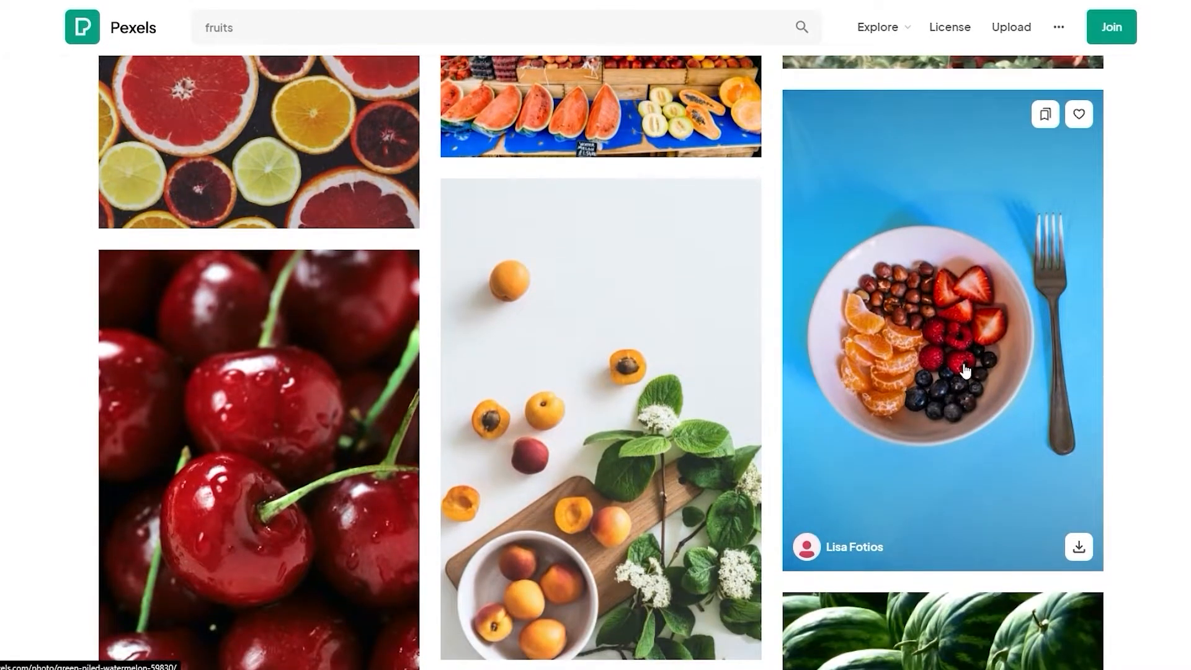
- Open the photo of the white fruit bowl and fork on a blue background and download the free image
click(965, 371)
scroll(683, 316, down, 6)
scroll(734, 346, up, 4)
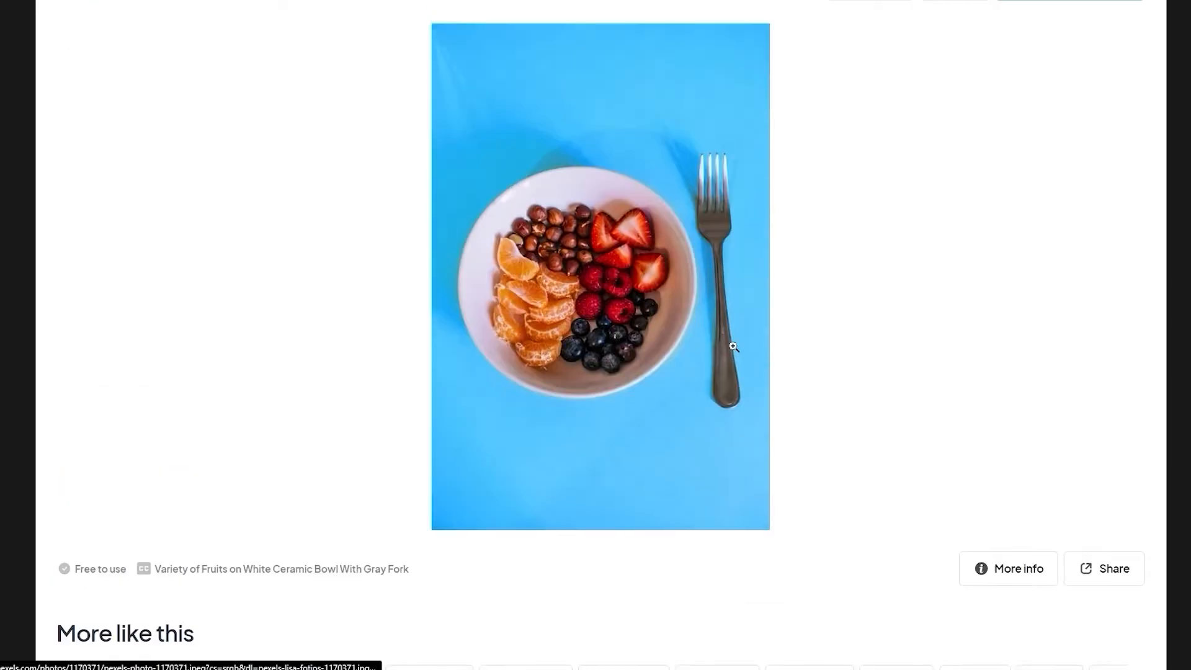
scroll(725, 318, up, 2)
click(1068, 87)
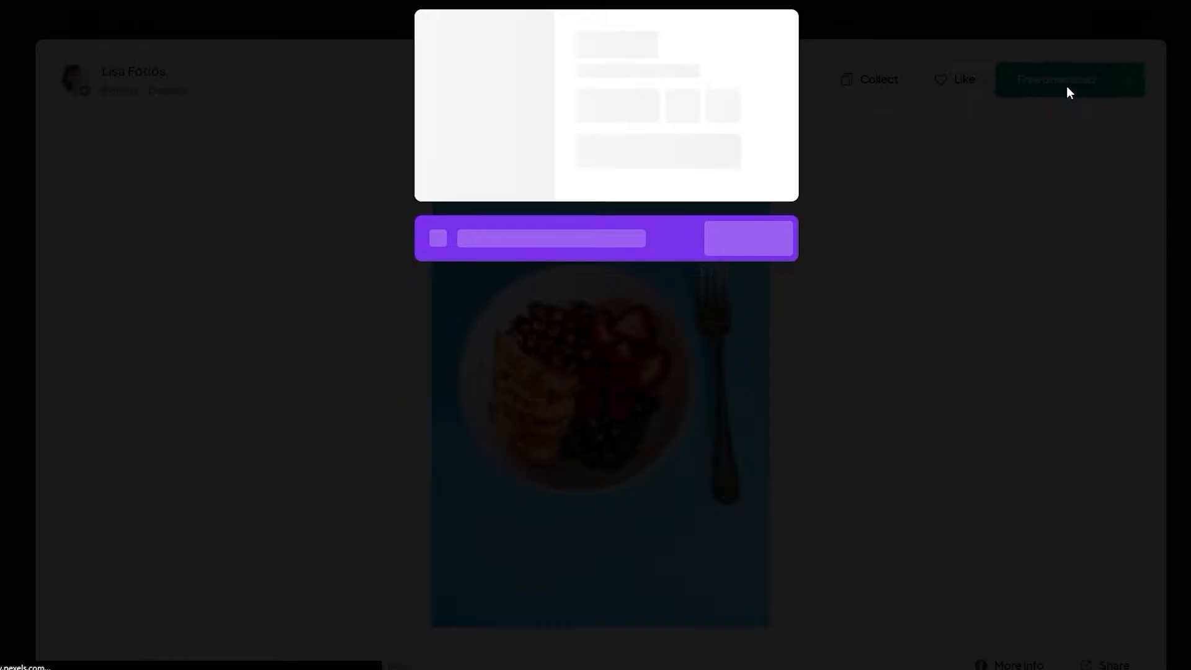
click(678, 400)
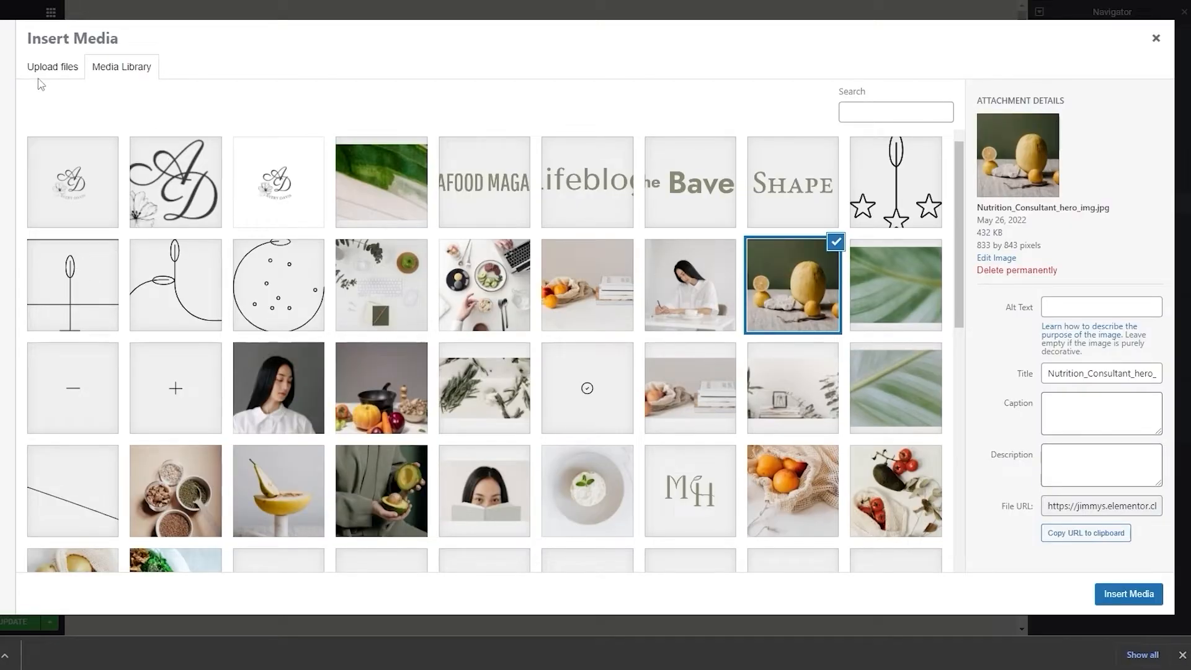
- Upload the downloaded fruit bowl photo to the media library and insert it as the hero section's image
click(39, 73)
click(590, 315)
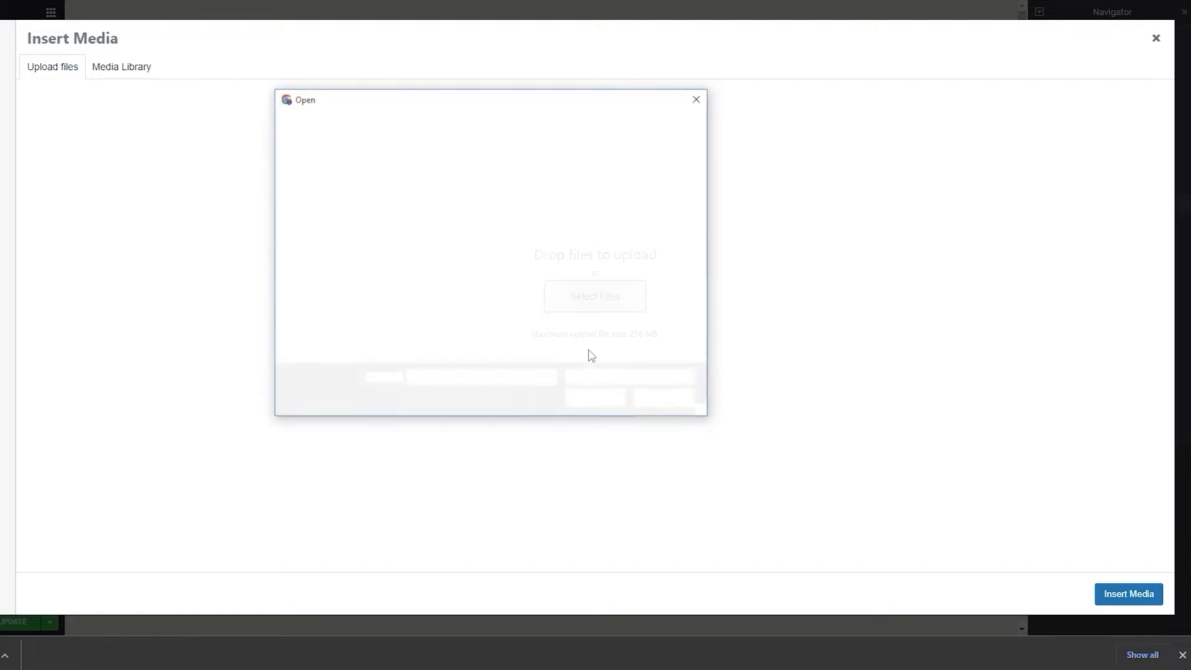
click(667, 229)
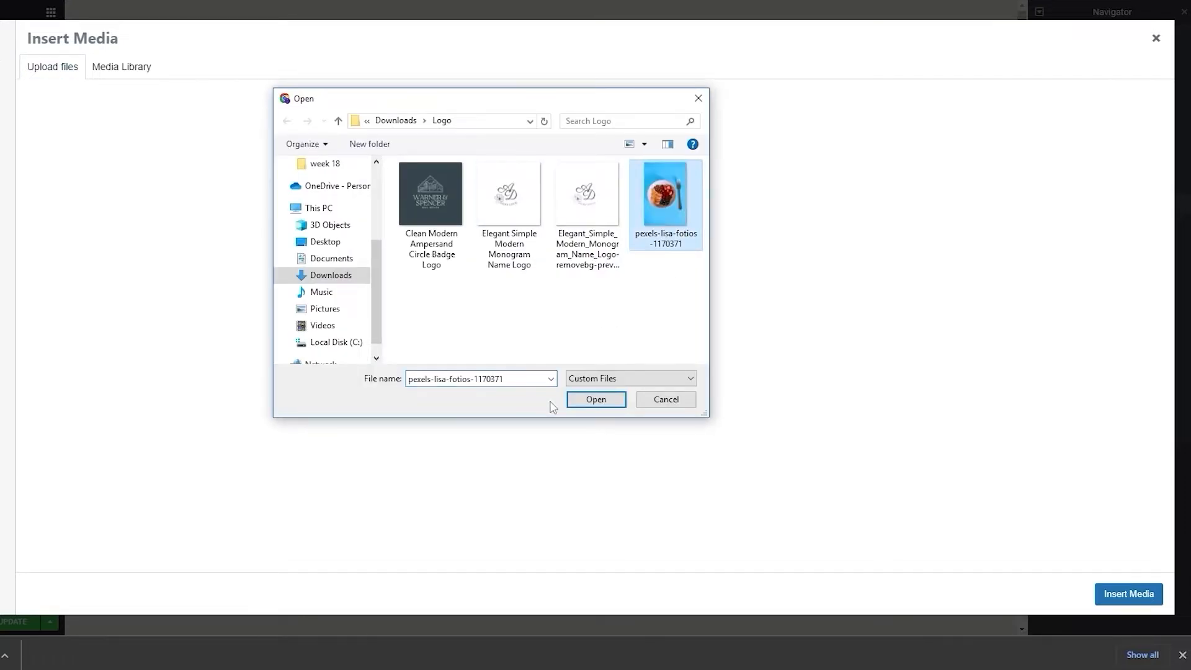
click(587, 402)
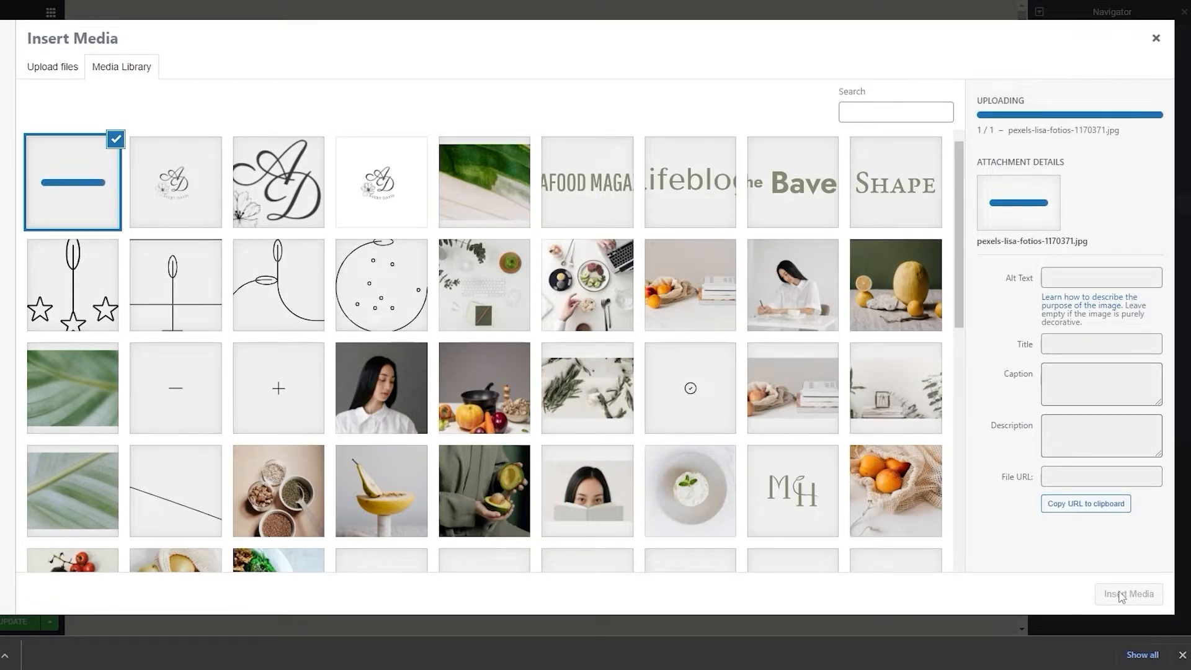
click(1136, 597)
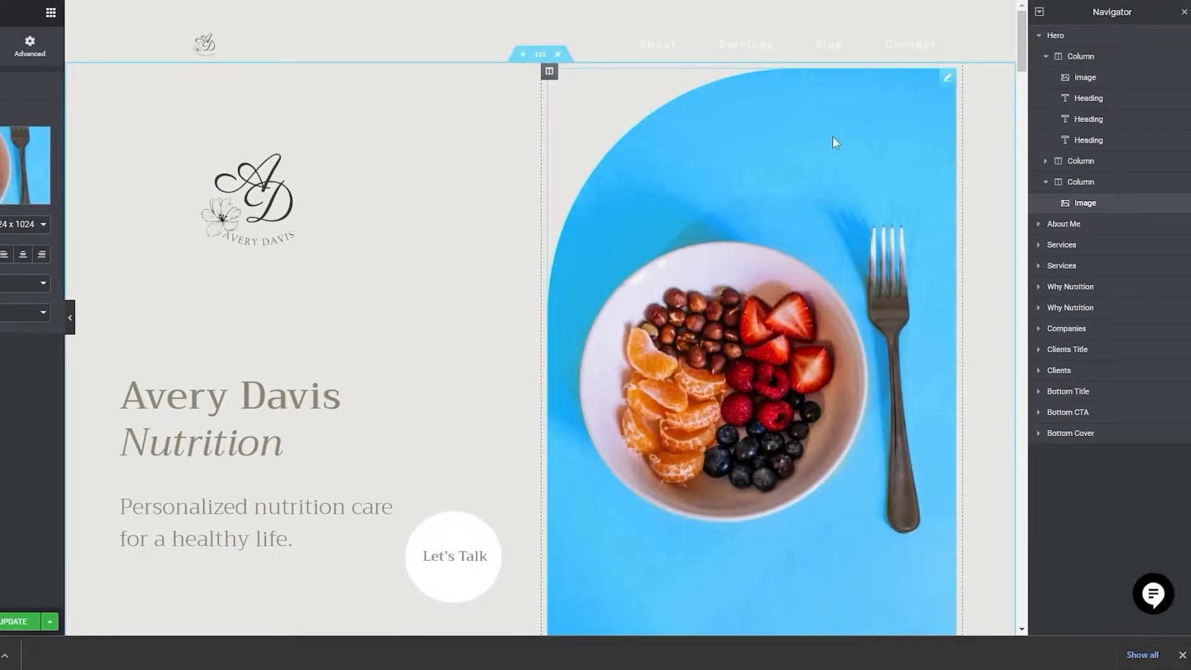
- Review the new hero image on the page, then examine its style, layout and motion effects settings
scroll(773, 416, down, 4)
scroll(773, 417, up, 4)
scroll(770, 277, down, 5)
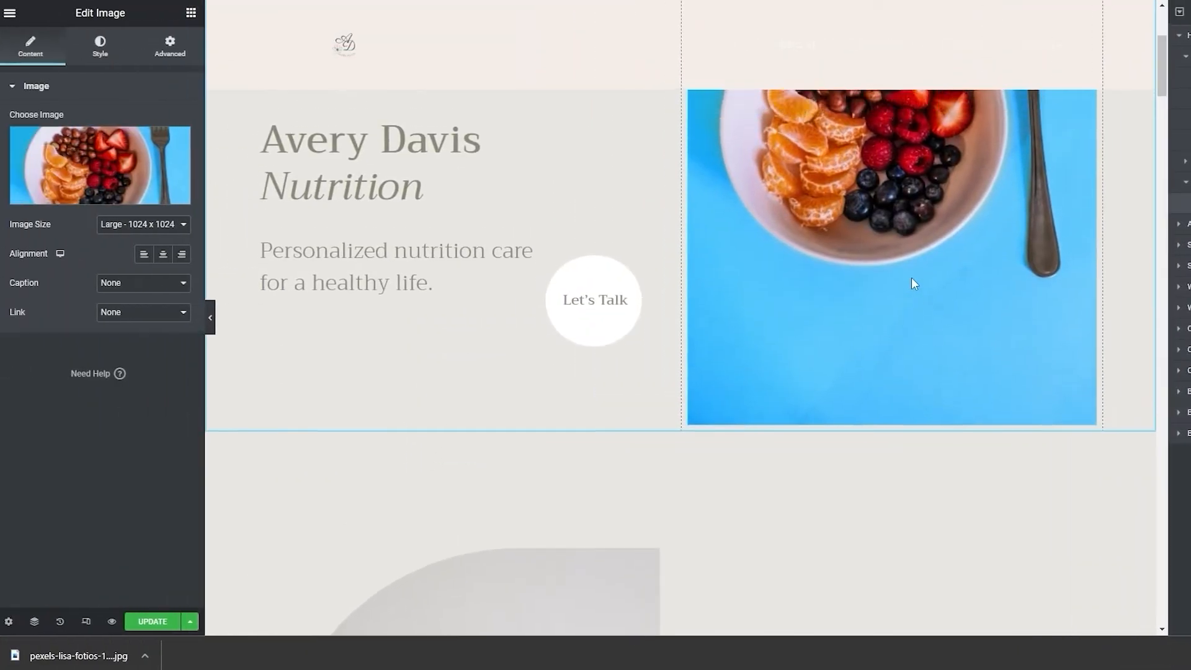
scroll(770, 284, up, 5)
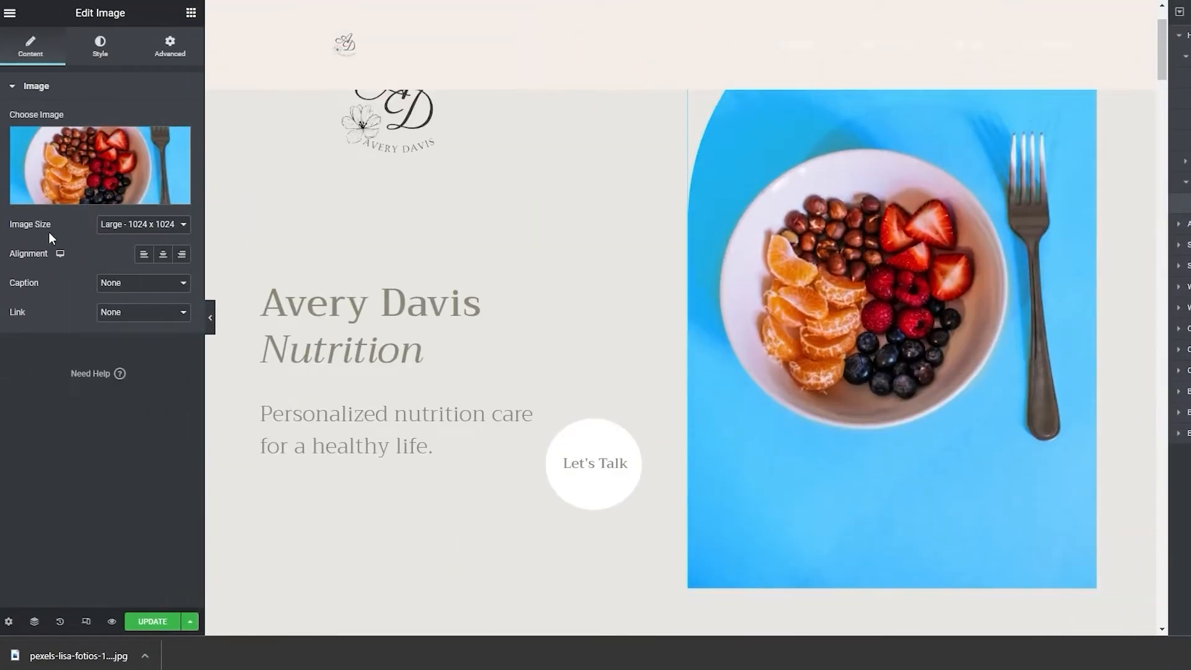
click(96, 53)
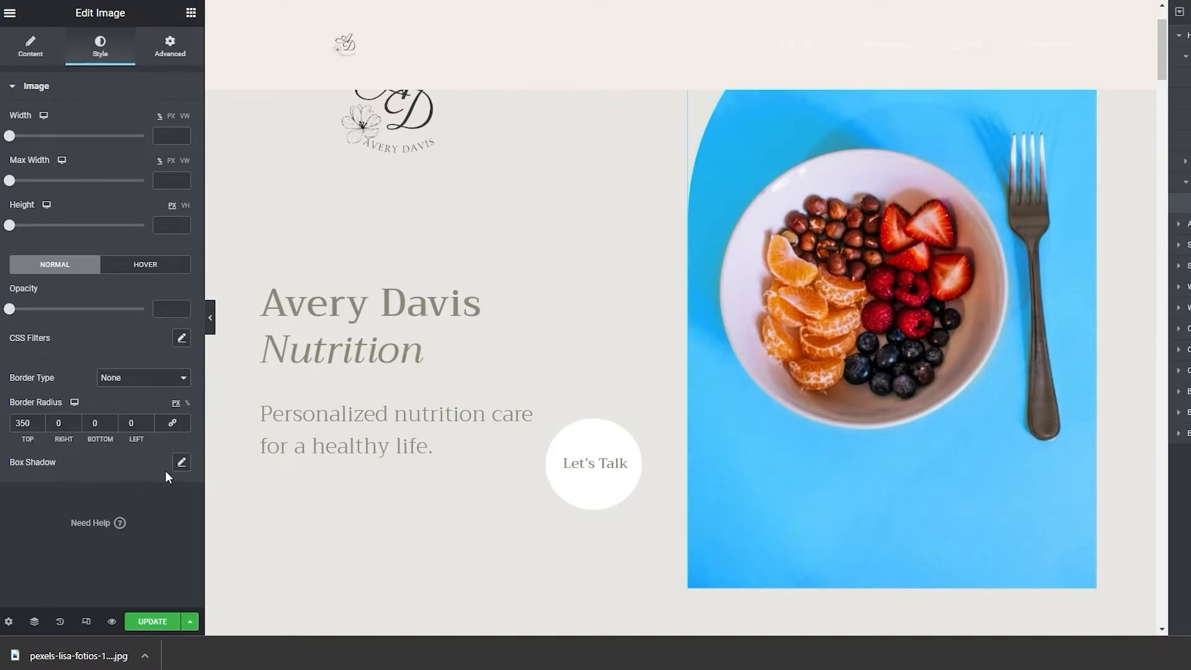
click(168, 47)
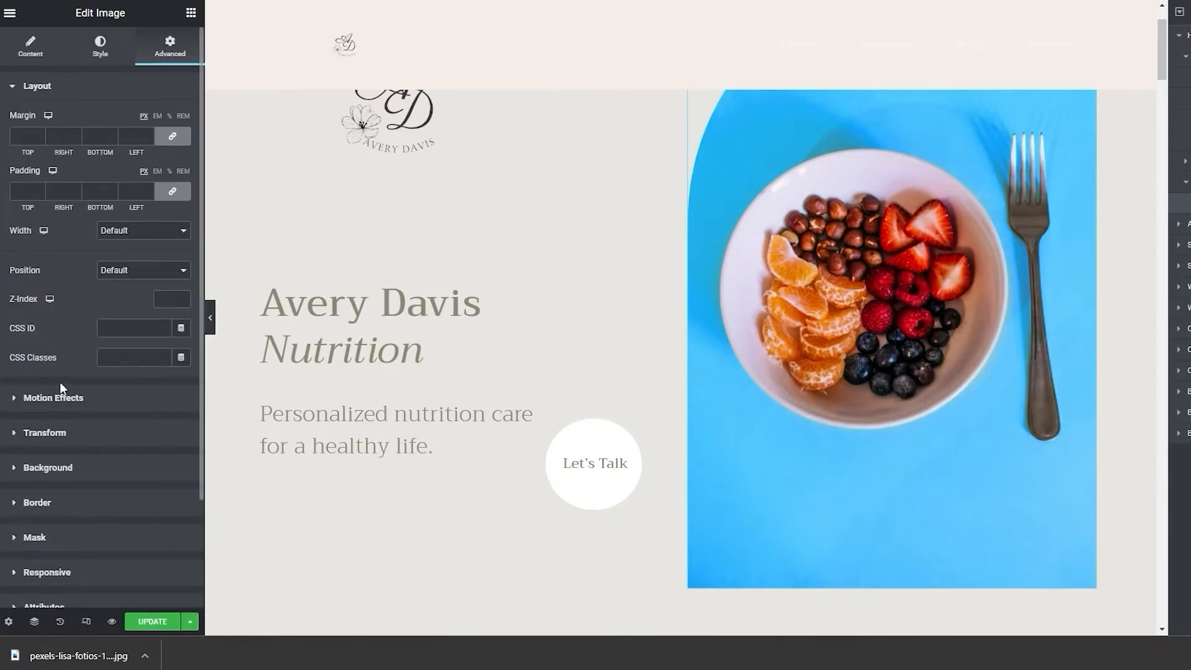
click(14, 404)
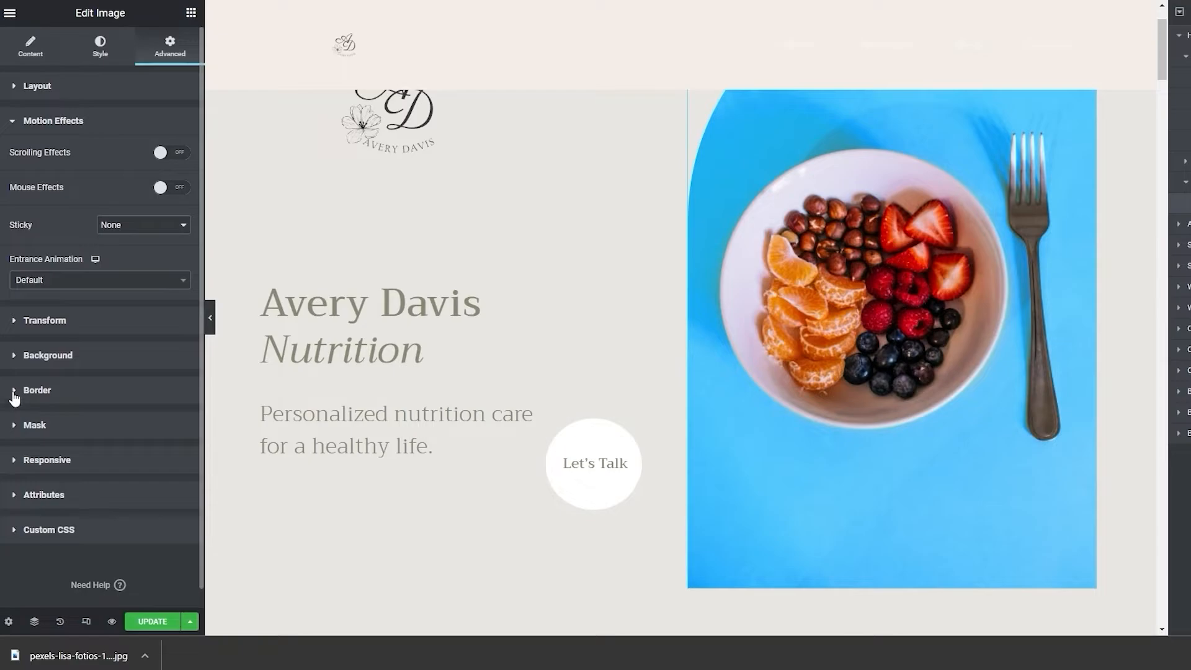
- Look over the hero image's transform settings, then save the home page with its new hero image
click(9, 122)
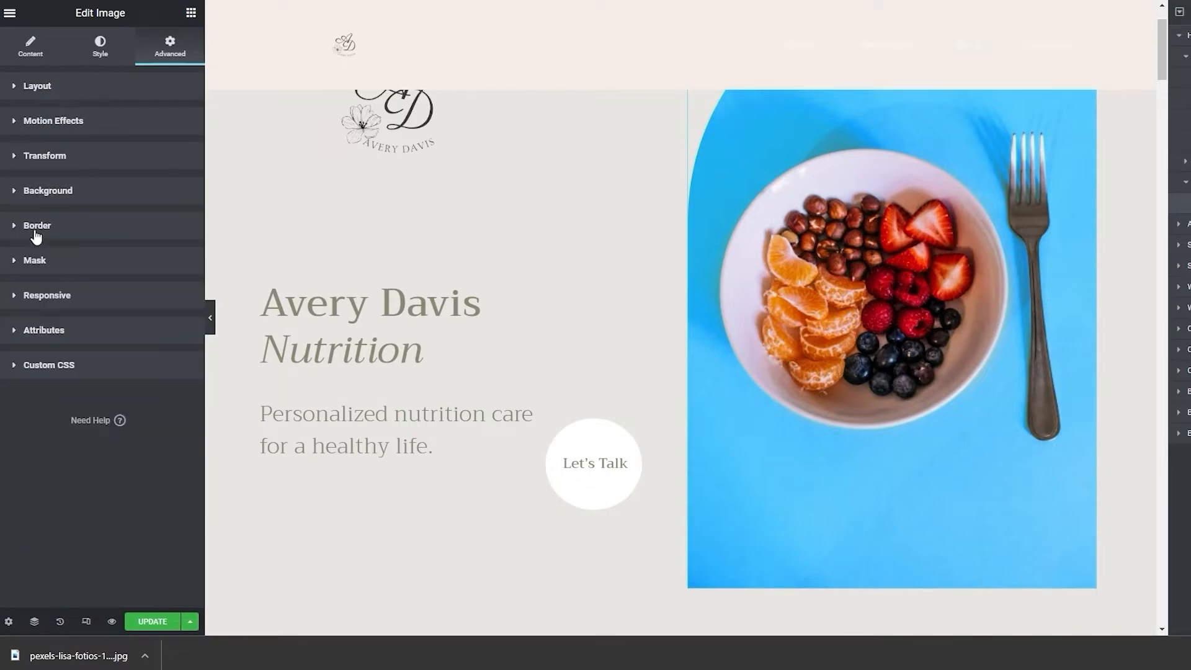
click(18, 158)
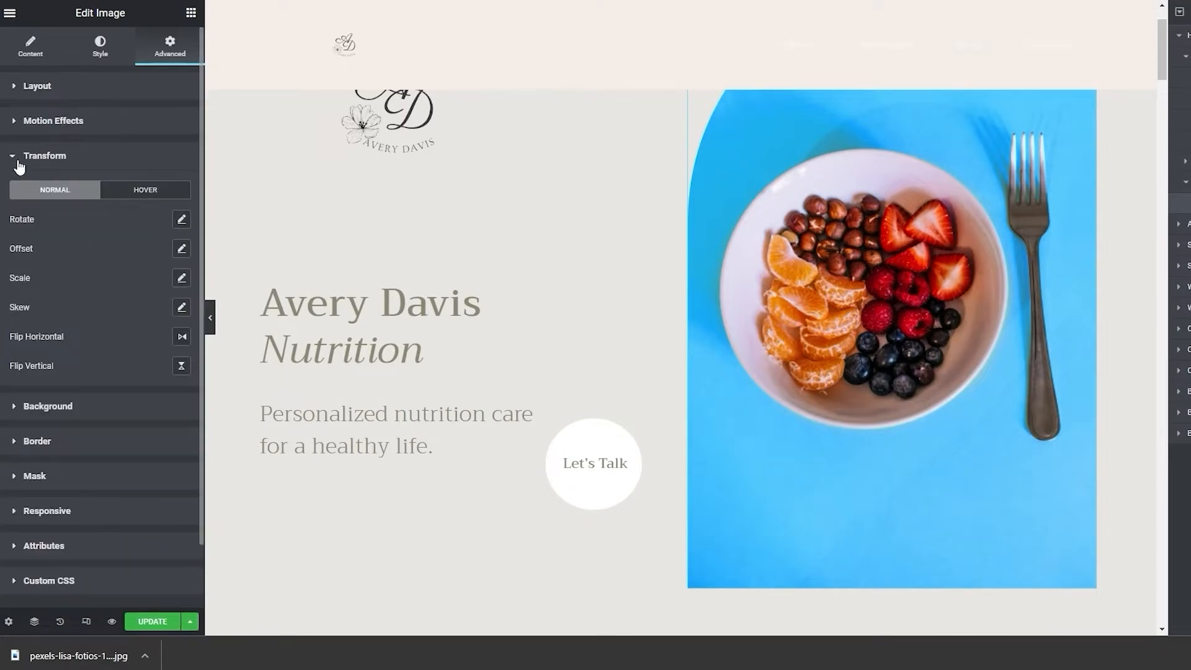
click(18, 159)
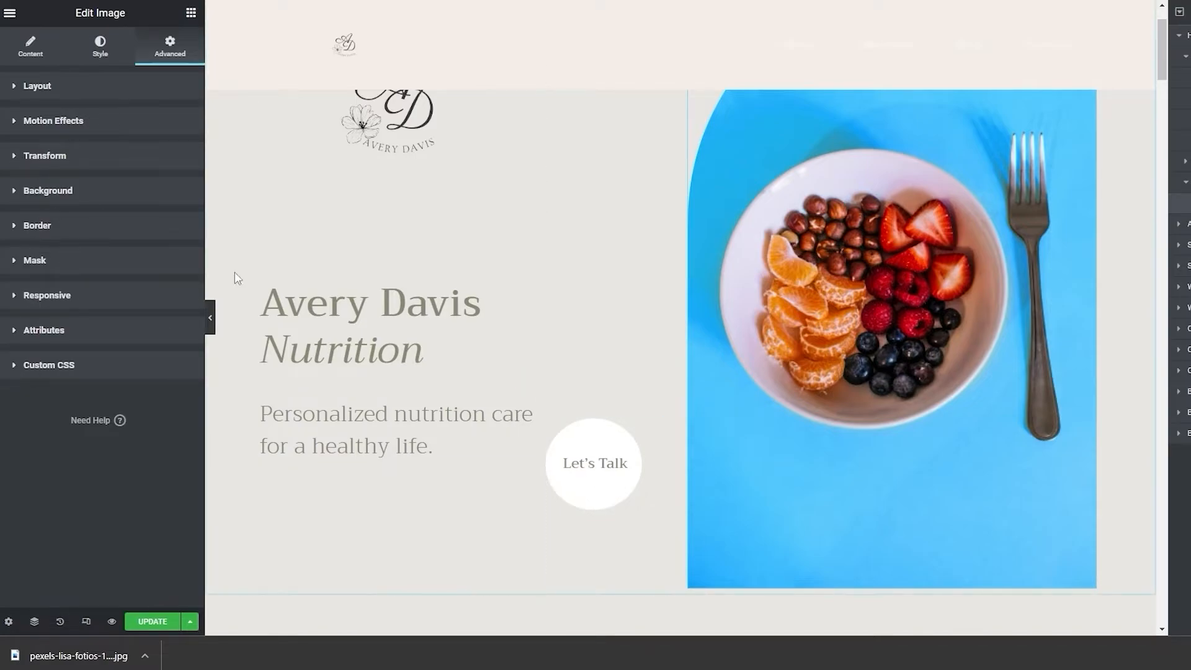
scroll(625, 540, up, 3)
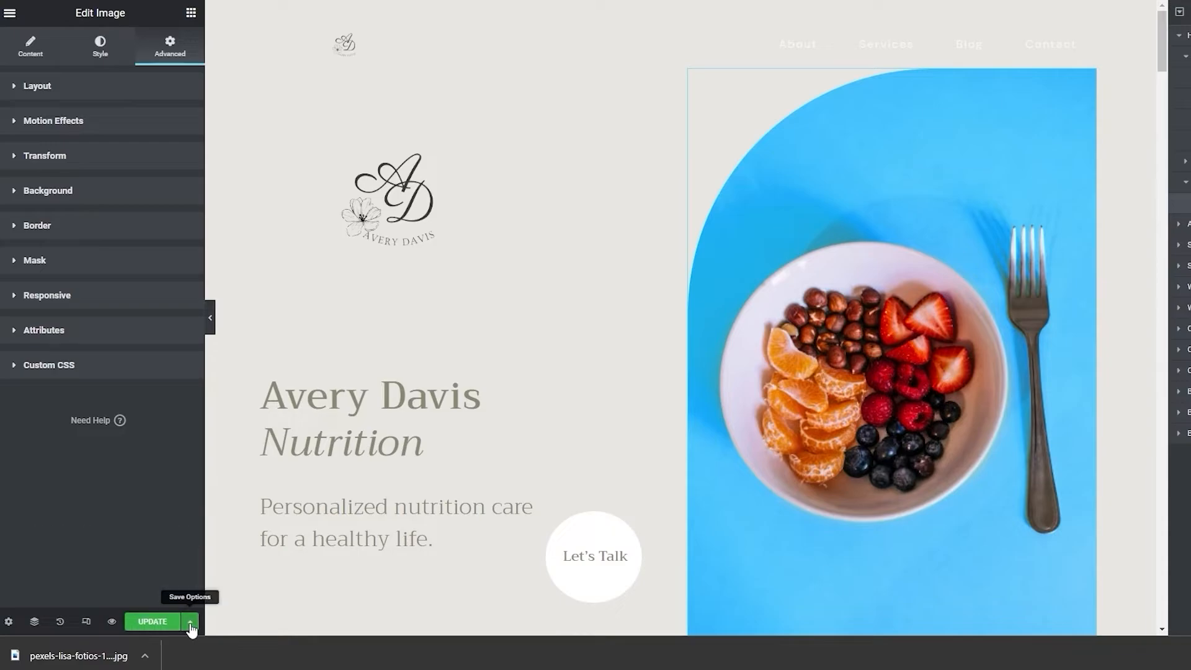
click(153, 623)
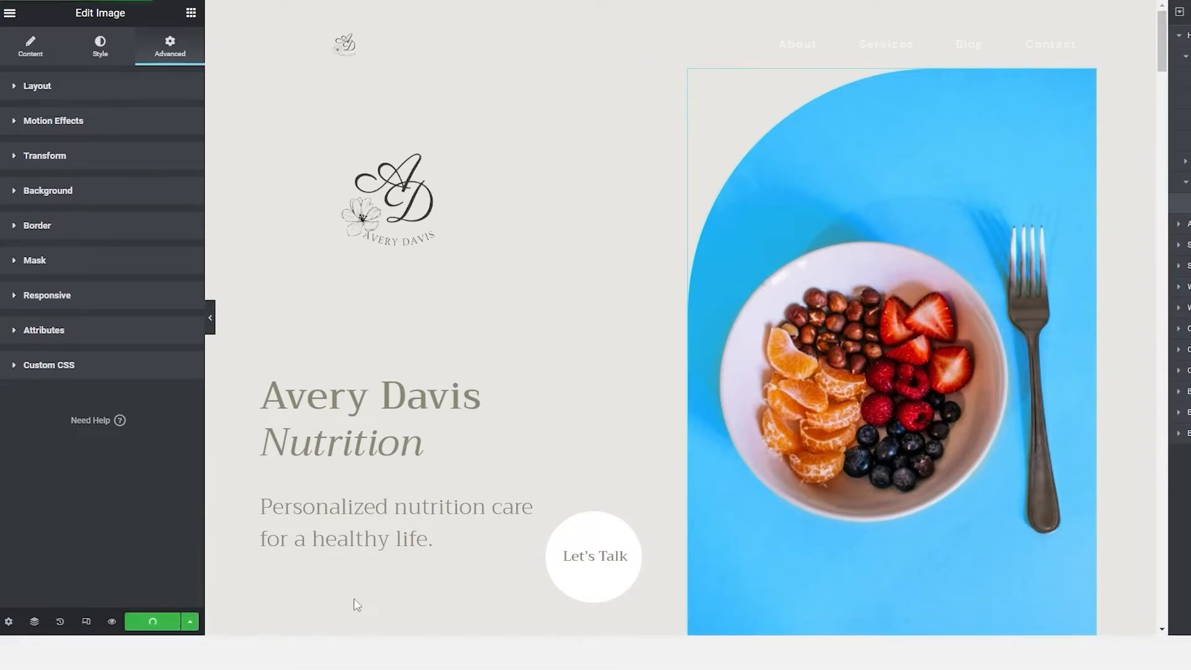
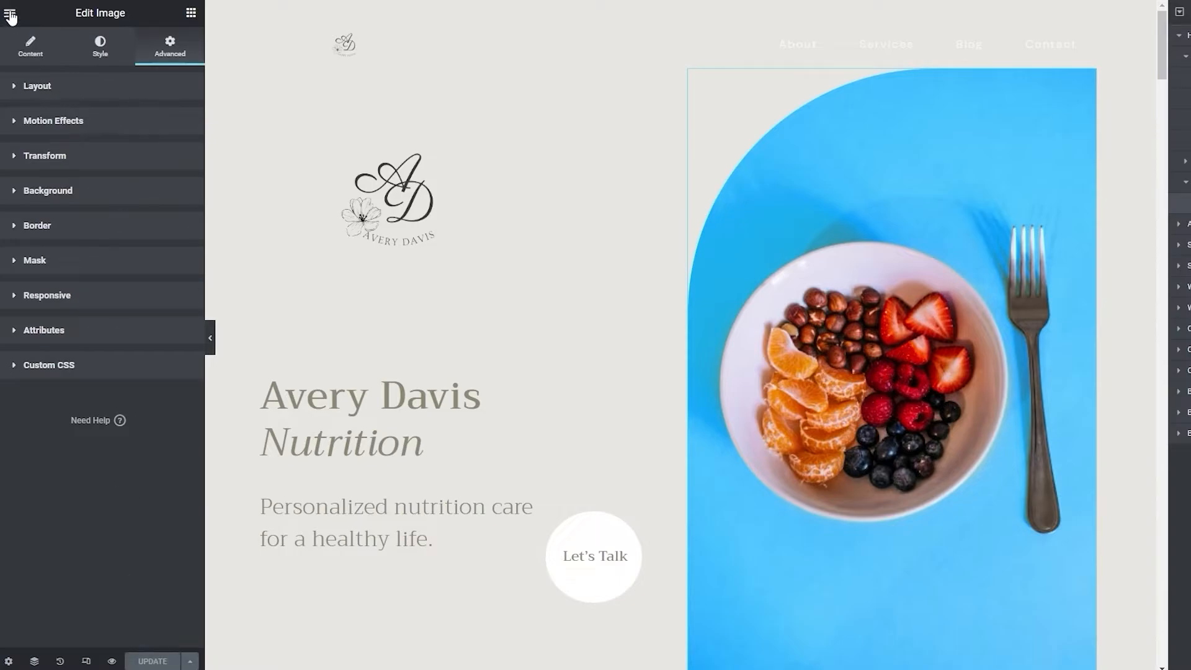
- Open the about section's photo for replacement and browse the media library's existing images
scroll(931, 478, down, 1)
scroll(930, 479, down, 10)
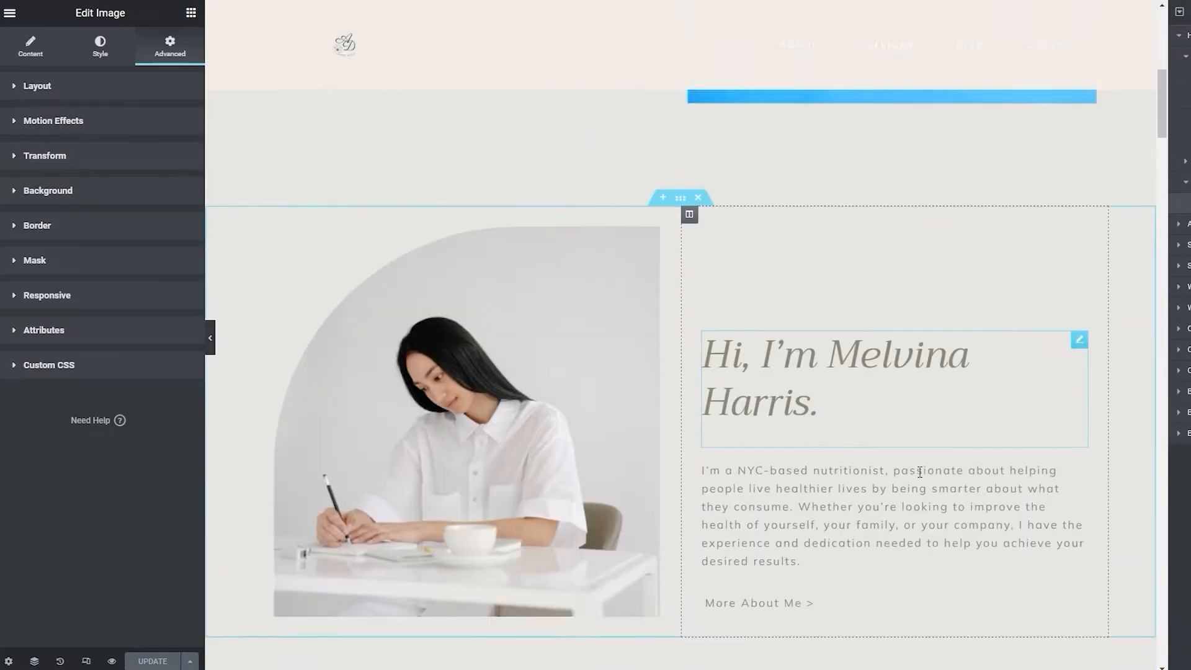
scroll(538, 276, up, 3)
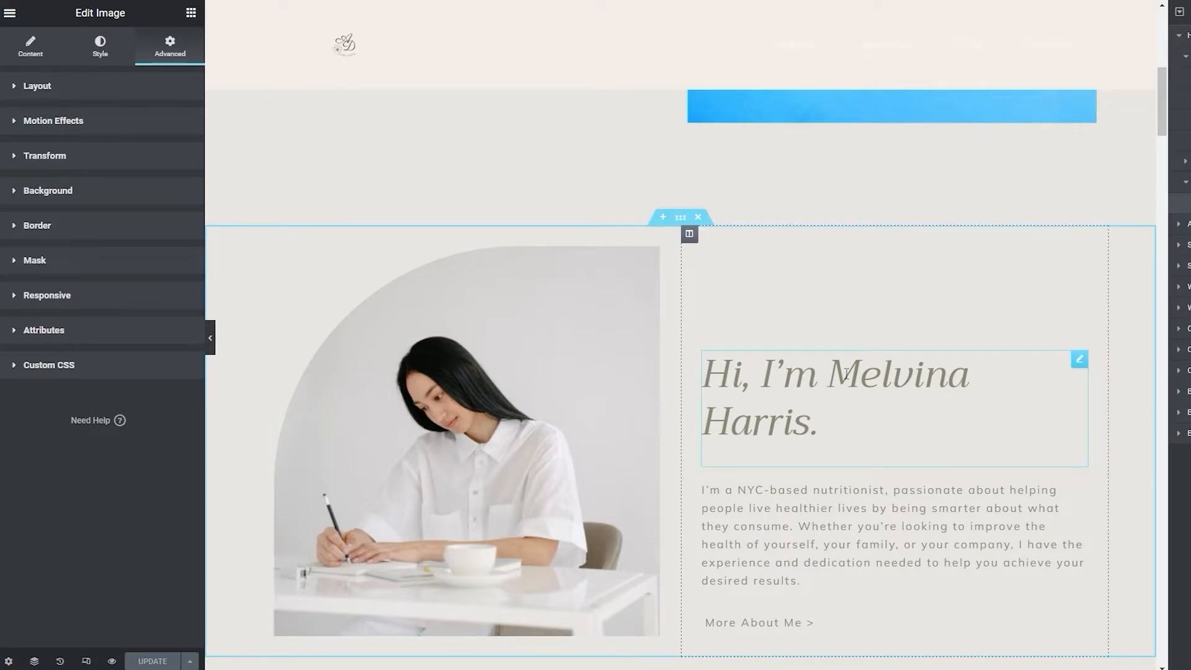
click(476, 433)
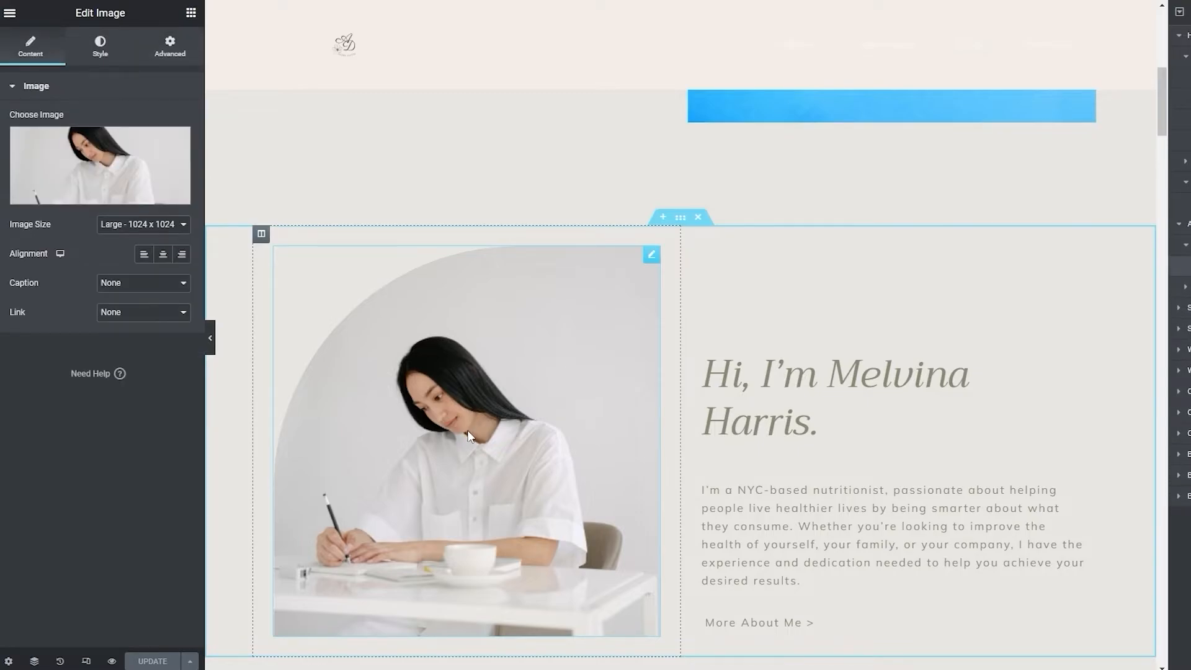
click(104, 202)
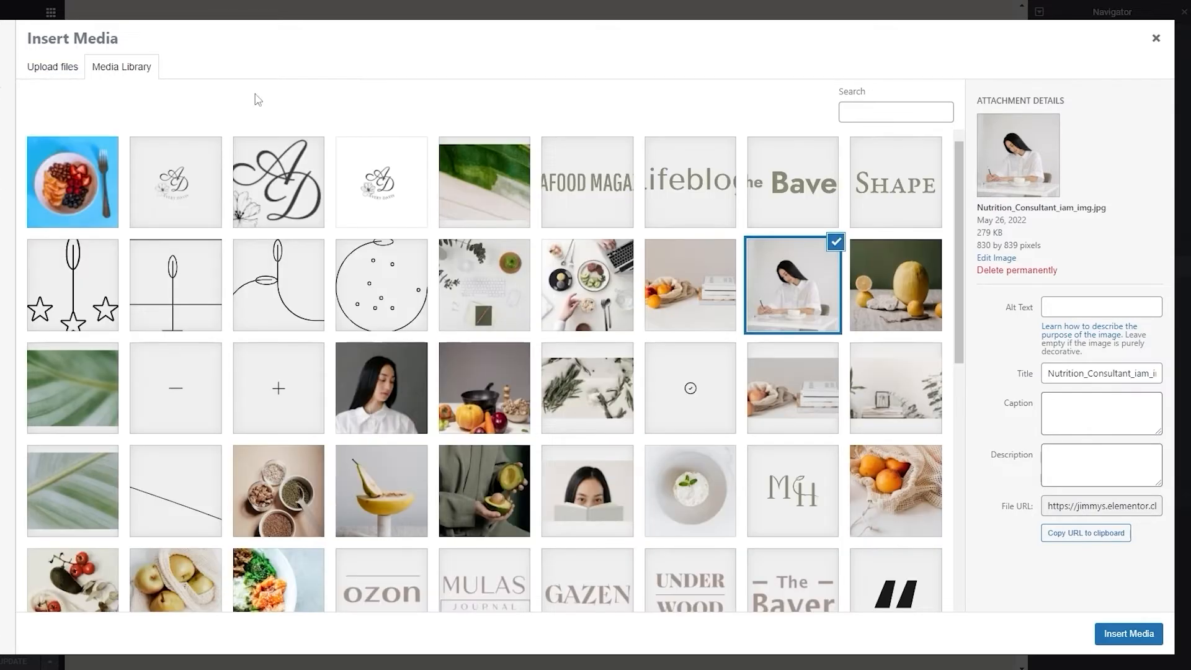
scroll(509, 506, down, 4)
scroll(509, 506, down, 5)
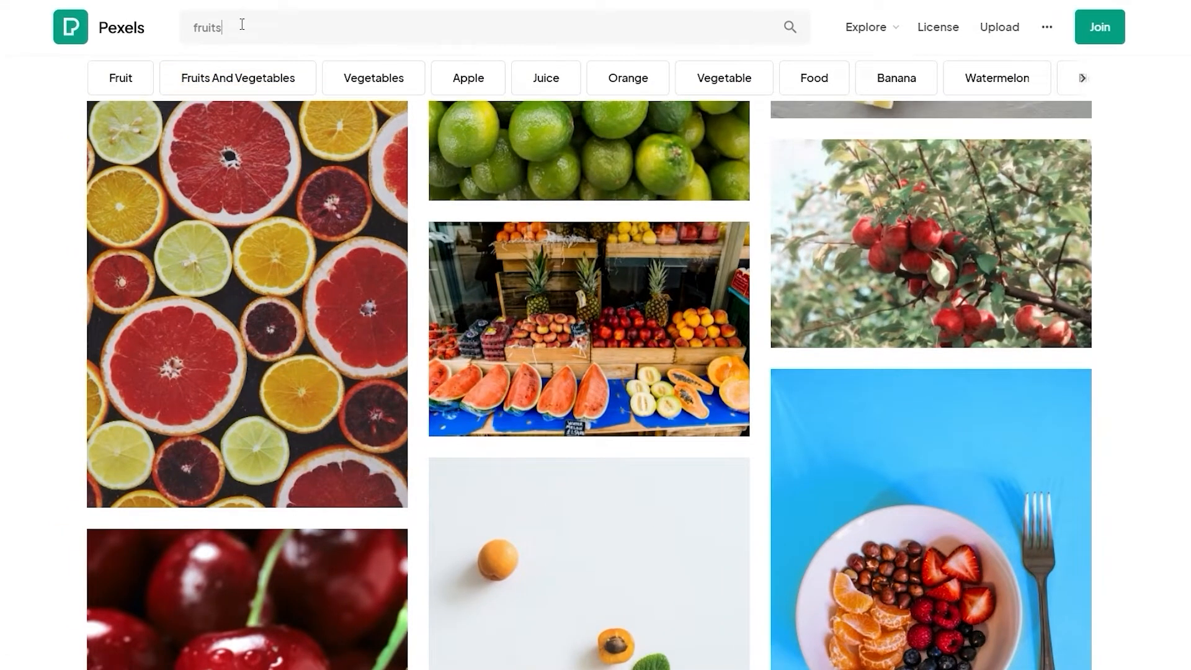
- Switch to Pexels and search its photos for "nutritionist"
drag(237, 28, 171, 29)
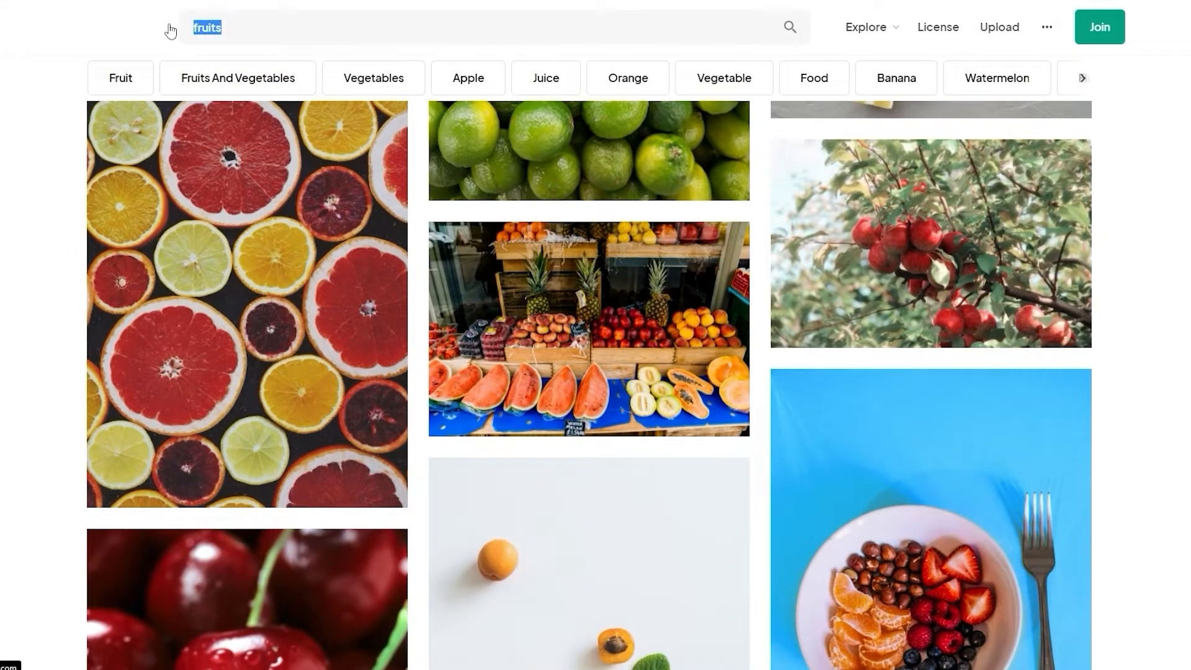
text(nutritionist)
key(Return)
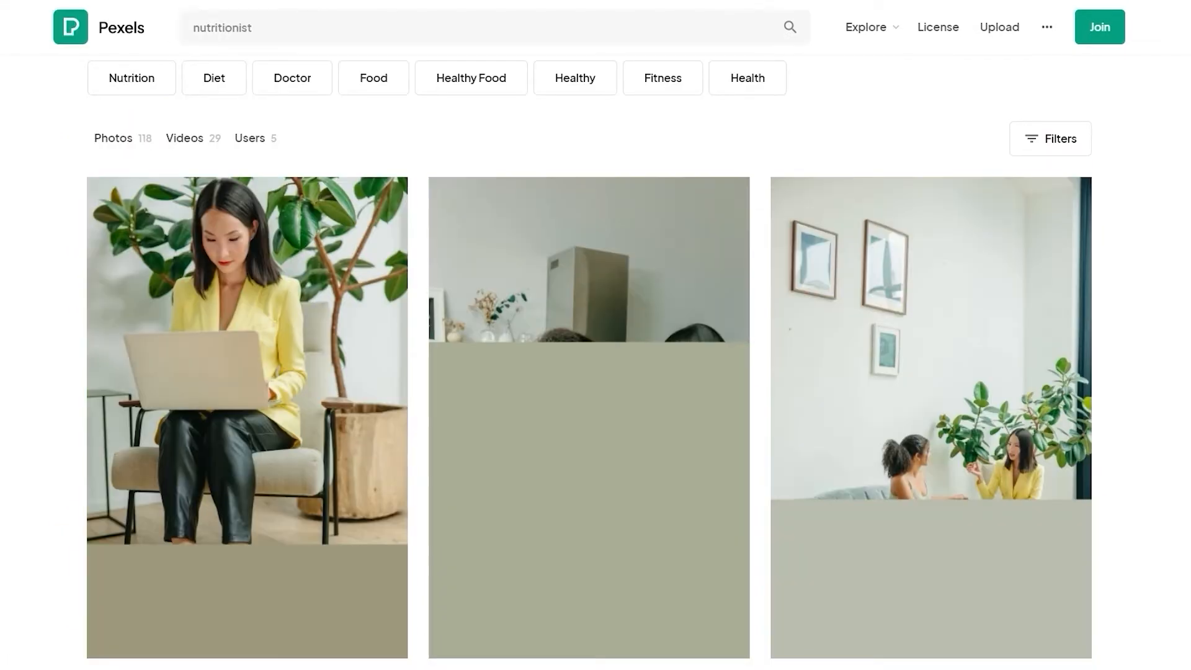
- Browse the nutritionist photo results for a suitable about section portrait
scroll(595, 372, down, 10)
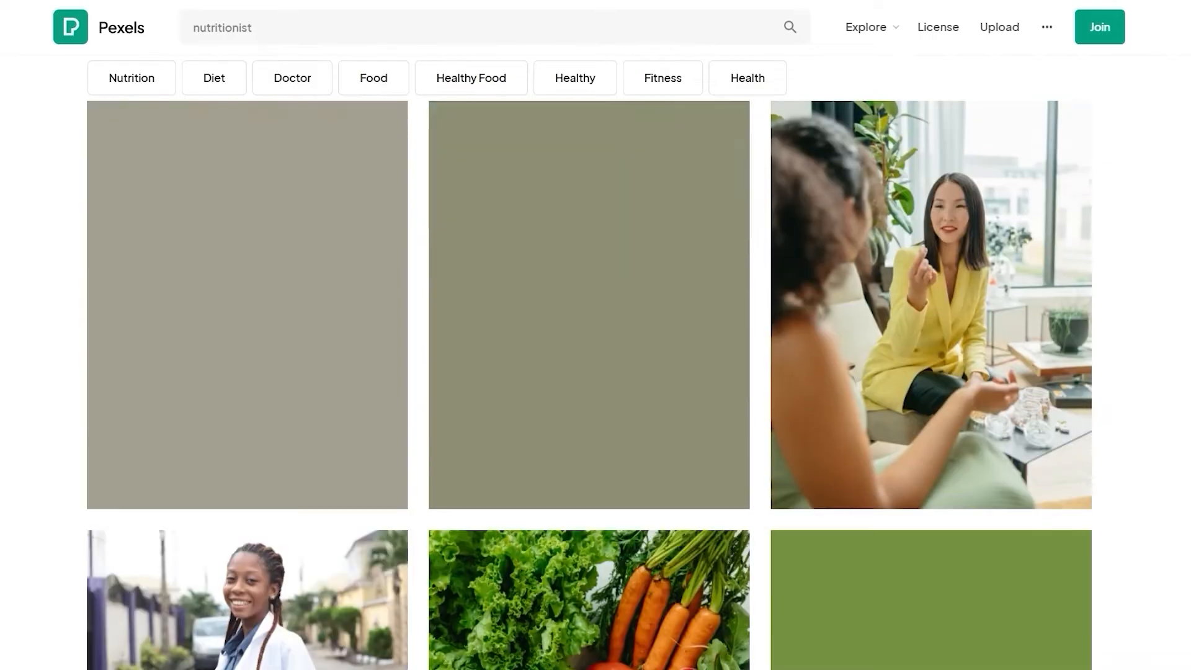
scroll(596, 363, down, 12)
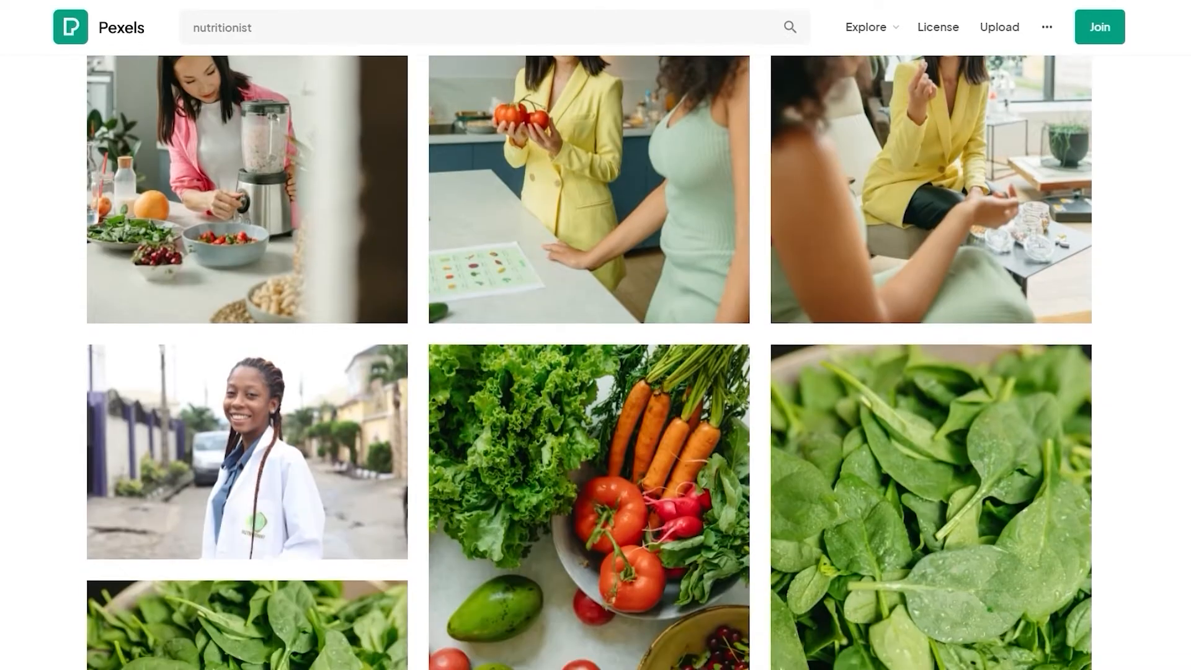
scroll(596, 363, down, 18)
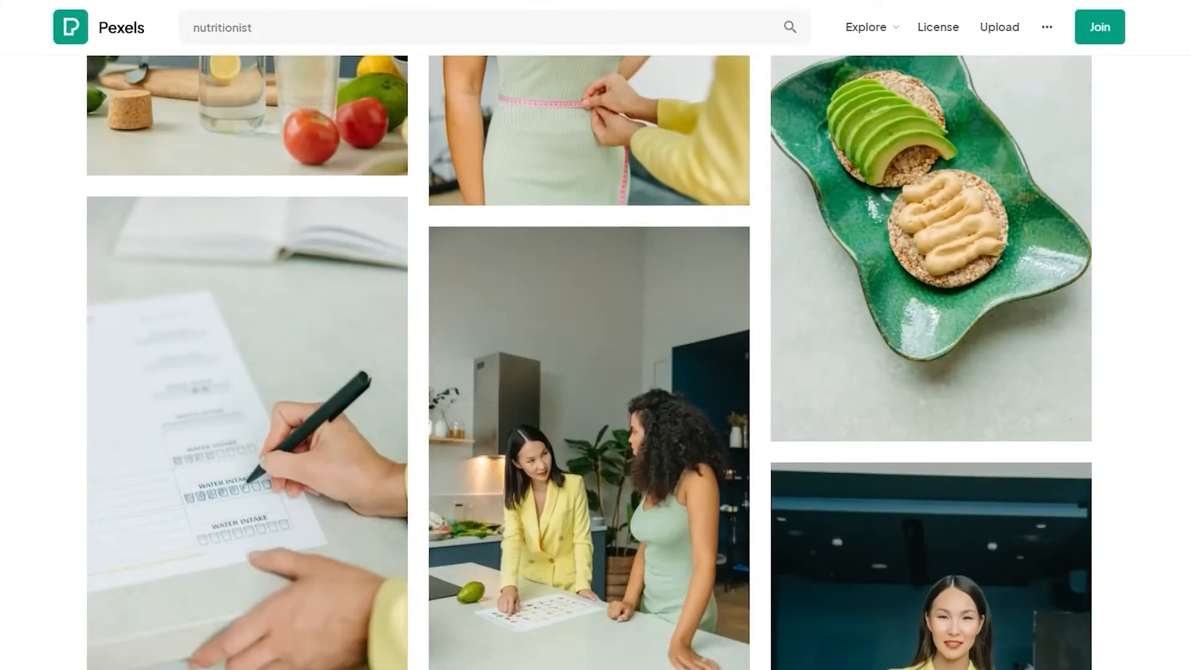
scroll(595, 363, down, 8)
scroll(596, 363, down, 5)
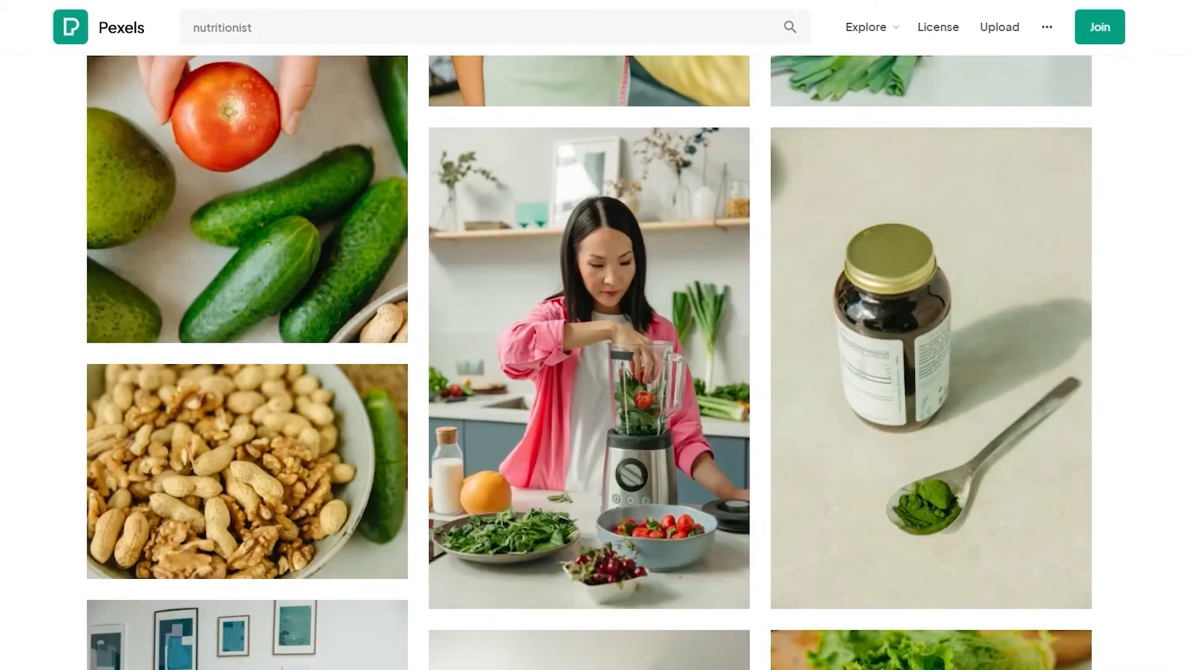
scroll(606, 291, down, 10)
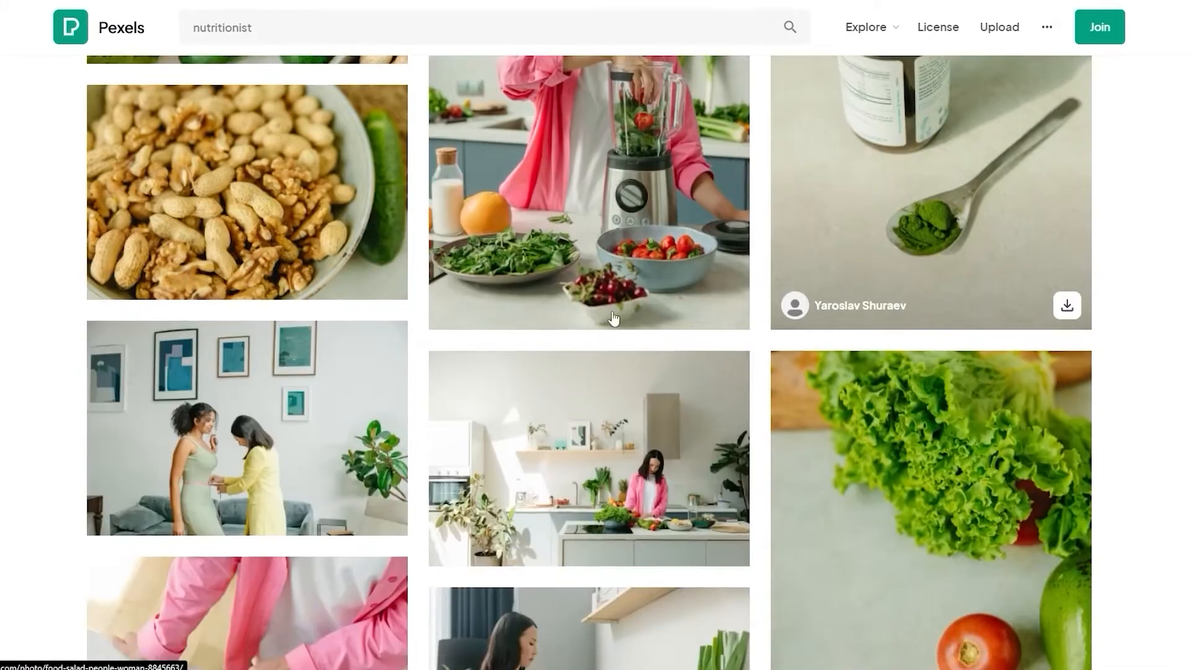
scroll(607, 291, down, 14)
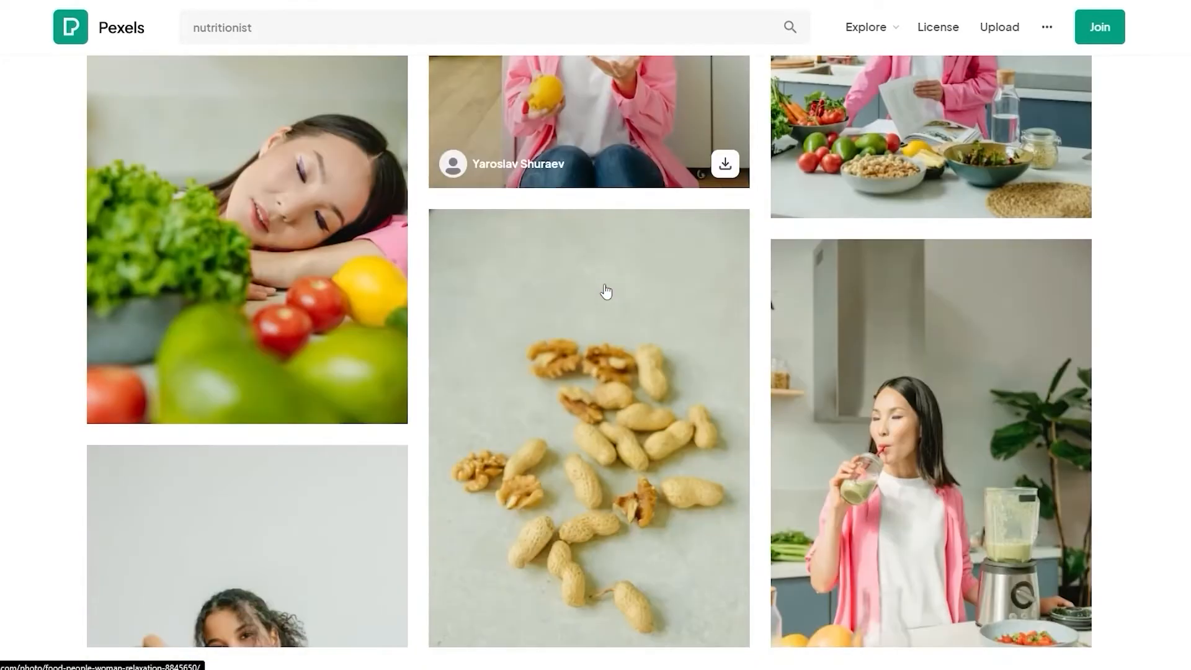
scroll(607, 292, down, 15)
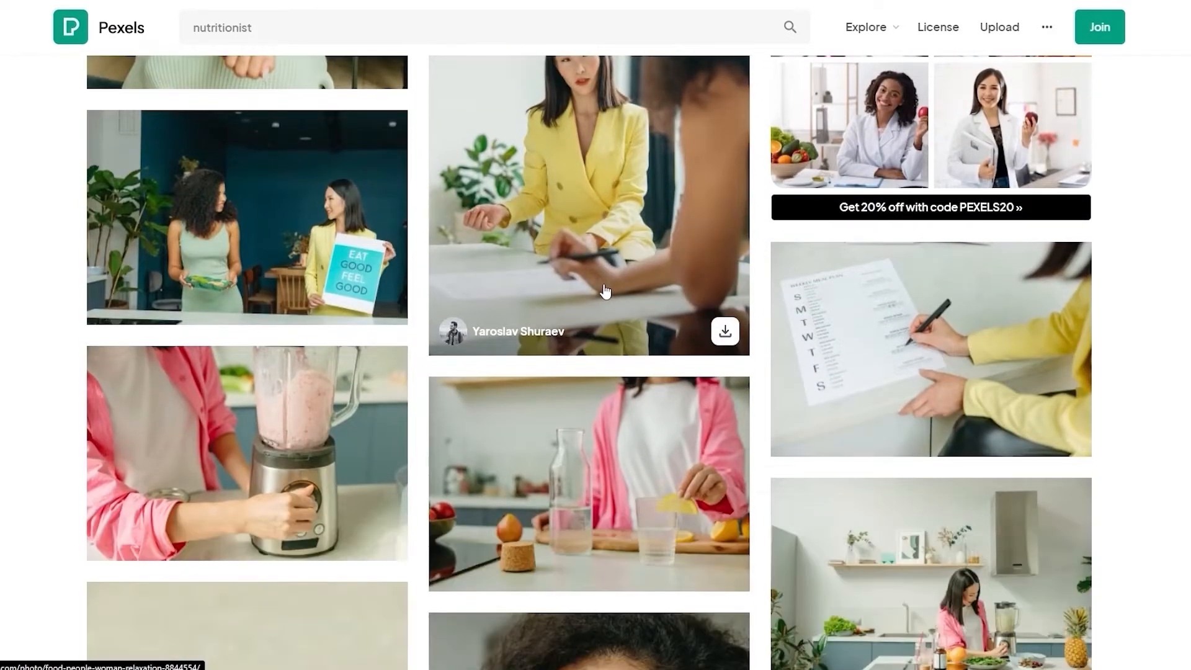
scroll(605, 291, up, 6)
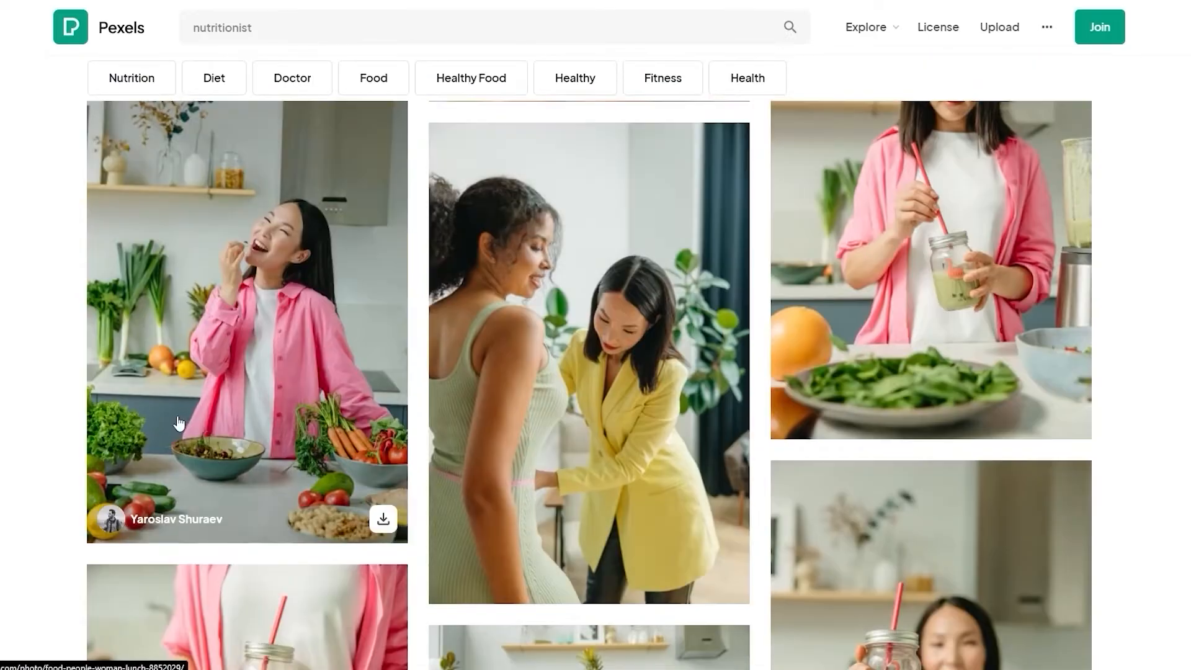
scroll(280, 368, down, 3)
scroll(284, 256, up, 1)
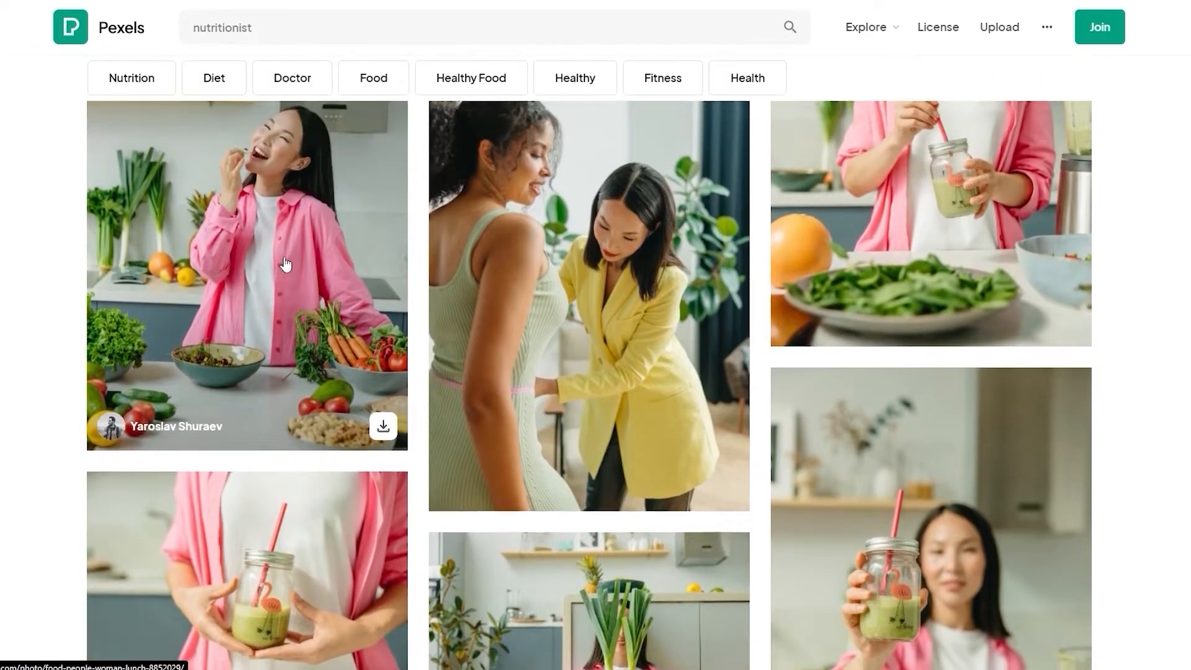
- Download the photo of the laughing woman in a pink shirt, then upload and insert it as the about section's image in Elementor
click(284, 257)
scroll(309, 255, down, 5)
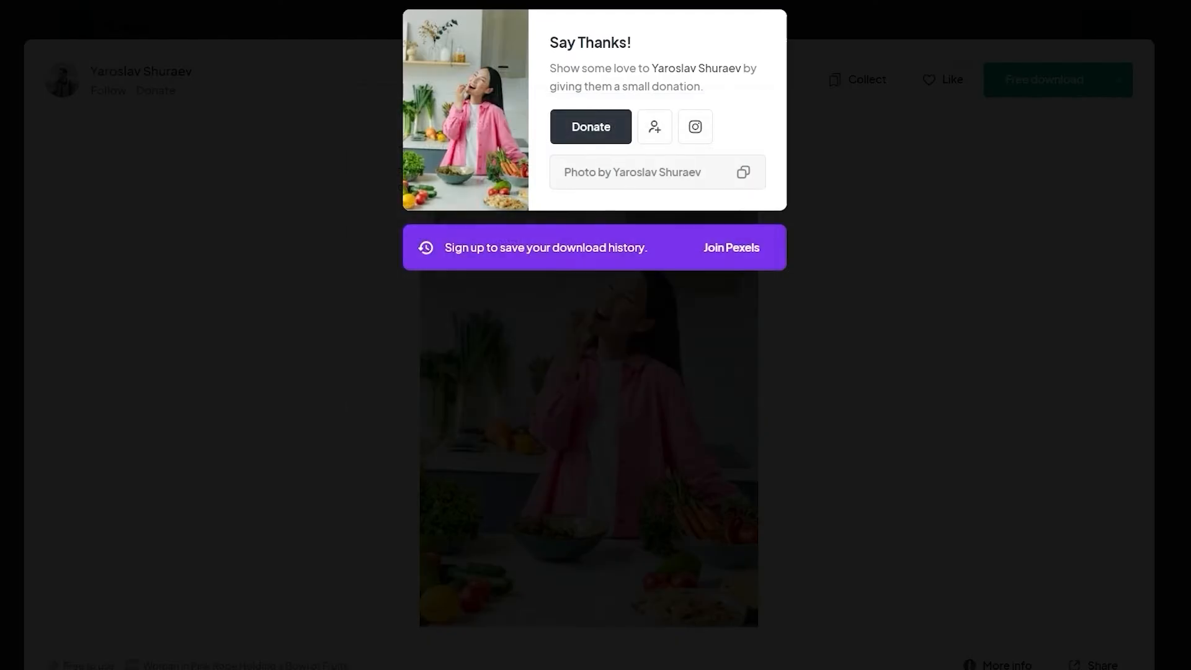
click(163, 1)
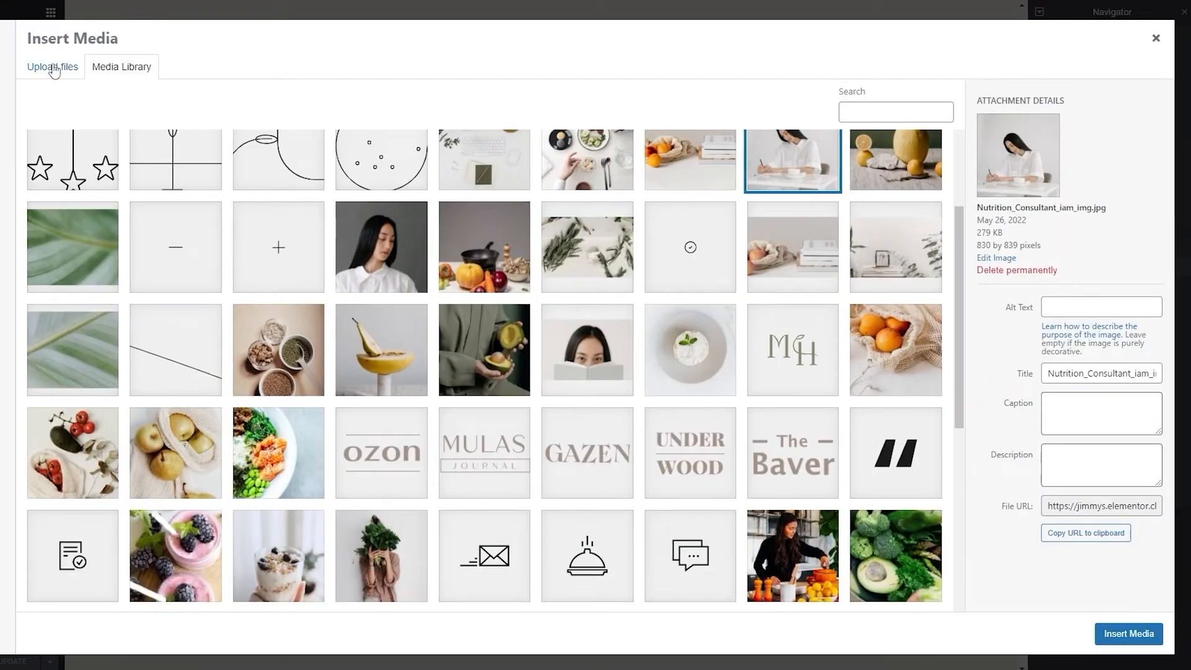
click(53, 70)
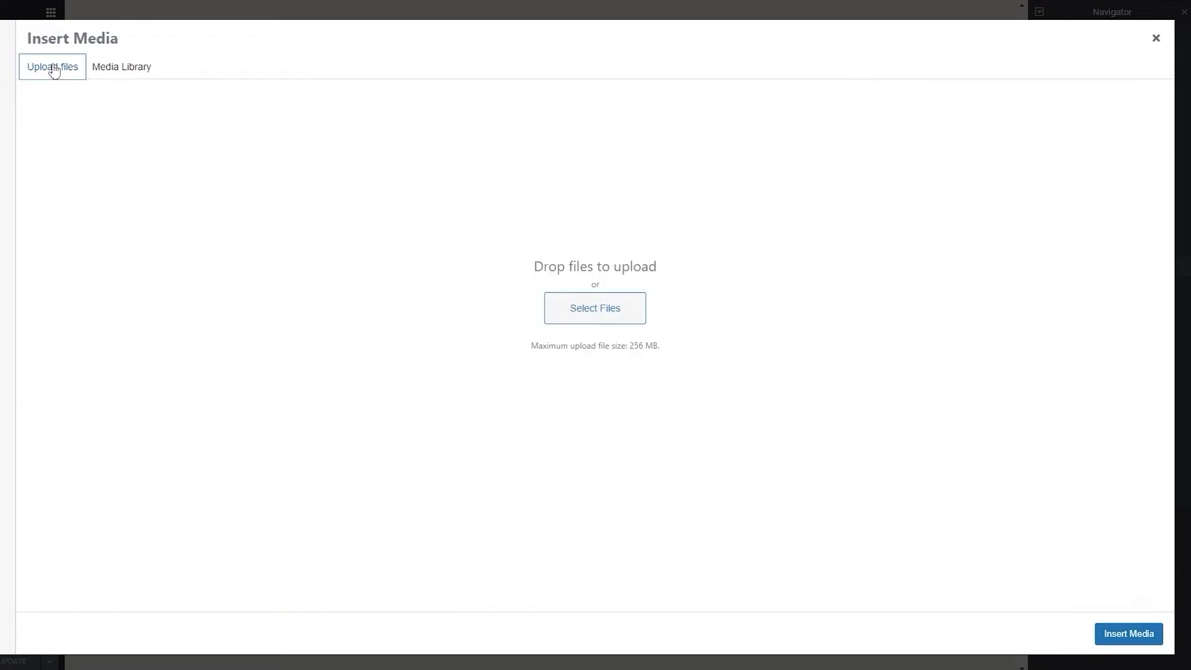
click(602, 304)
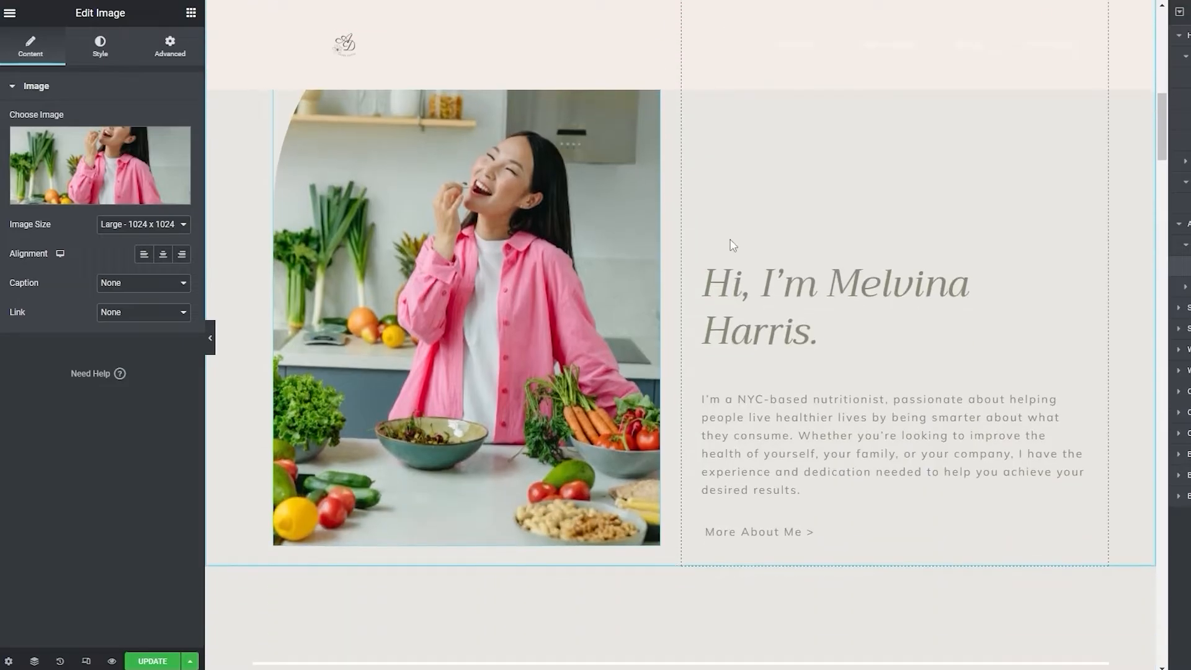
- Replace the placeholder name in the about section's "Hi, I'm" heading with the nutritionist's full name
click(825, 288)
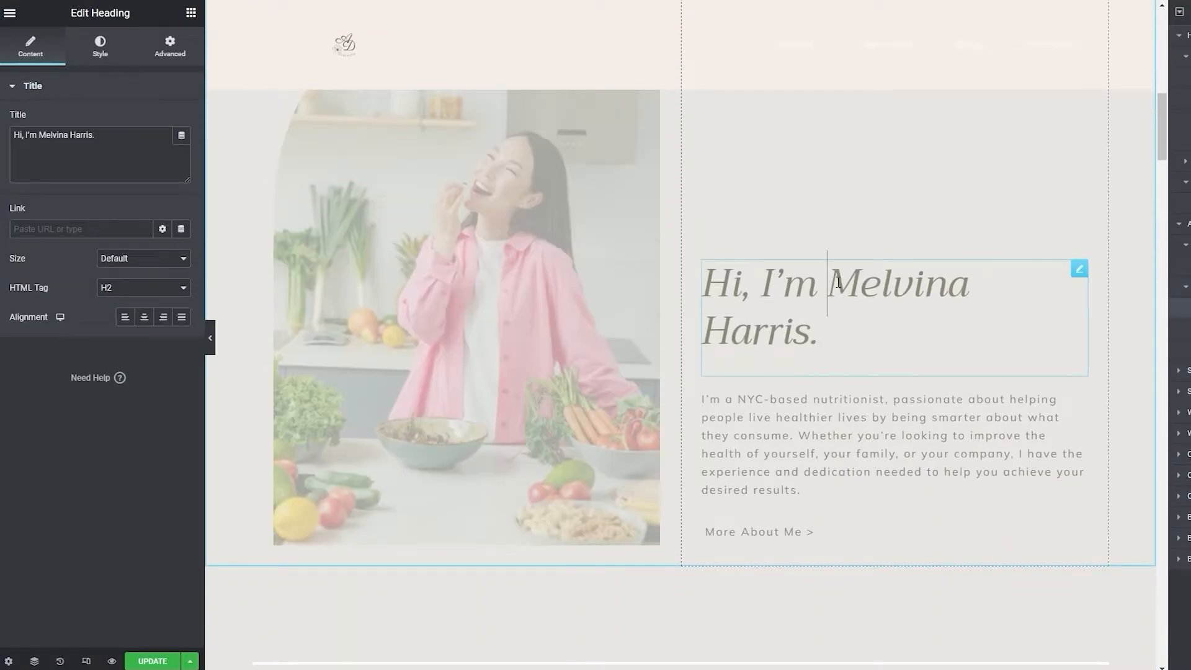
drag(838, 283, 823, 329)
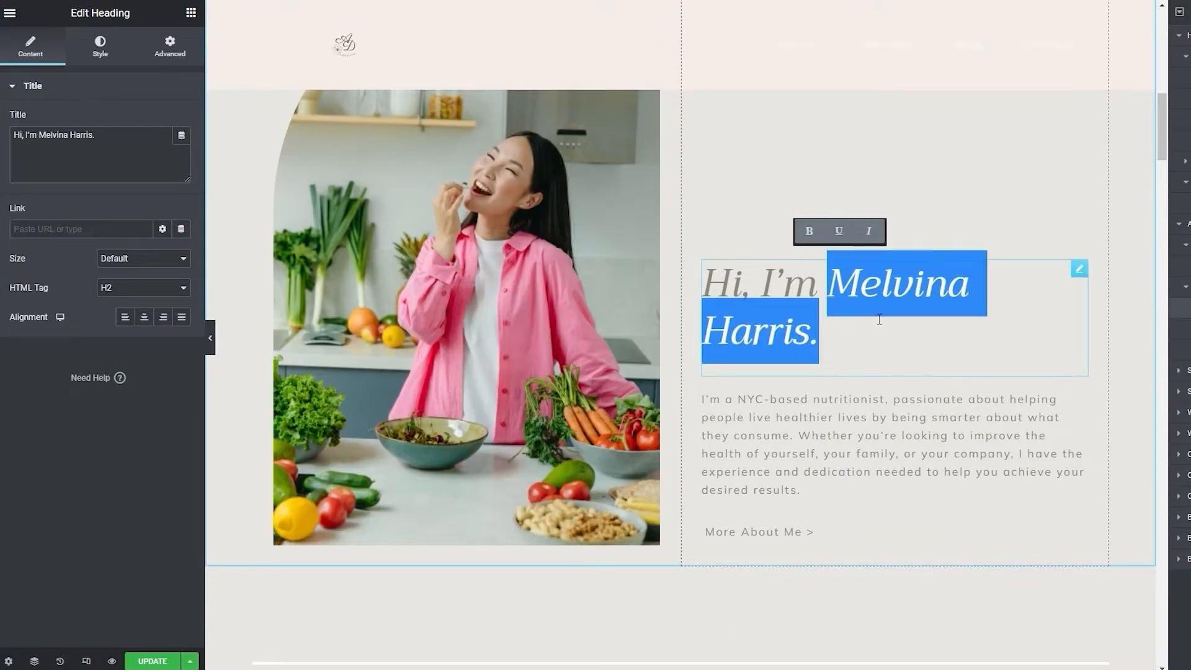
scroll(523, 273, down, 2)
text(Avey )
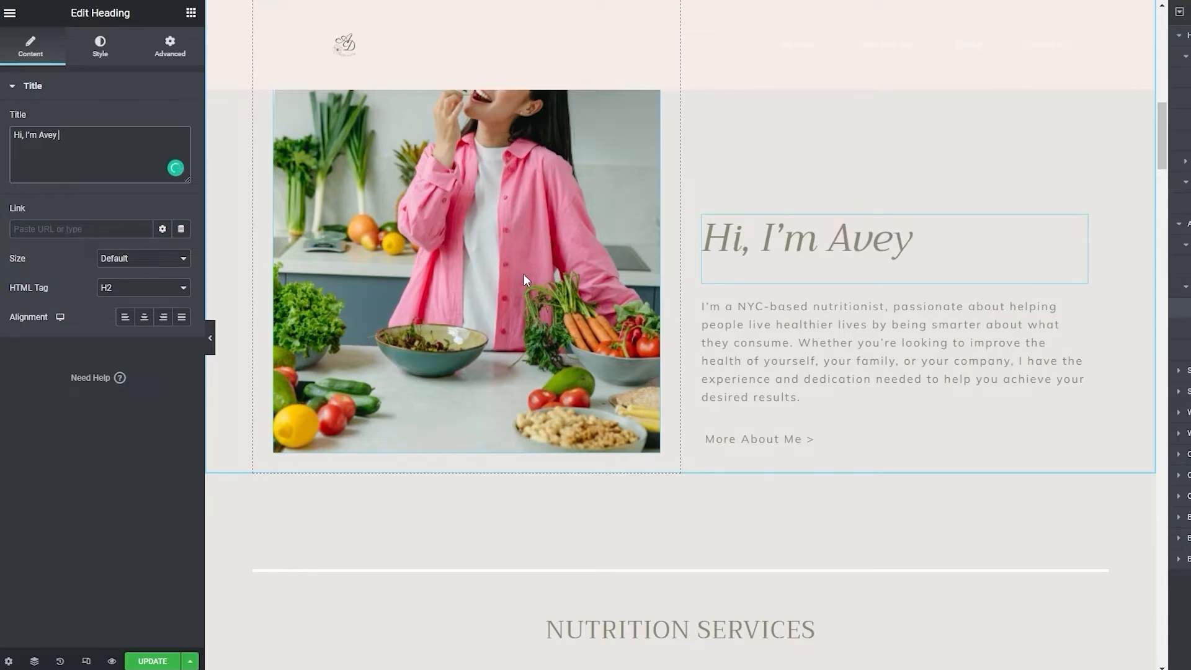
text(Davis.)
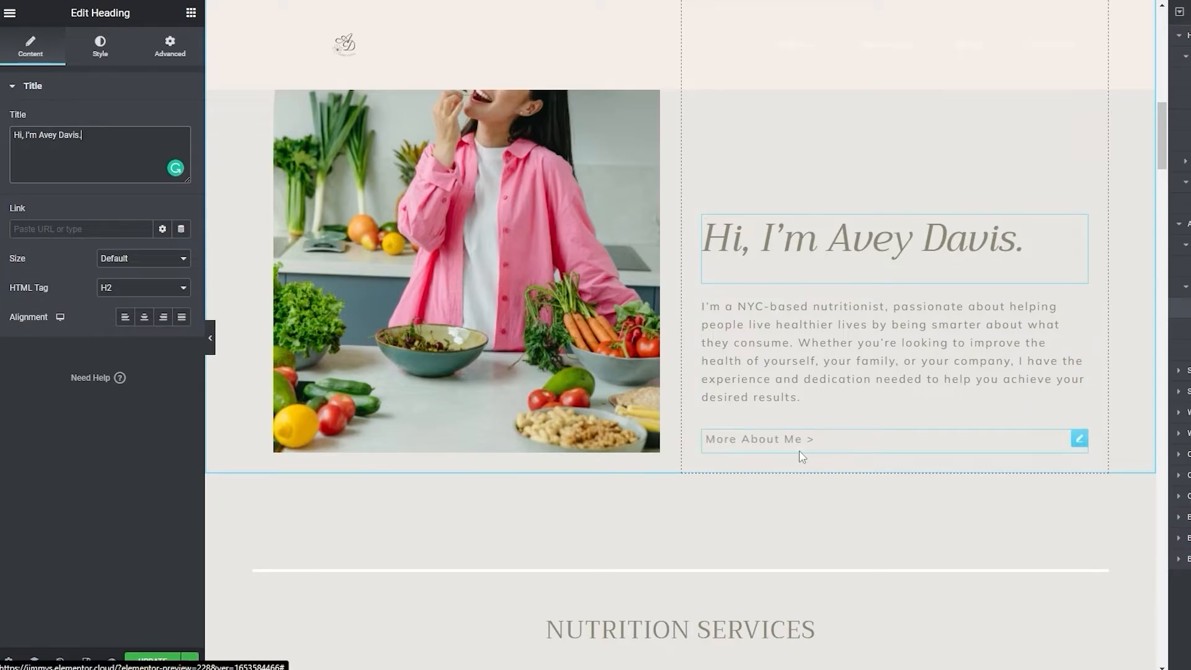
- Review the rest of the home page, from the Nutrition Services cards through Why Nutrition Services to the As Seen In logos
scroll(597, 397, down, 7)
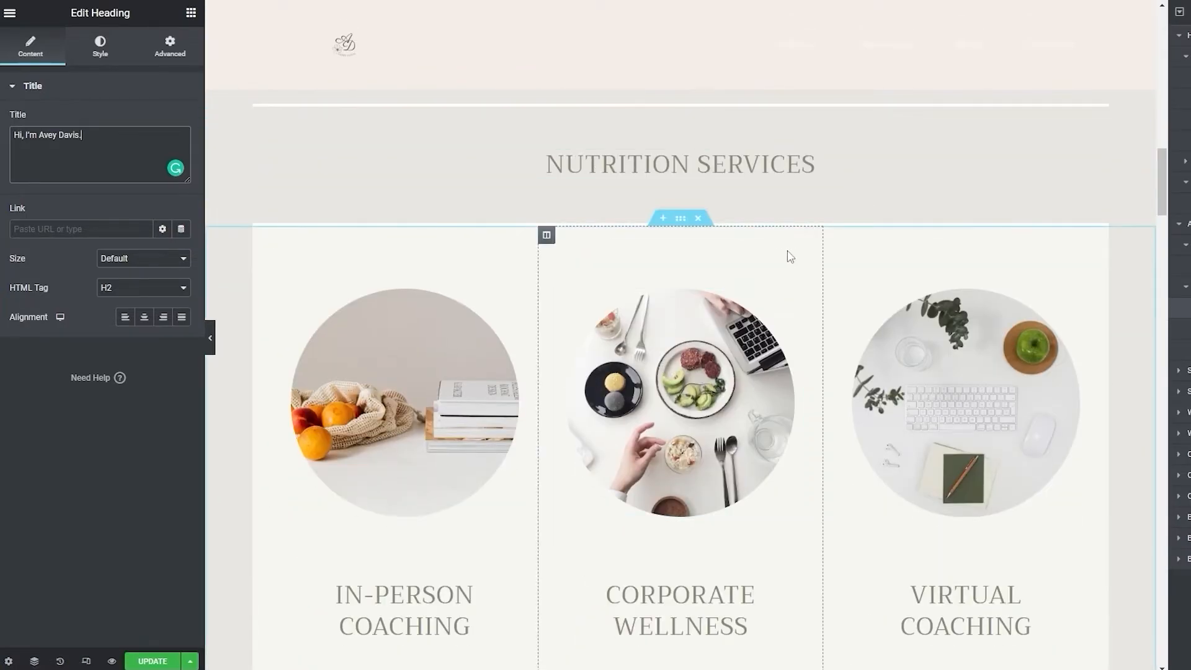
scroll(782, 256, down, 3)
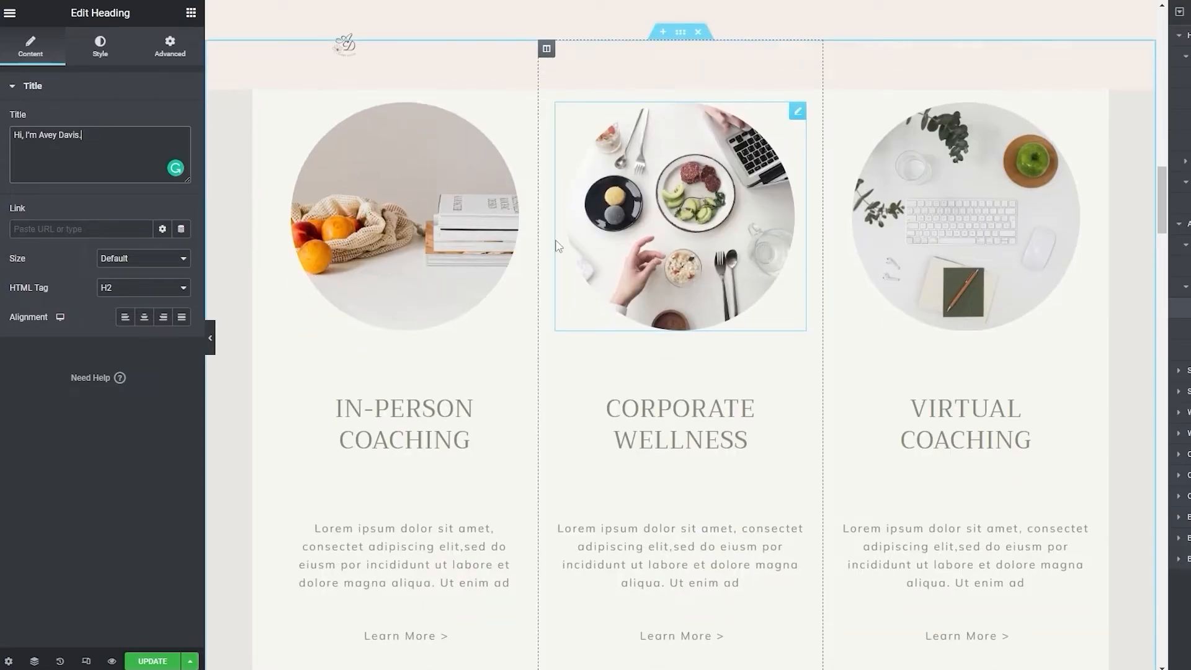
scroll(782, 298, down, 4)
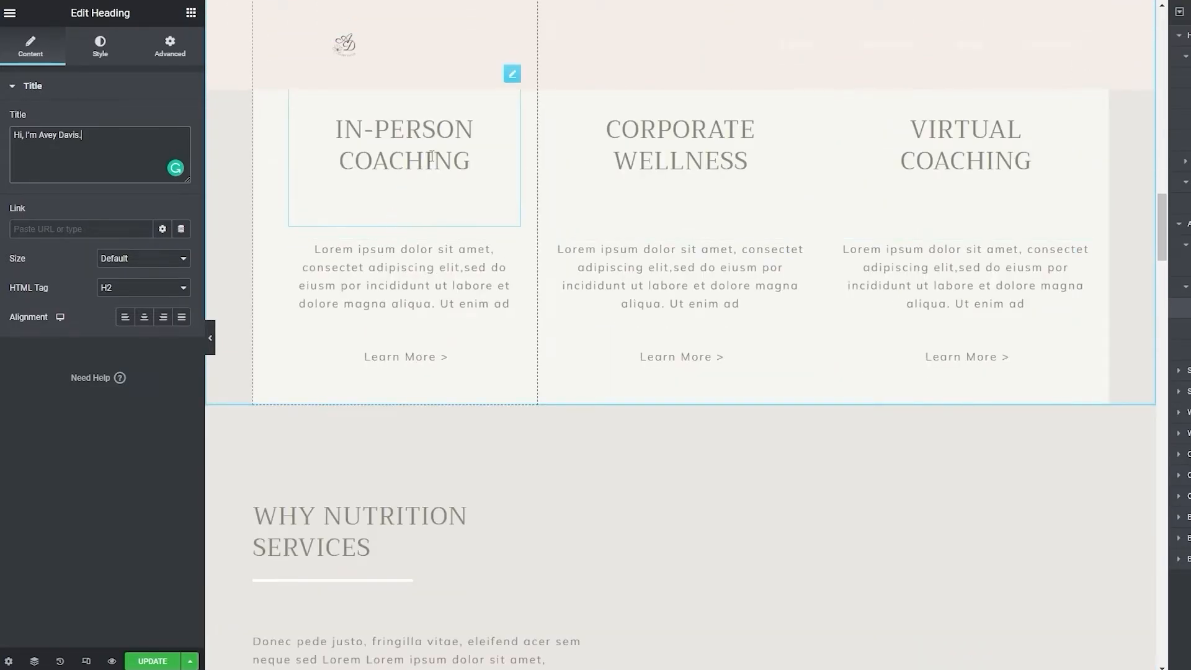
scroll(377, 363, down, 3)
scroll(376, 363, down, 6)
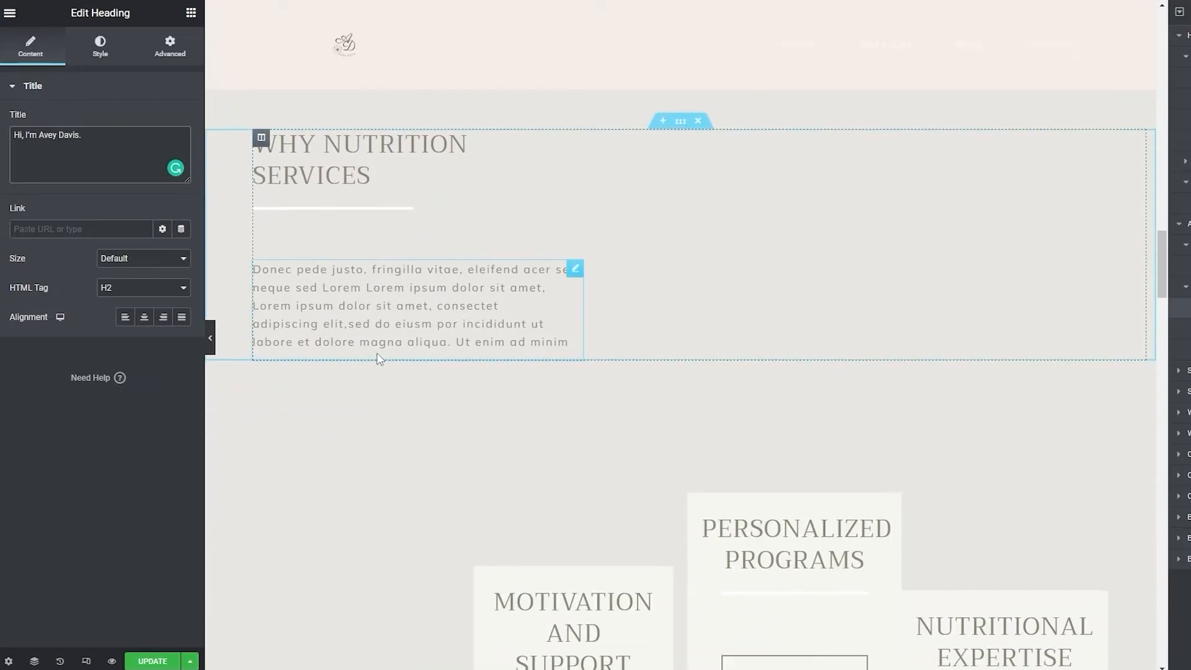
scroll(702, 399, down, 3)
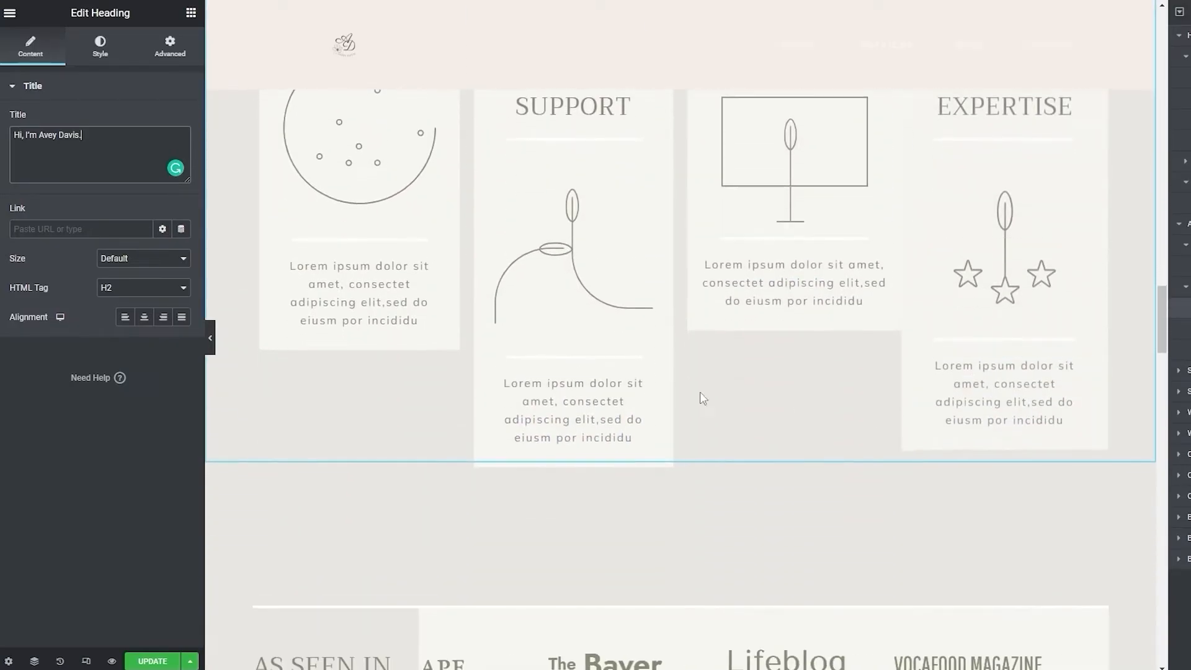
- Review the home page from the hero section through the success stories to the curved call-to-action headline
scroll(564, 353, up, 3)
scroll(433, 426, down, 5)
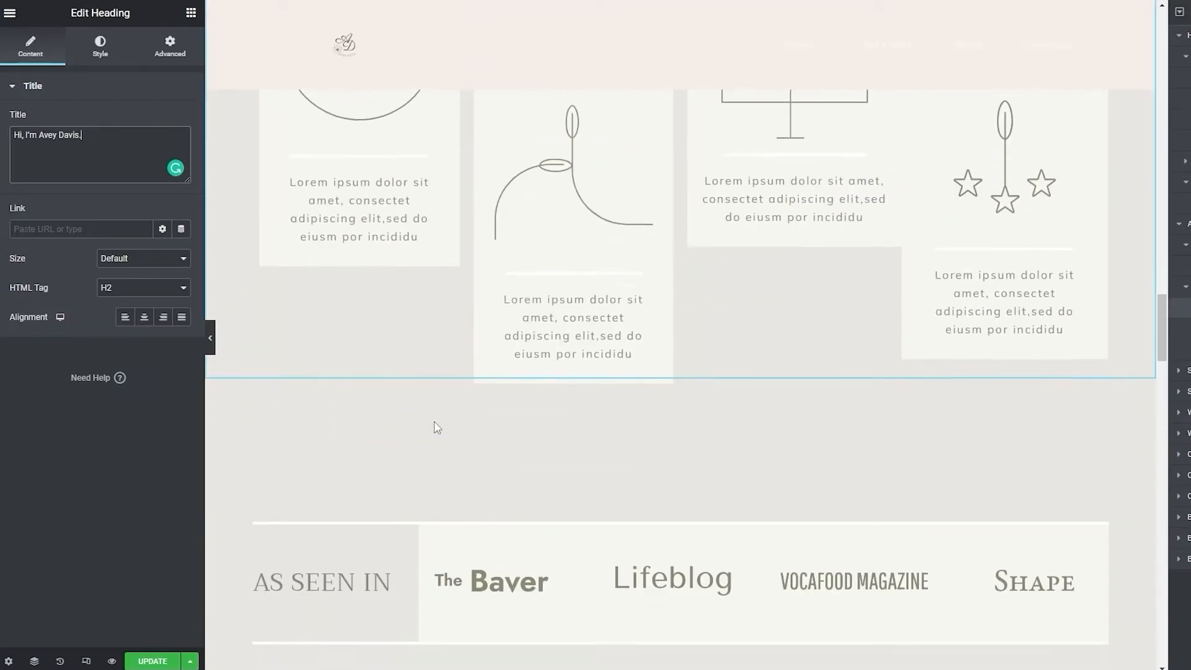
scroll(434, 426, up, 15)
scroll(672, 511, up, 15)
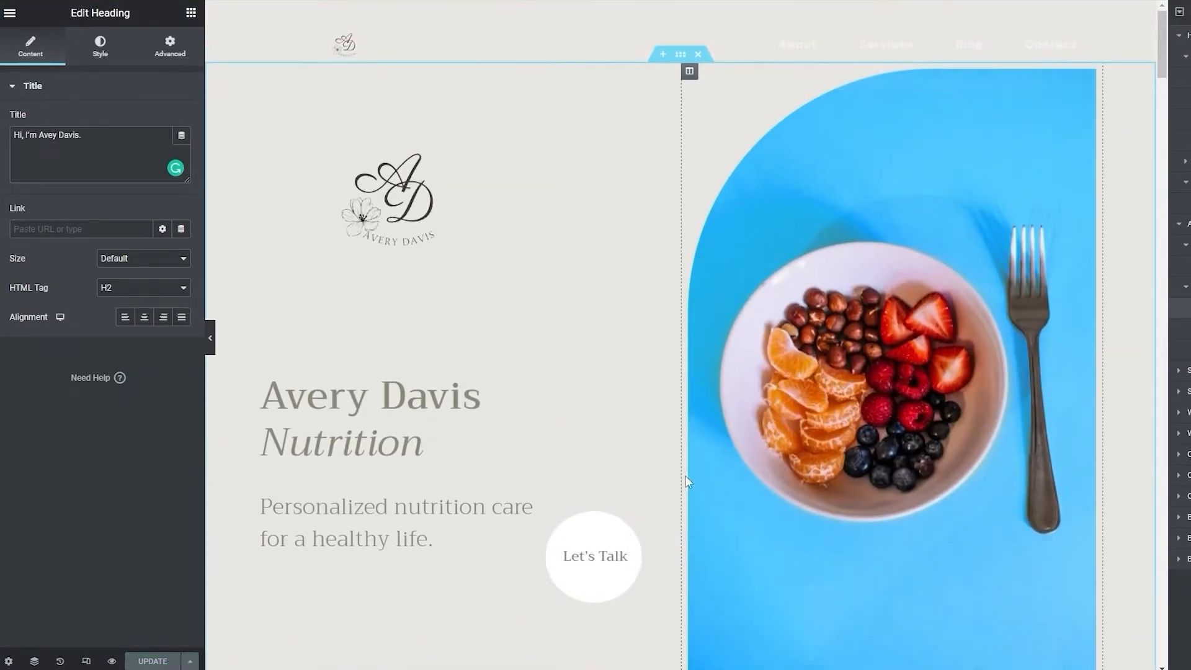
scroll(683, 496, down, 15)
scroll(688, 489, down, 15)
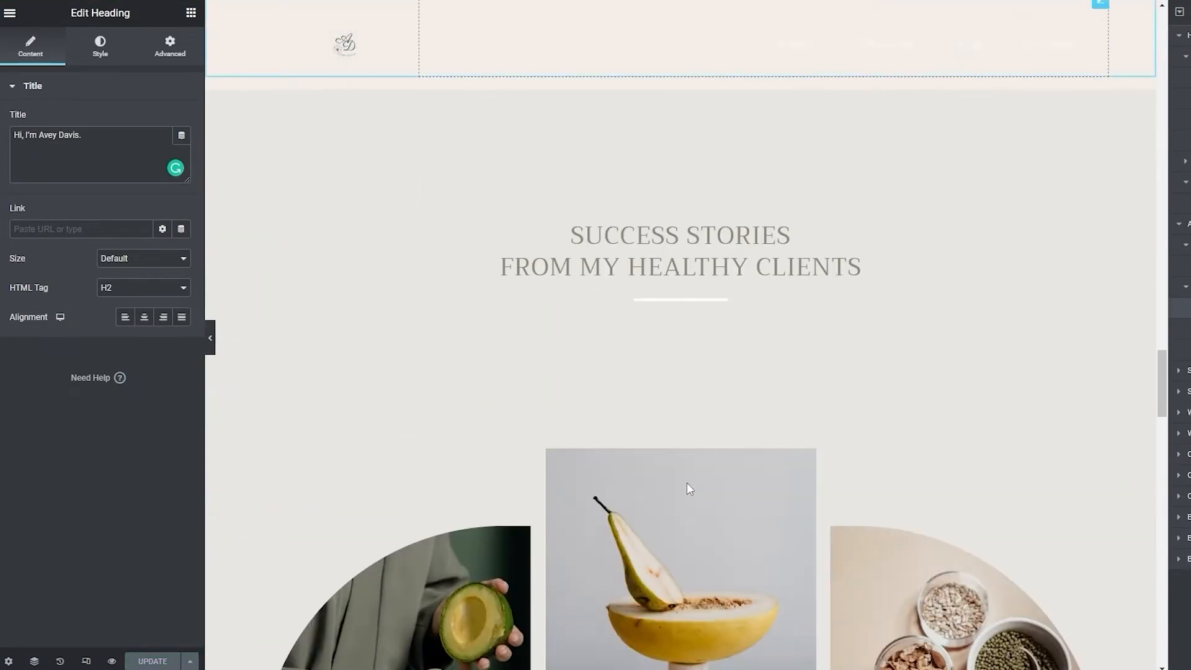
scroll(690, 489, up, 10)
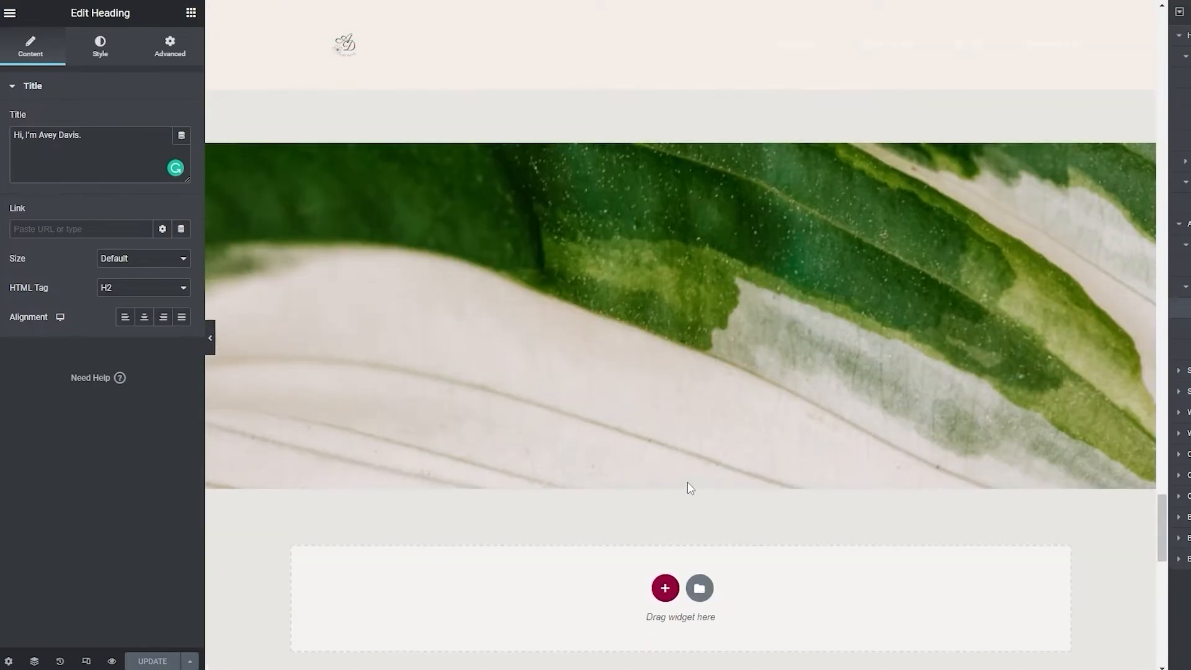
scroll(690, 507, down, 3)
scroll(688, 502, up, 6)
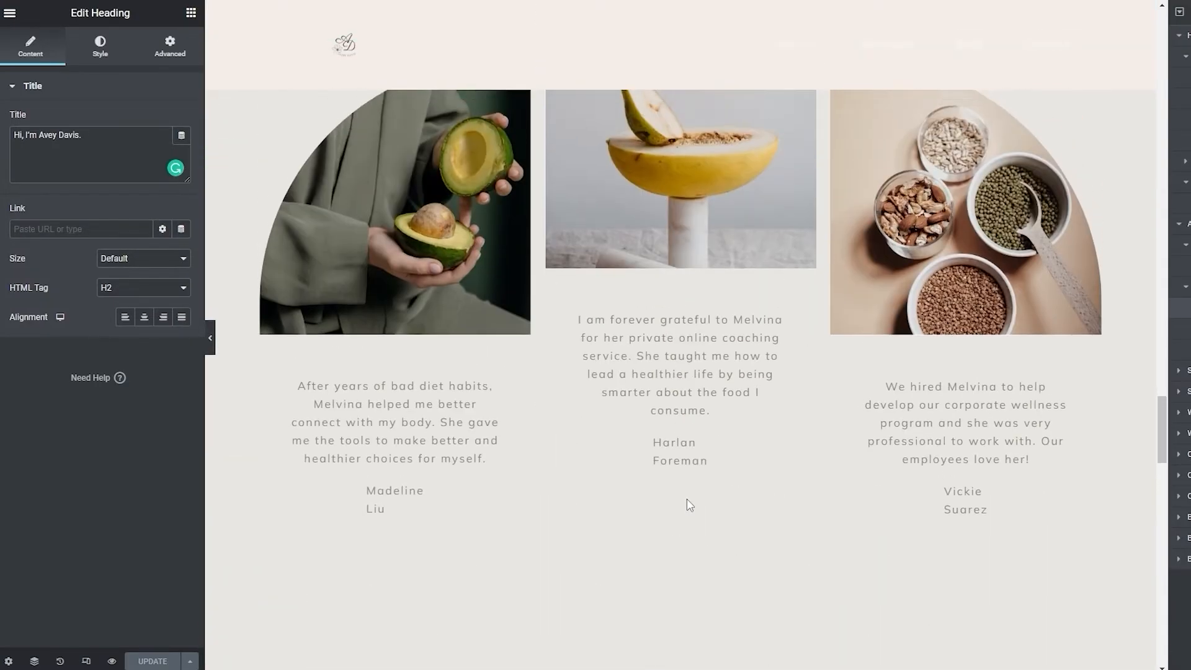
scroll(686, 498, down, 6)
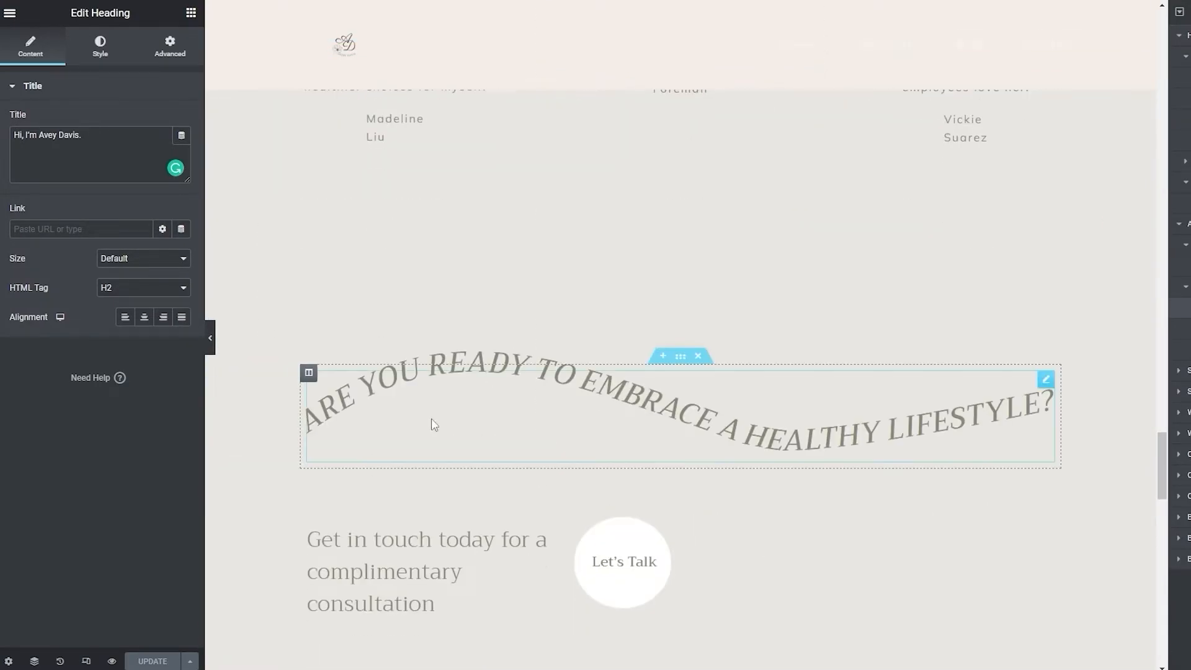
- Replace the curved call-to-action headline below the success stories with "Get Ready To Start A heathy Life"
click(825, 440)
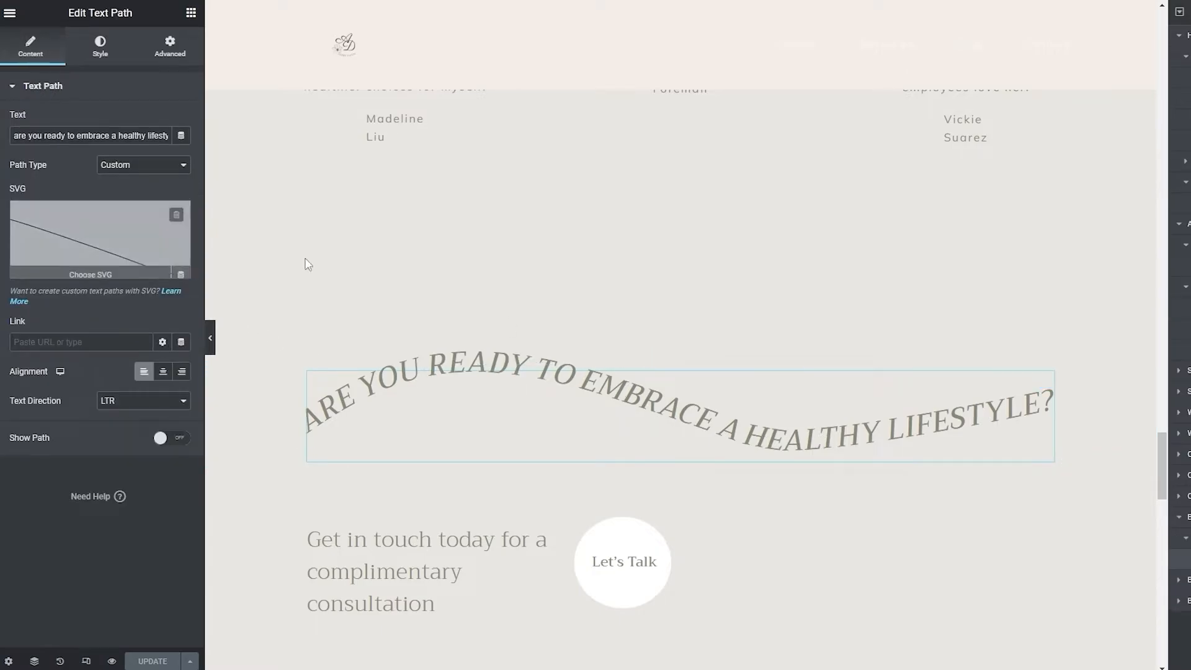
scroll(594, 289, up, 7)
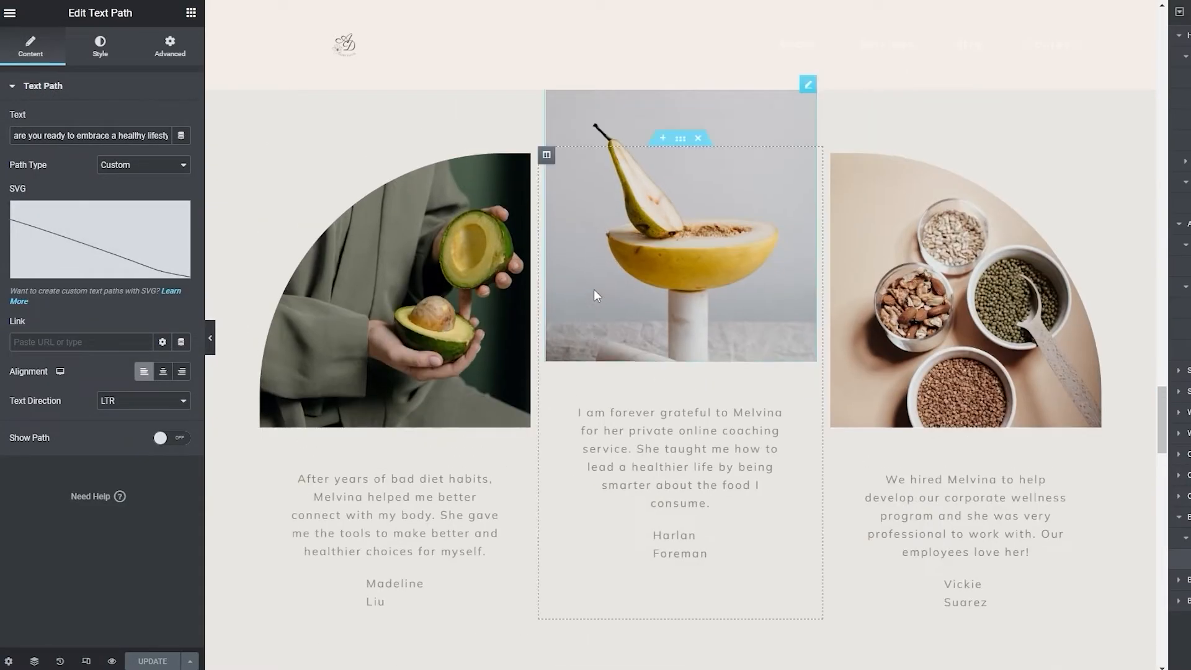
scroll(594, 290, down, 9)
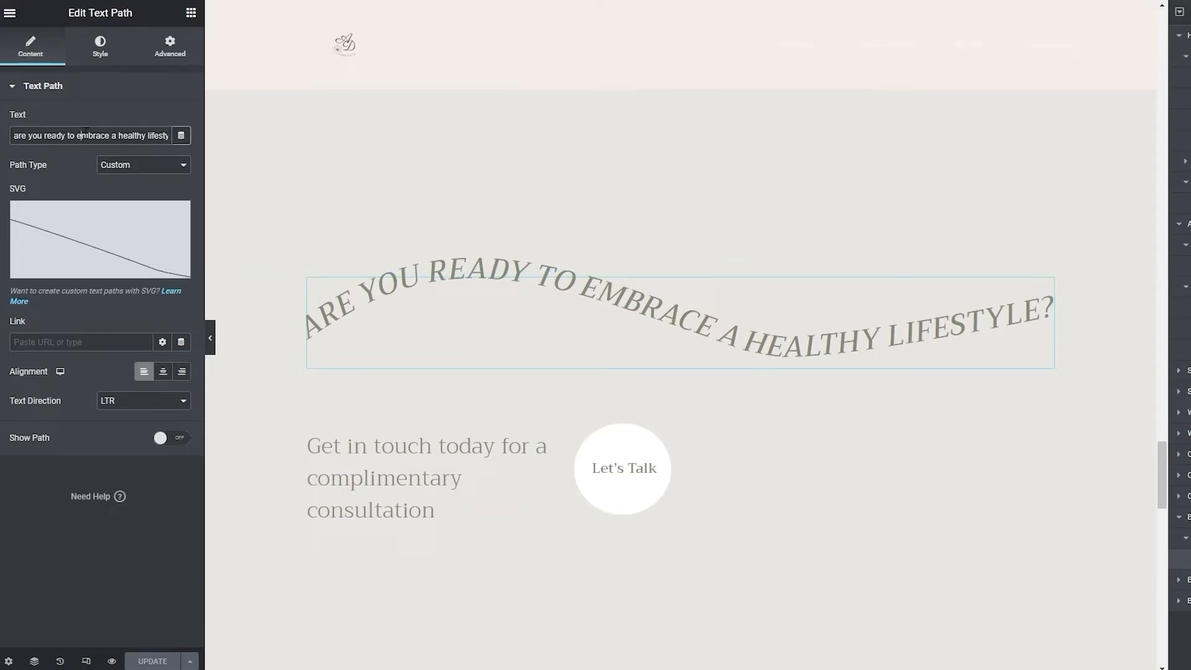
drag(159, 137, 133, 136)
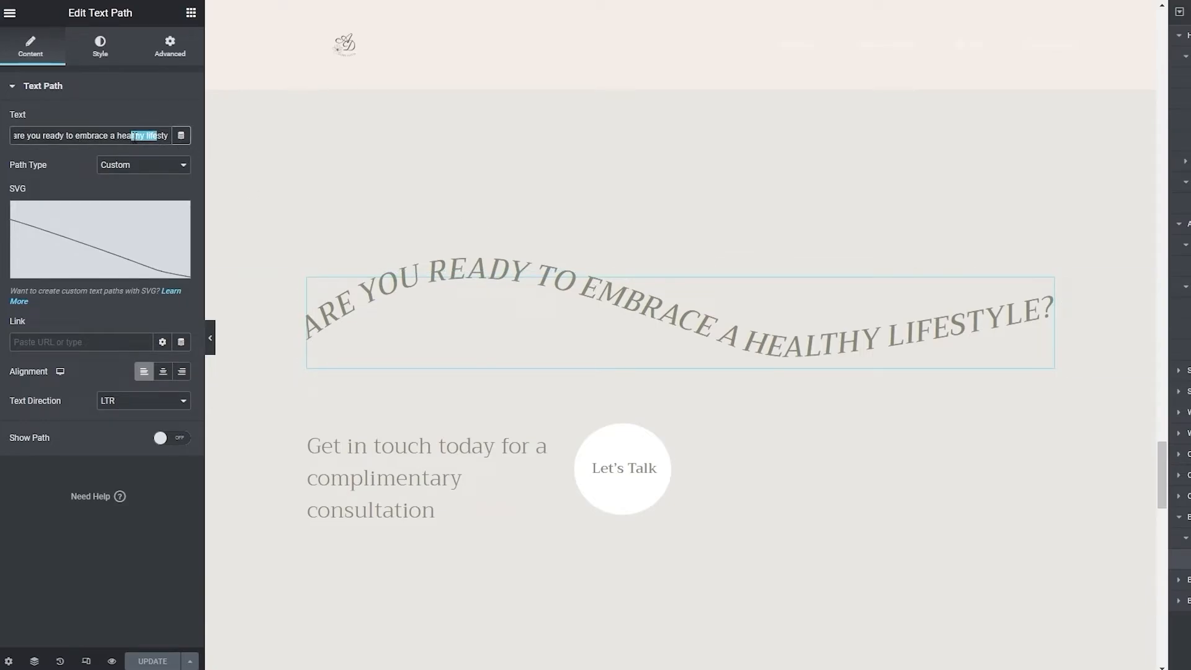
key(ctrl+a)
text(Get Ready To Start A heathy Life)
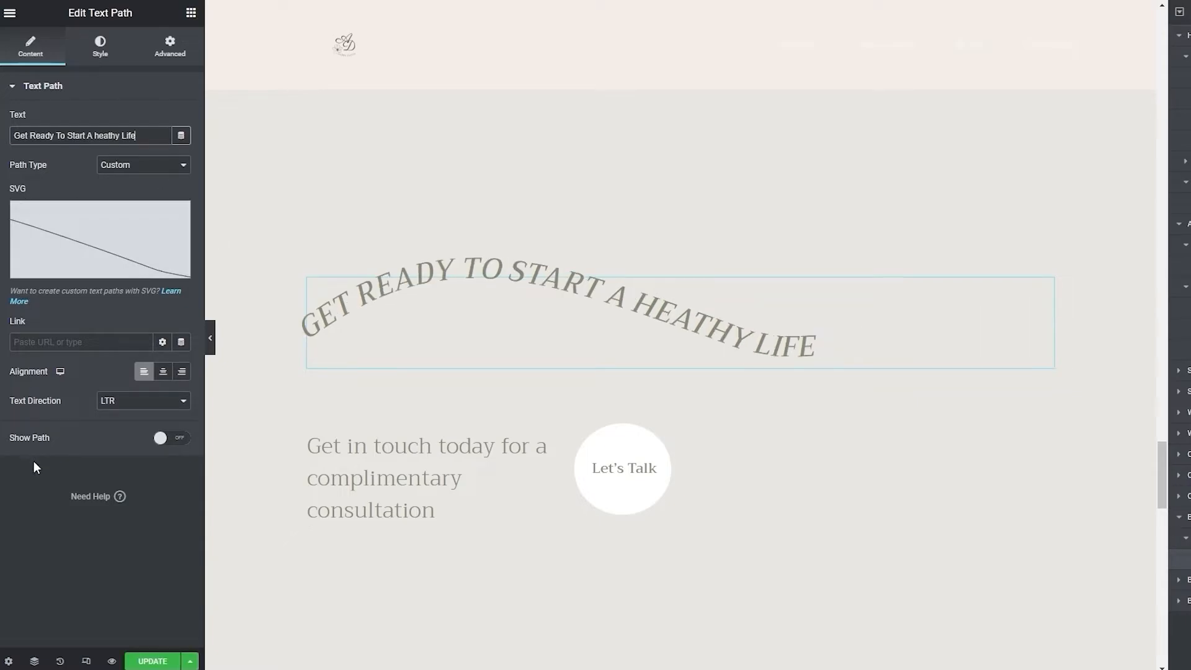
click(129, 402)
click(135, 420)
click(117, 171)
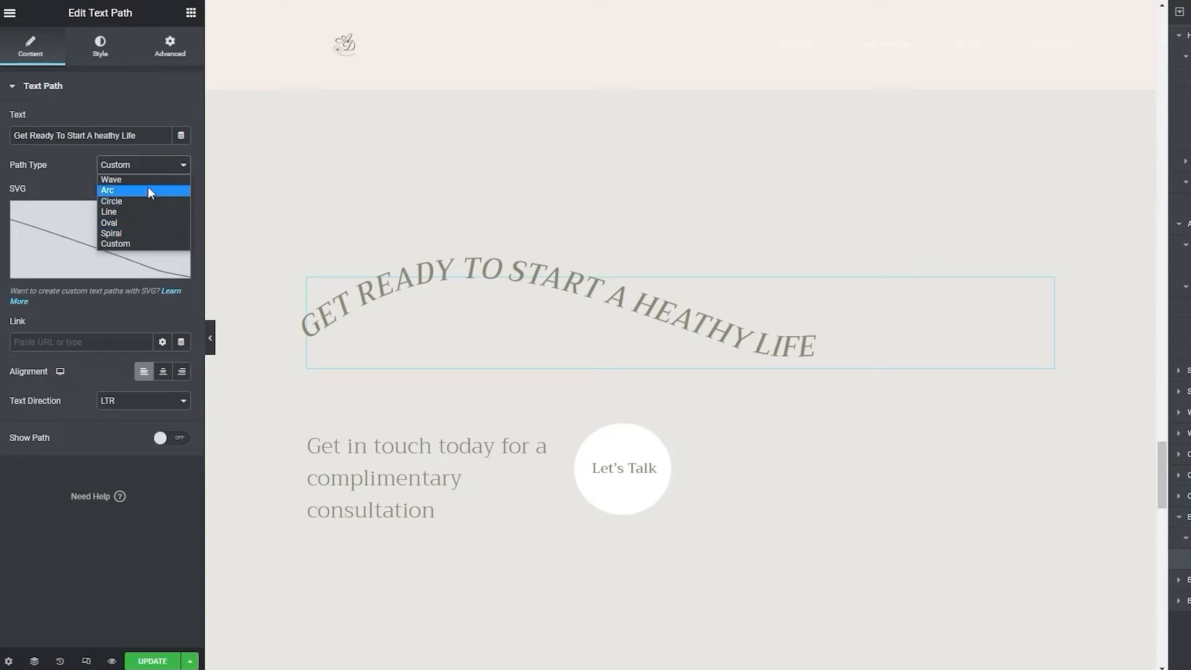
click(69, 157)
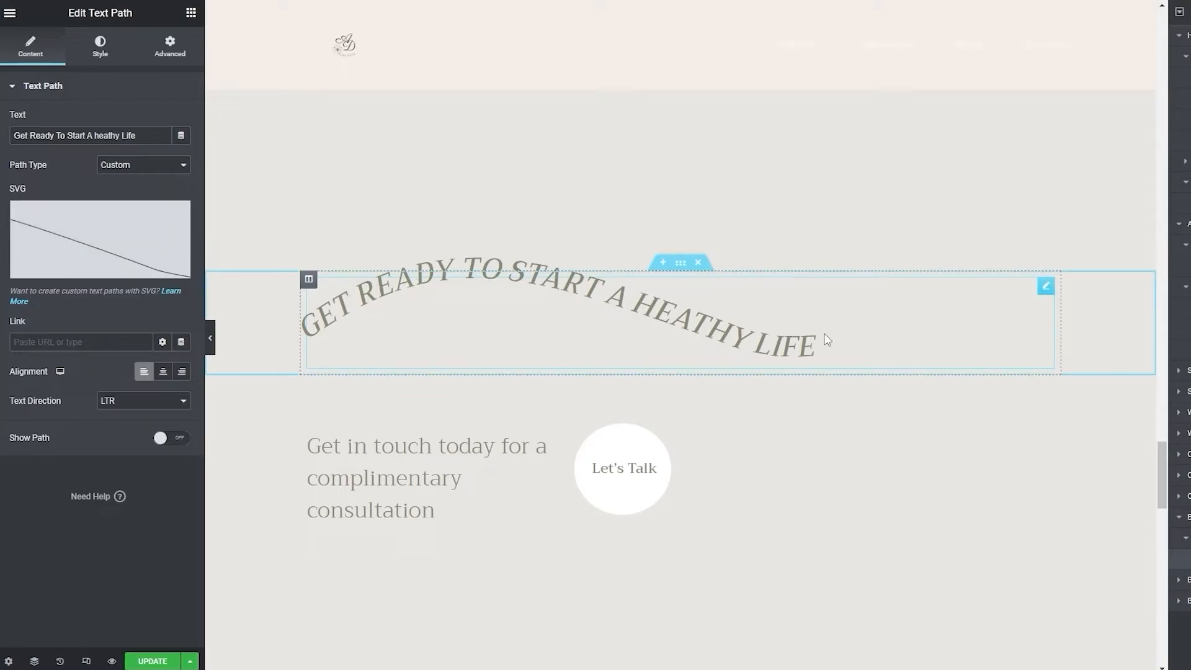
- Reword the end of the curved headline so it reads "Get Ready To Start on a healthy JOURNEY"
click(144, 134)
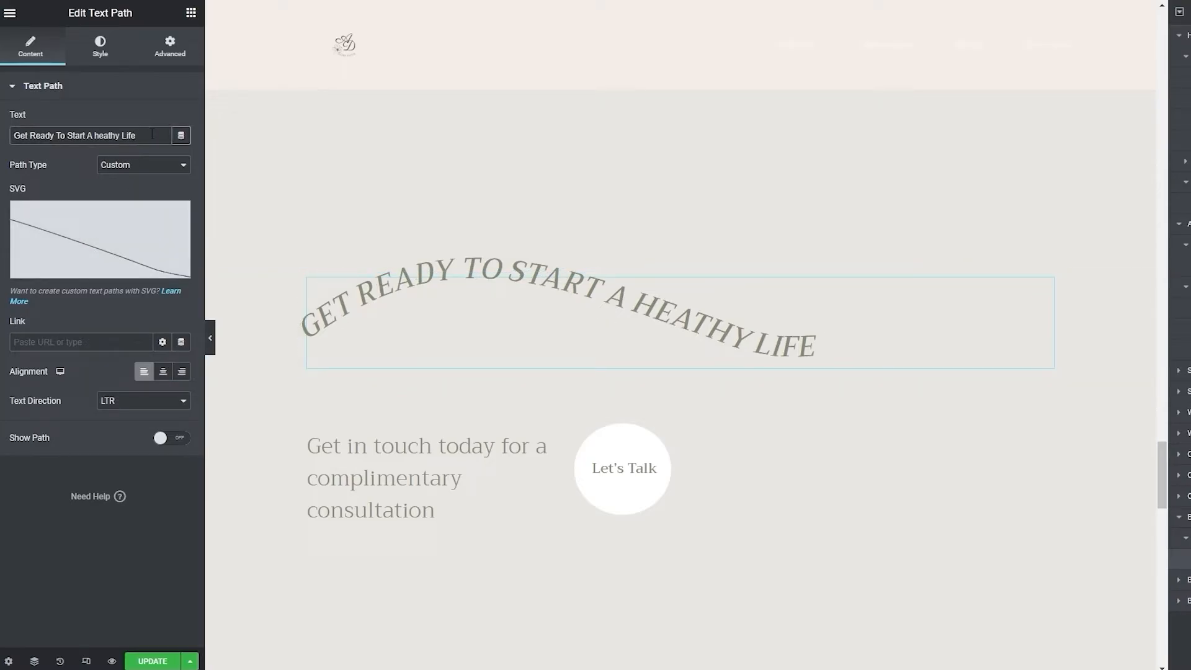
text(style)
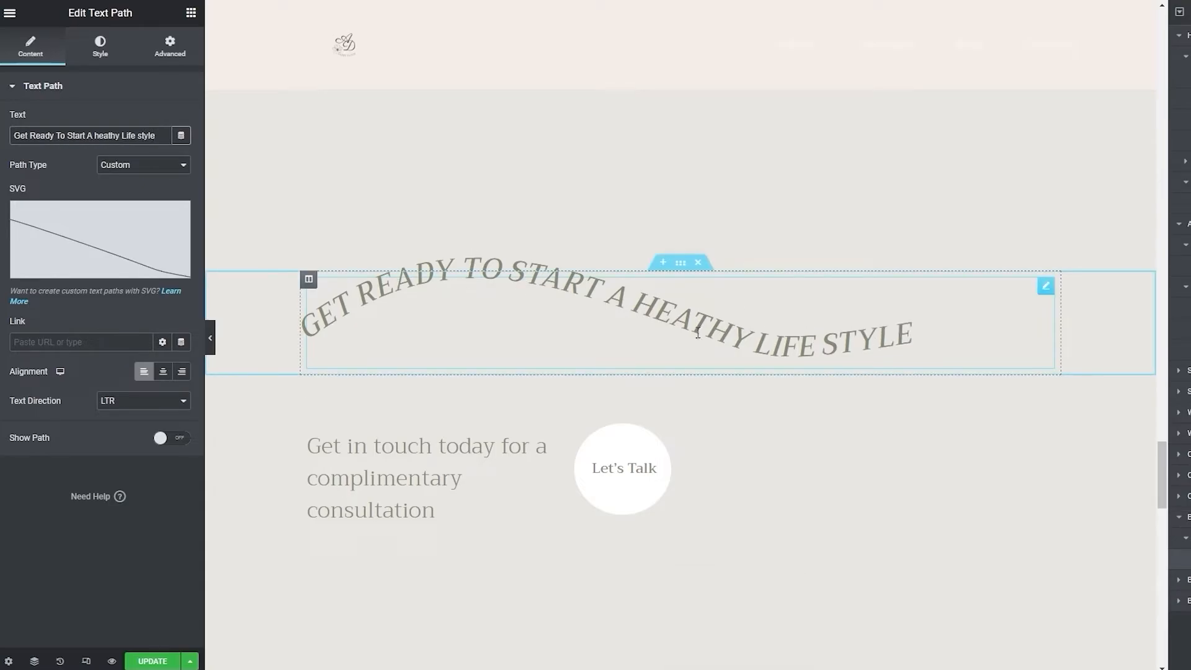
drag(87, 136, 241, 138)
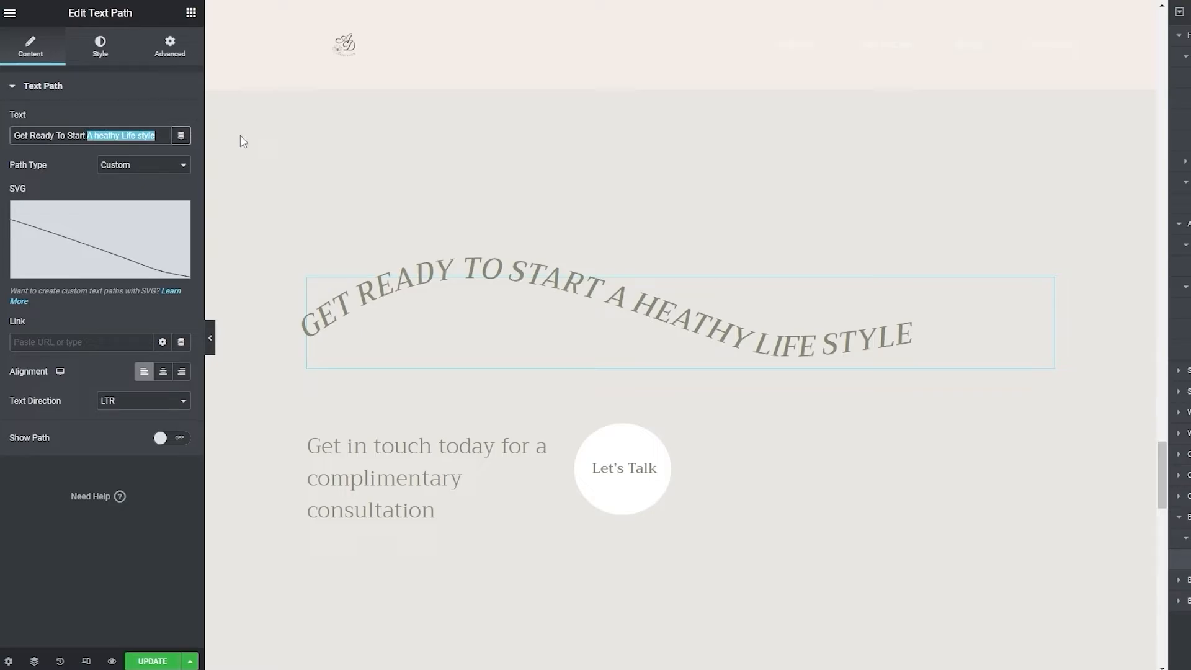
text(on a healthy JURNEY)
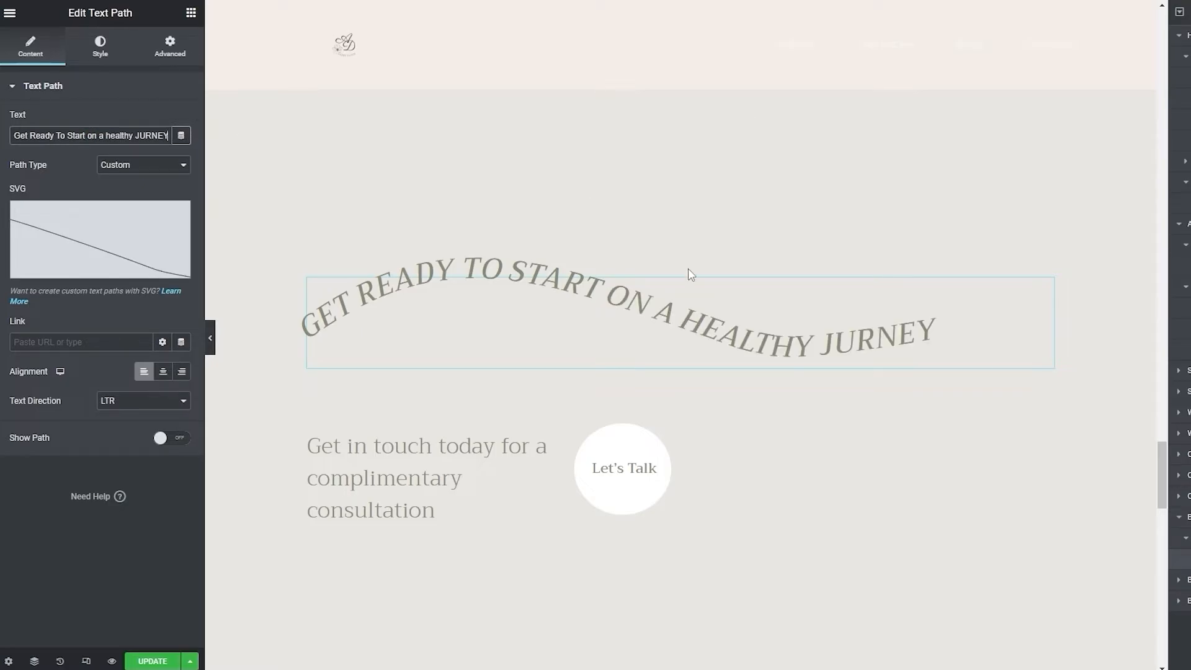
click(128, 532)
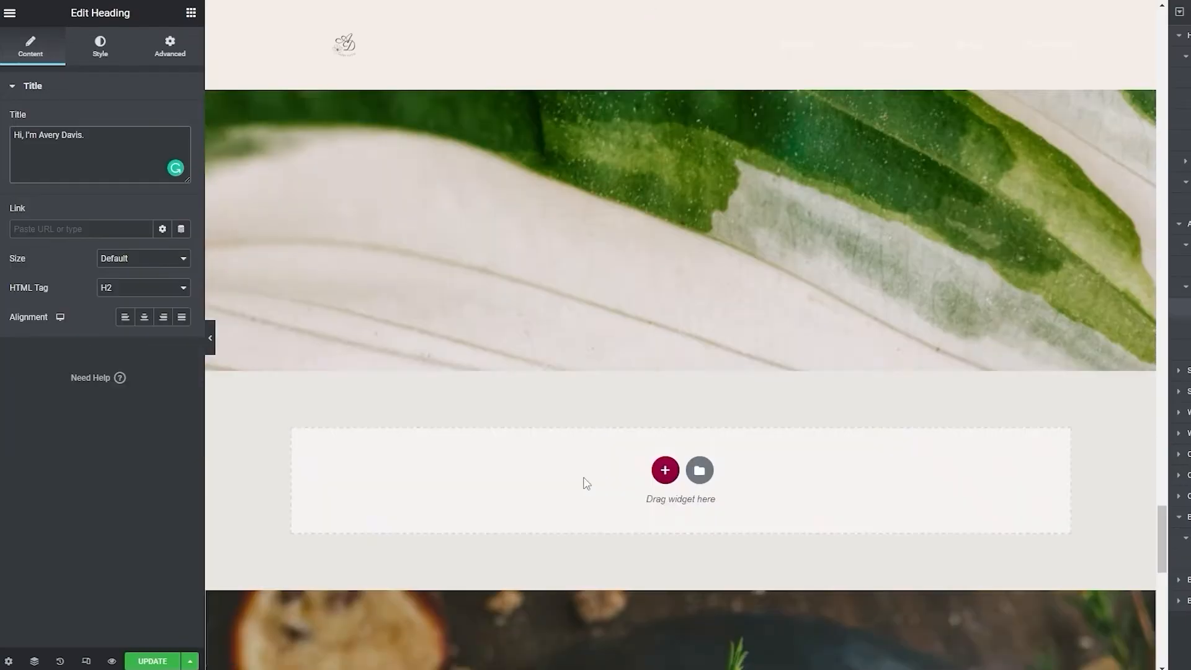
- Check the reworded curved headline in its section and save the home page changes
scroll(933, 306, up, 5)
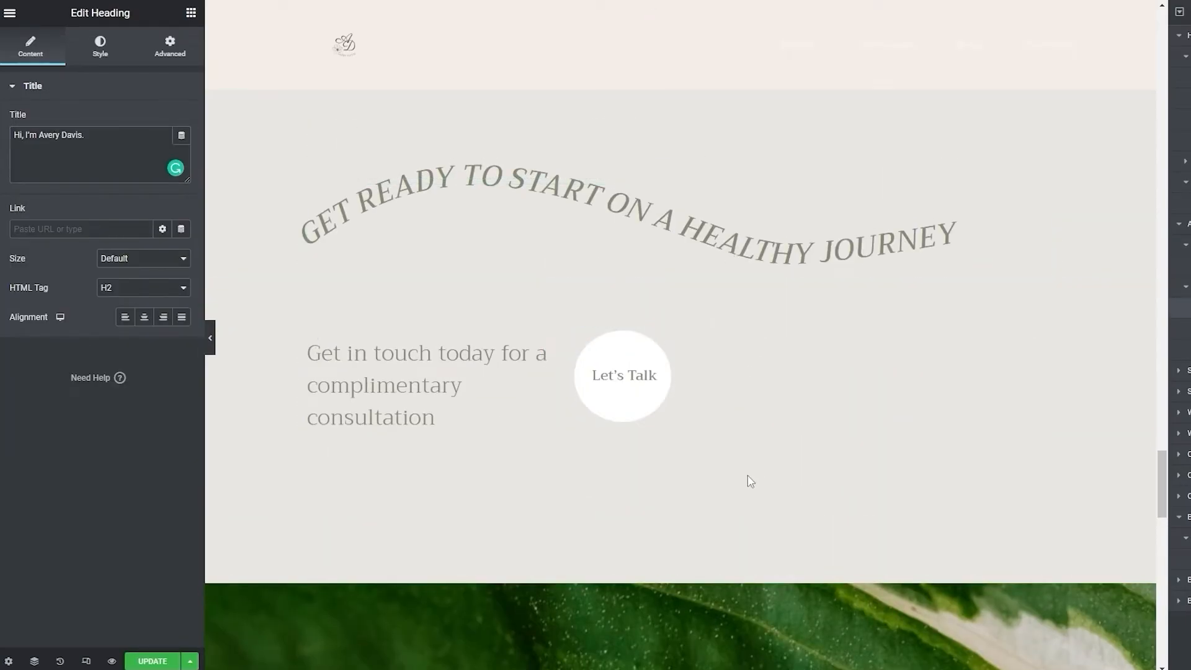
scroll(748, 482, down, 2)
scroll(558, 496, up, 5)
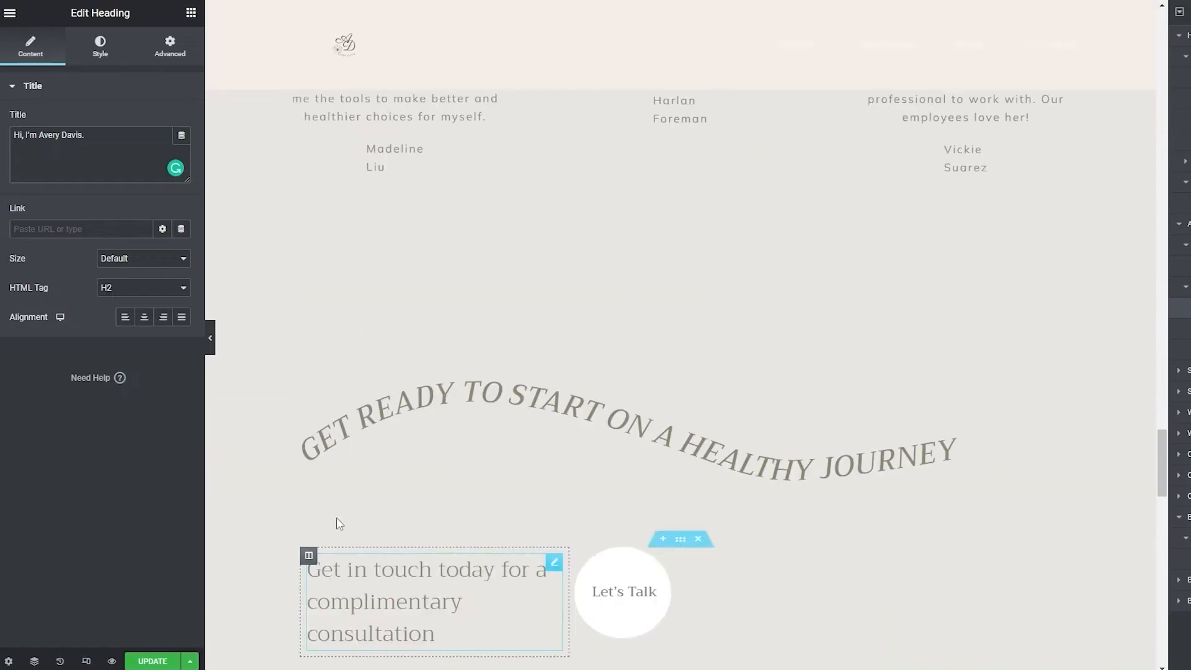
click(160, 653)
- Examine the lower home page, from the success stories and leaf image down to the footer's contact and subscribe area
scroll(757, 390, up, 10)
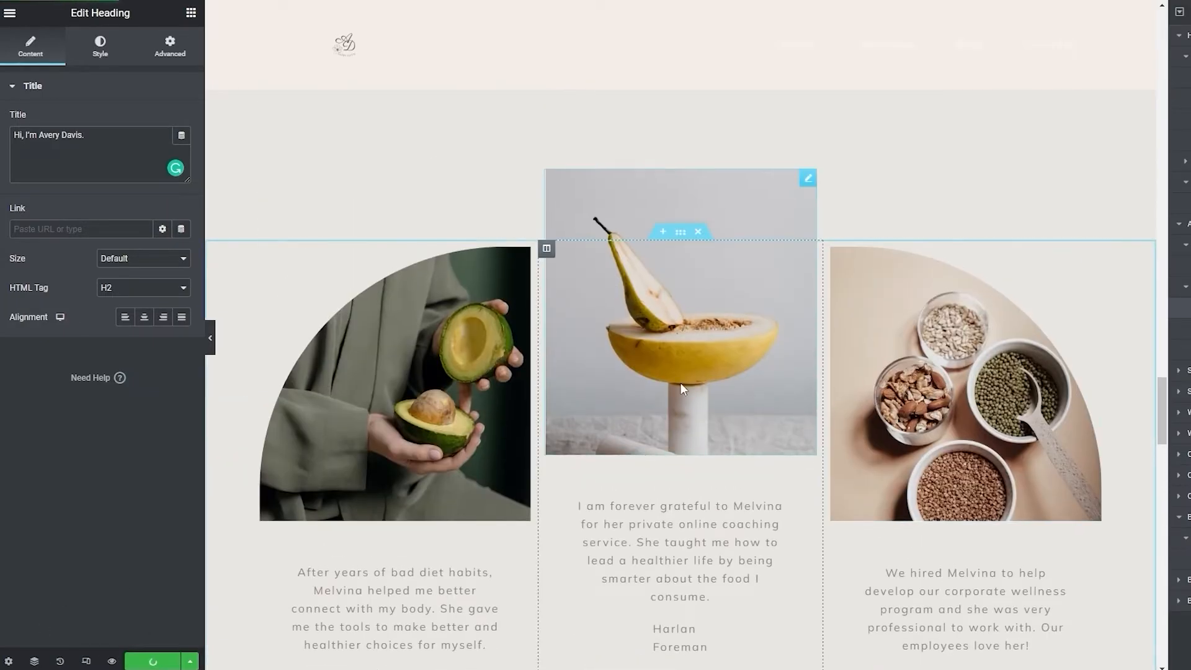
scroll(664, 428, down, 10)
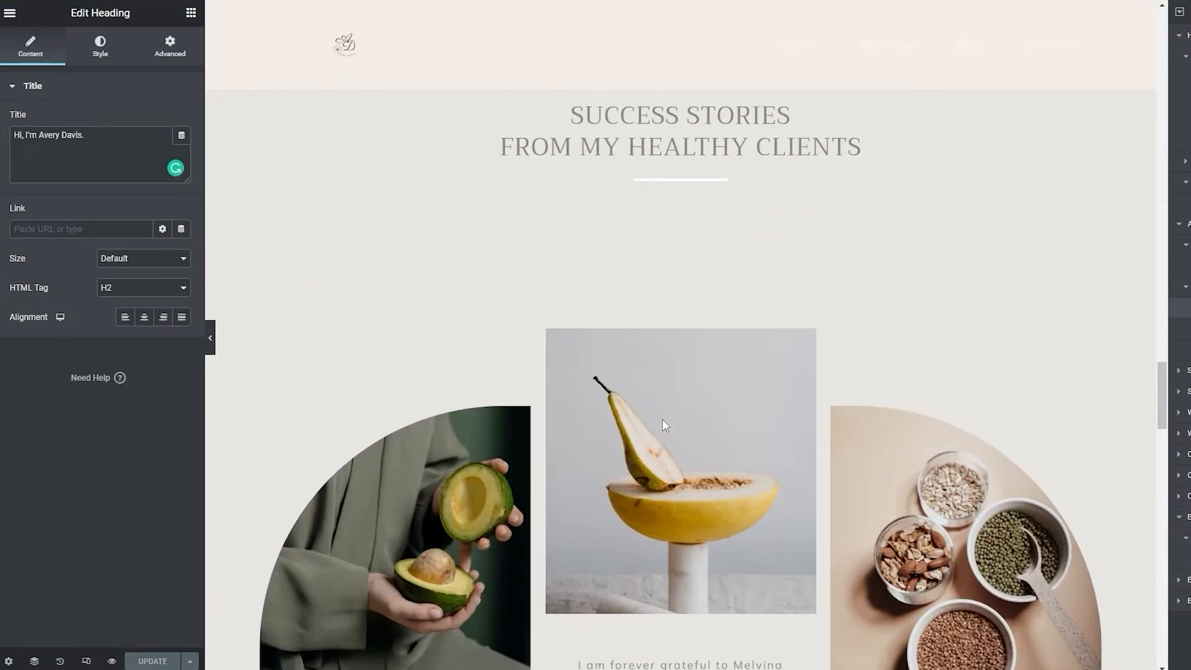
scroll(664, 416, up, 5)
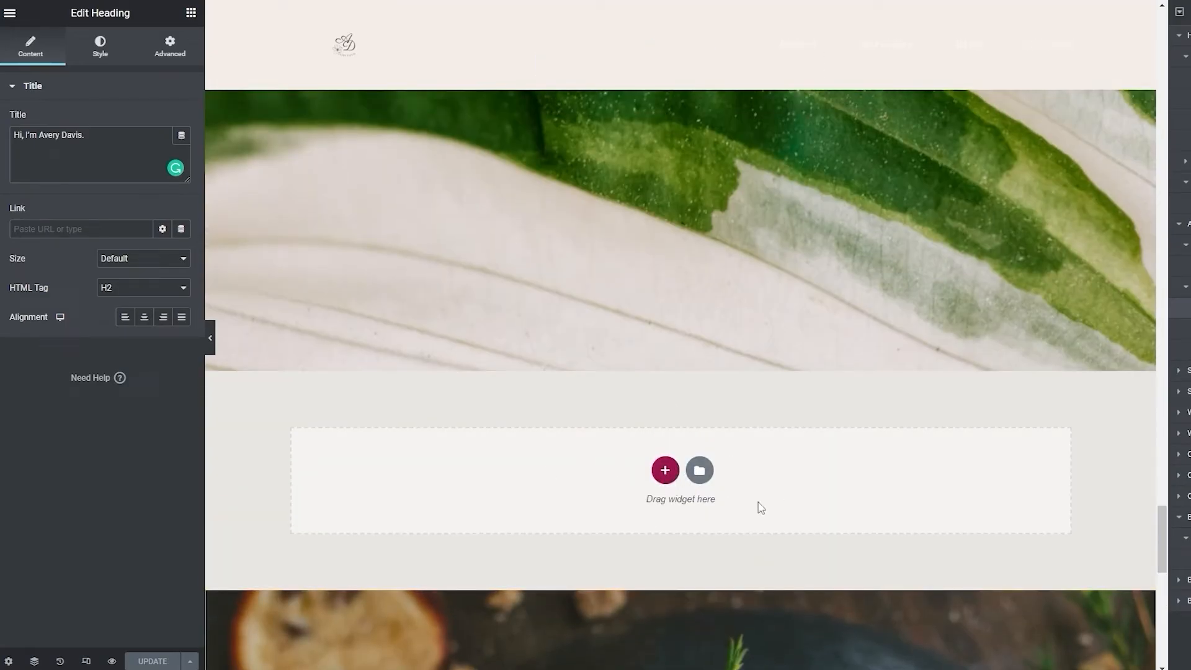
scroll(672, 502, down, 10)
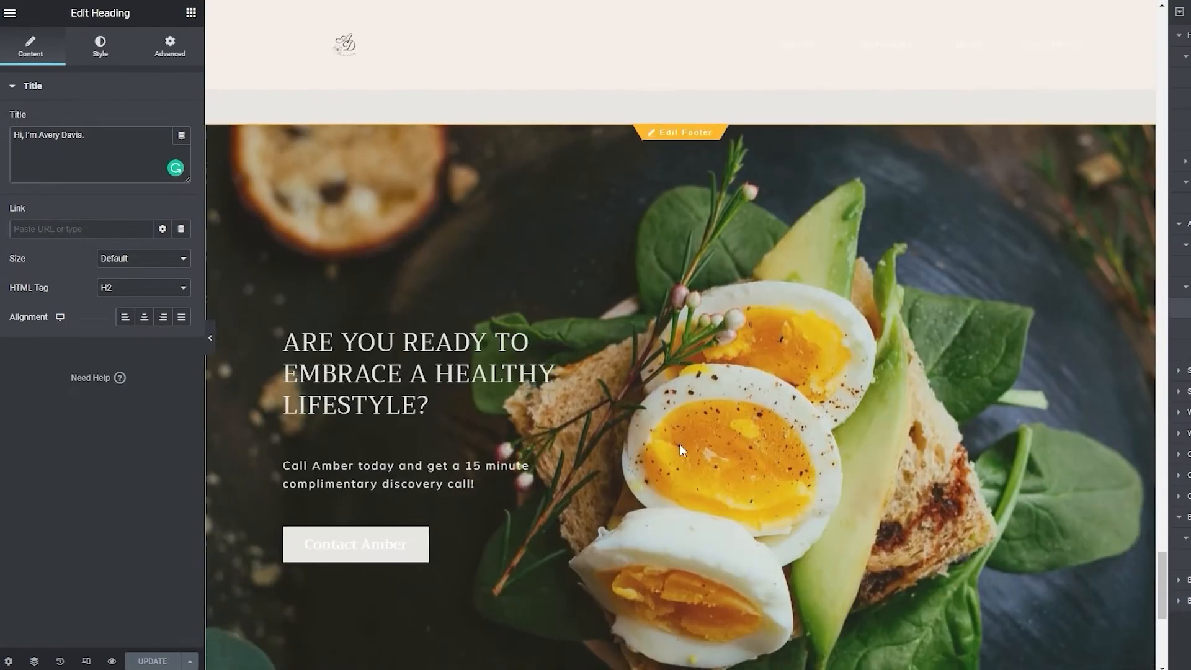
scroll(654, 318, up, 5)
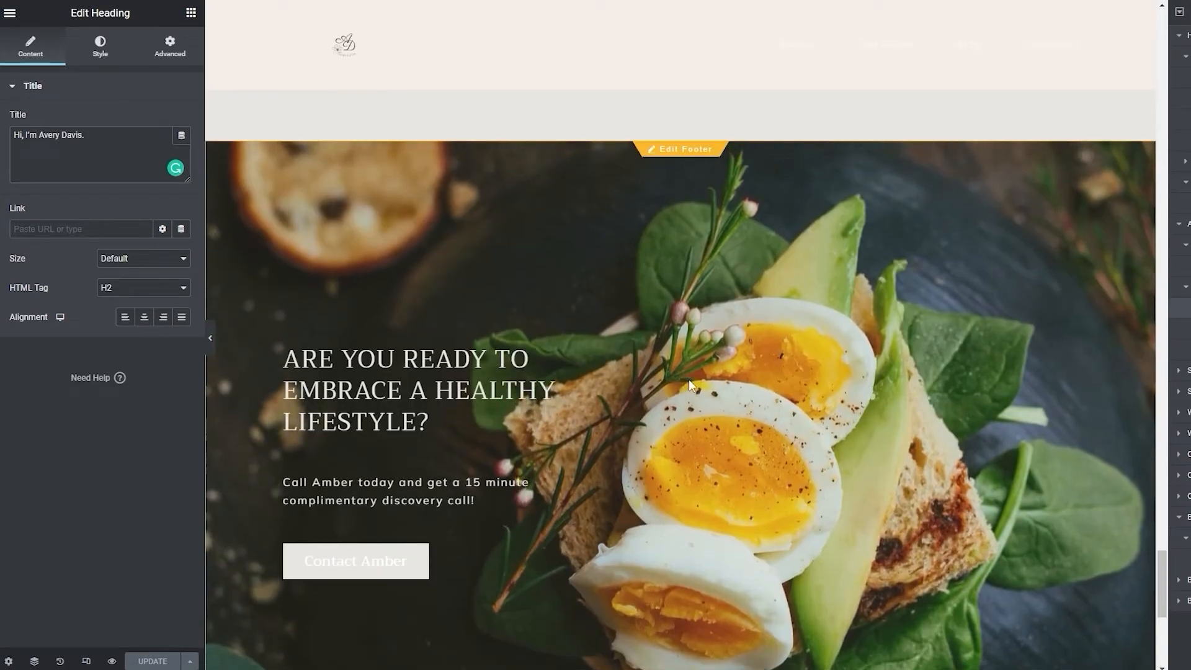
scroll(689, 378, up, 5)
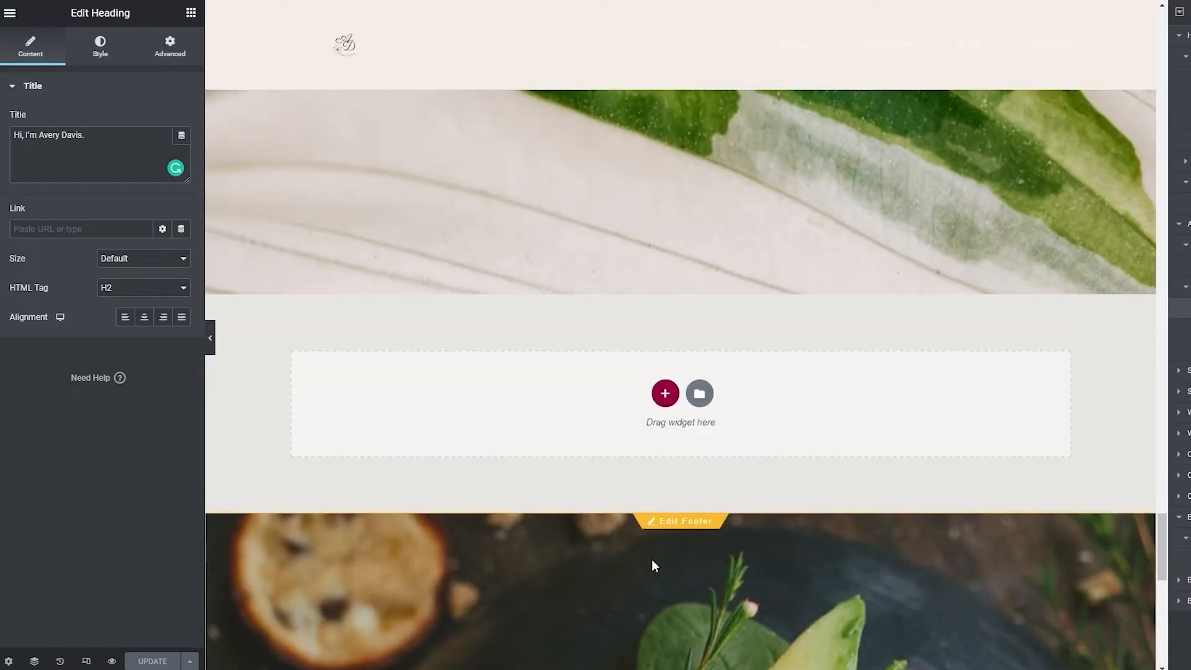
scroll(700, 552, down, 1)
scroll(699, 551, down, 5)
scroll(726, 487, down, 4)
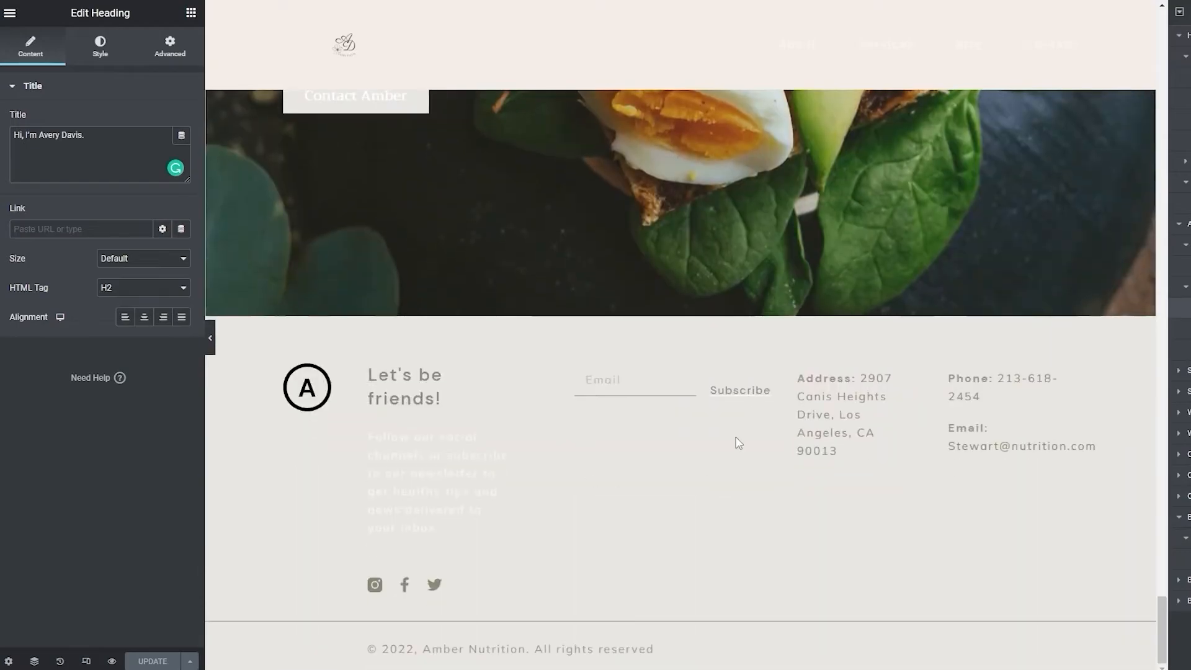
scroll(672, 412, up, 8)
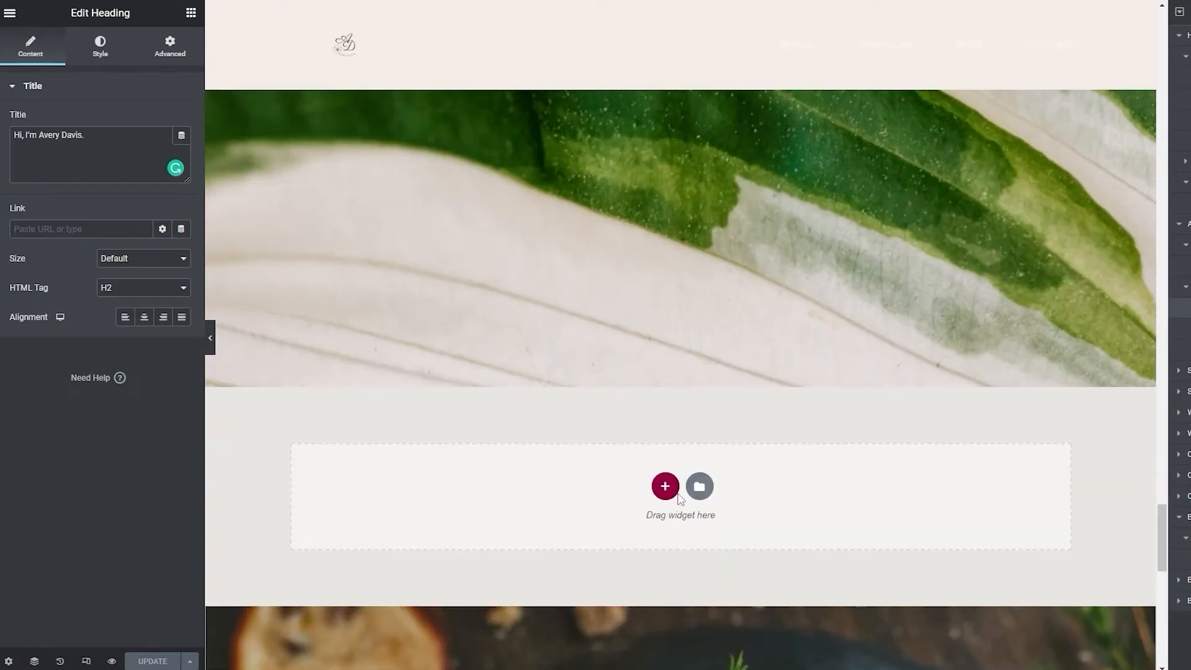
scroll(652, 407, up, 5)
scroll(653, 411, down, 5)
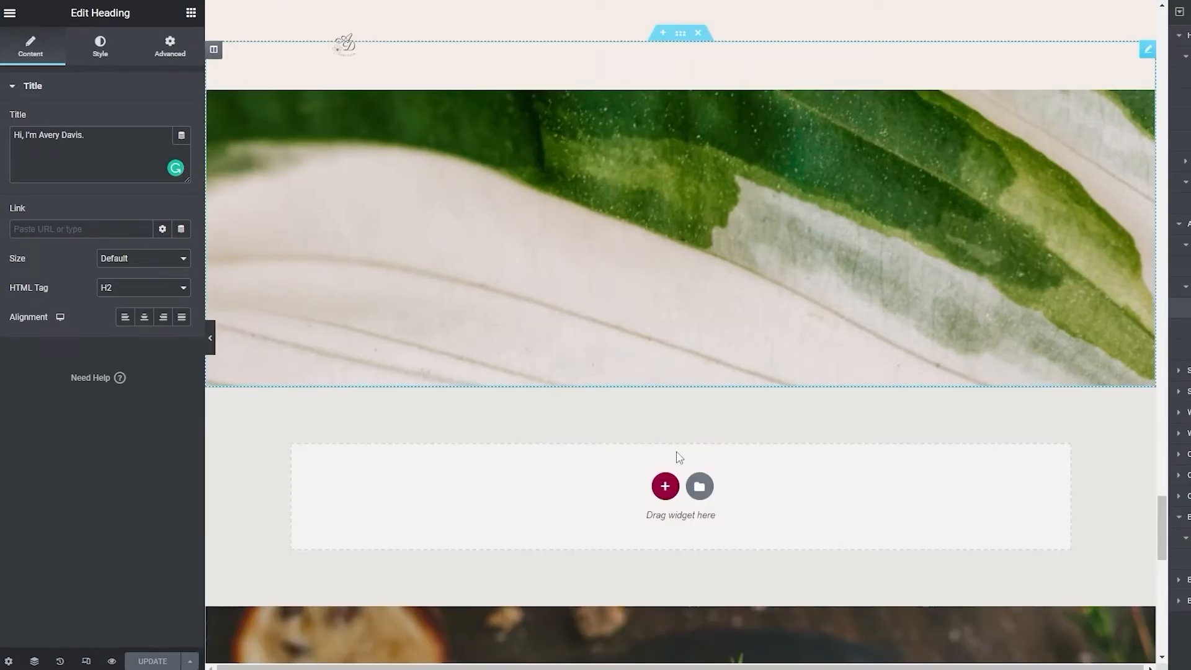
click(667, 487)
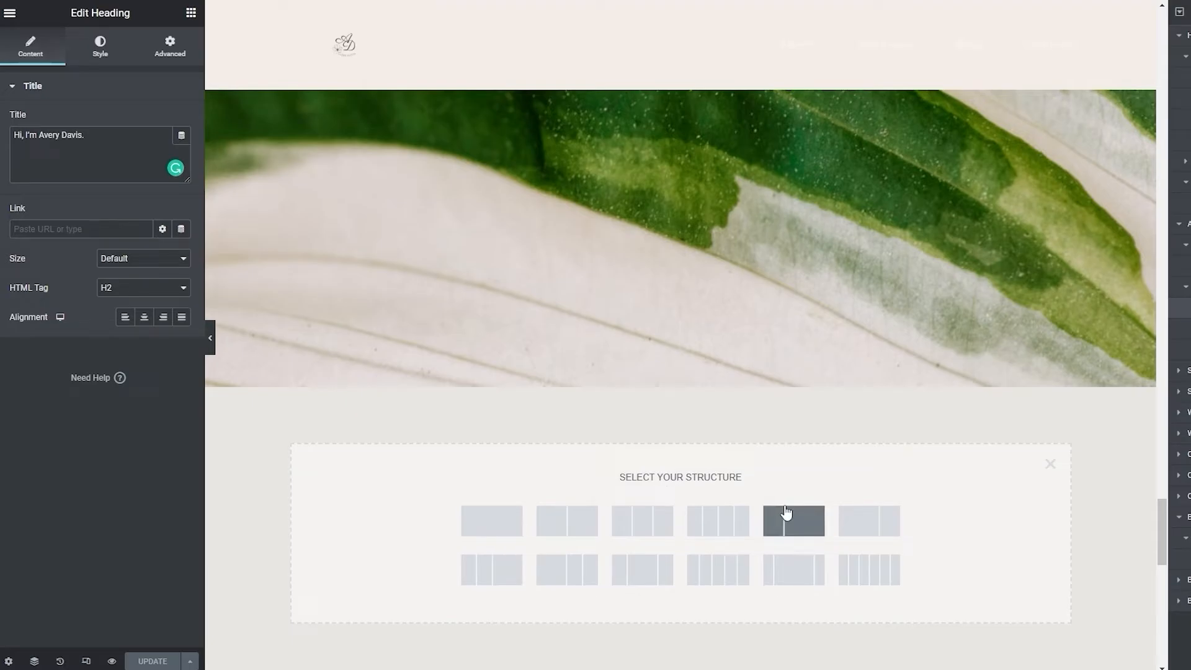
drag(617, 482, 747, 483)
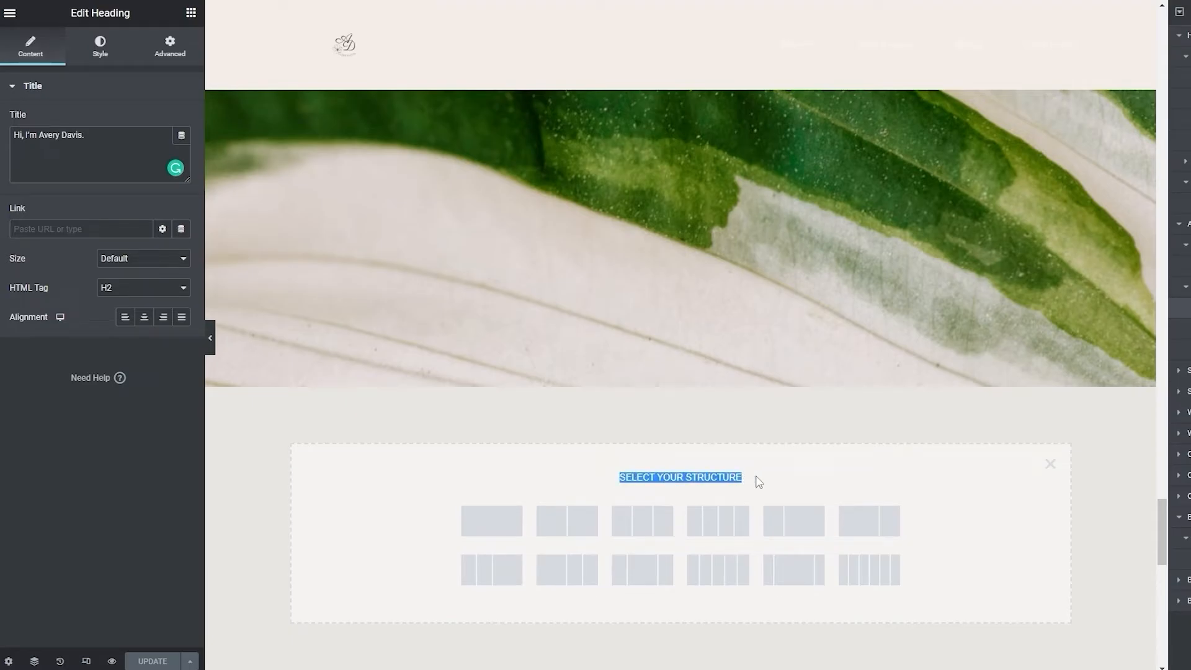
click(759, 475)
scroll(759, 476, down, 3)
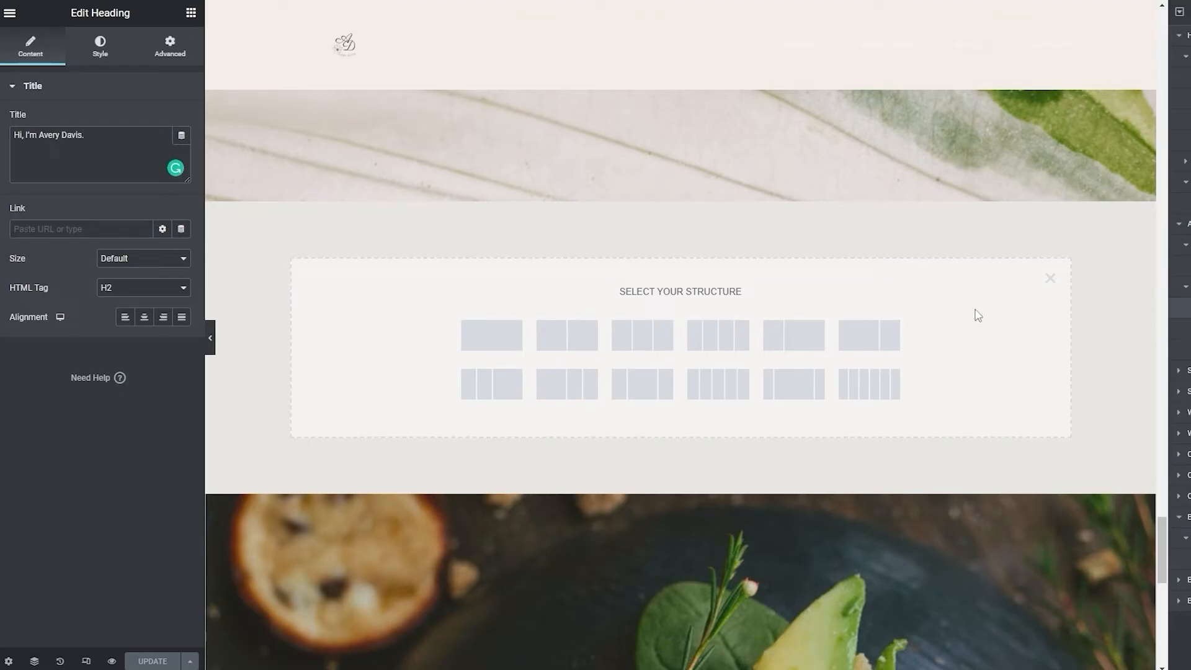
click(1050, 278)
- Review the customised hero and about sections at the start of the home page
scroll(784, 341, down, 10)
scroll(784, 339, up, 15)
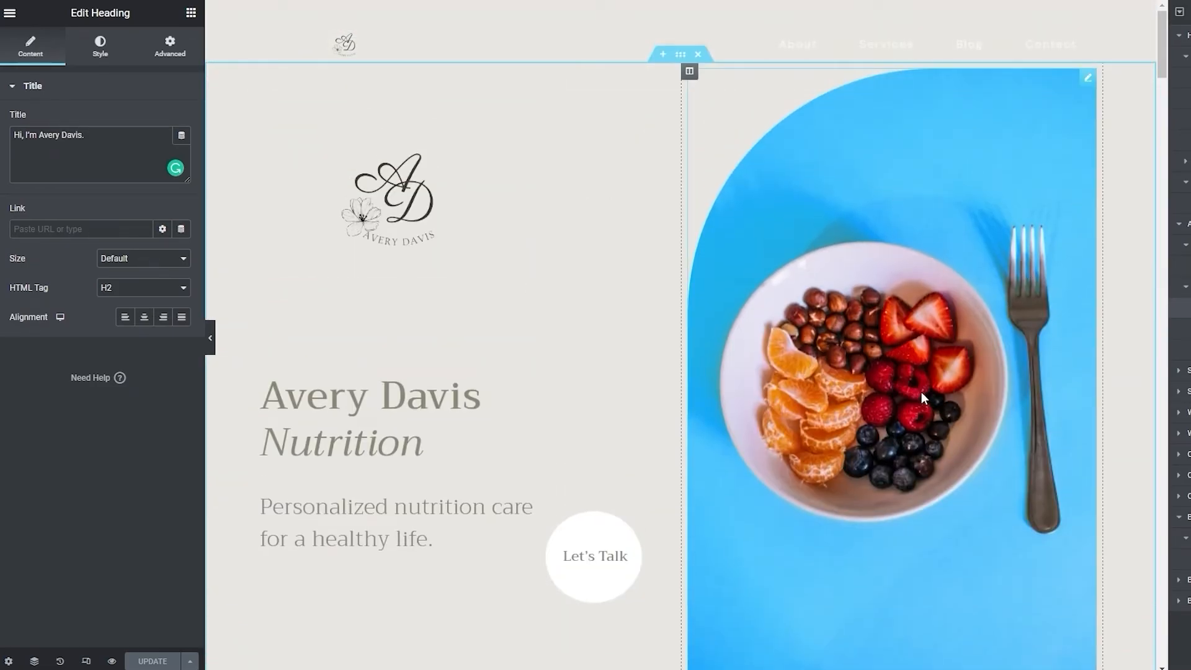
scroll(919, 391, down, 10)
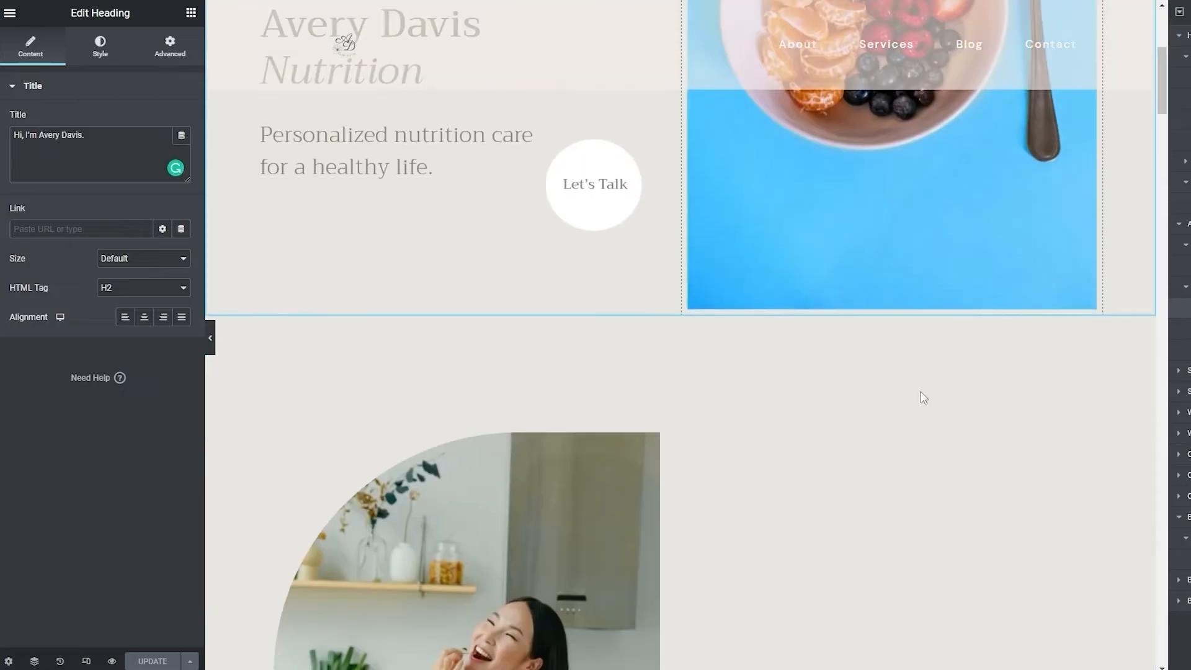
scroll(538, 347, down, 4)
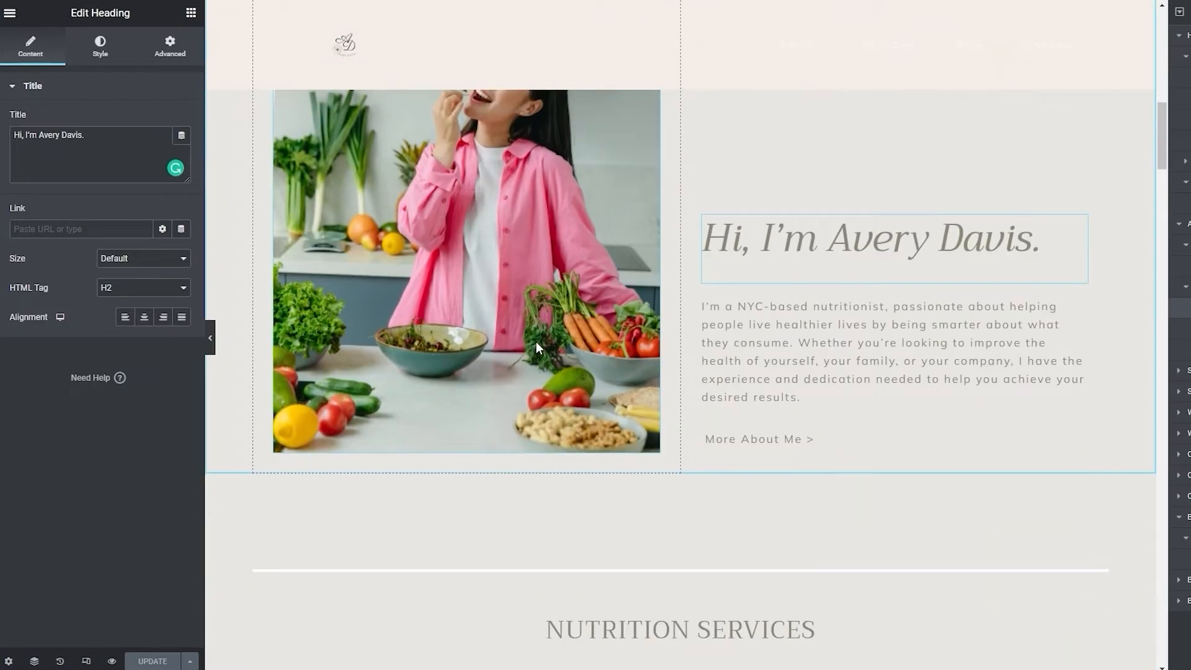
- Remove the introduction heading, paragraph and More About Me button from the second column of the About Me section
scroll(912, 285, up, 3)
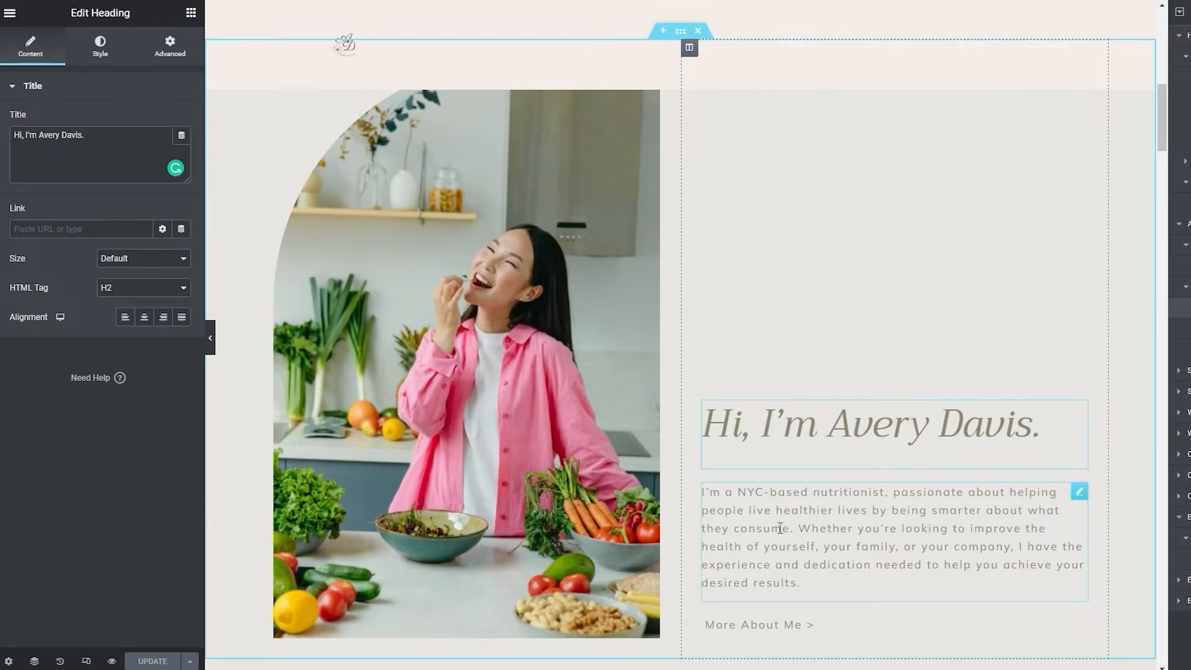
scroll(780, 528, down, 4)
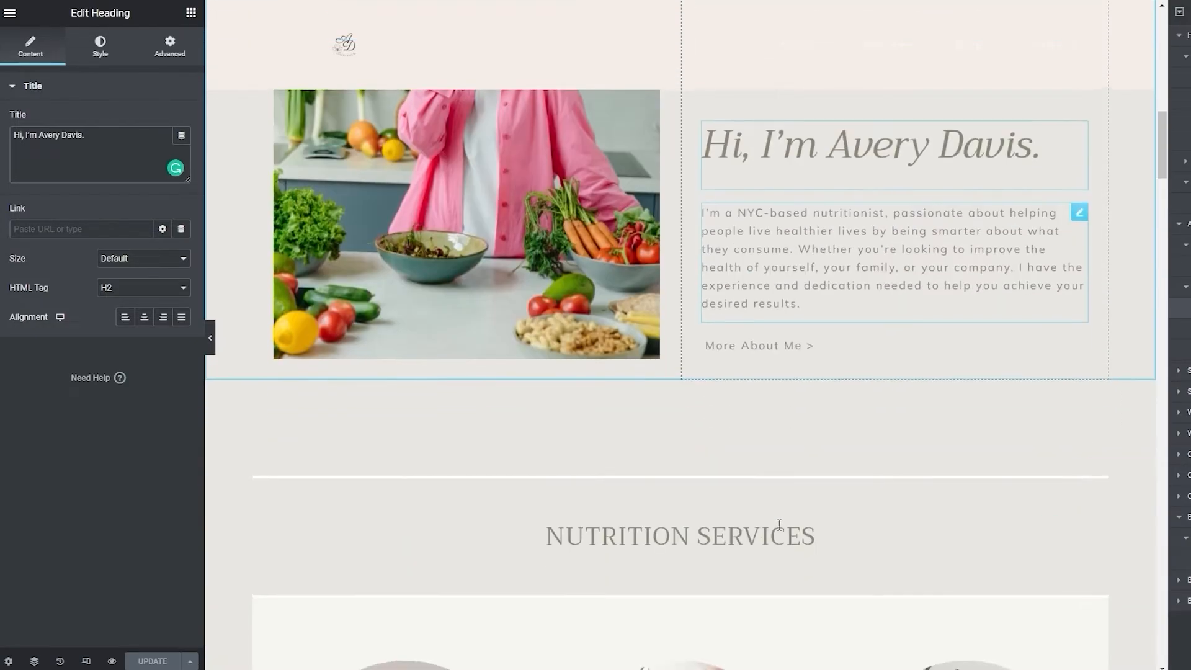
scroll(777, 513, up, 4)
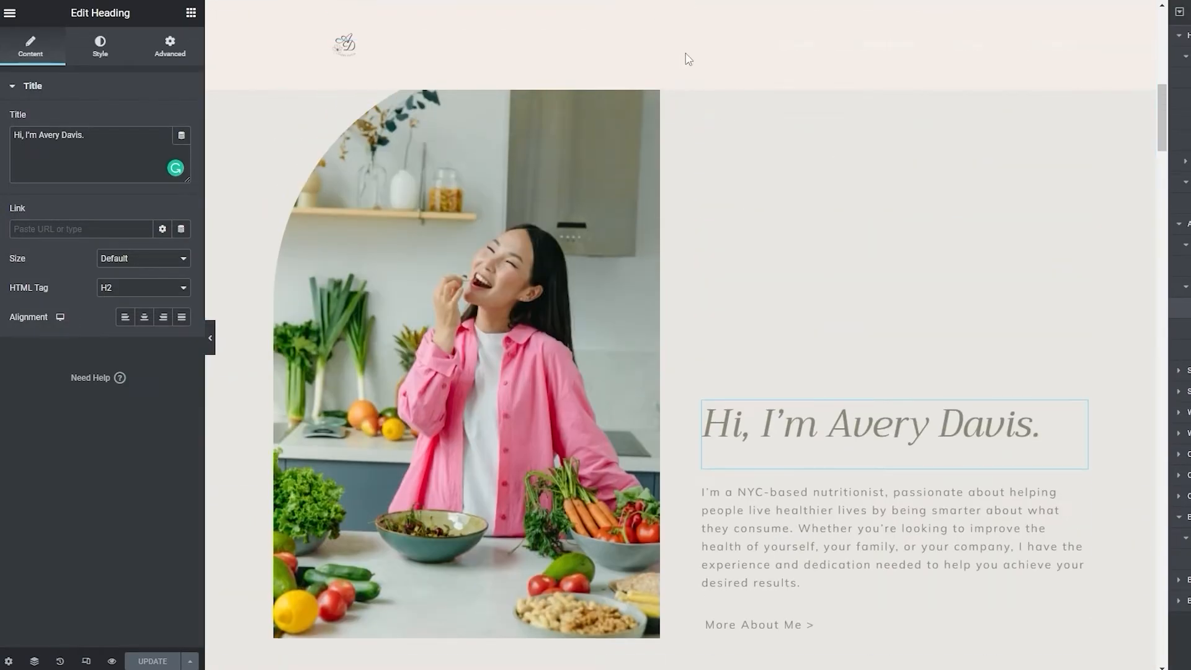
scroll(743, 110, up, 6)
click(652, 440)
click(681, 404)
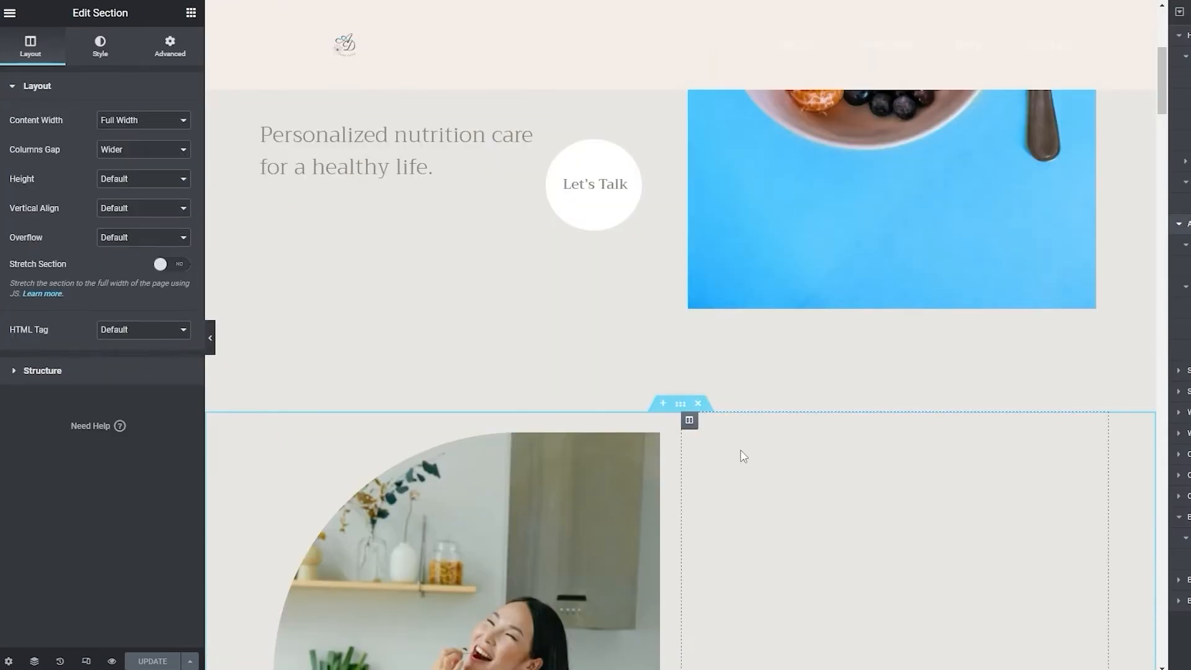
scroll(832, 232, down, 5)
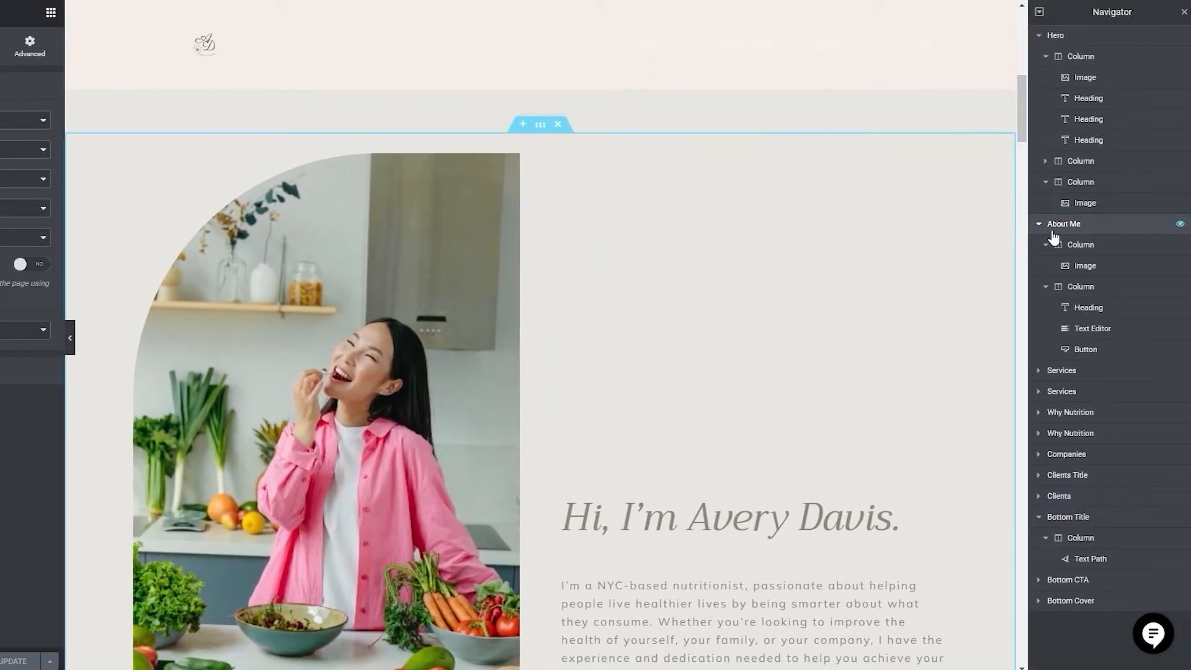
click(1083, 252)
click(1085, 268)
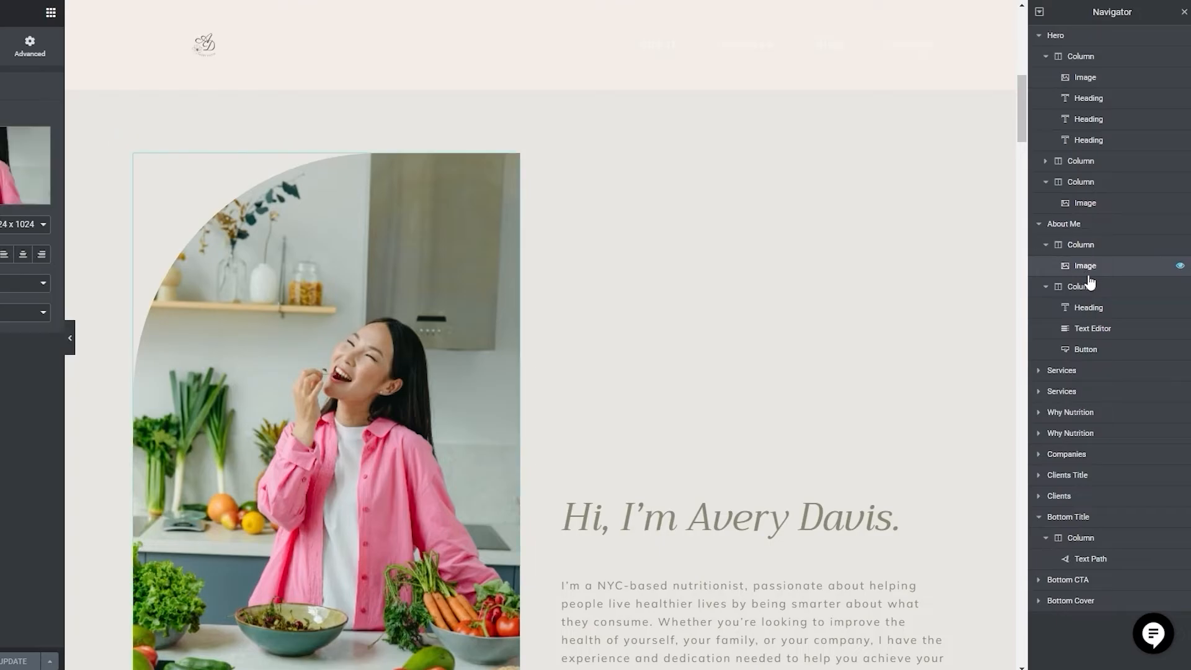
click(1091, 289)
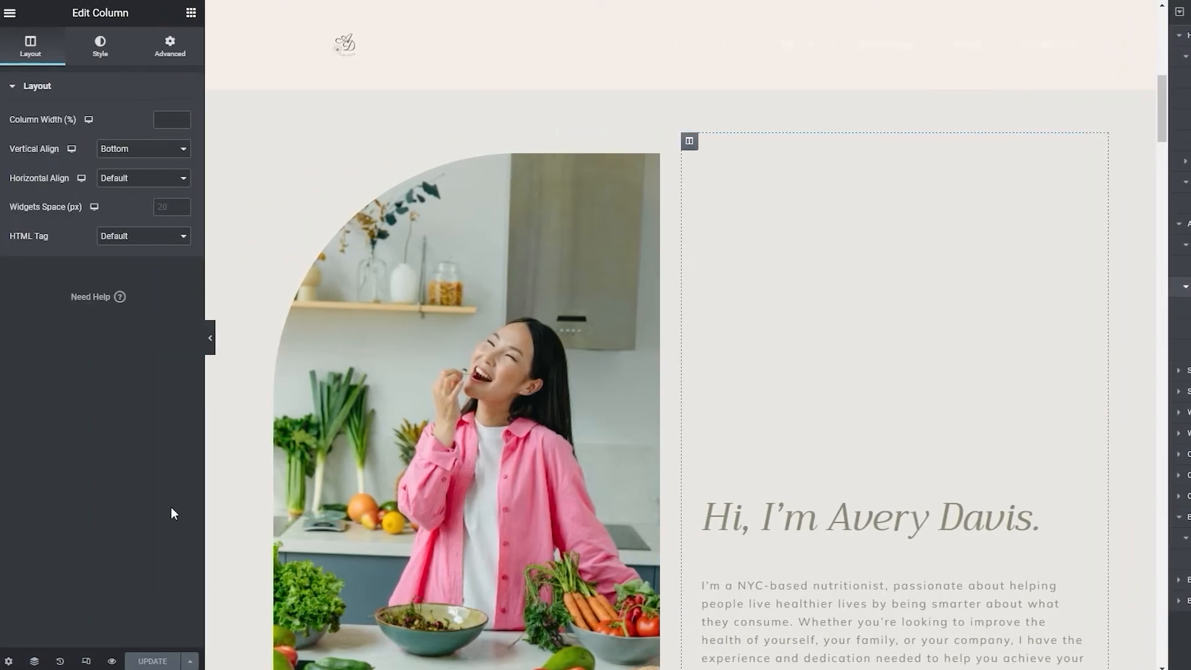
scroll(997, 428, down, 4)
click(835, 449)
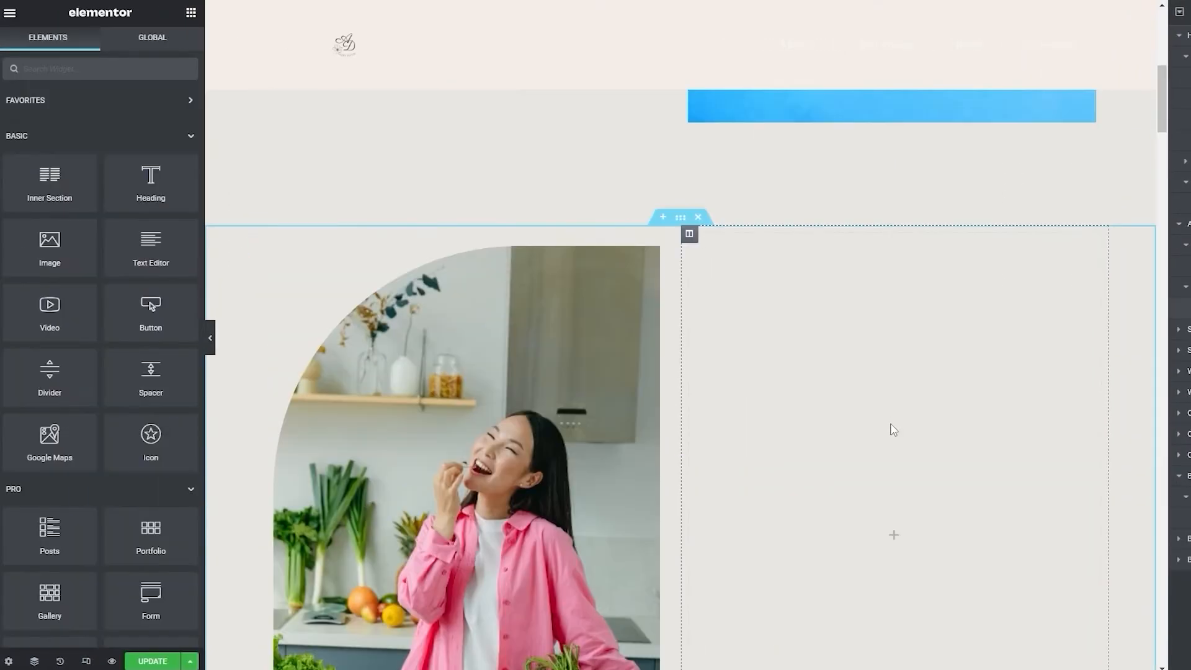
scroll(891, 426, down, 3)
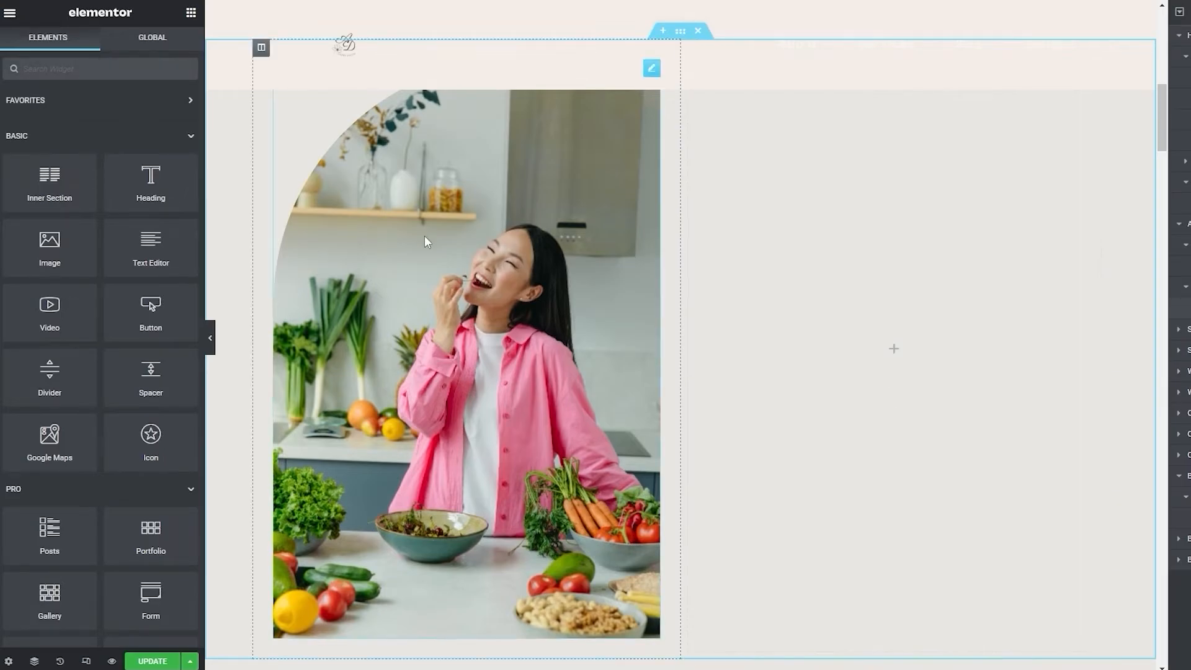
- Add a Video widget to the emptied column beside the photo in the About Me section
drag(31, 309, 889, 366)
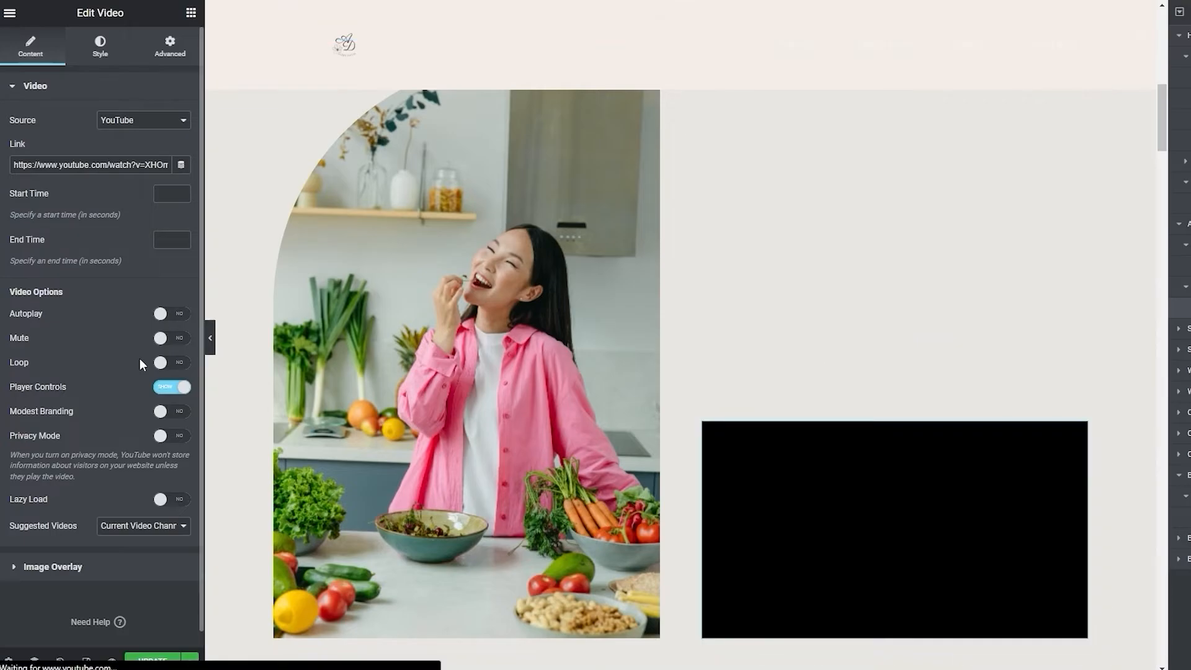
scroll(138, 370, down, 1)
scroll(944, 462, down, 1)
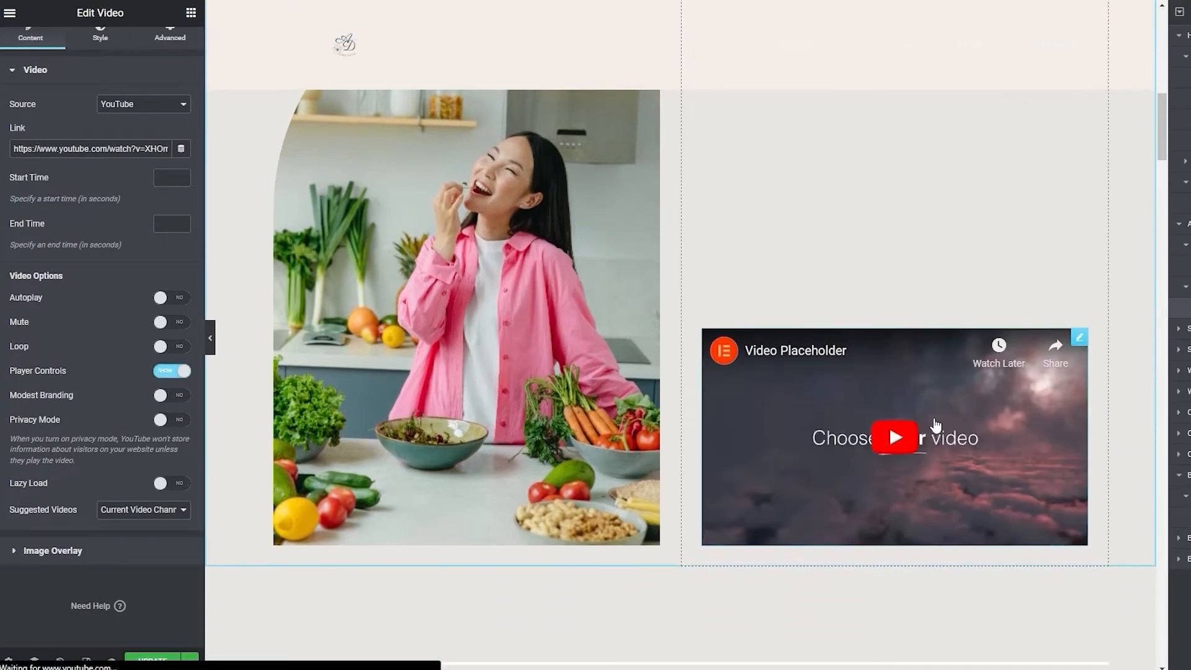
scroll(949, 416, up, 3)
- Set the video's aspect ratio to 9:16 and check how it fits beside the photo
click(100, 44)
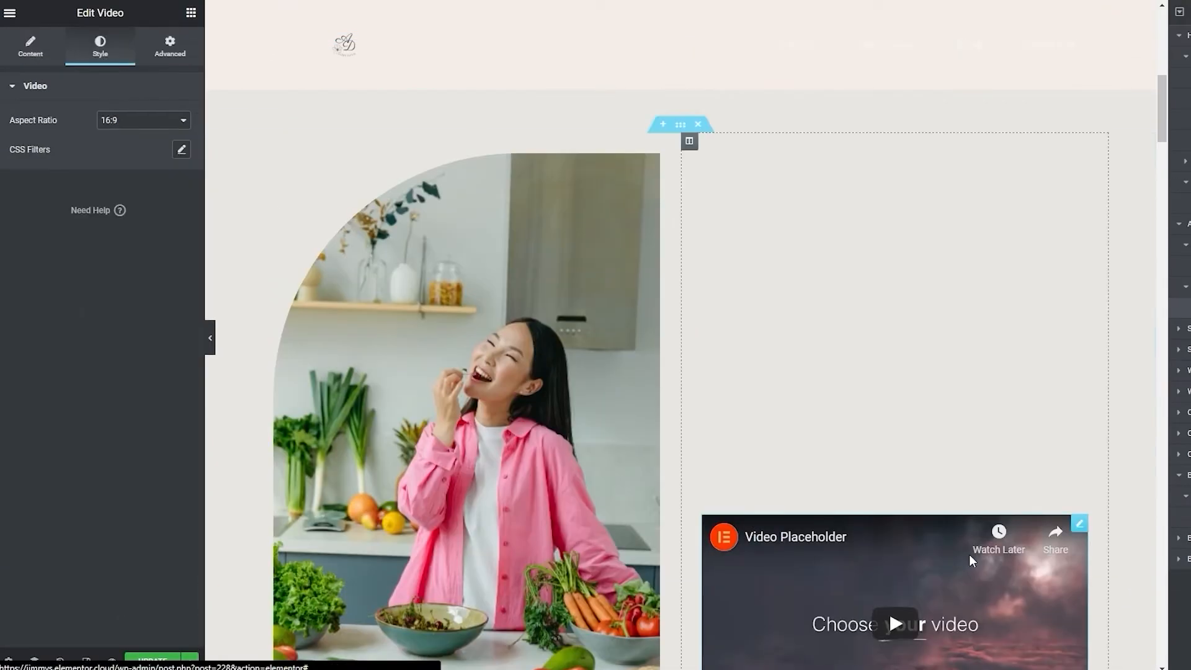
click(158, 130)
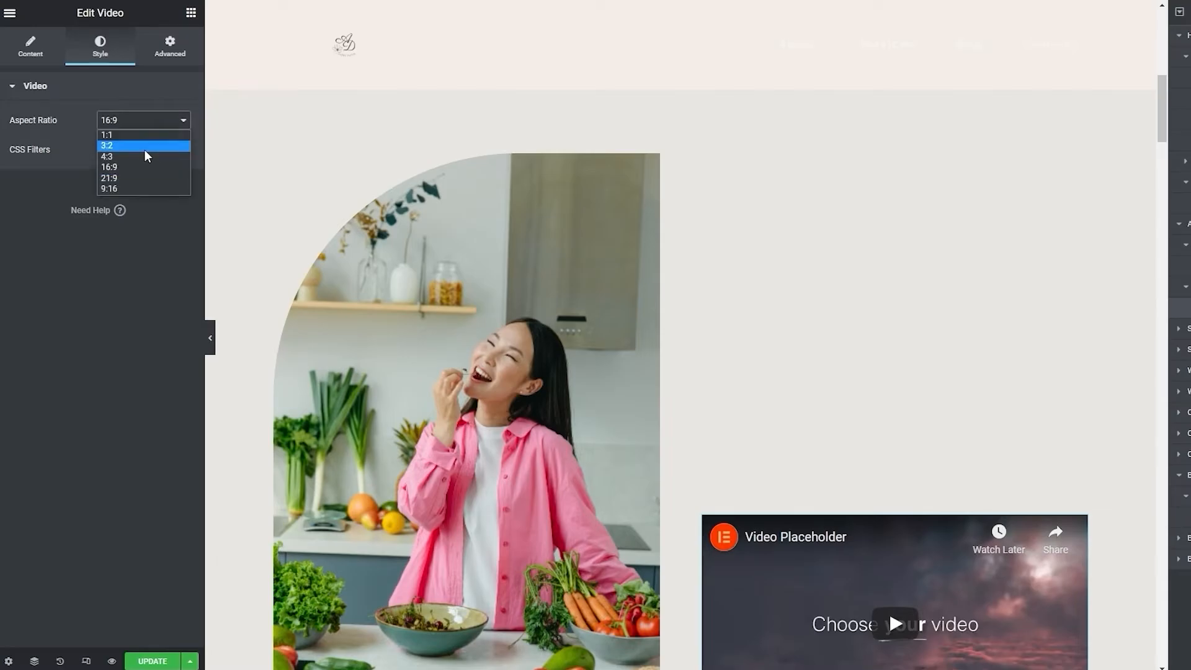
click(136, 188)
scroll(974, 333, down, 3)
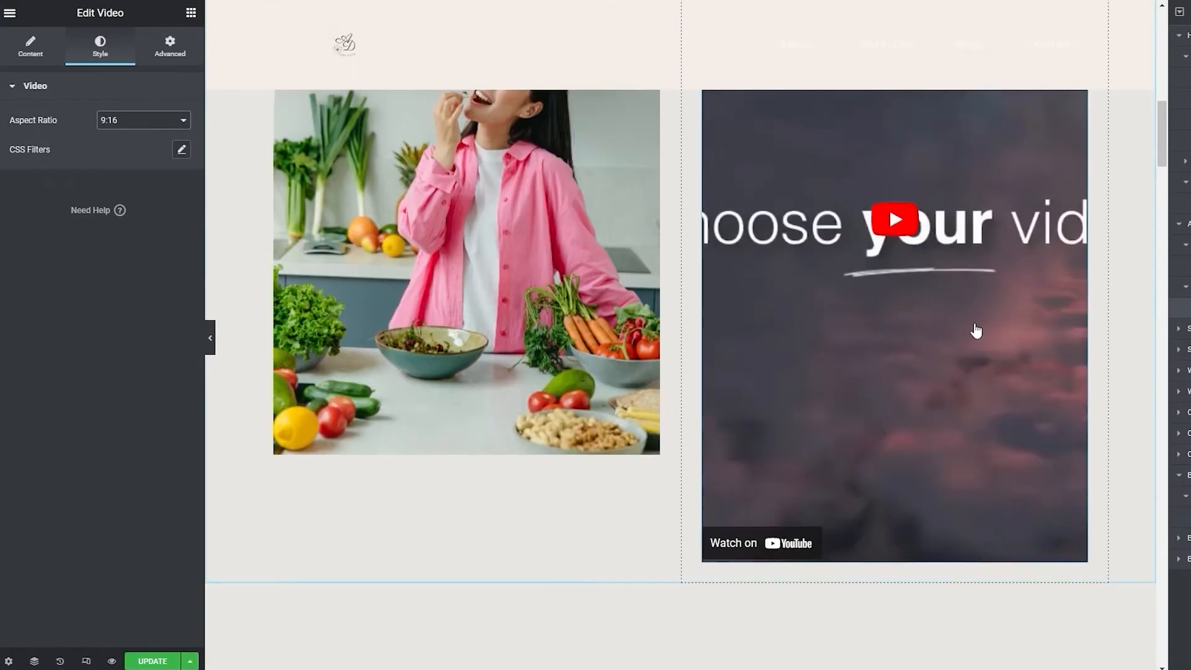
scroll(933, 282, up, 1)
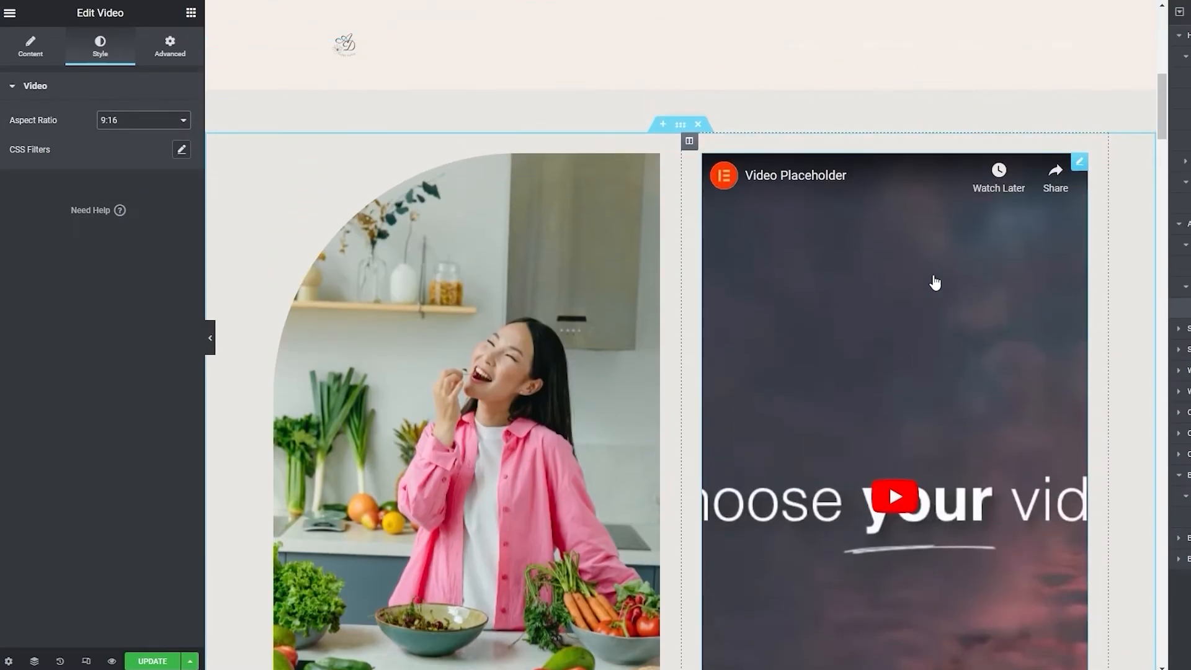
- Switch to YouTube, search for "nutritionist introduction" and browse the results for a suitable video
click(62, 56)
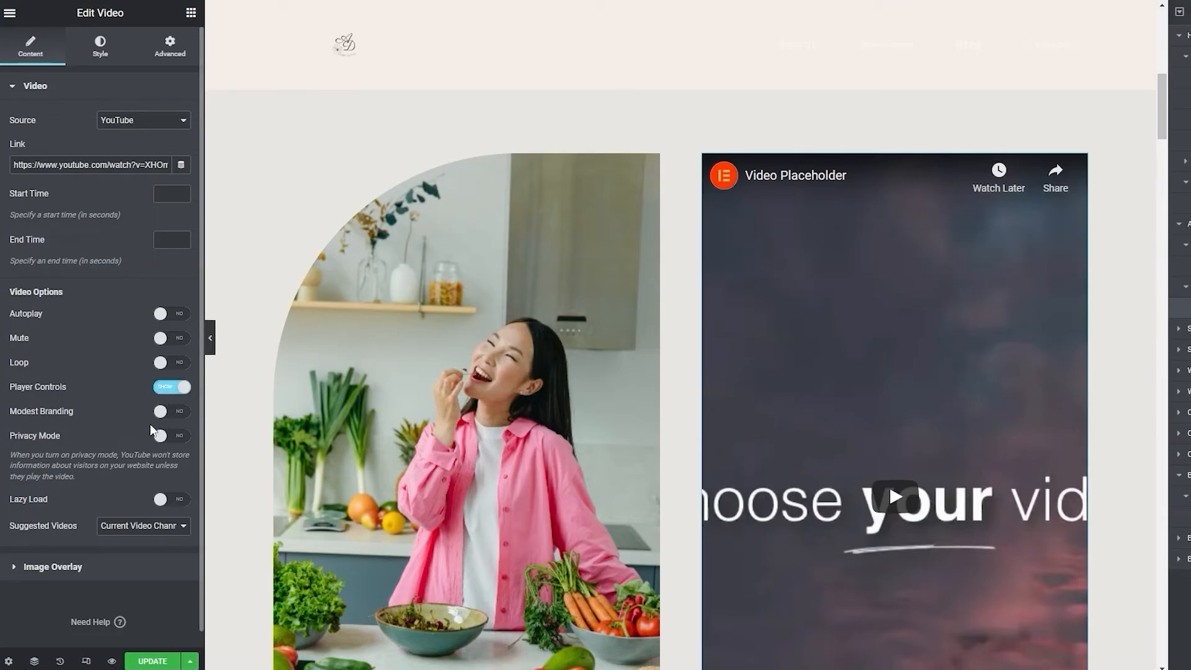
scroll(186, 444, down, 1)
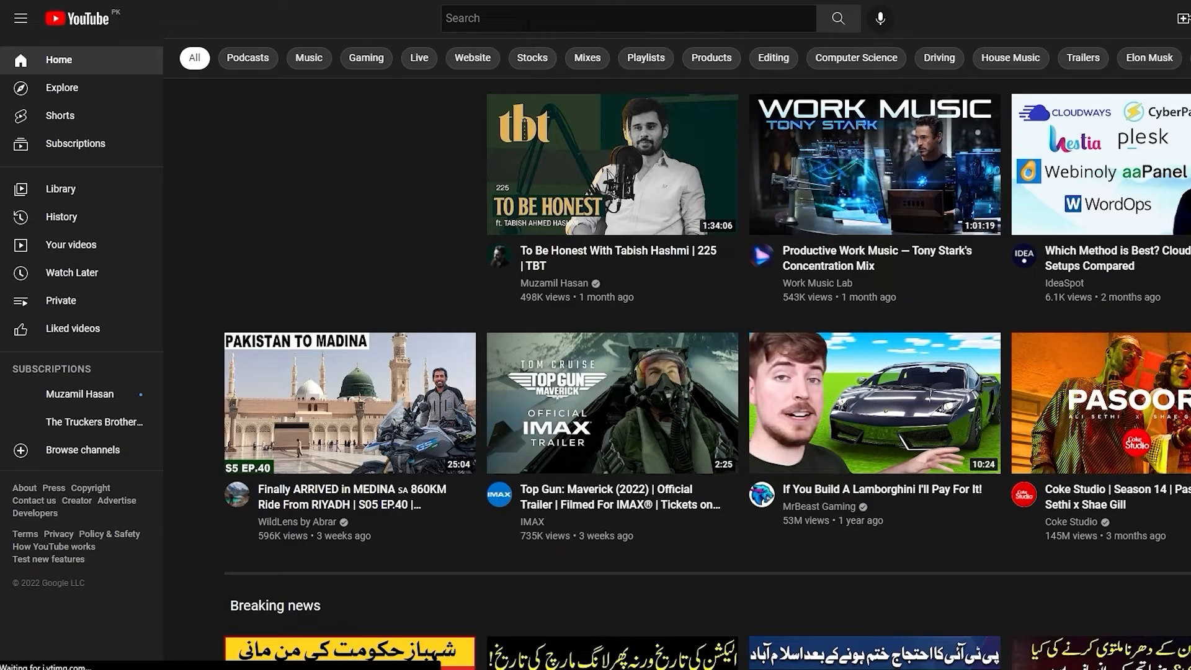
click(528, 24)
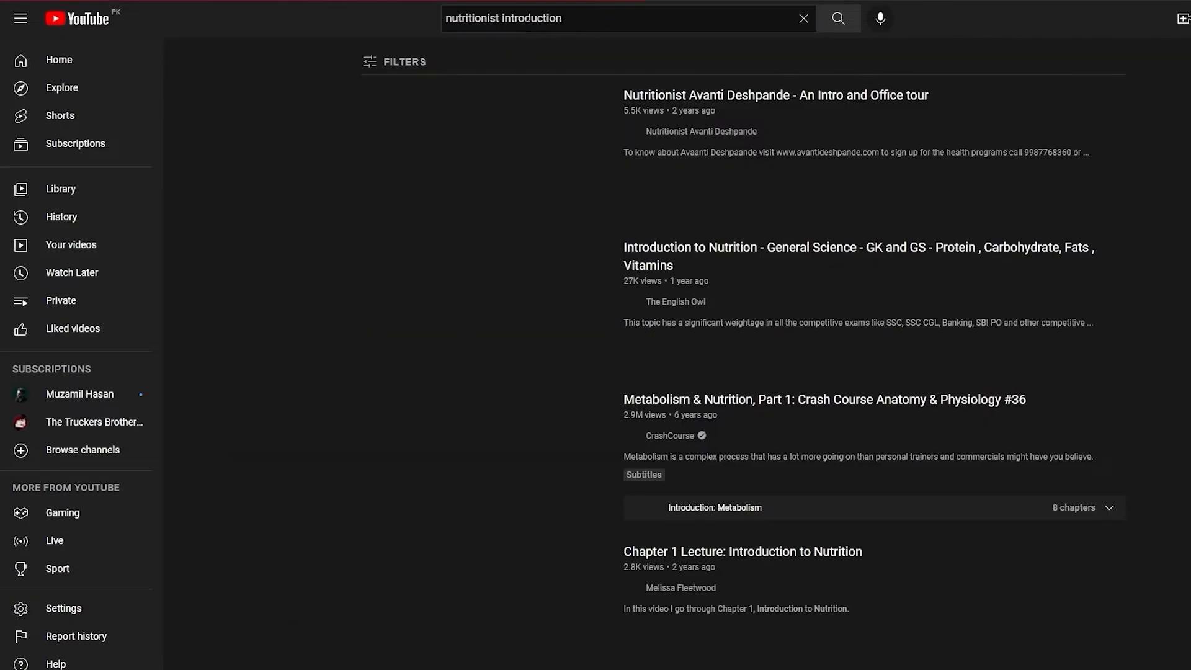
scroll(370, 206, down, 20)
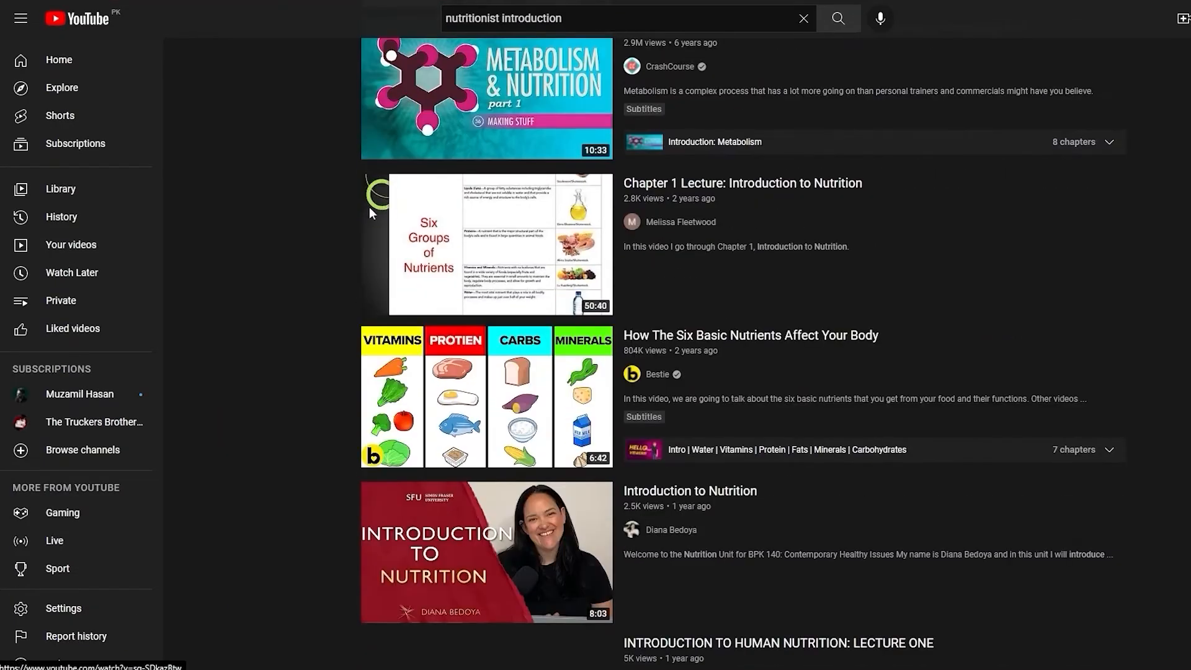
scroll(340, 221, down, 20)
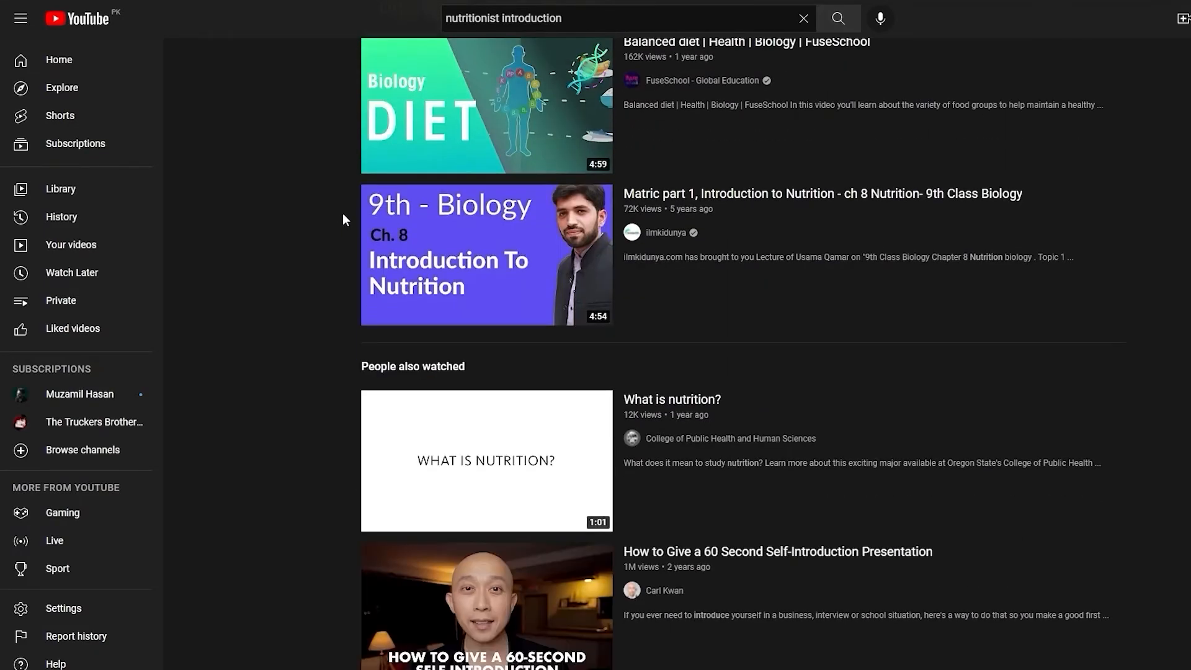
scroll(344, 214, down, 19)
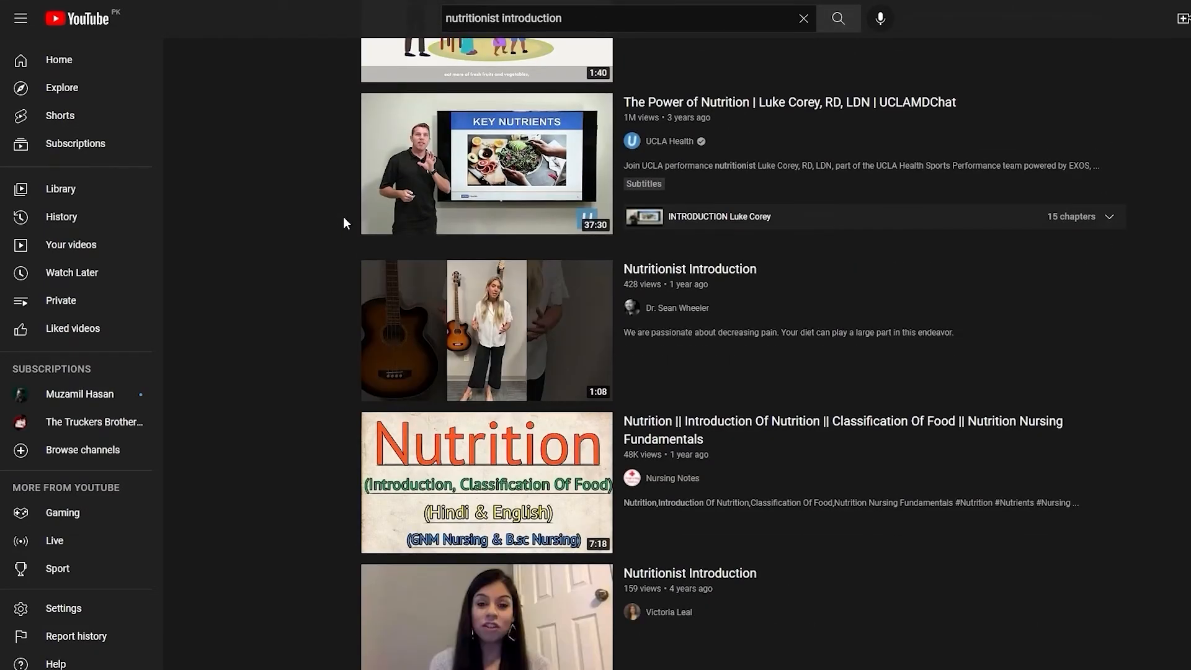
scroll(344, 217, down, 9)
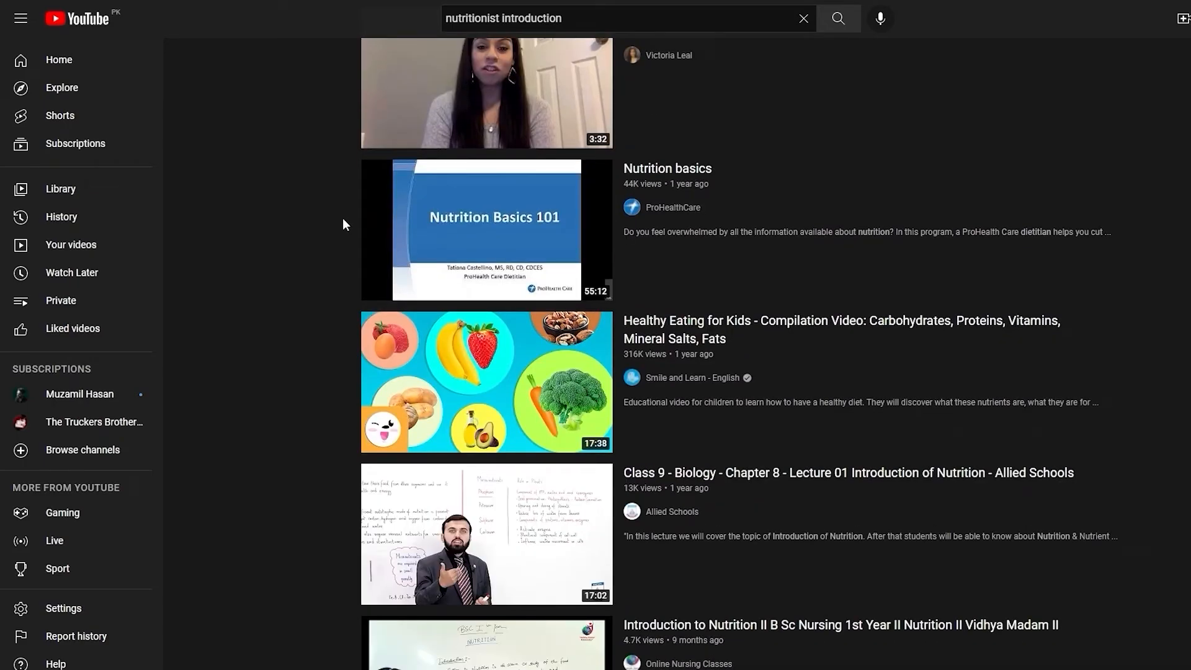
scroll(343, 220, down, 11)
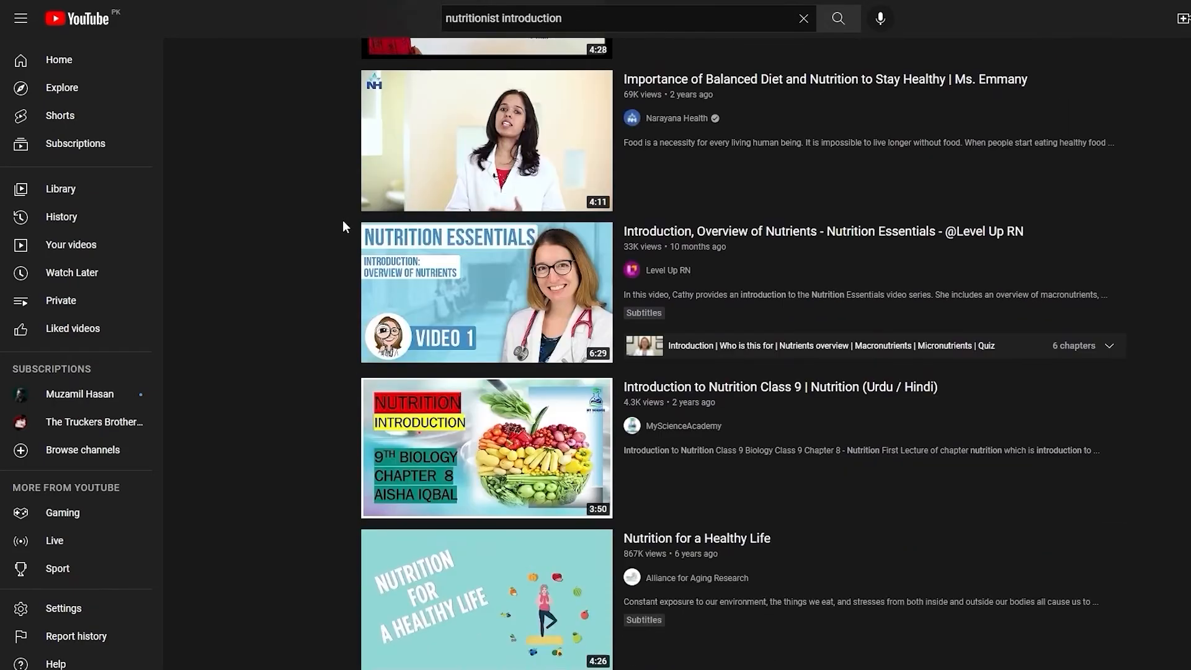
scroll(342, 226, down, 16)
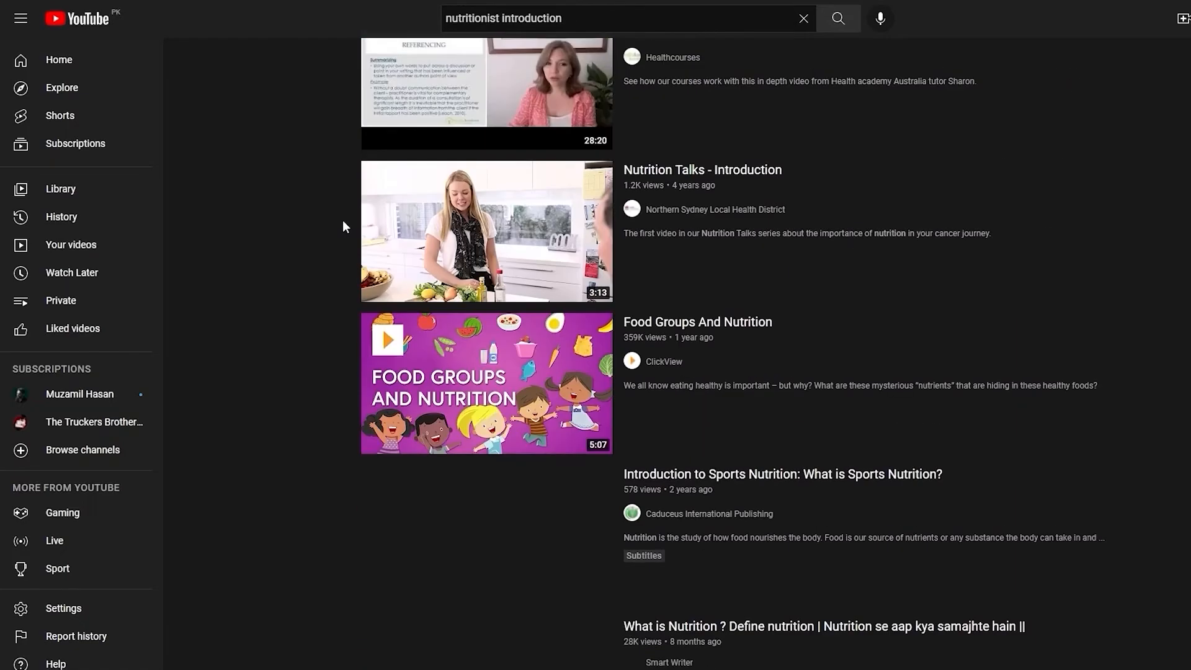
scroll(342, 221, down, 2)
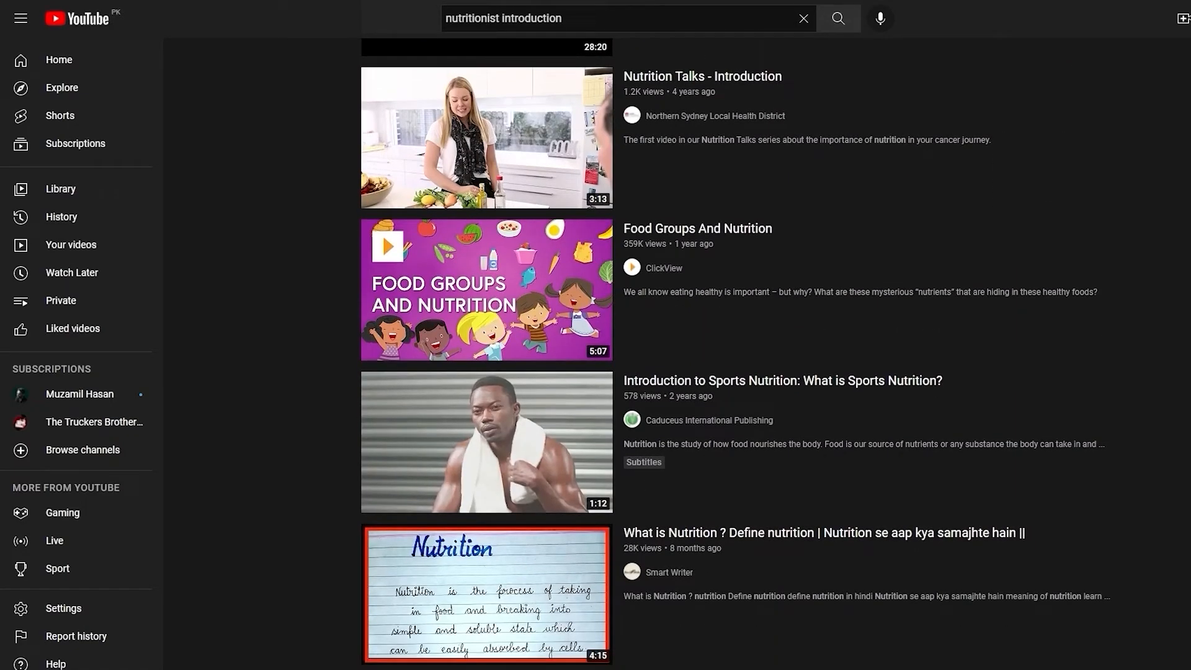
scroll(343, 221, up, 20)
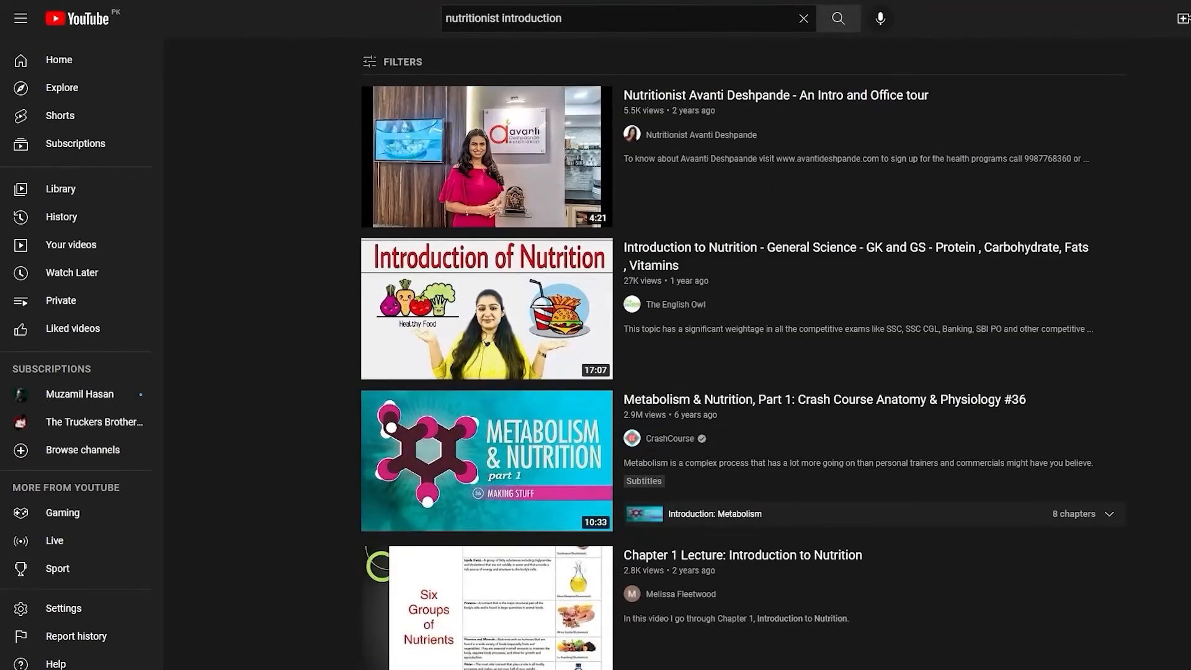
- Open the nutritionist's "An Intro and Office tour" video from the search results and copy its web address
mouse_move(636, 106)
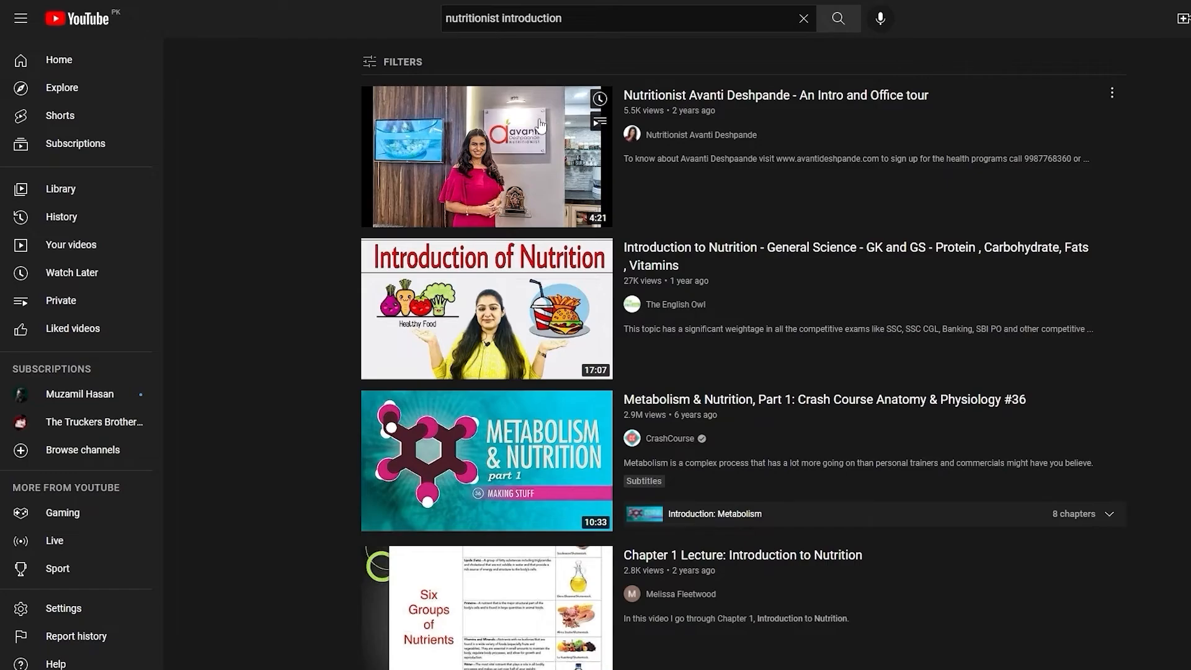
click(651, 99)
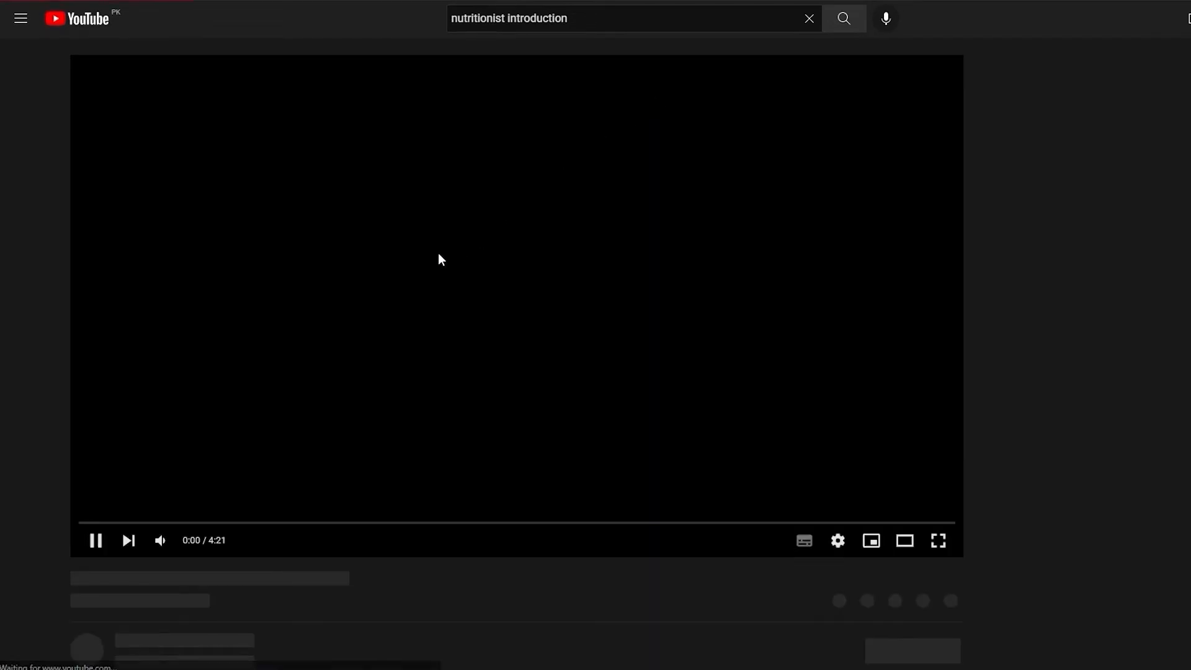
right_click(276, 0)
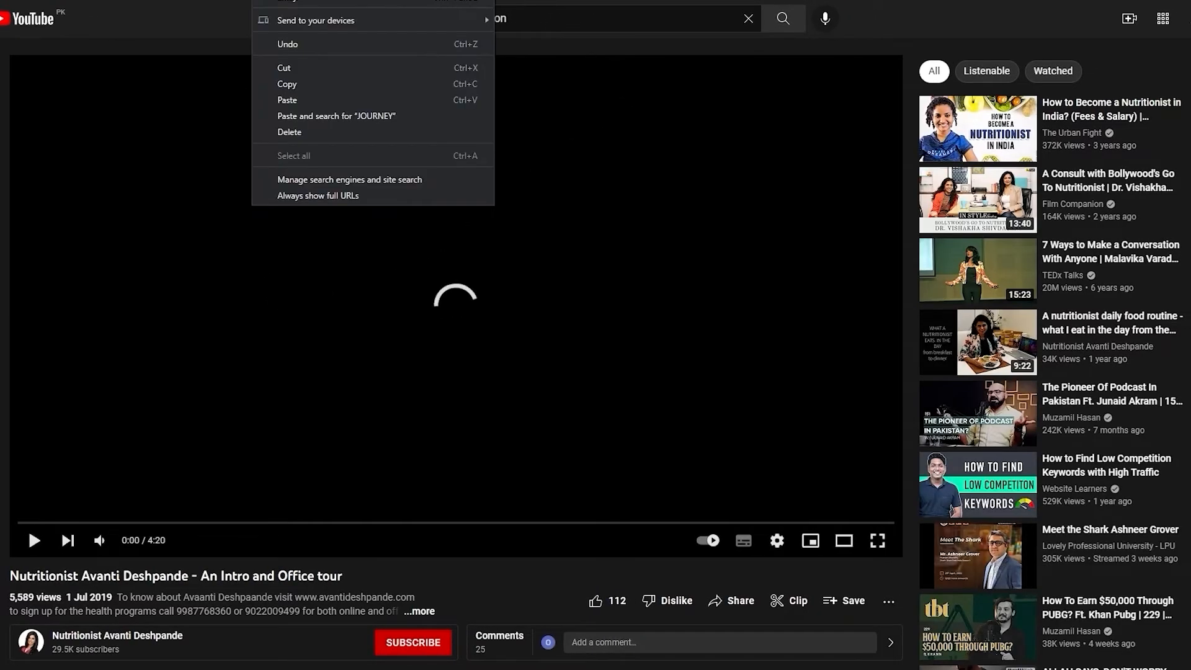
click(285, 84)
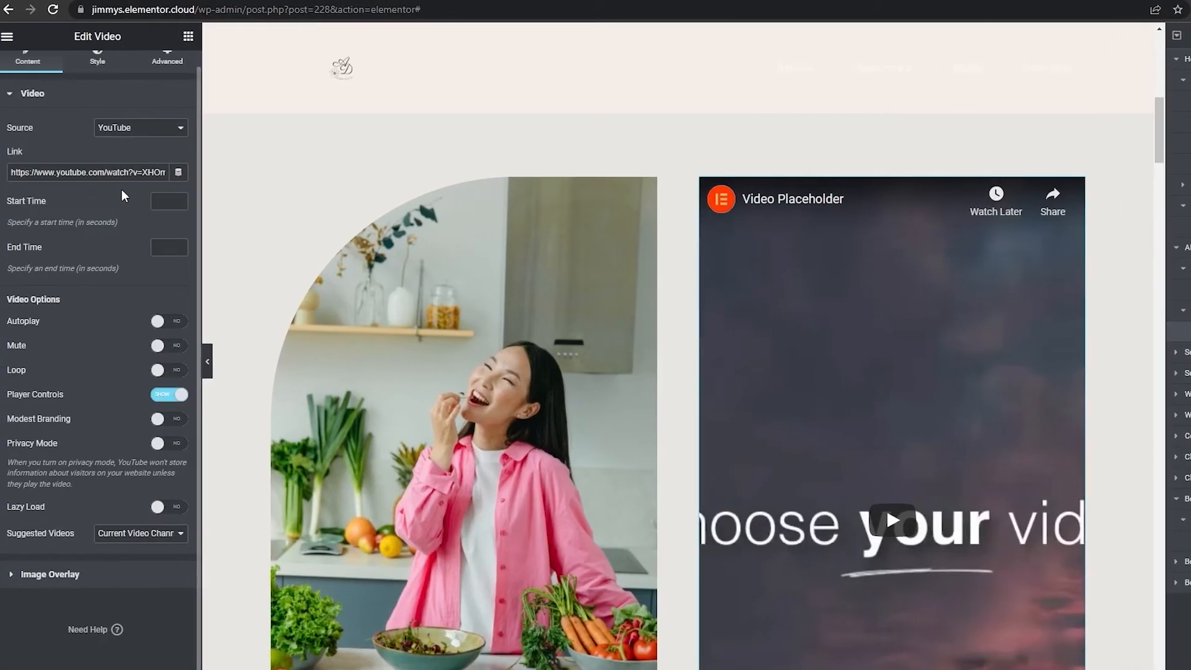
- Switch back to Elementor, replace the video widget's link with the copied YouTube address and play the video
click(124, 174)
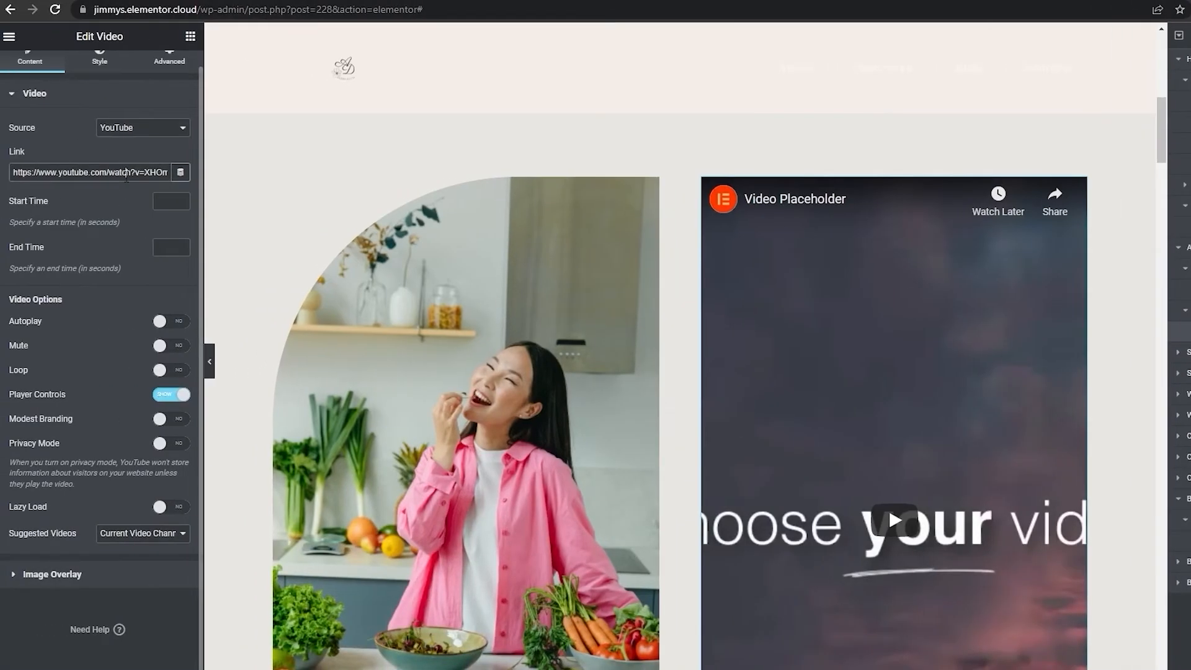
key(ctrl+a)
key(ctrl+v)
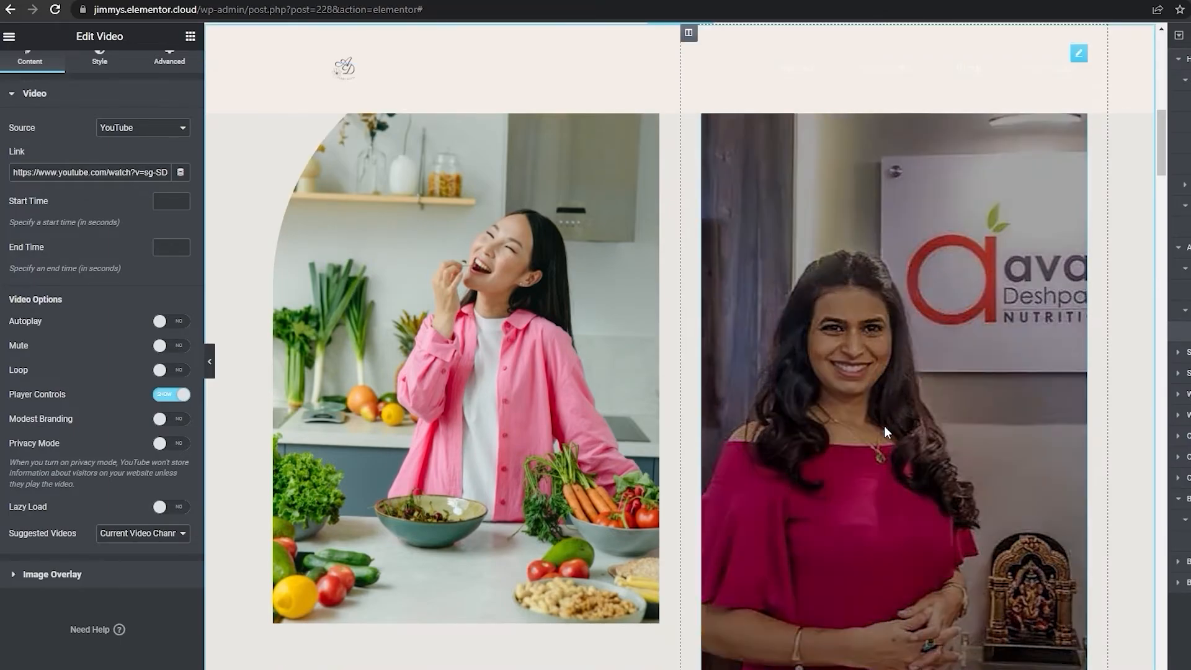
click(884, 426)
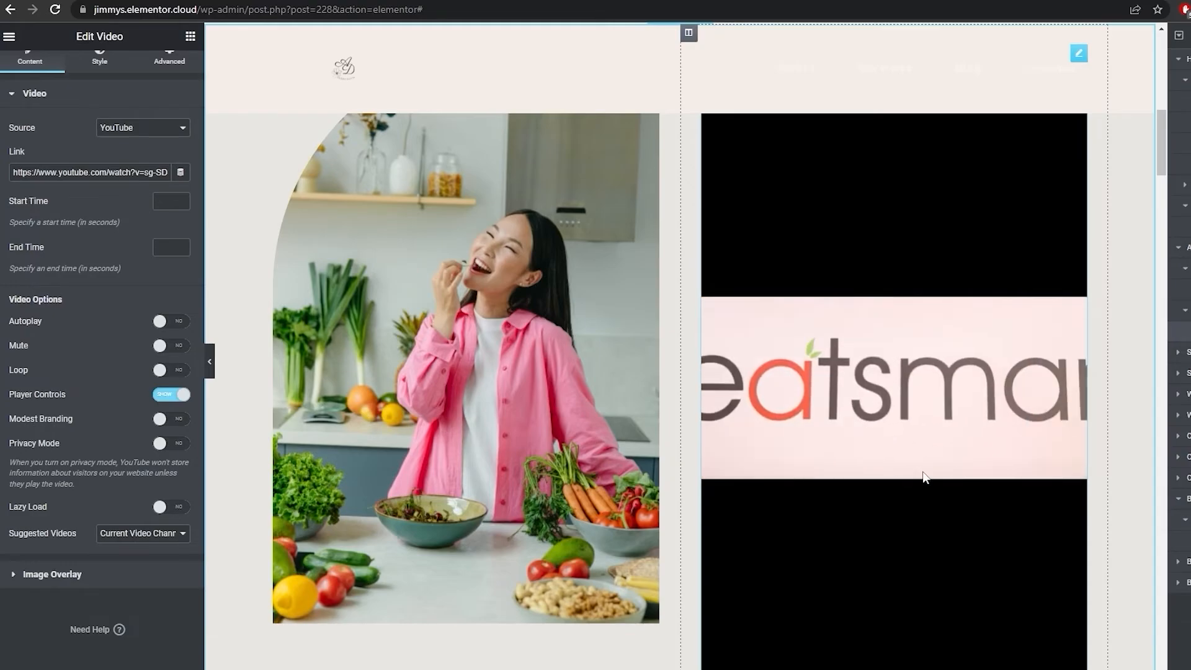
- Review the remaining home page sections, from the services and client stories down to the page end and back up
scroll(983, 467, down, 15)
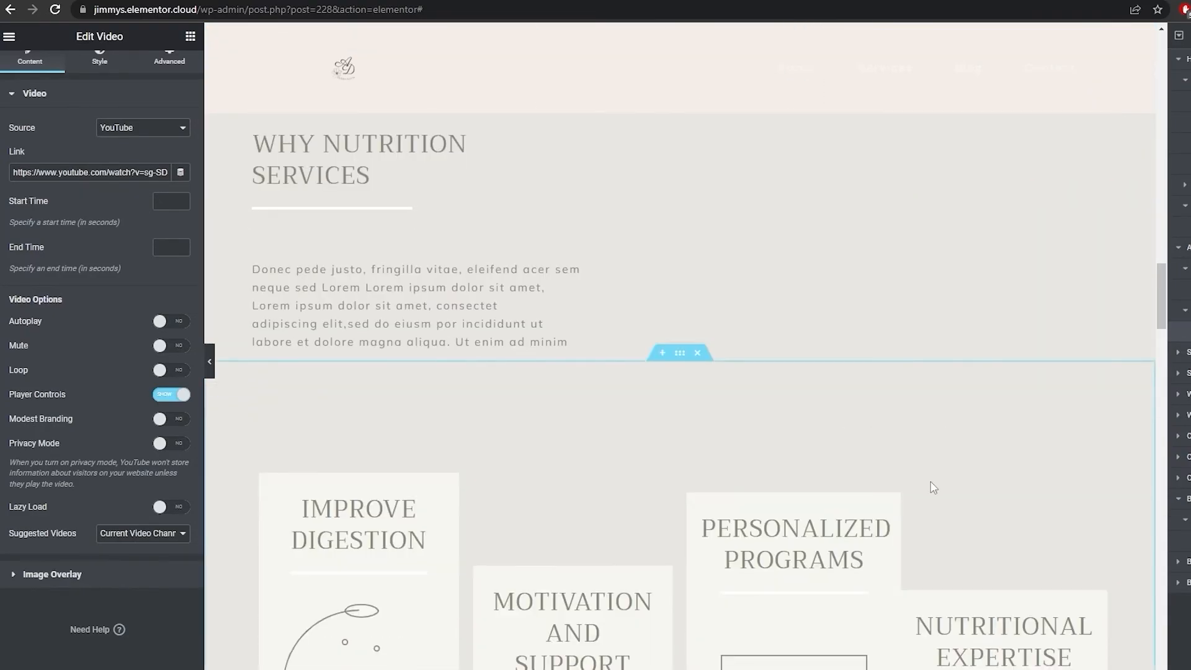
scroll(931, 487, down, 6)
scroll(949, 535, down, 8)
scroll(989, 559, down, 5)
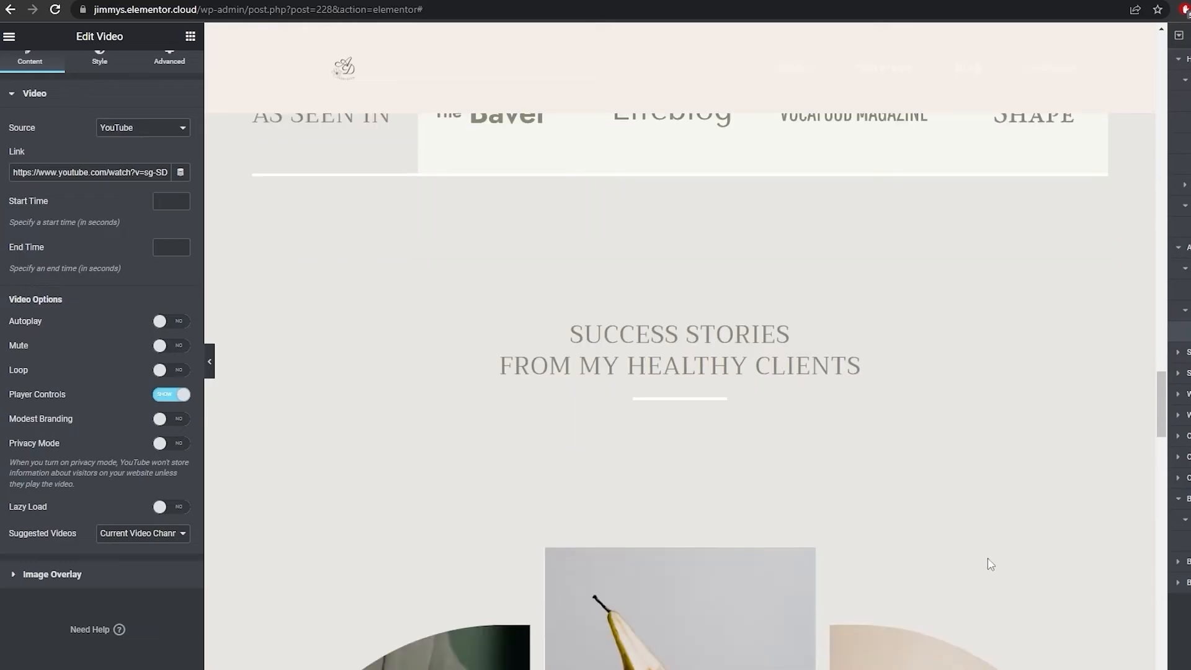
scroll(989, 554, down, 10)
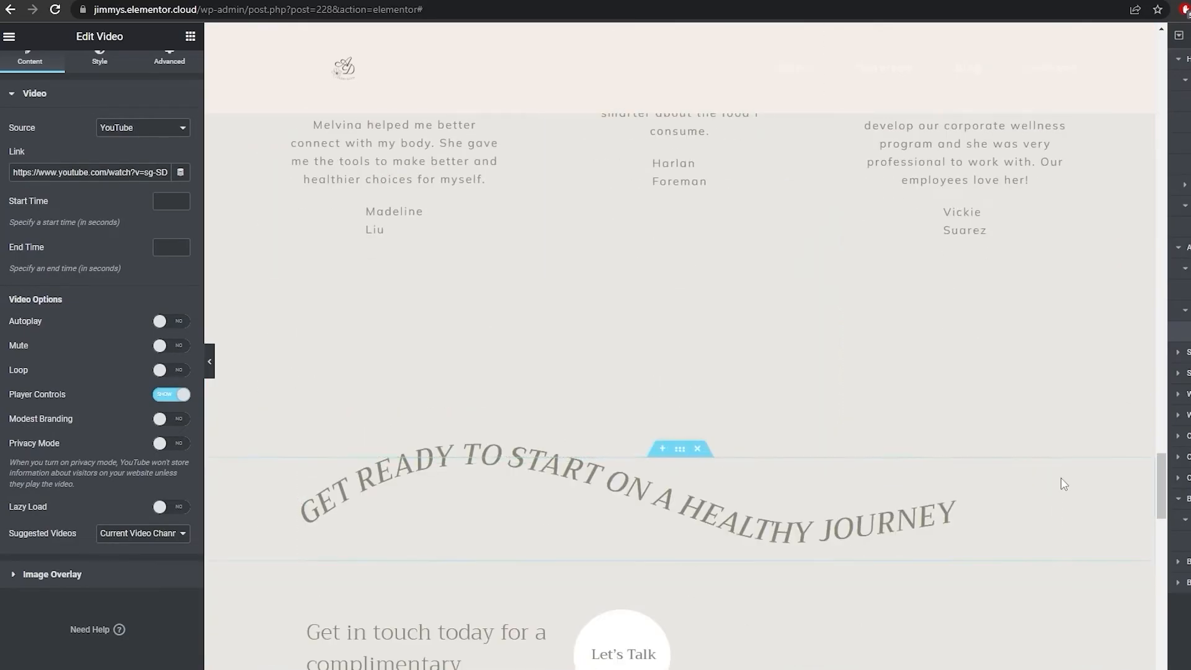
scroll(1064, 481, down, 5)
scroll(780, 507, up, 5)
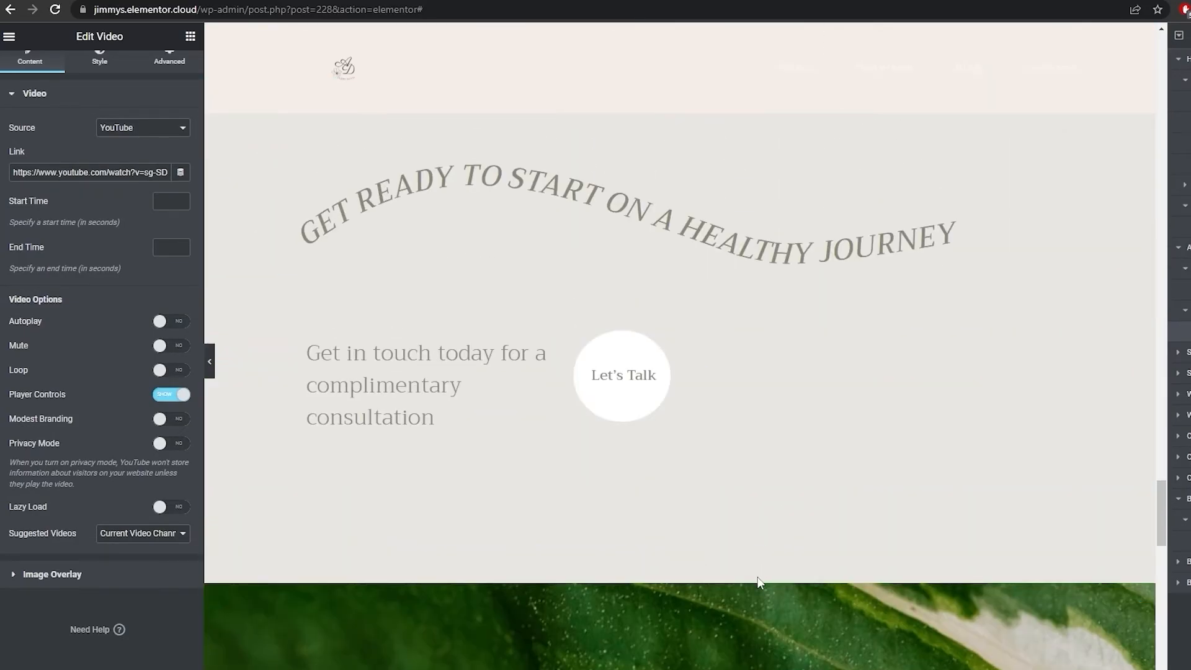
scroll(872, 499, down, 4)
scroll(873, 504, down, 6)
scroll(481, 587, up, 15)
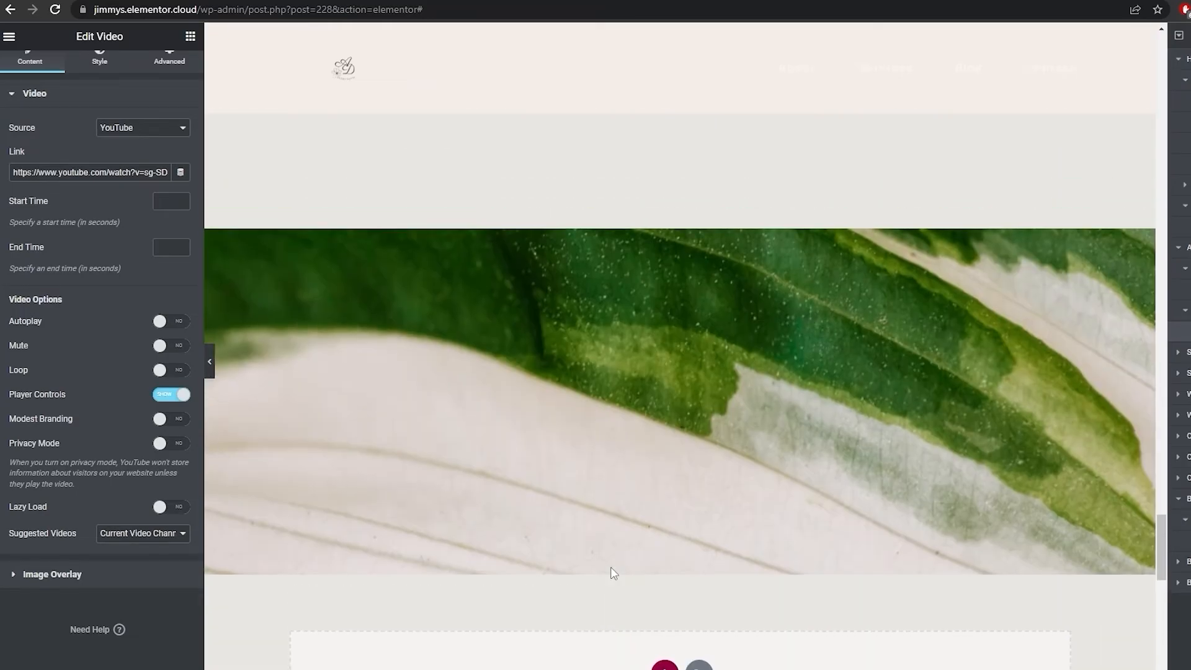
scroll(660, 572, up, 20)
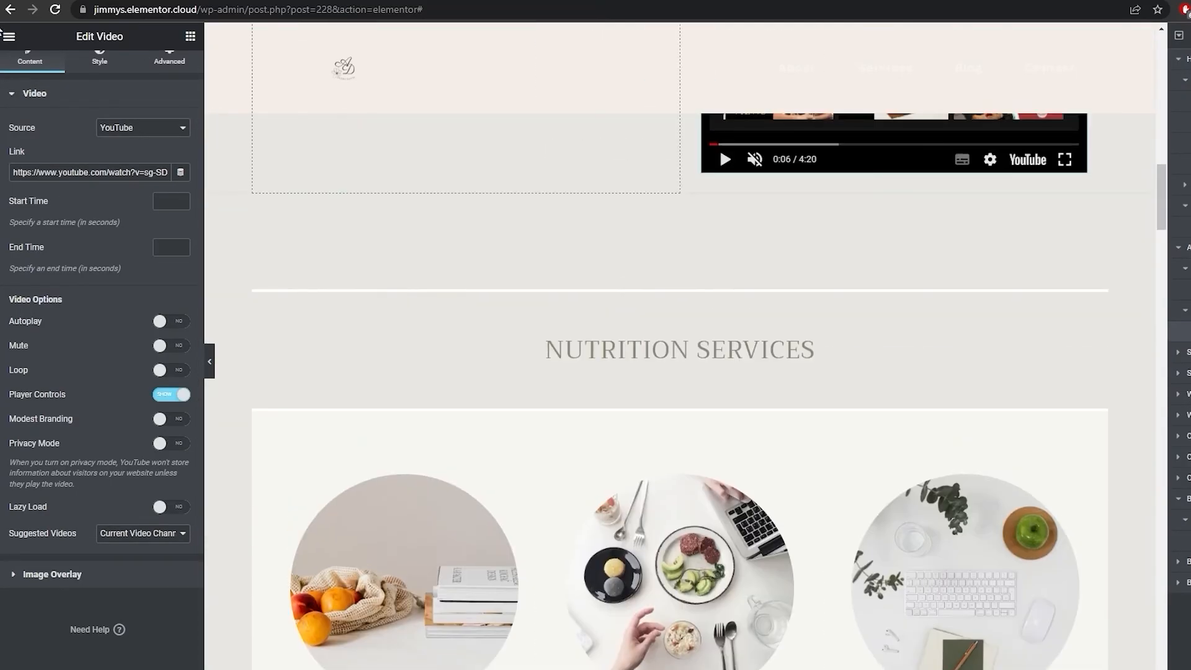
- Exit the editor to the dashboard and open the management page of the Jimmys website in the Elementor account
click(8, 37)
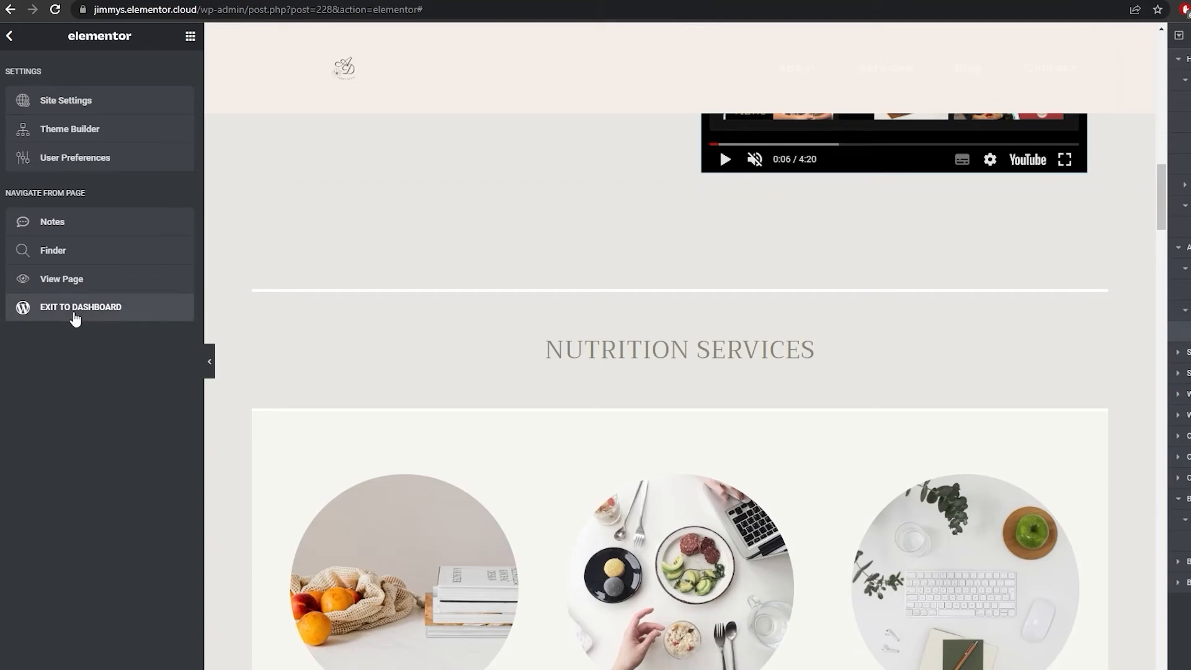
click(75, 319)
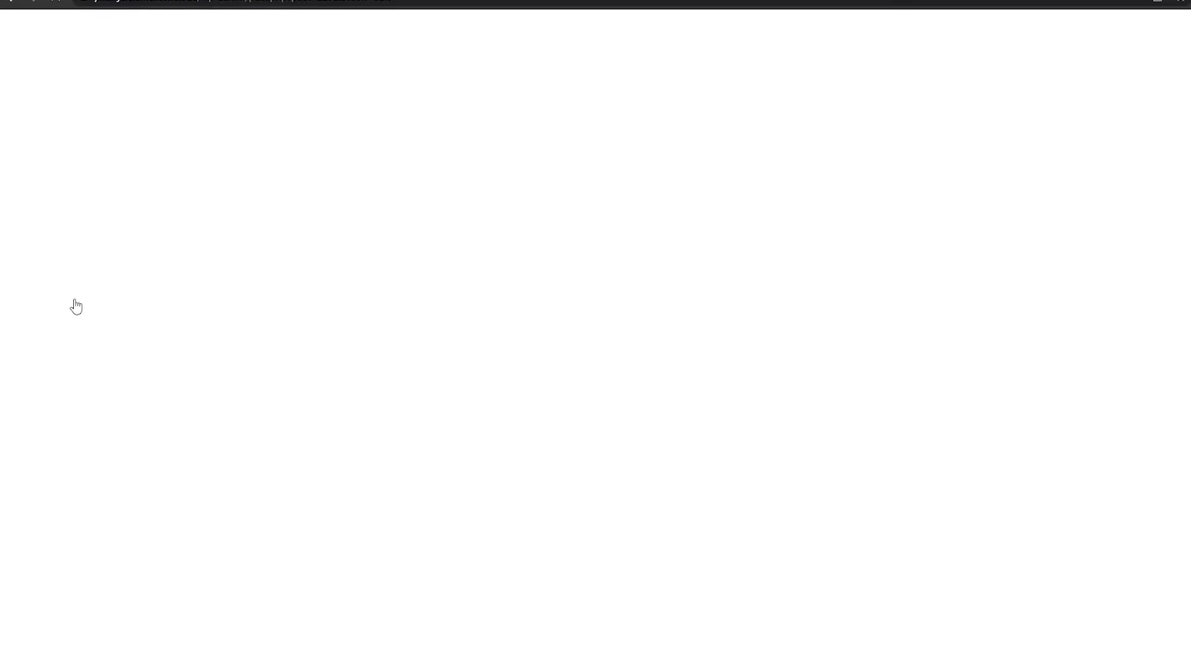
mouse_move(62, 60)
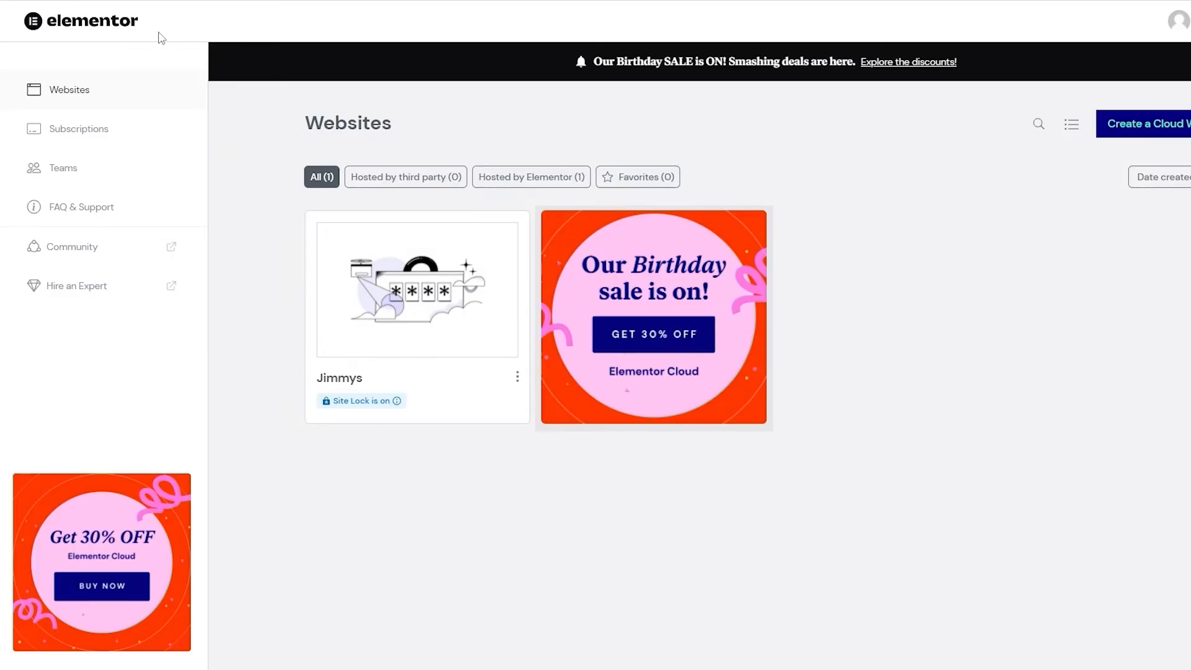
mouse_move(426, 296)
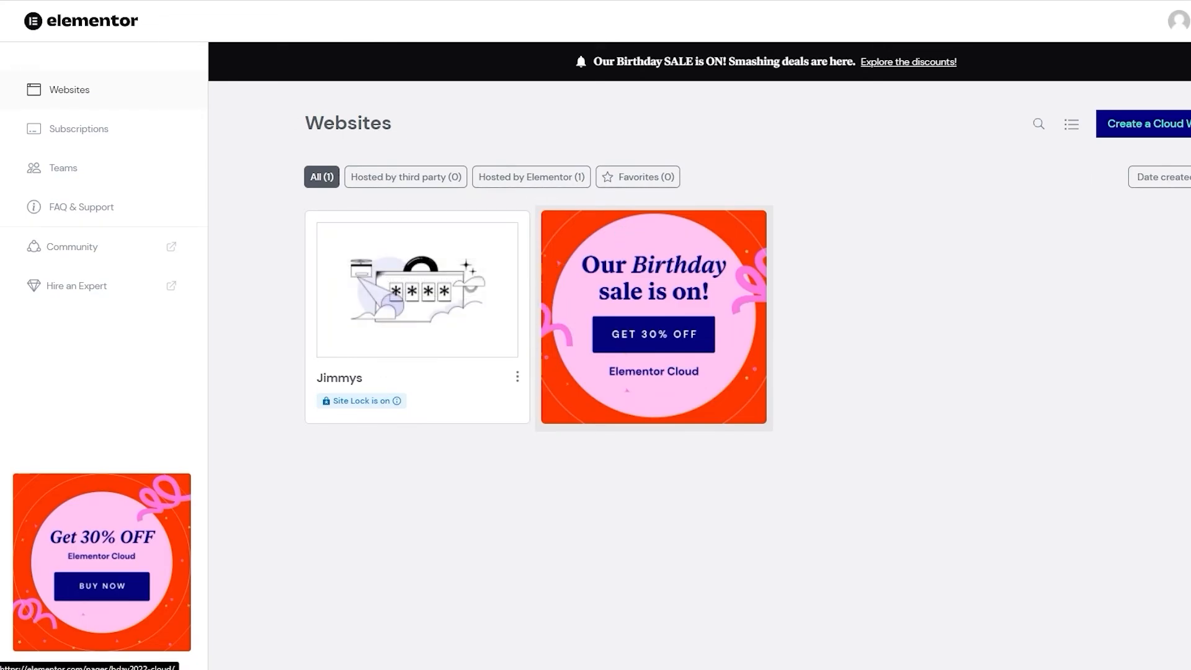
click(420, 309)
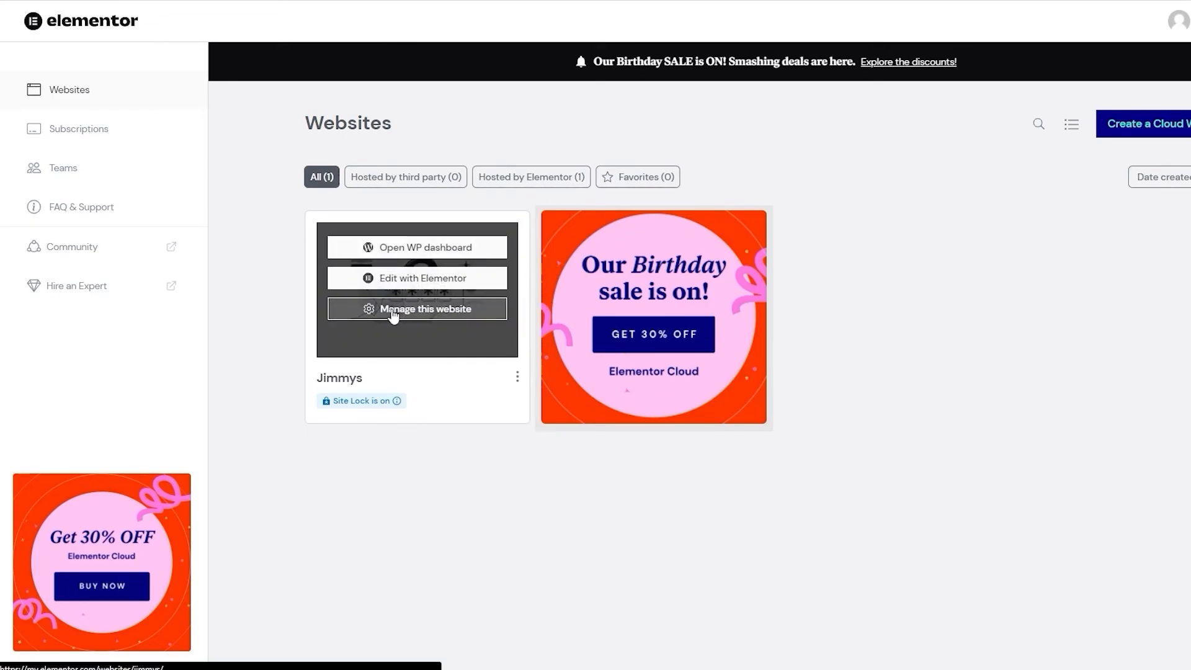
- Examine the website's management page, including its Manage Domains, Site Lock and Backups sections
scroll(483, 323, down, 3)
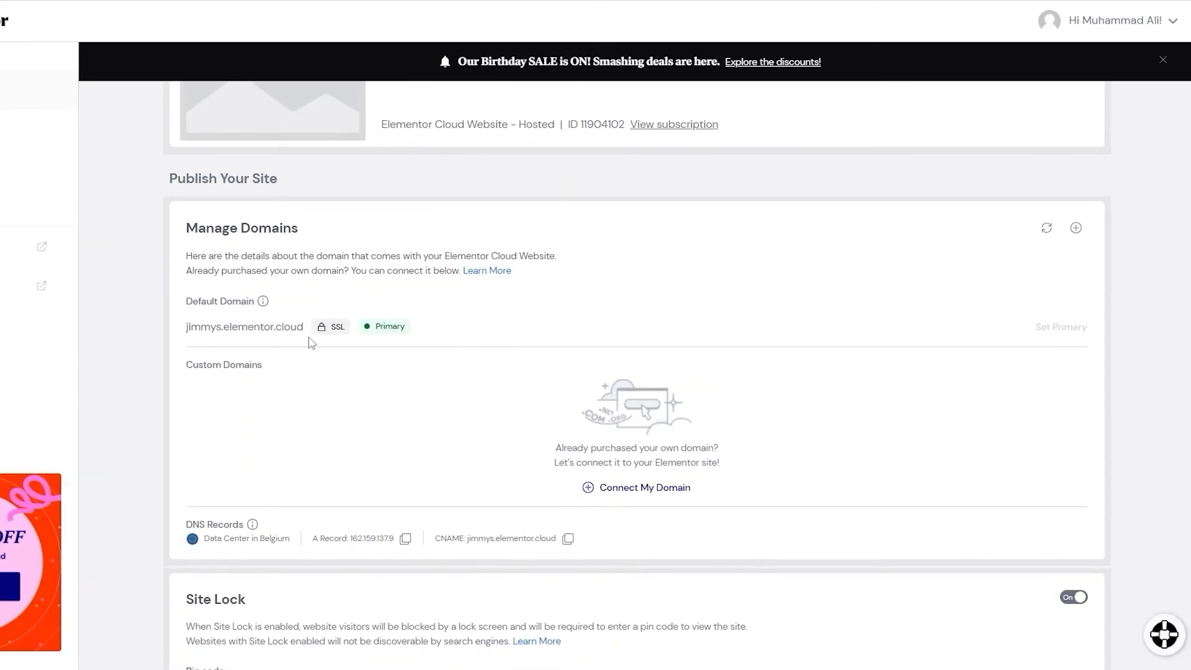
scroll(713, 390, down, 3)
scroll(144, 352, down, 6)
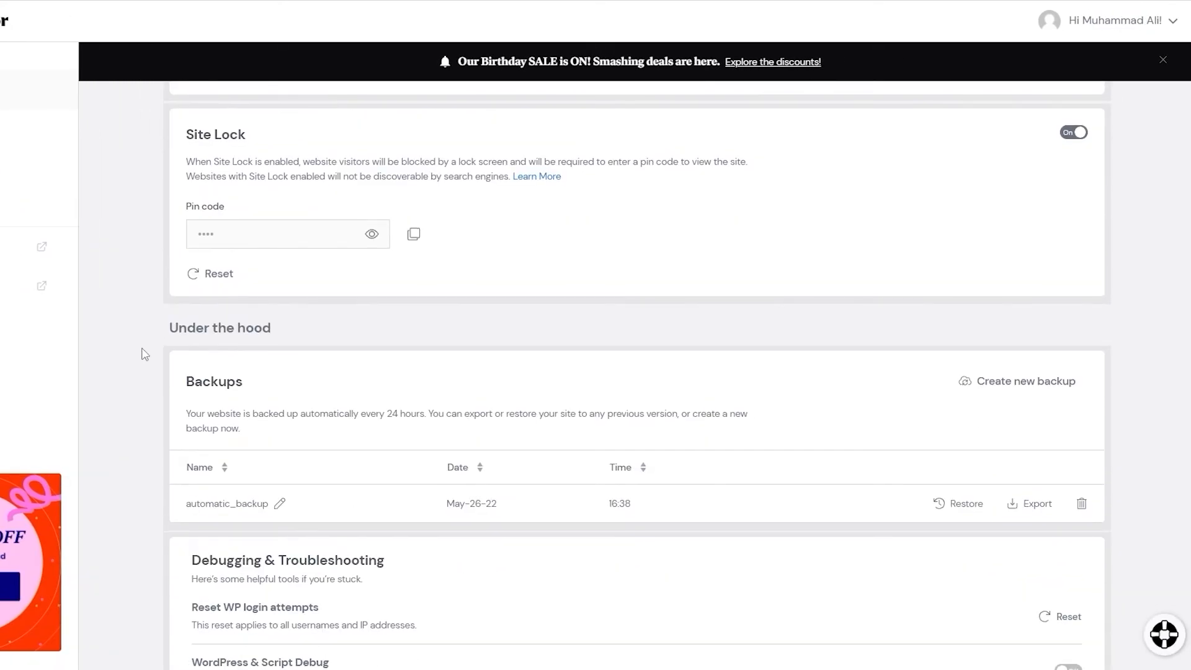
scroll(247, 493, up, 12)
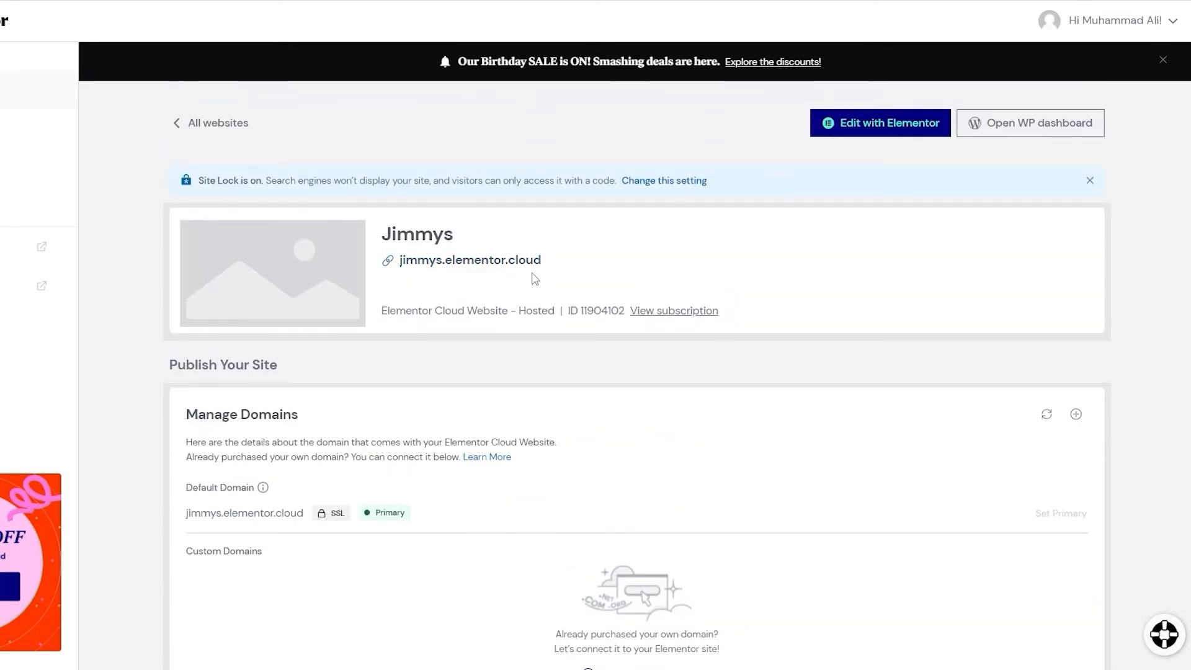
scroll(441, 340, down, 2)
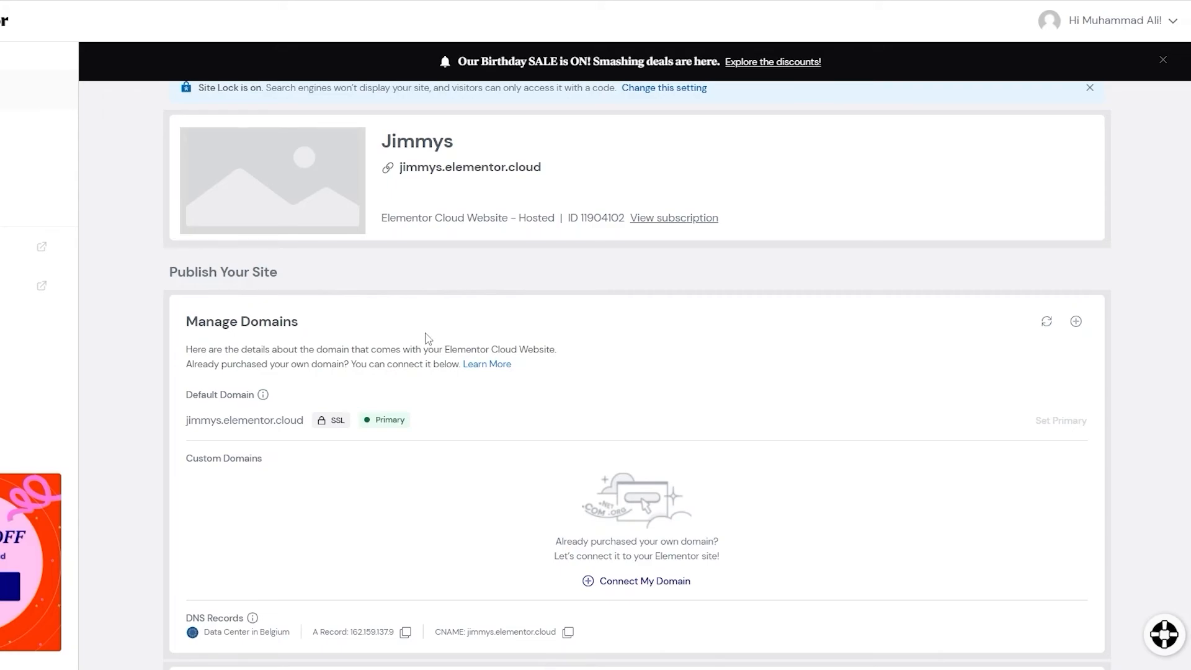
scroll(425, 337, up, 2)
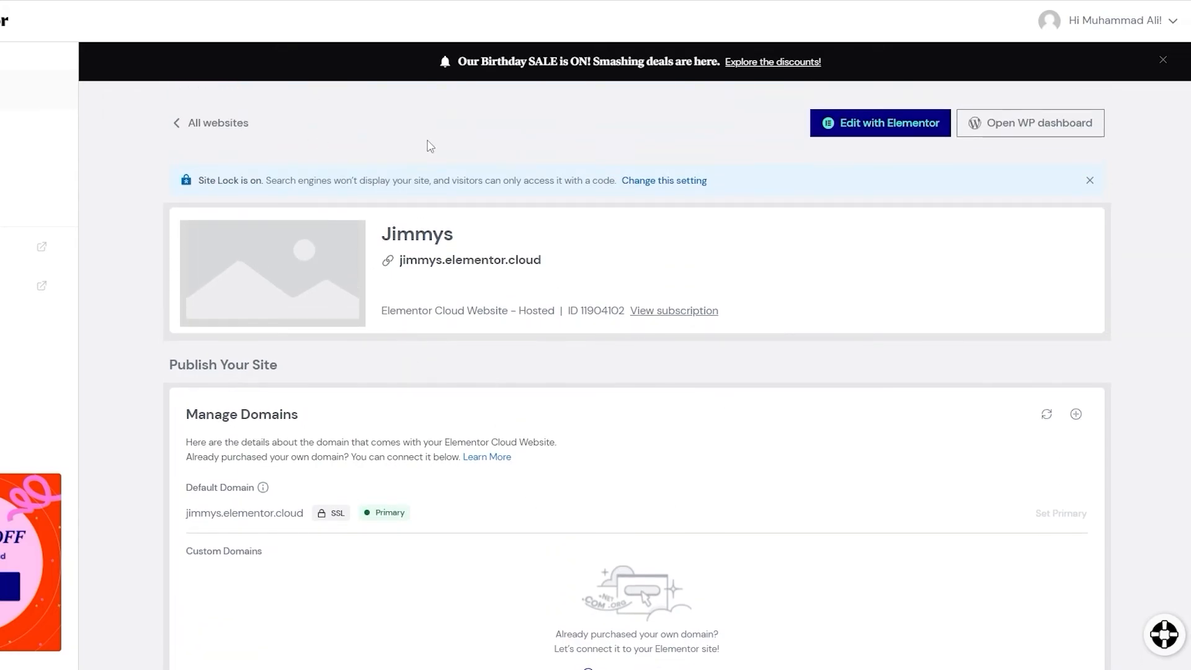
scroll(308, 336, down, 4)
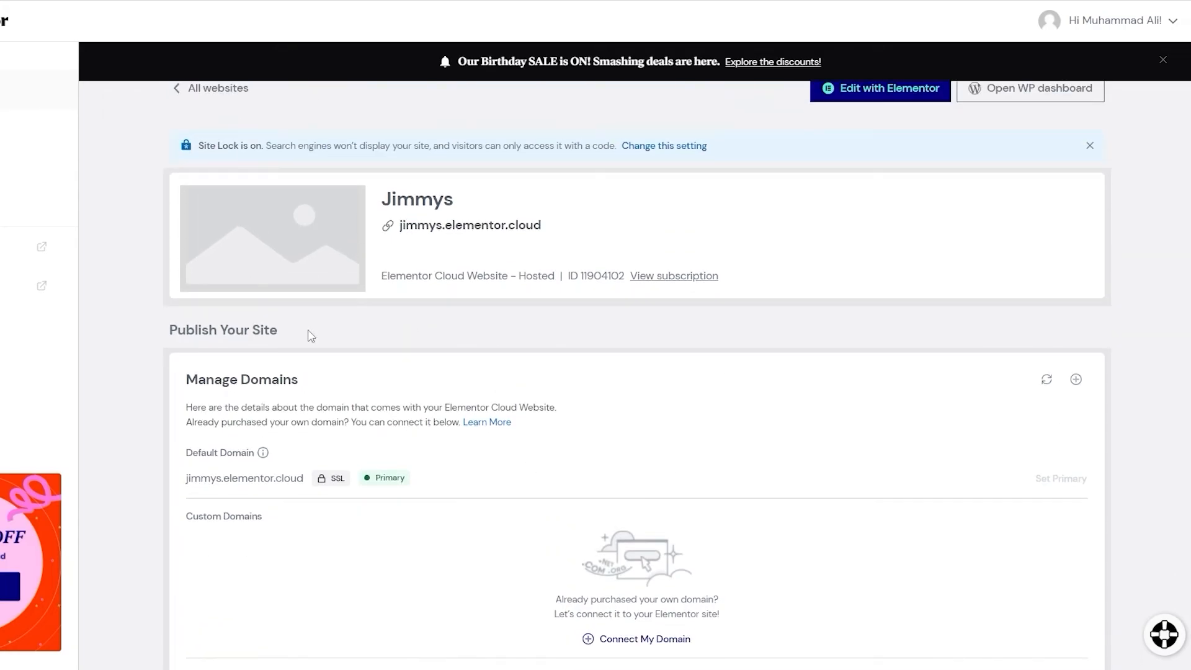
drag(182, 241, 311, 237)
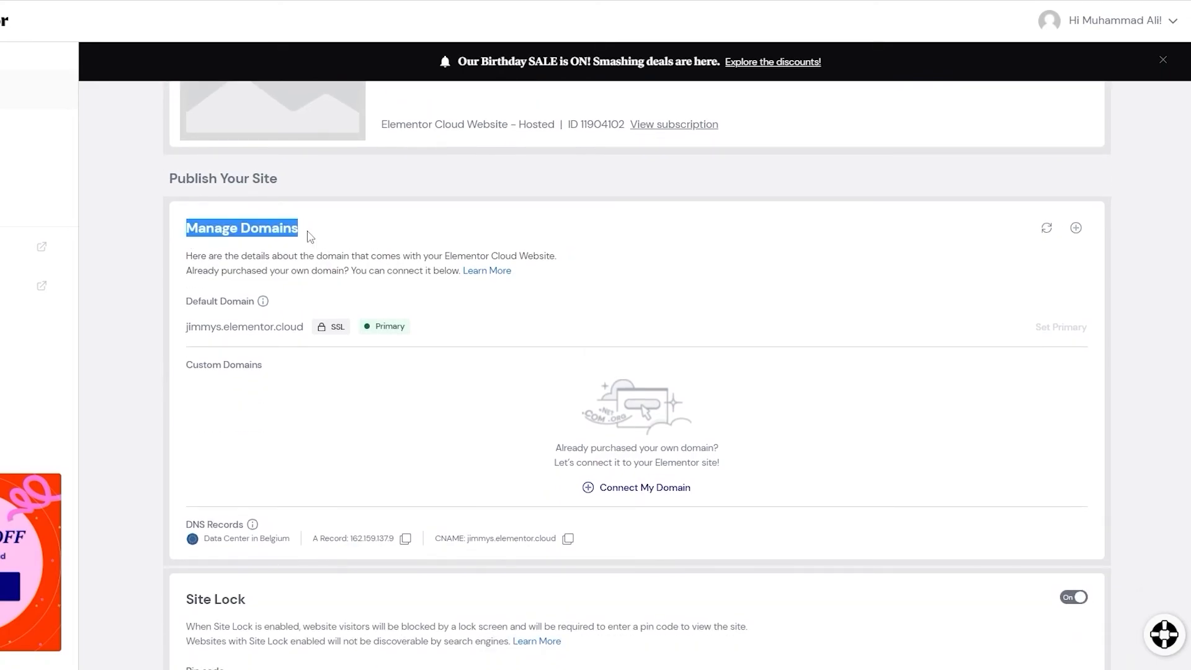
click(310, 237)
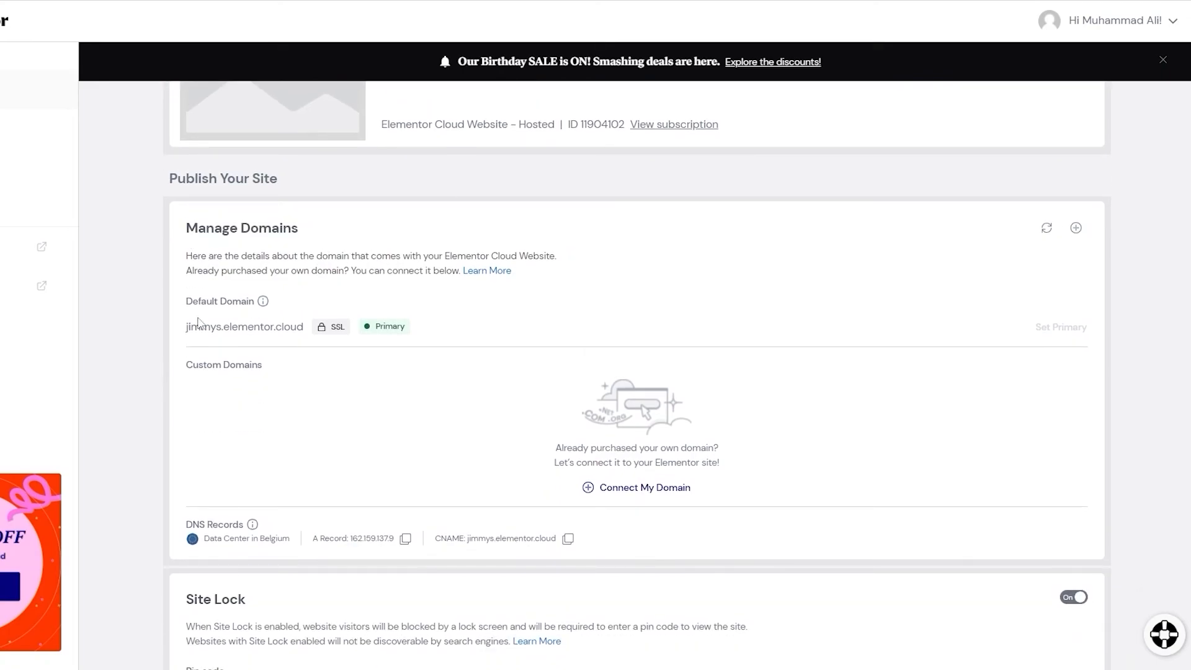
click(1079, 230)
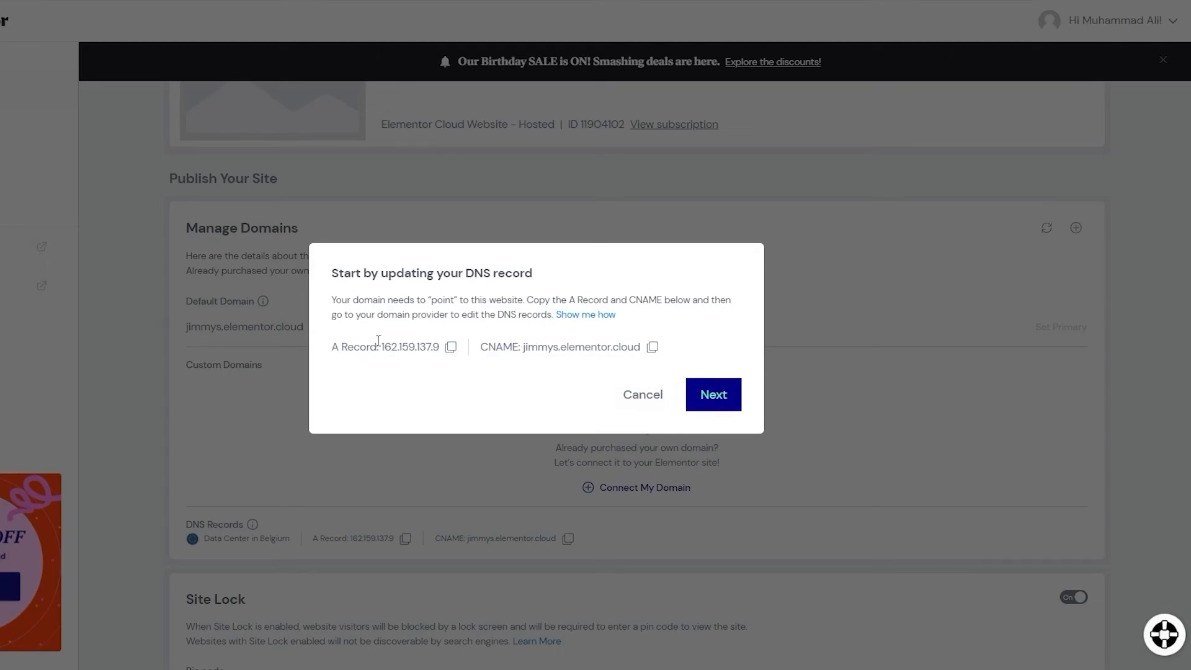
click(731, 402)
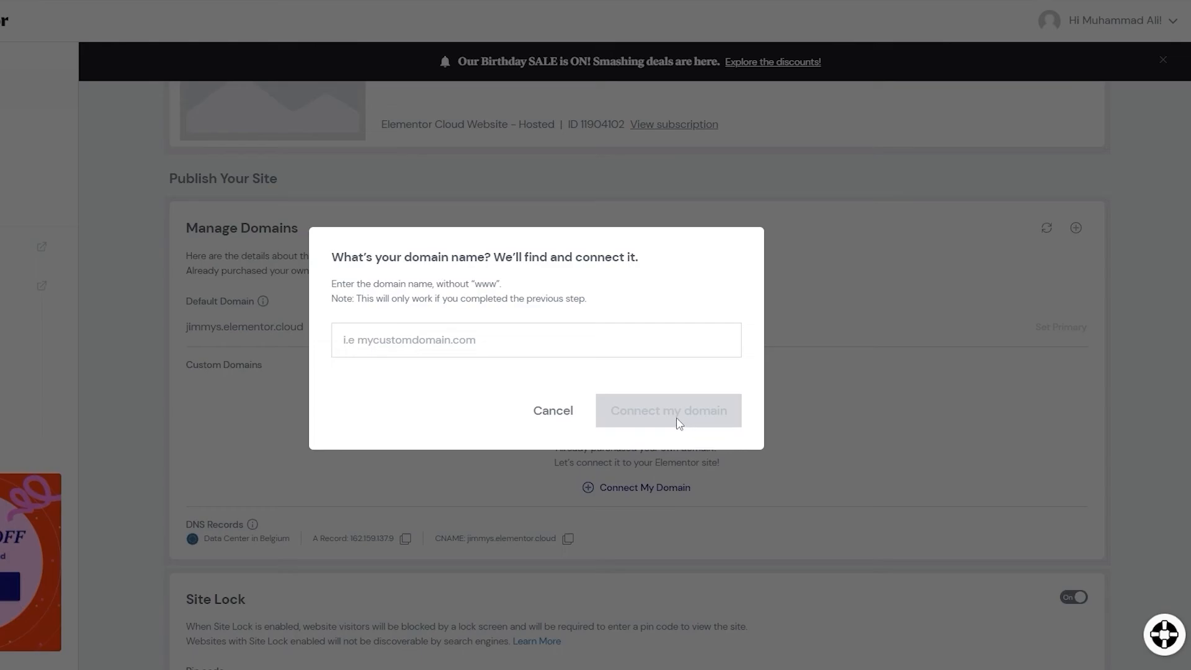
click(564, 415)
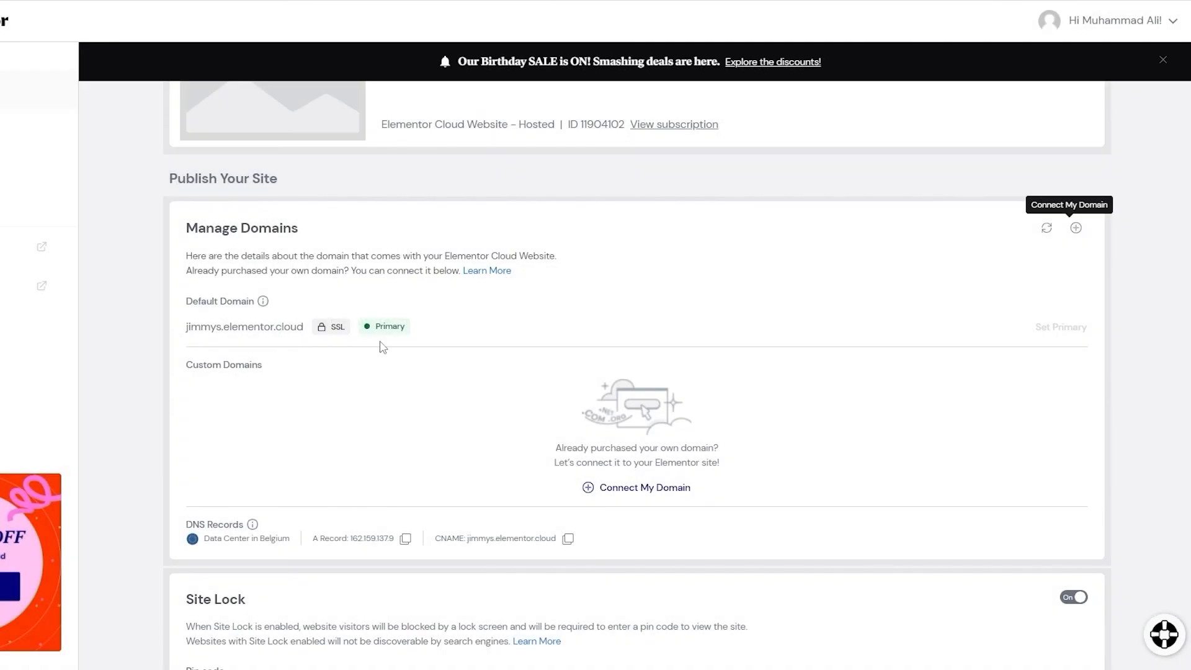
drag(186, 332, 303, 331)
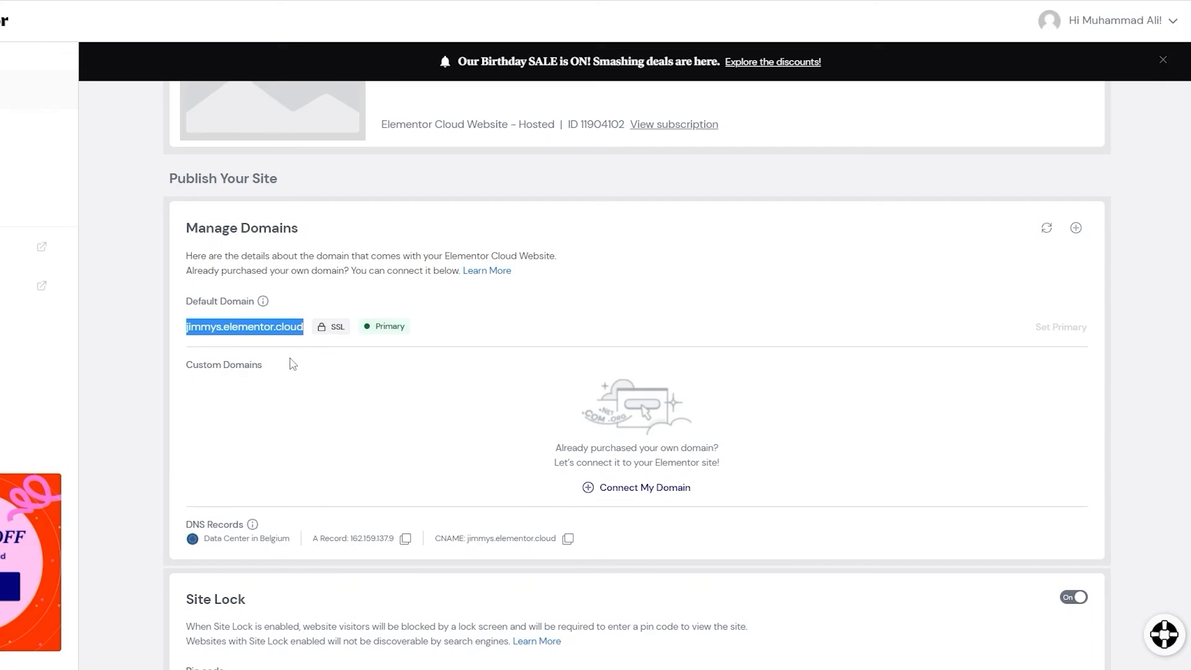
click(265, 357)
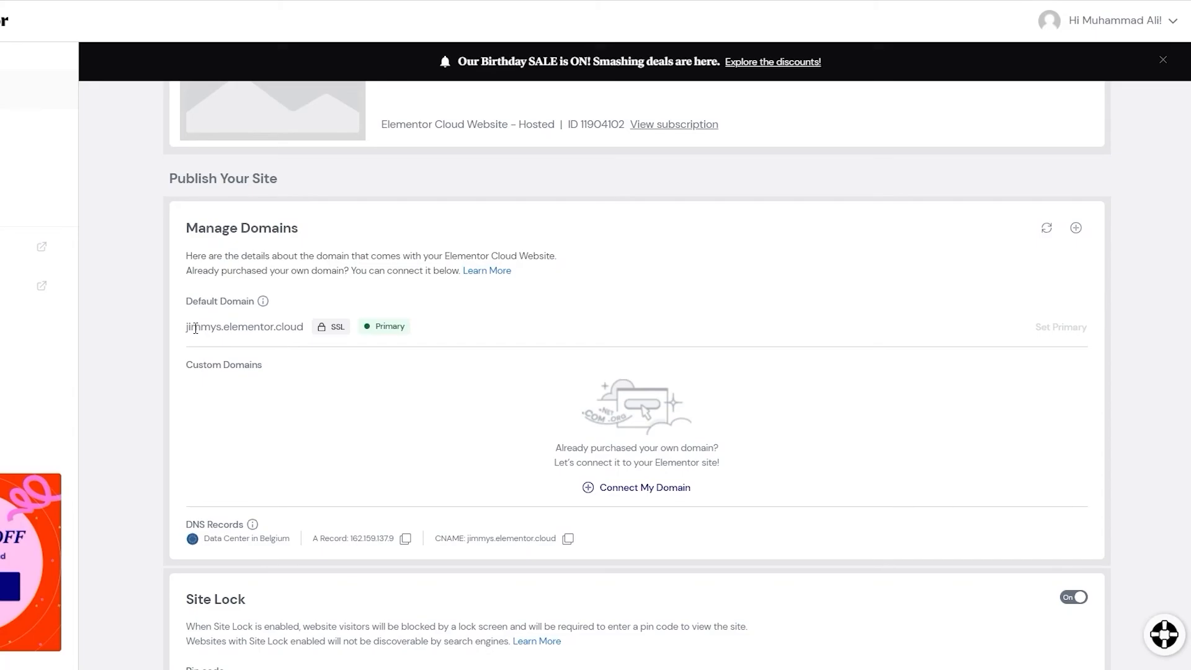
- Start connecting a custom domain, proceed past the DNS record instructions and enter jimmys.com as the domain name
click(626, 494)
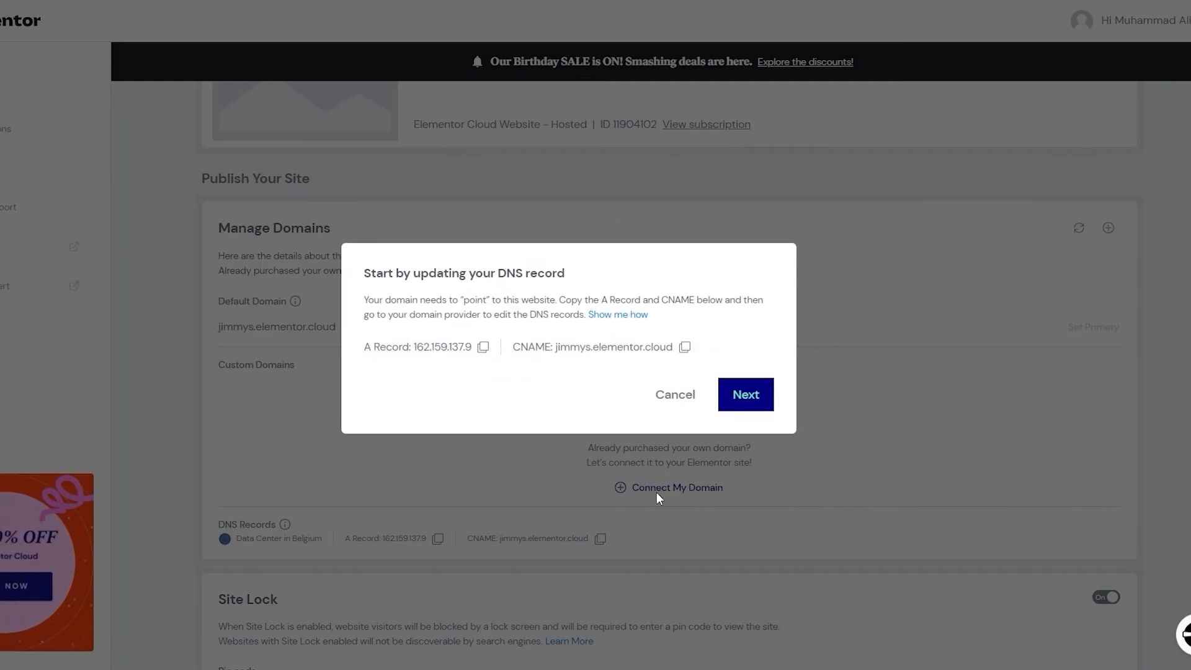
click(748, 395)
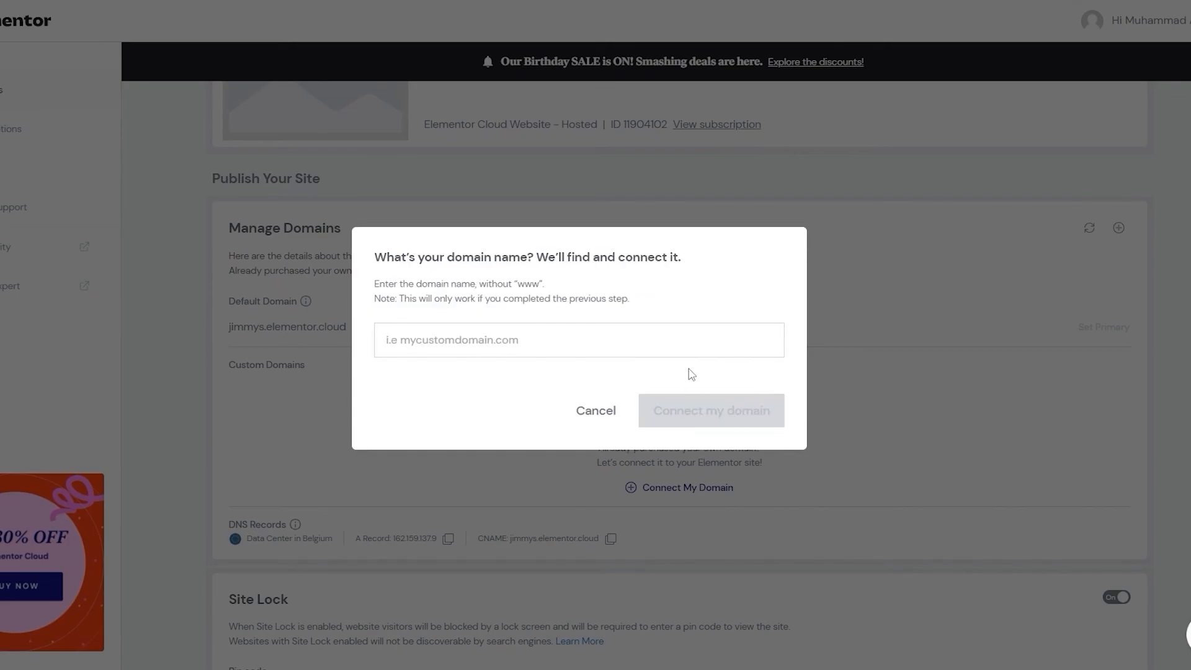
click(547, 348)
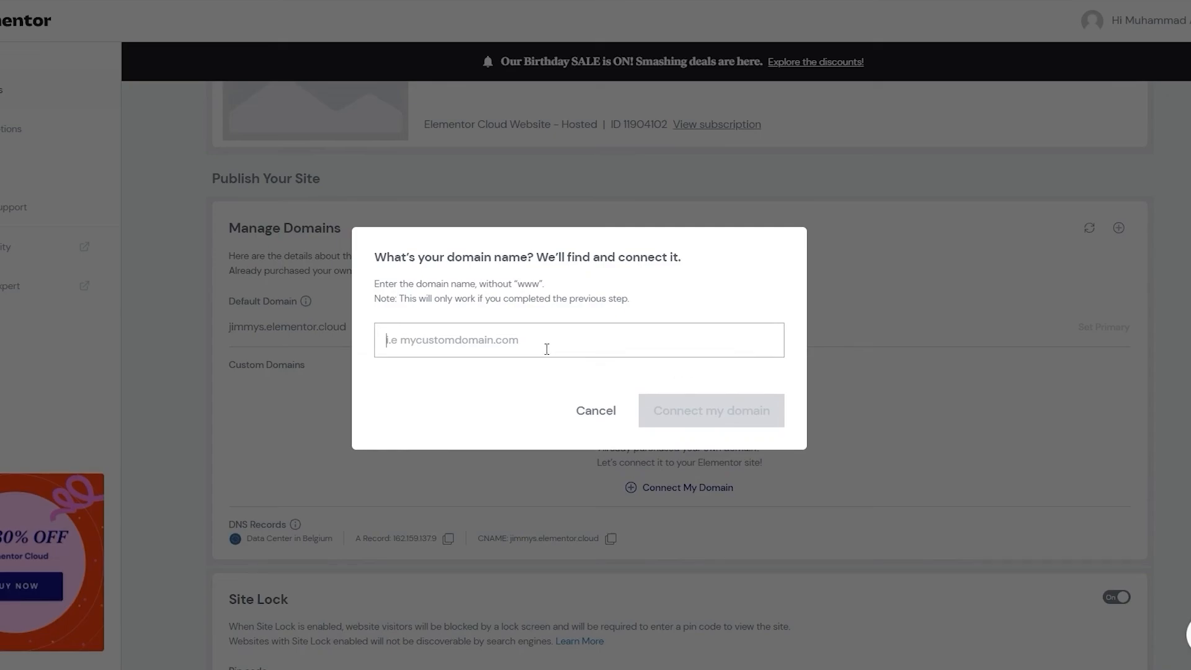
text(jimmys)
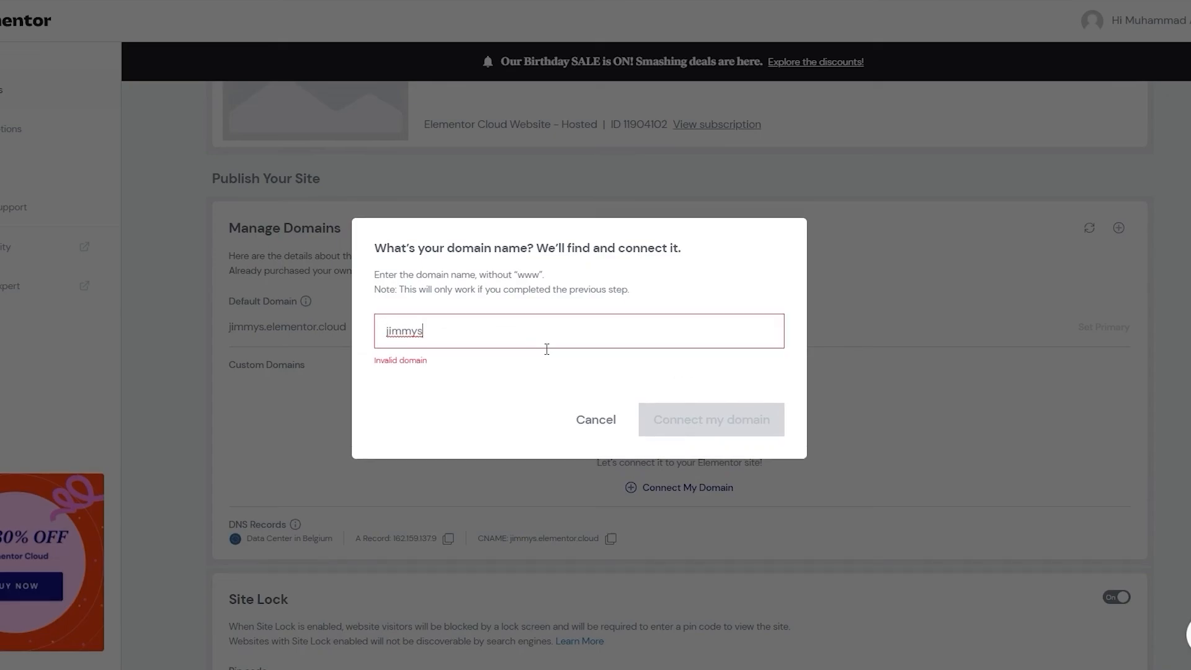
text(.com)
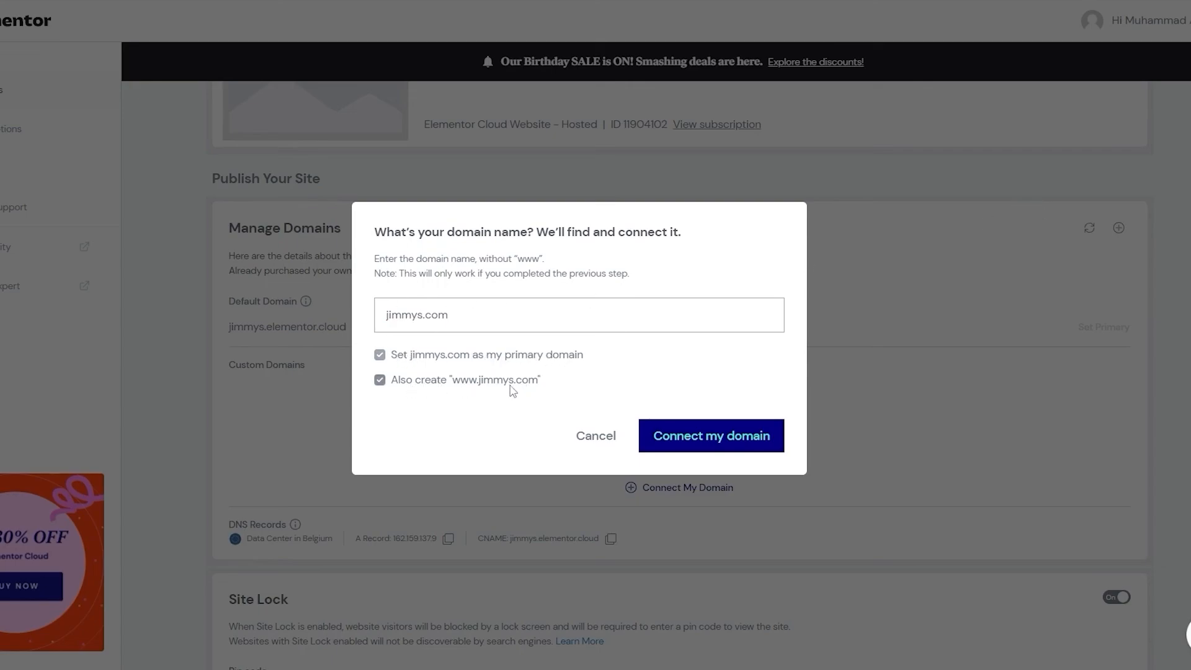
click(379, 357)
click(380, 380)
click(382, 357)
click(382, 379)
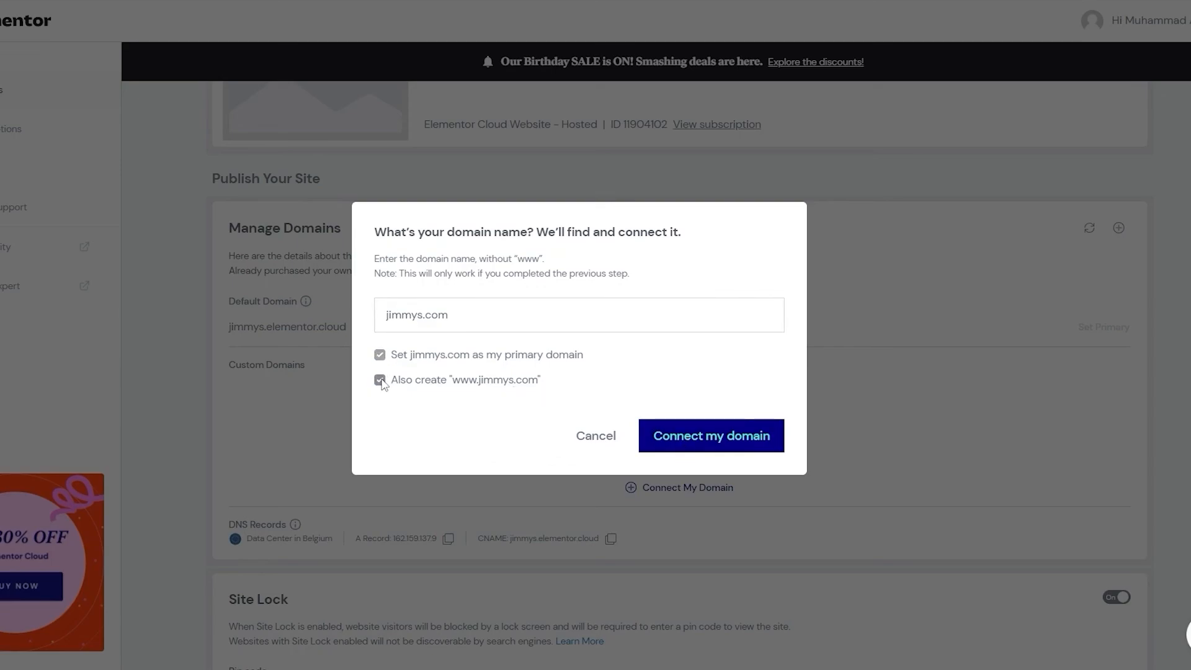
click(738, 446)
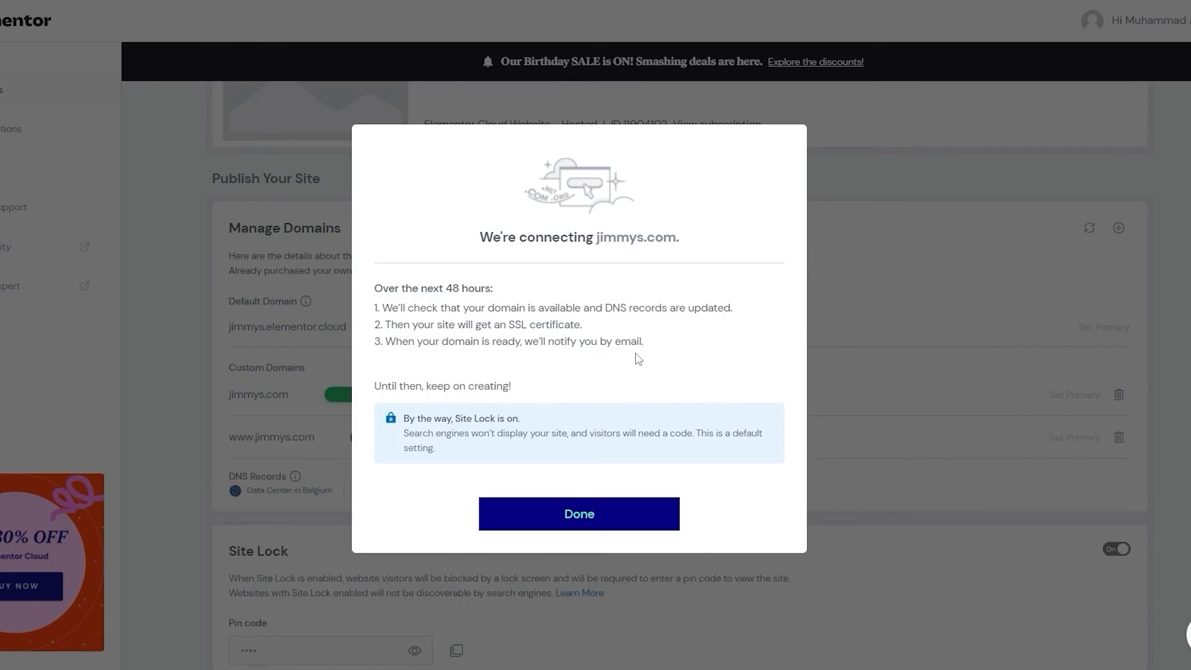
click(525, 519)
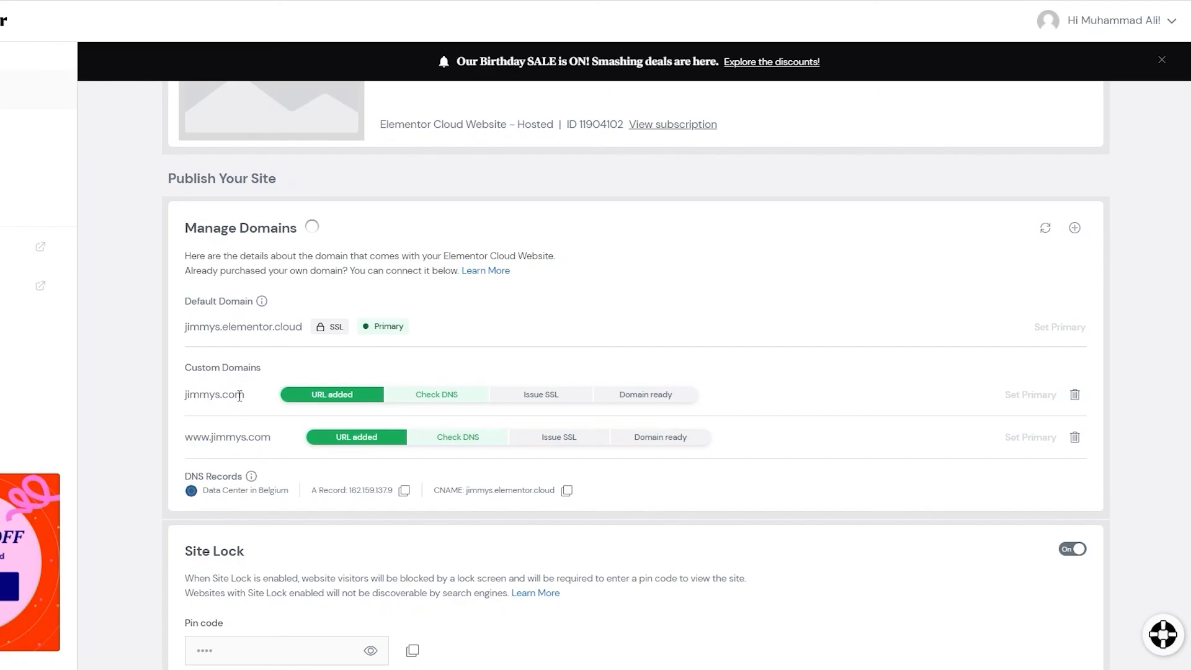
scroll(241, 399, up, 3)
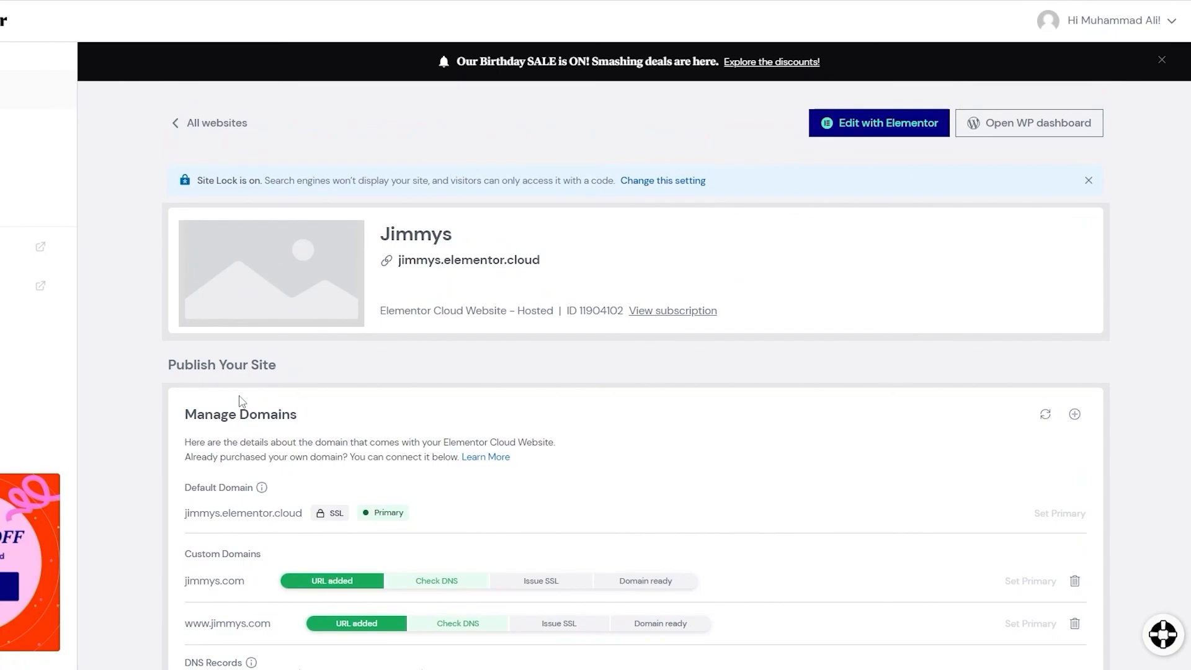